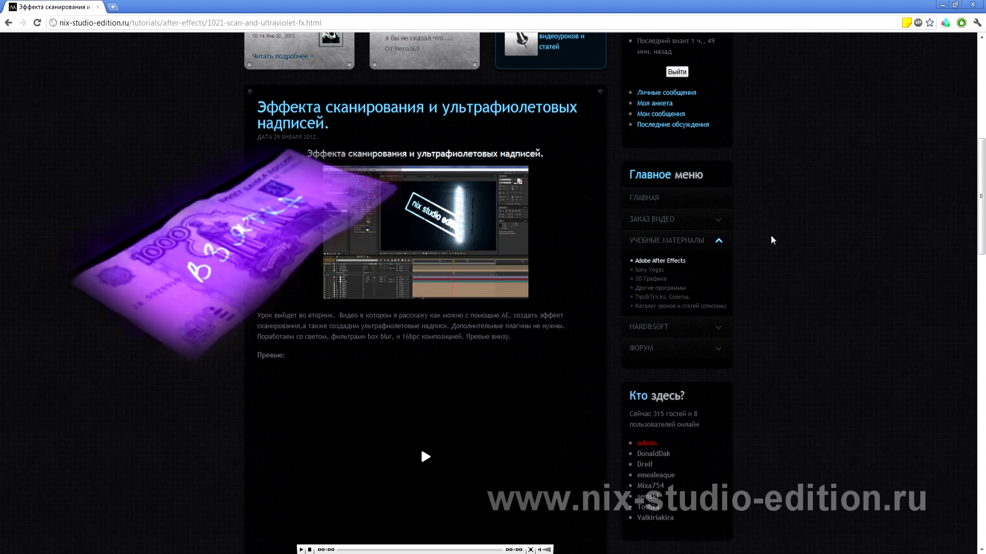
Step: Scroll to the Lens Flare + Light Sweep preview and play it, pausing once and resuming
scroll(822, 278, down, 5)
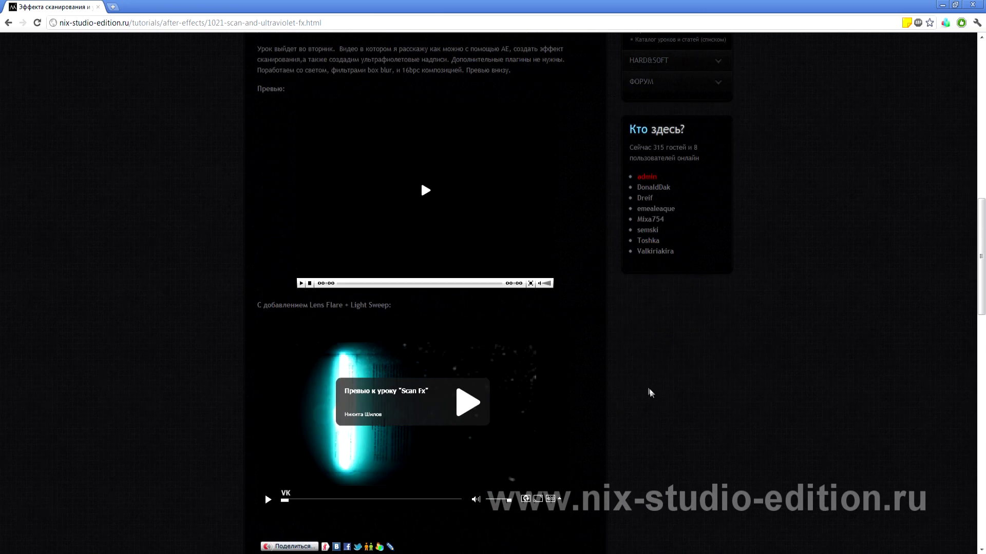
scroll(651, 393, up, 6)
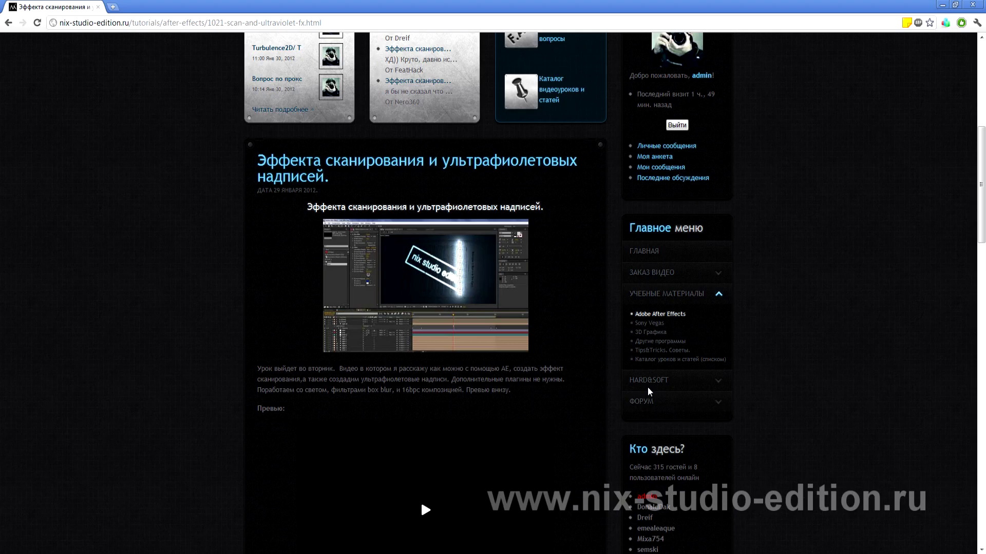
scroll(648, 387, down, 6)
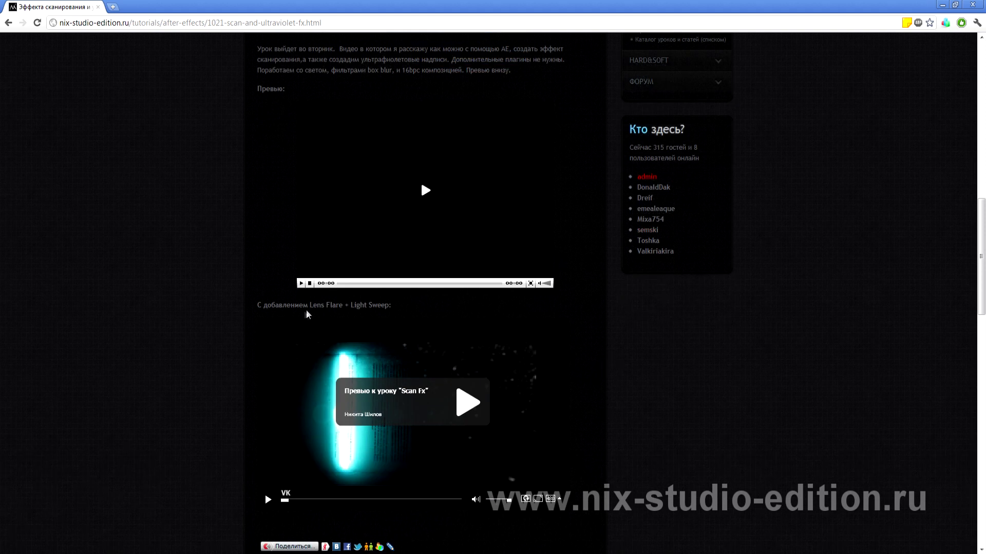
click(467, 402)
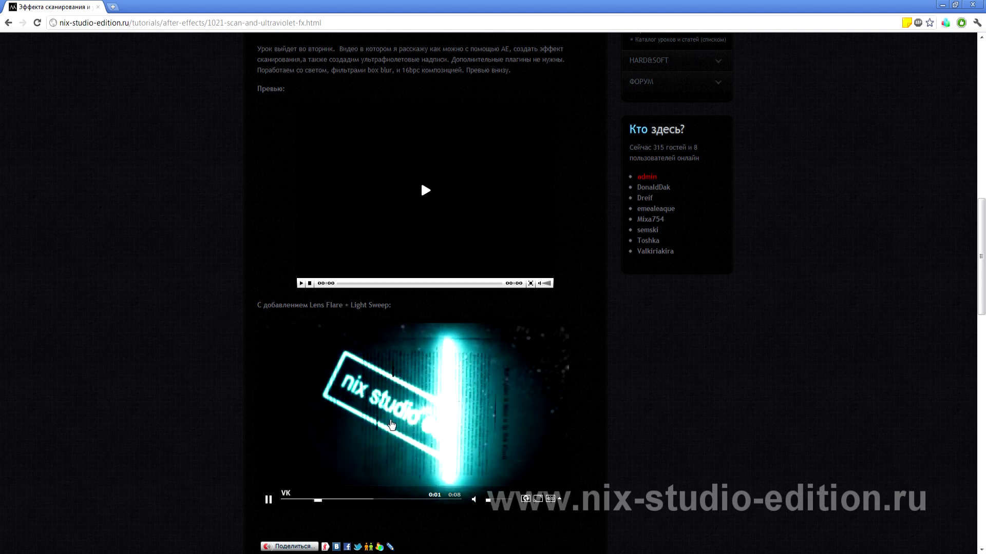
click(460, 424)
click(494, 437)
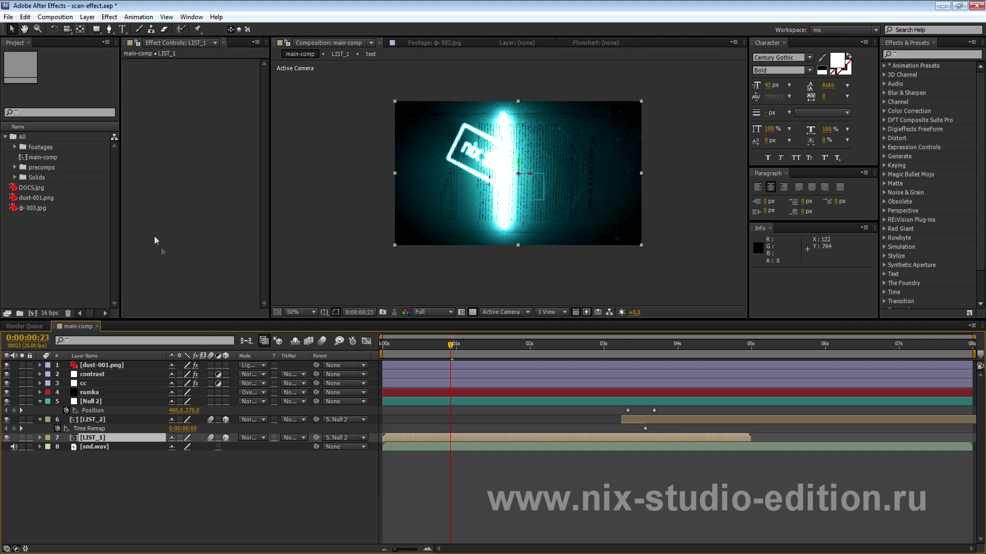
Step: Preview the DOCS.jpg and dust-001.png footage items in the footage viewer
click(23, 188)
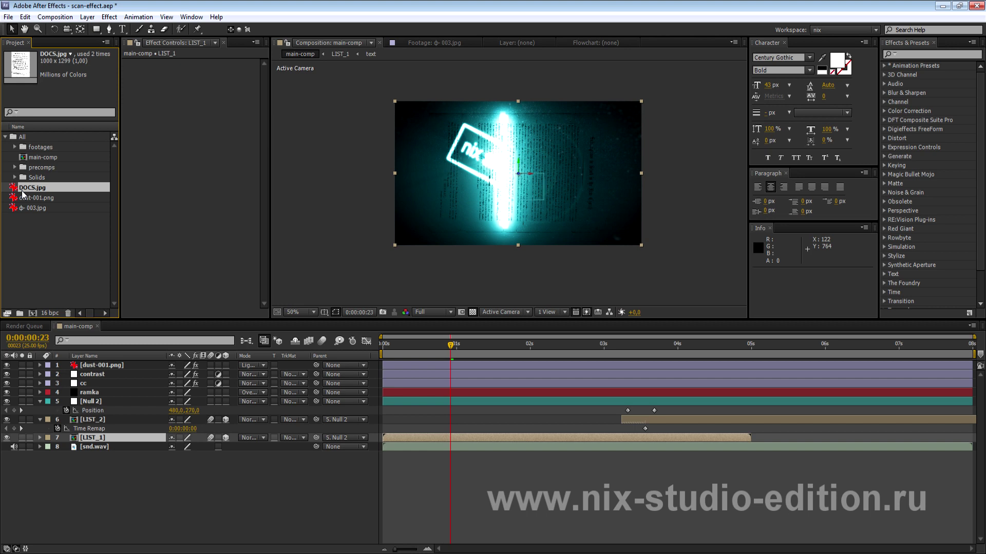
double_click(23, 188)
scroll(458, 274, down, 2)
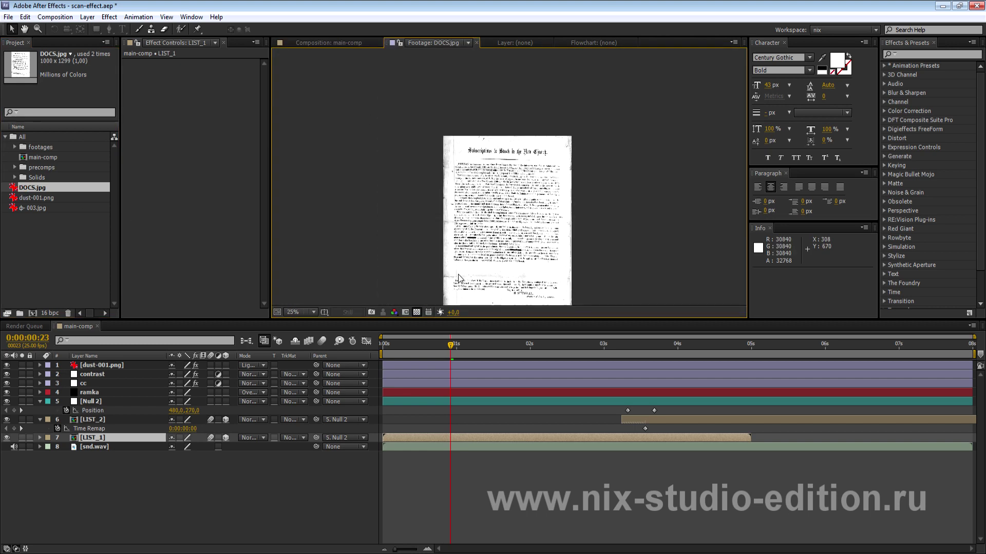
scroll(458, 274, up, 2)
click(46, 200)
double_click(46, 200)
Step: Play and scrub main-comp through the light sweep, checking 0:00:01:18, 0:00:02:04 and 0:00:06:10
click(483, 337)
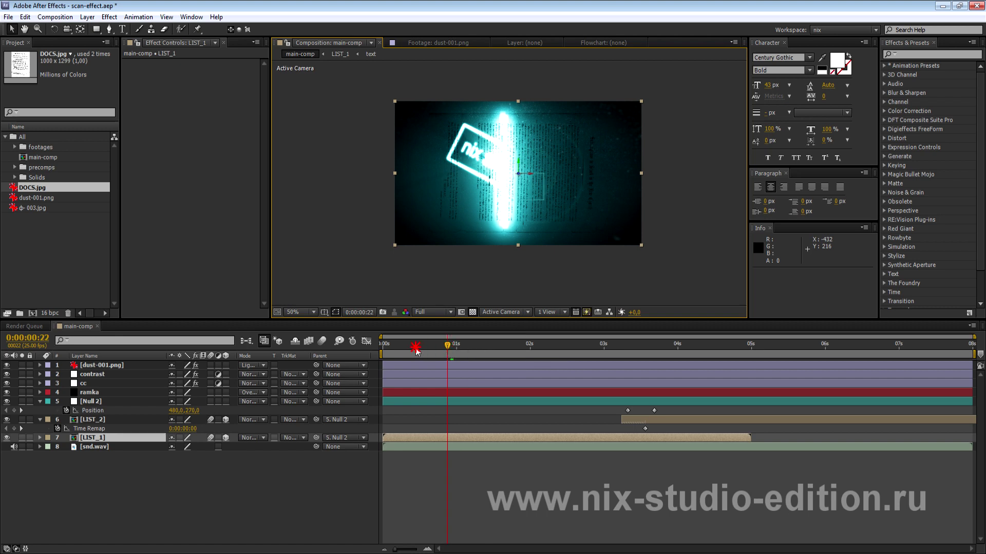
drag(451, 347, 406, 354)
key(space)
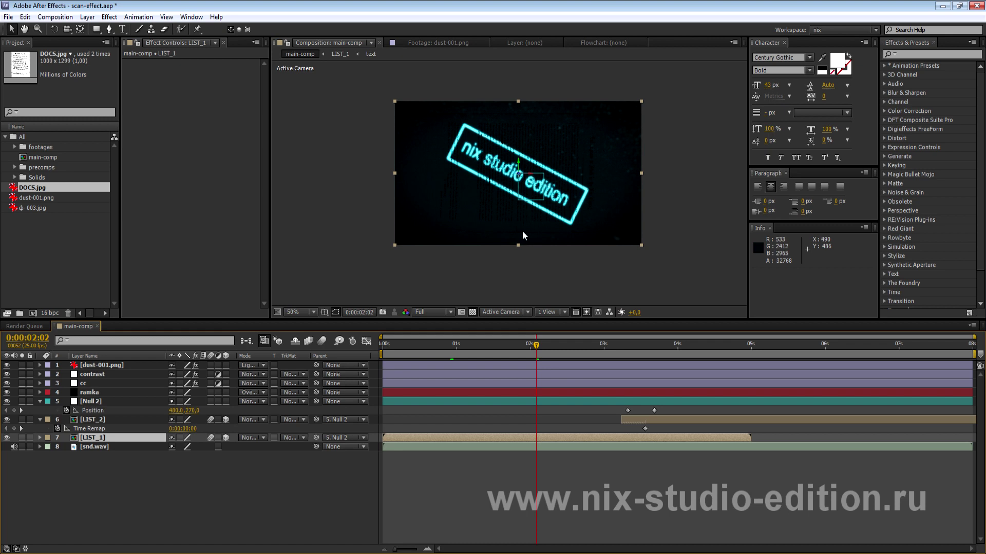
click(508, 349)
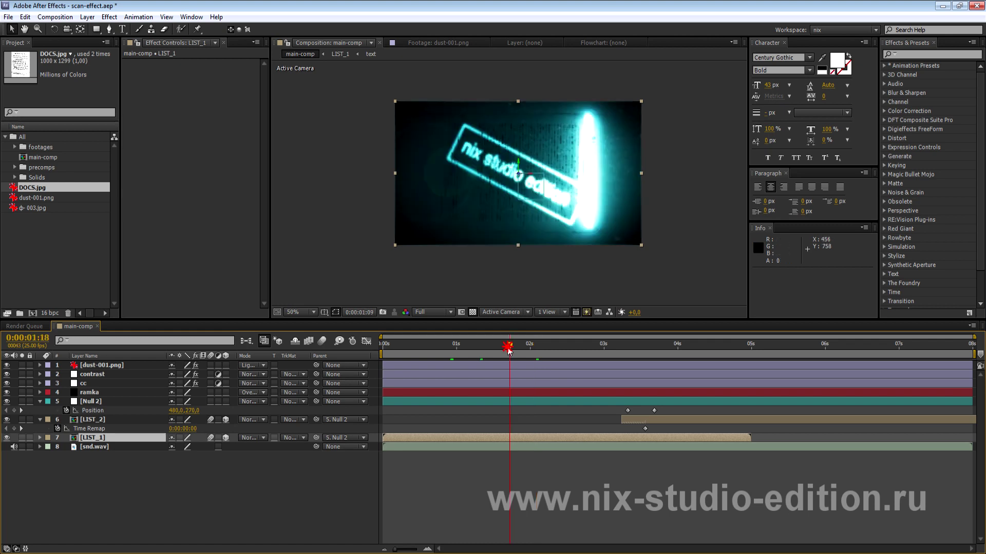
drag(508, 349, 543, 354)
key(space)
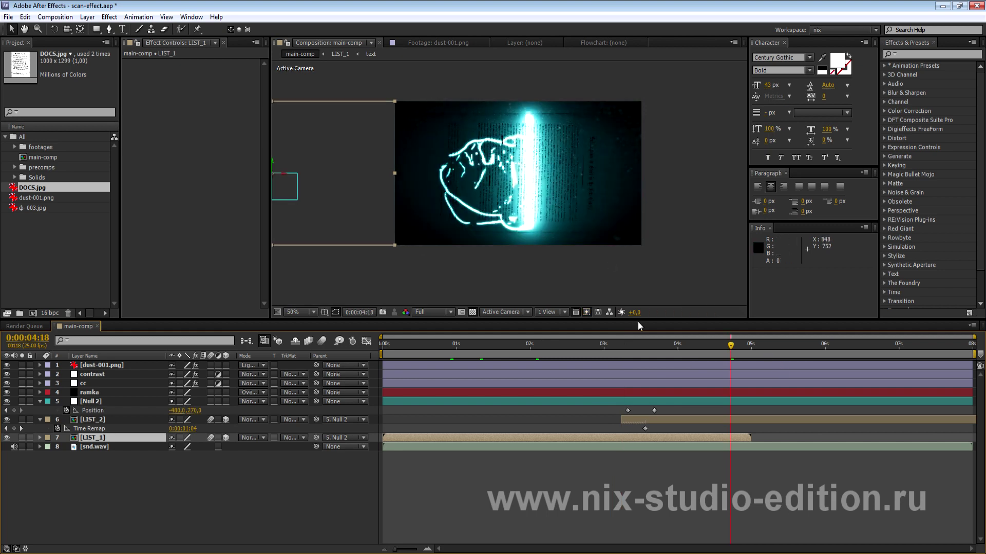
click(854, 344)
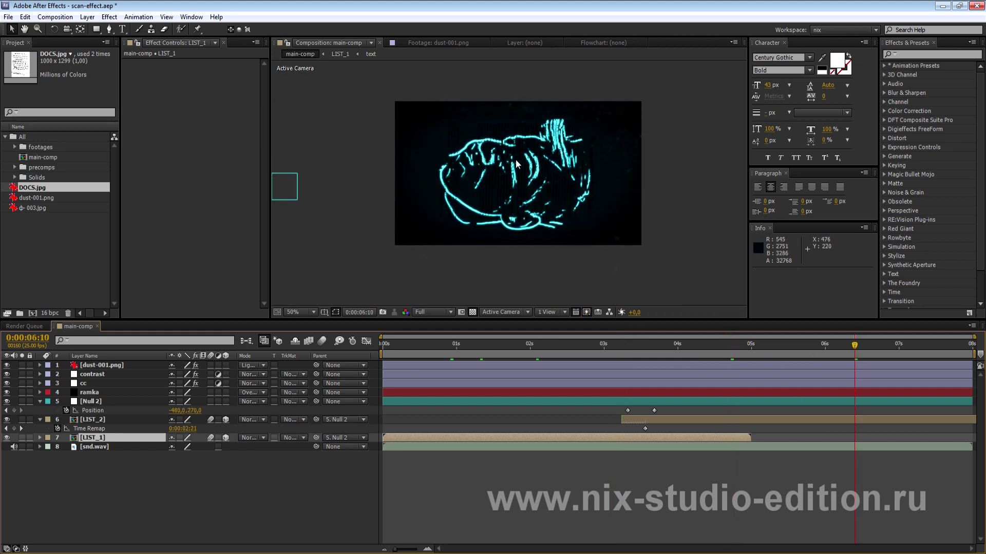
Step: Create a new 960×540, 25 fps, 8-second composition
drag(531, 211, 606, 125)
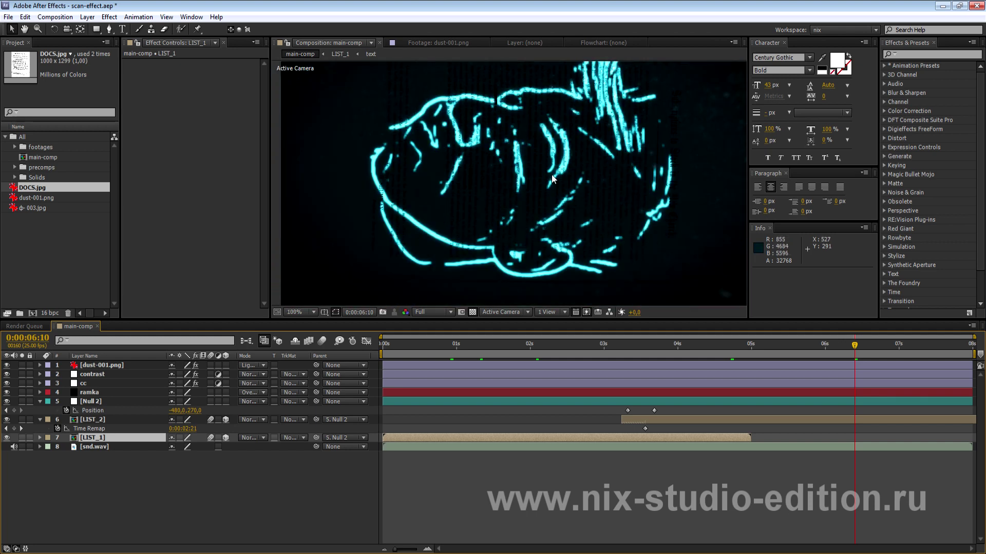
click(187, 467)
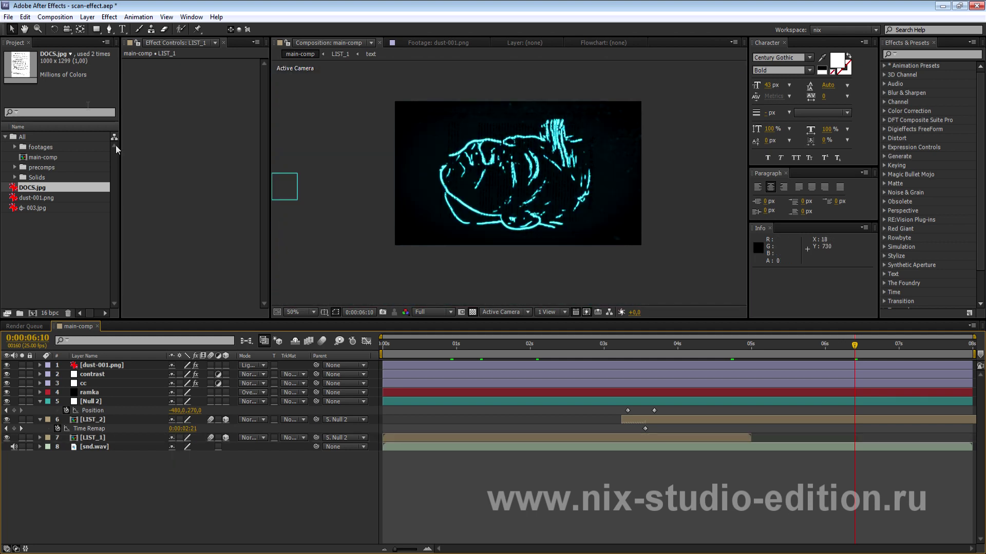
click(55, 17)
click(55, 30)
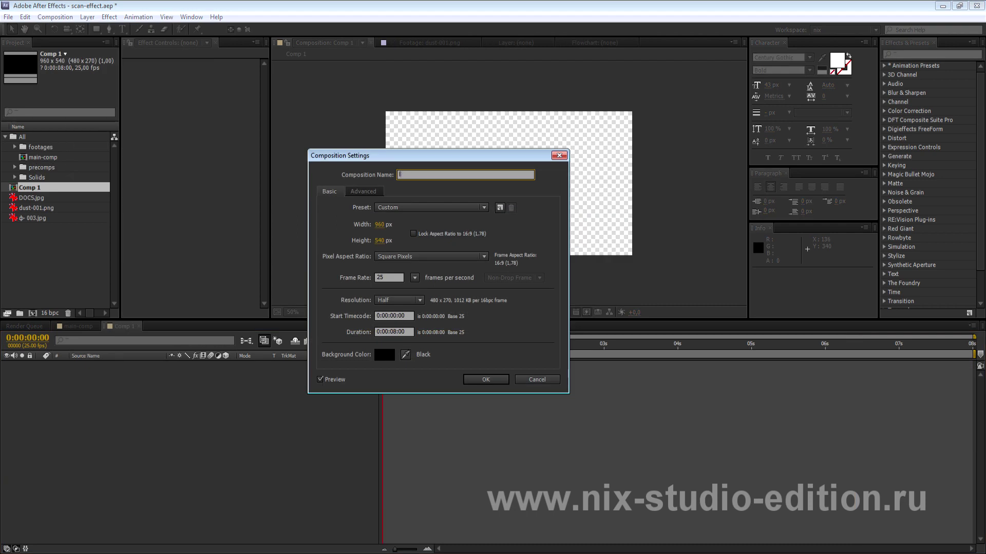
Step: Name the composition text1 and add DOCS.jpg to its timeline
text(text1)
key(Return)
click(31, 189)
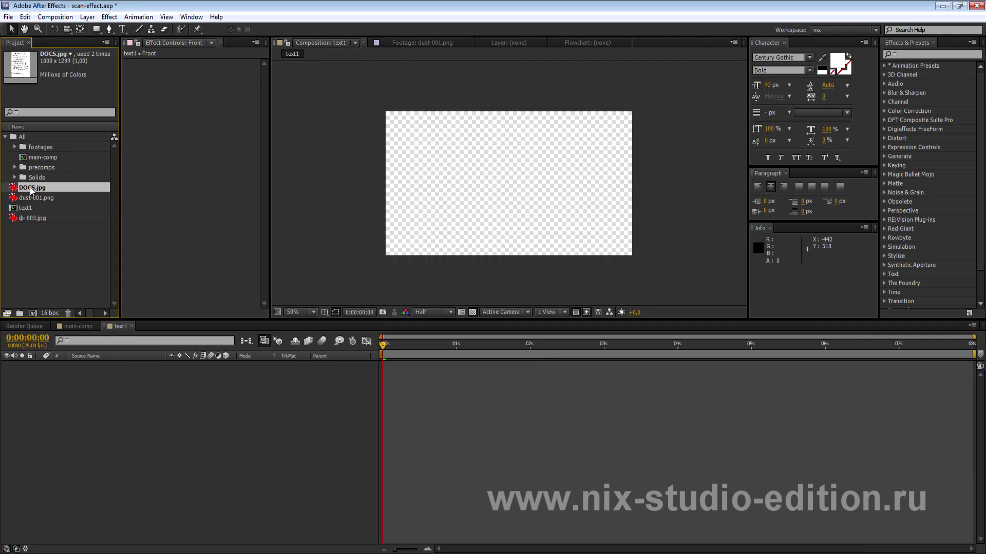
drag(31, 188, 129, 367)
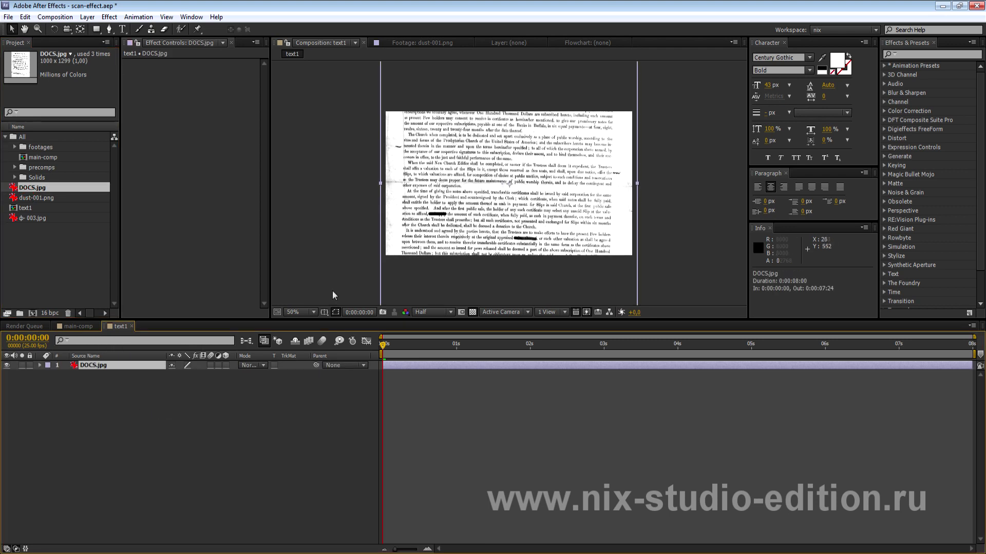
Step: Make DOCS.jpg a 3D layer and set its Z Rotation to 90°
click(226, 366)
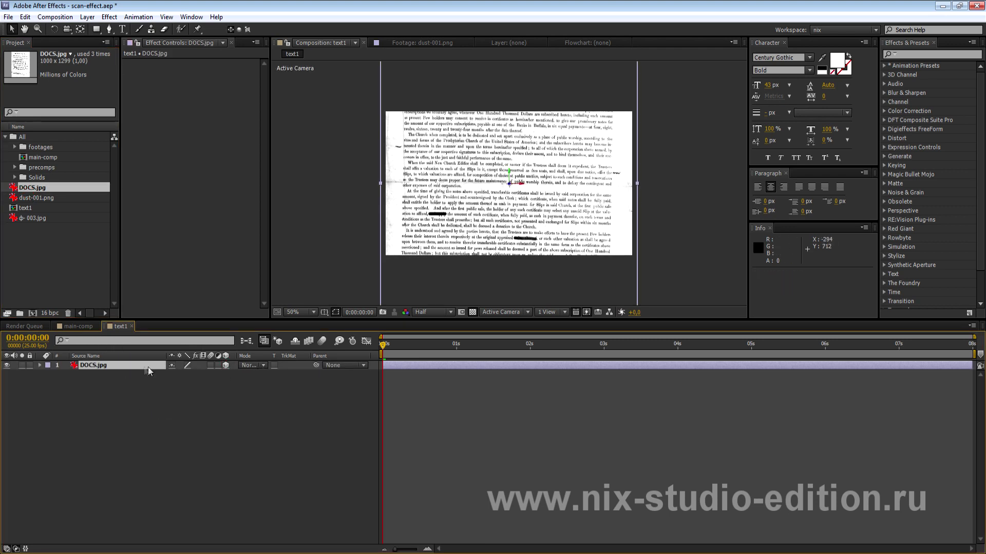
right_click(134, 366)
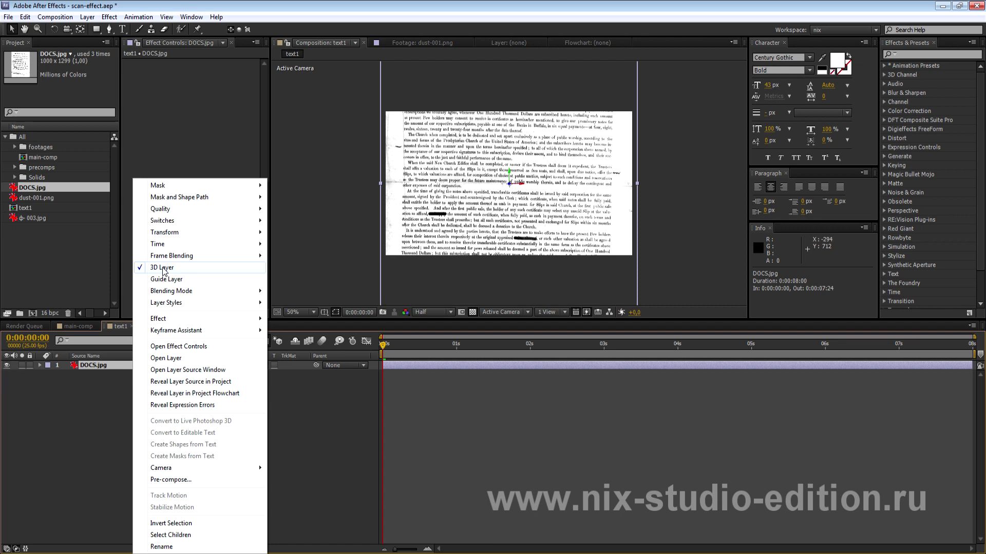
key(Escape)
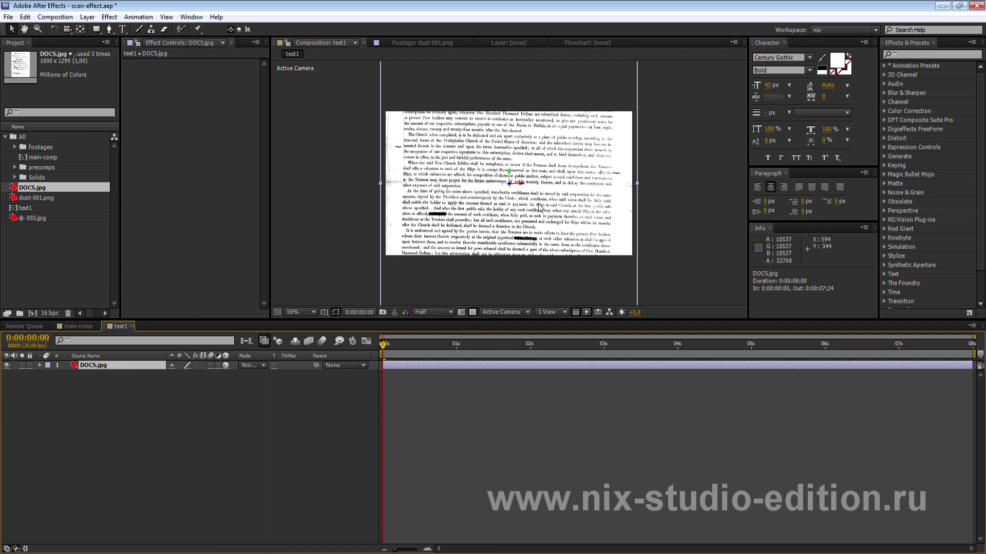
key(r)
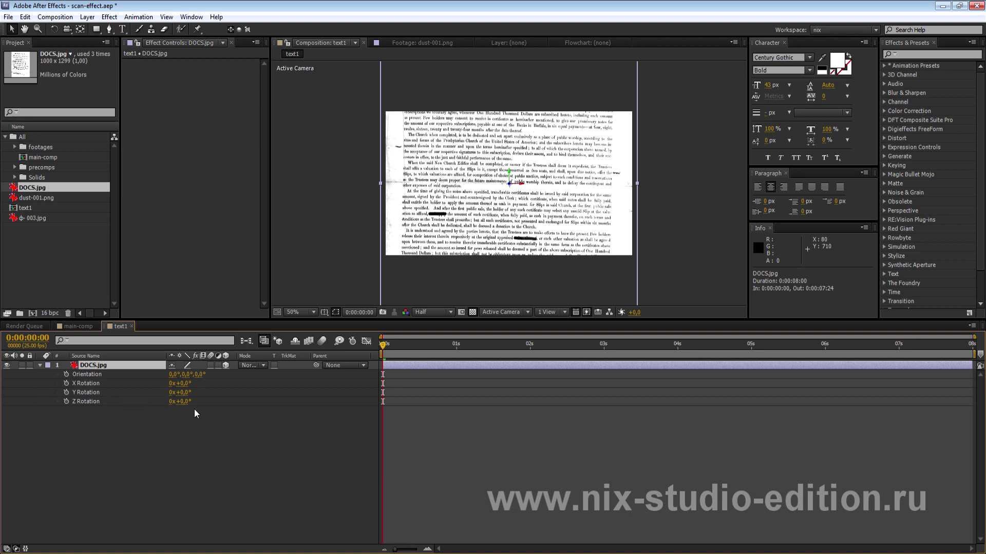
click(180, 401)
text(90)
key(Return)
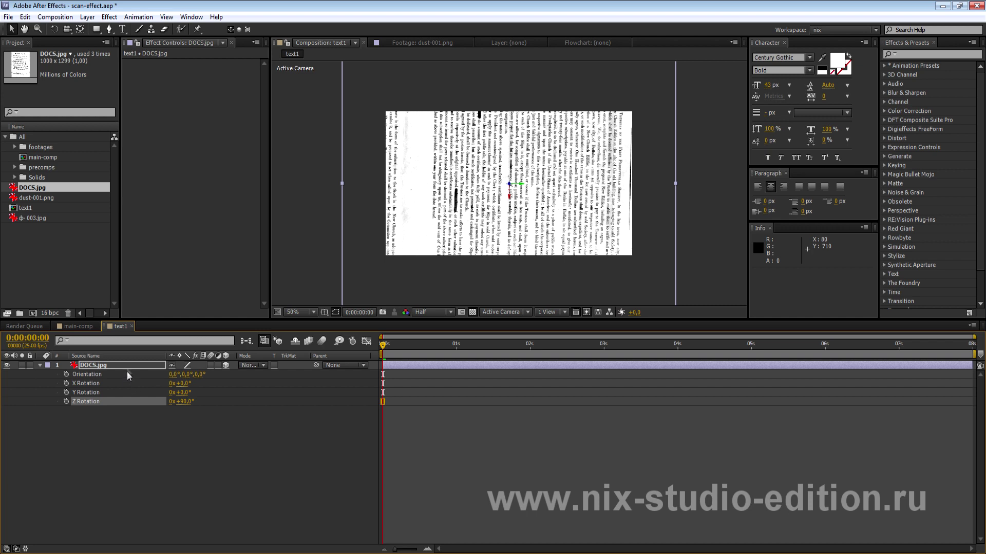
click(129, 366)
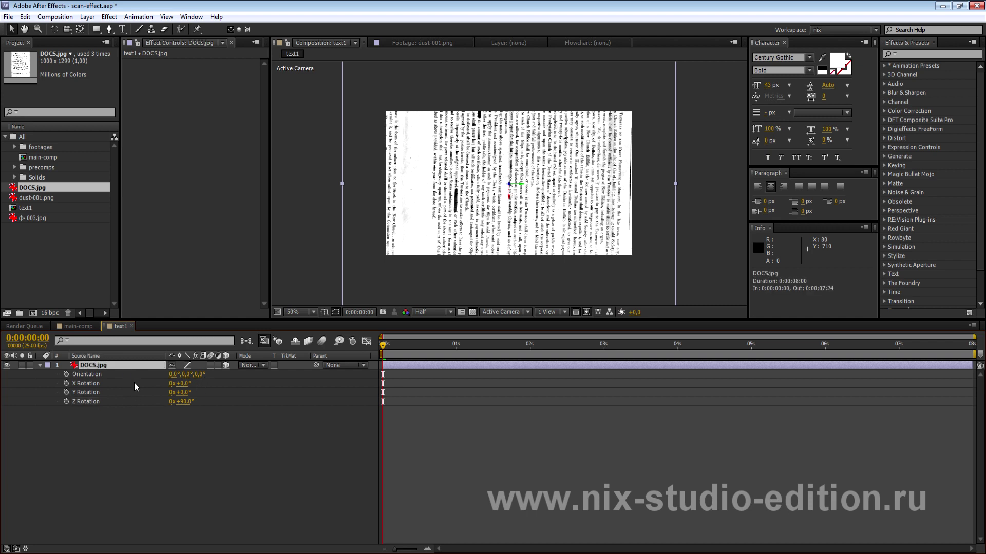
Step: Scale DOCS.jpg to 45% and stretch it slightly wider to 45, 55.5, 45%
key(s)
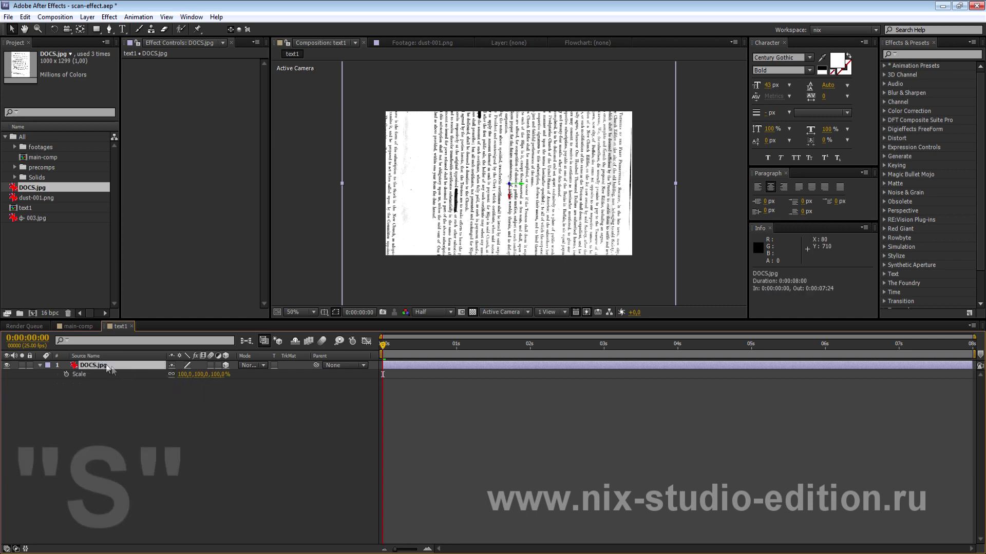
click(188, 374)
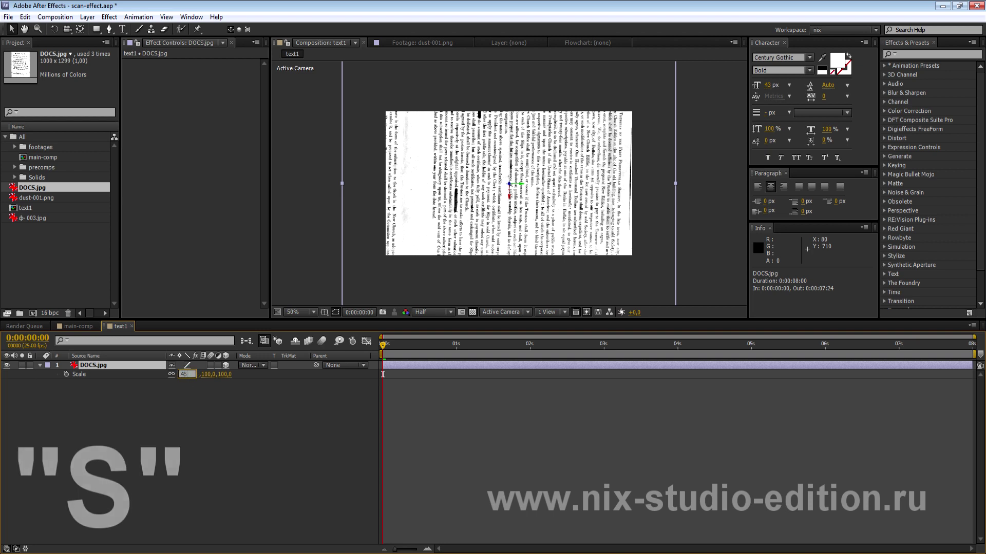
text(45)
key(Return)
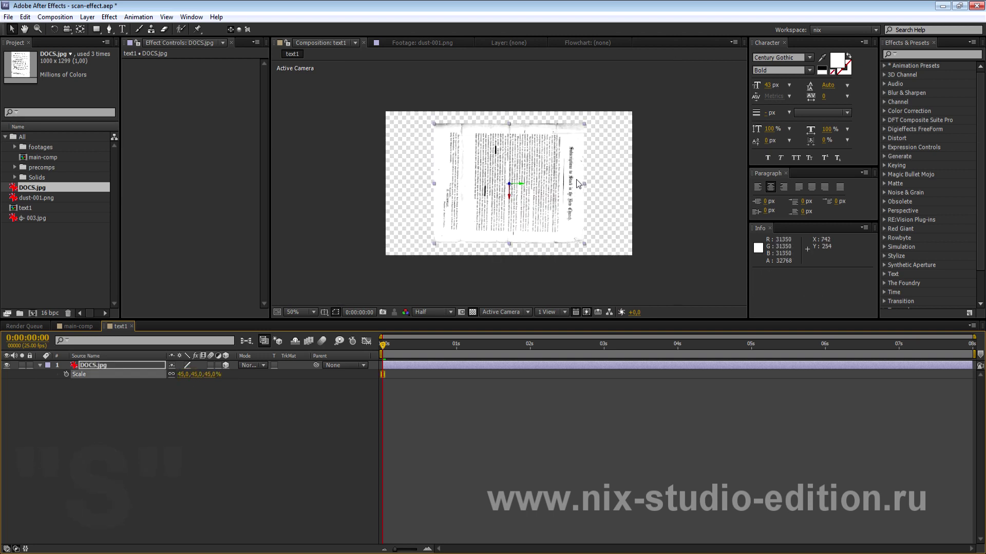
drag(584, 184, 601, 187)
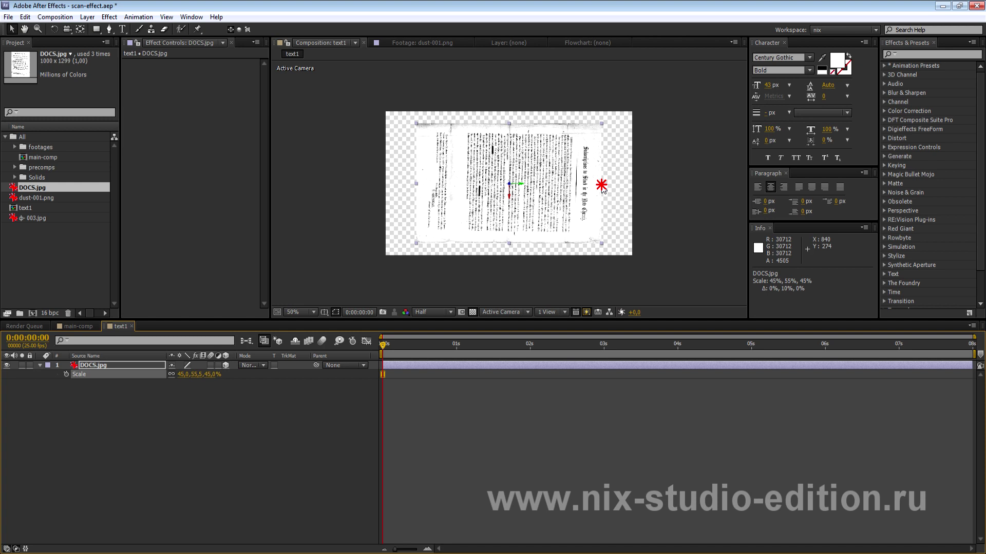
click(289, 404)
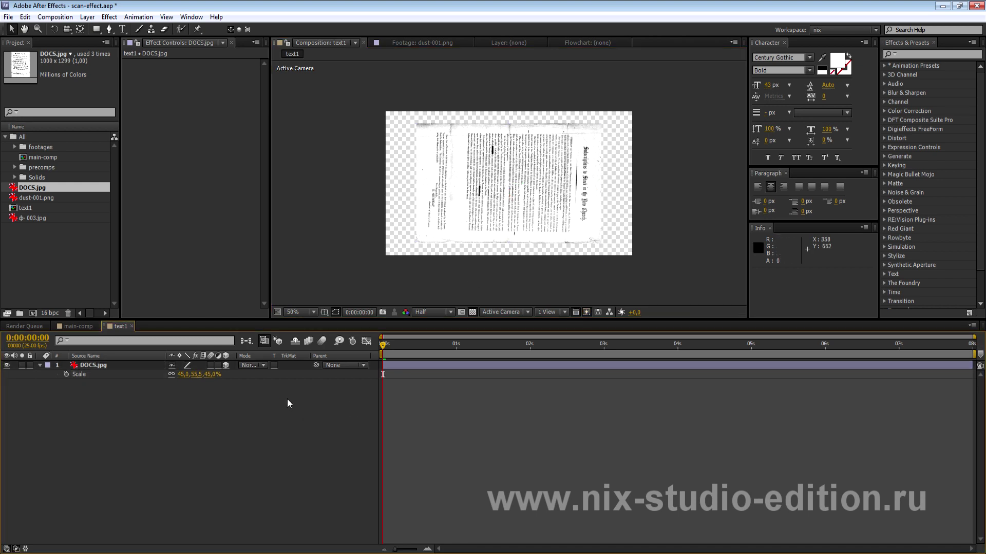
right_click(289, 404)
Step: Create a DADADA light grey solid named bg and move it below DOCS.jpg
mouse_move(313, 410)
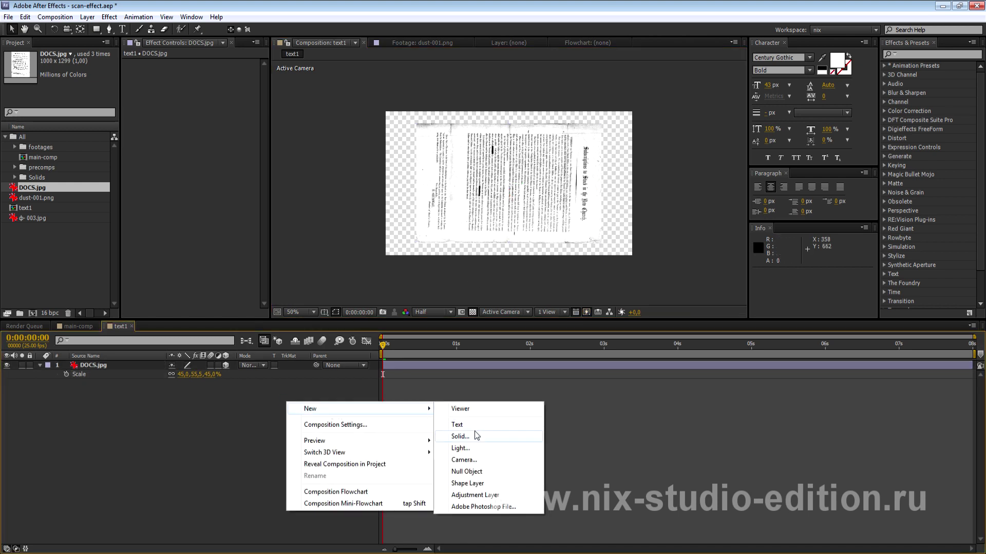
click(470, 437)
click(313, 367)
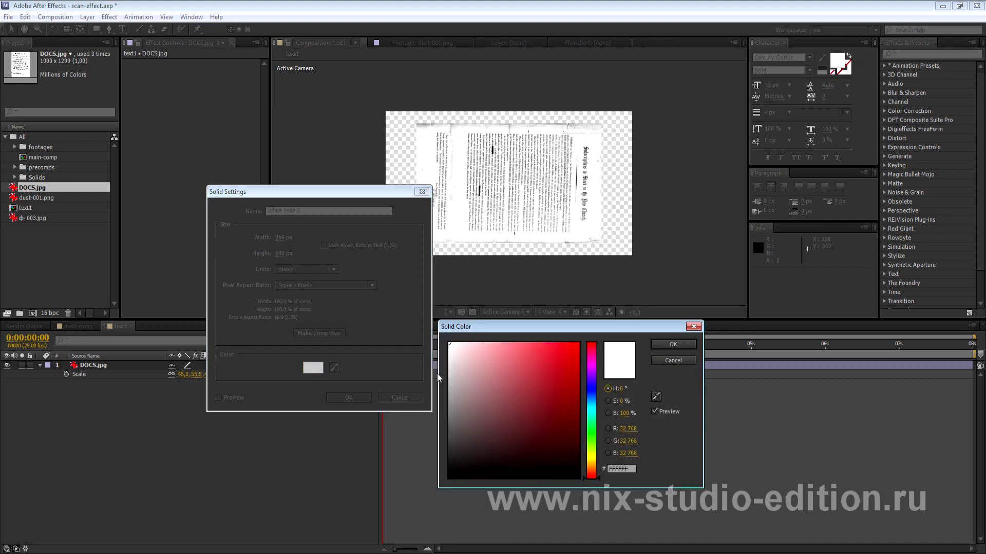
drag(452, 354, 448, 349)
drag(452, 362, 449, 361)
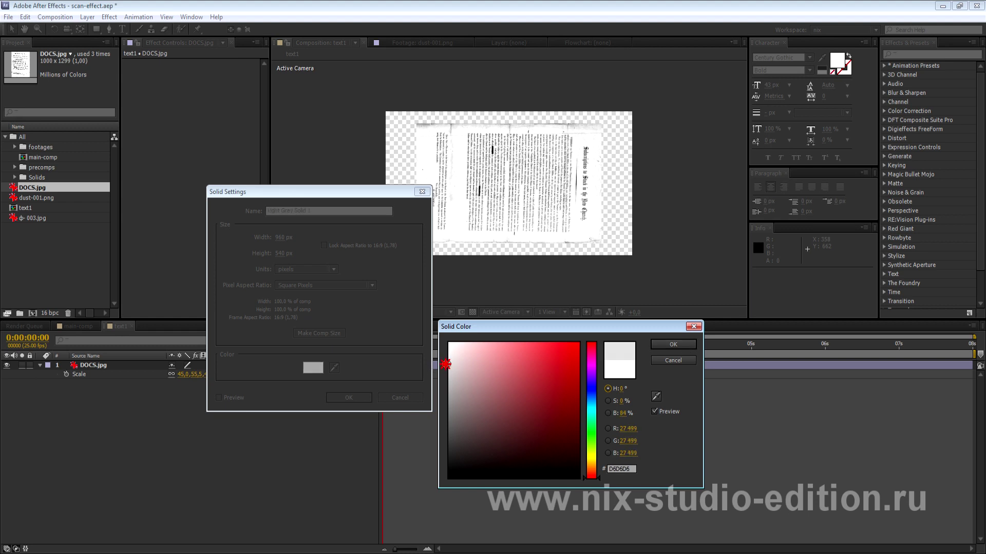
click(658, 344)
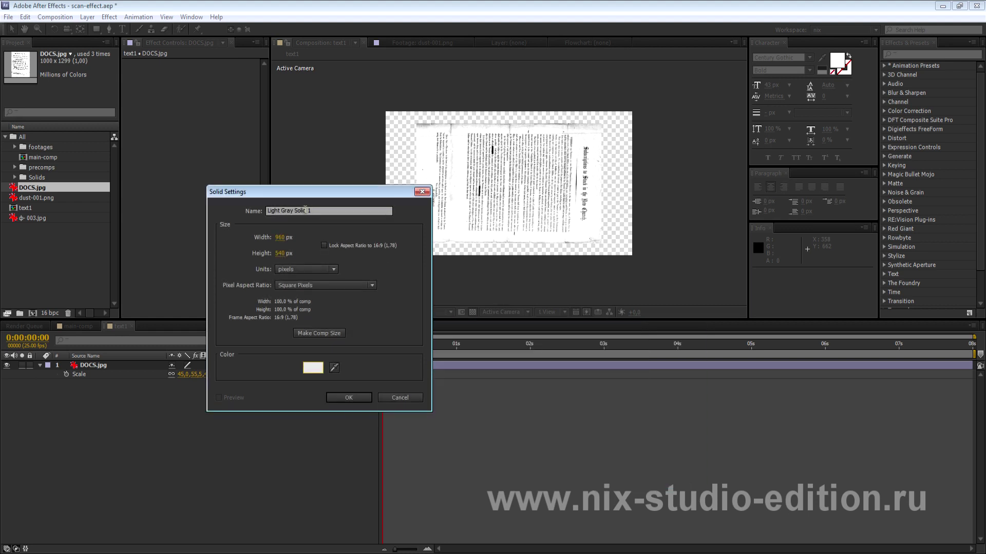
text(bg)
key(Return)
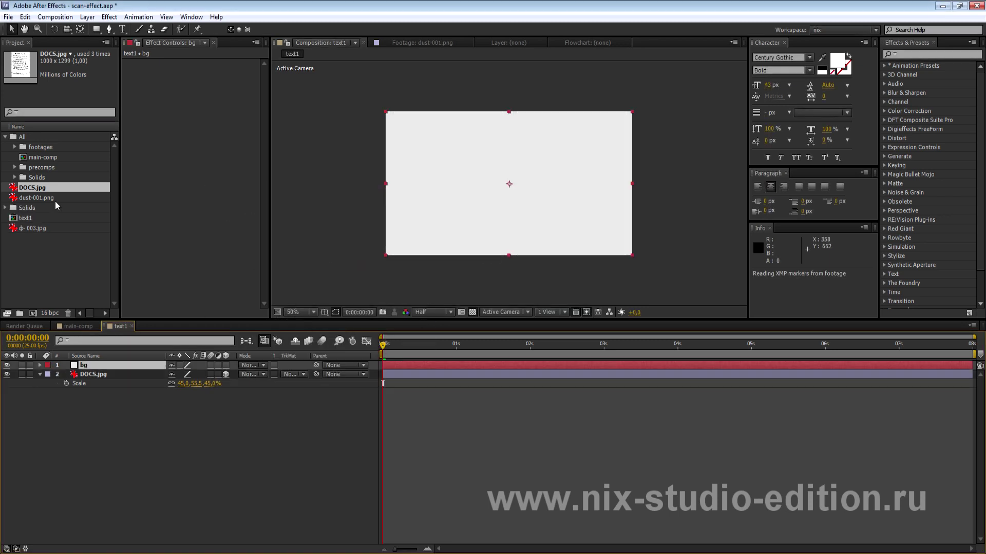
drag(125, 365, 233, 396)
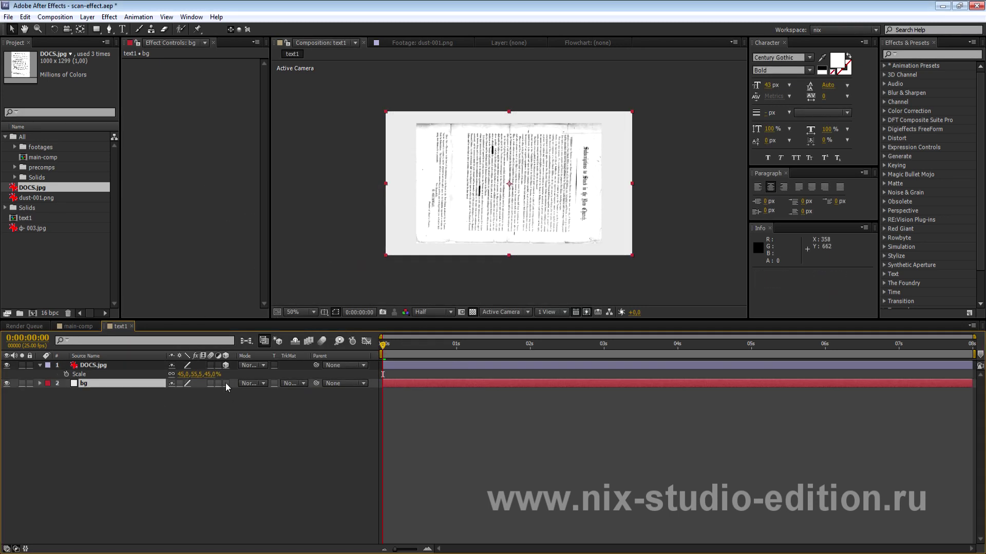
click(246, 421)
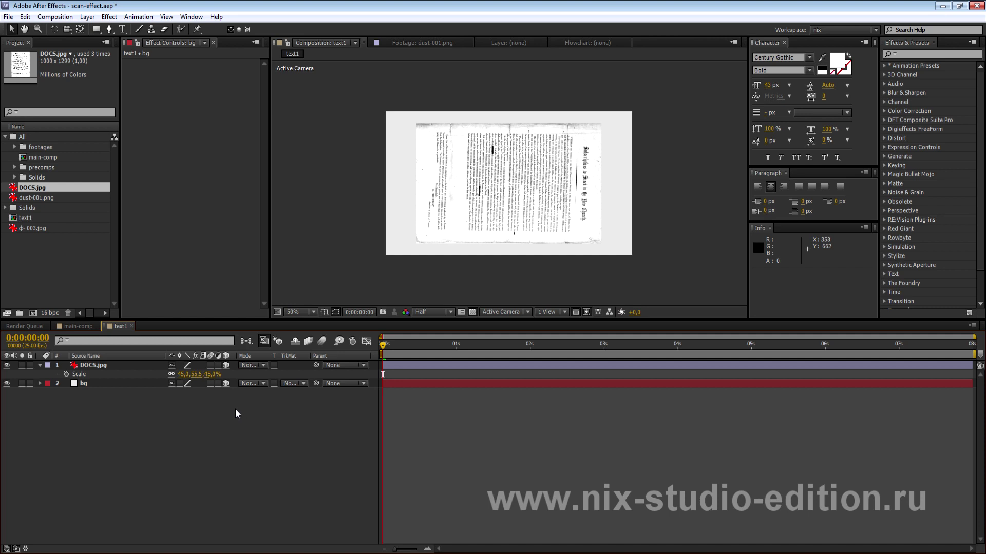
Step: Add a spot light, Light 1, with Cone Feather 40
right_click(244, 399)
mouse_move(252, 406)
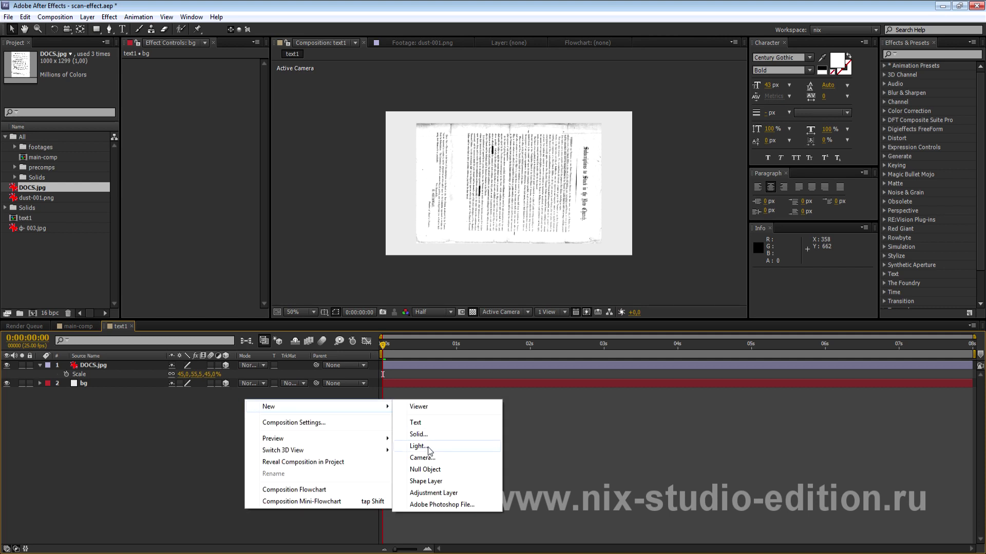
click(418, 446)
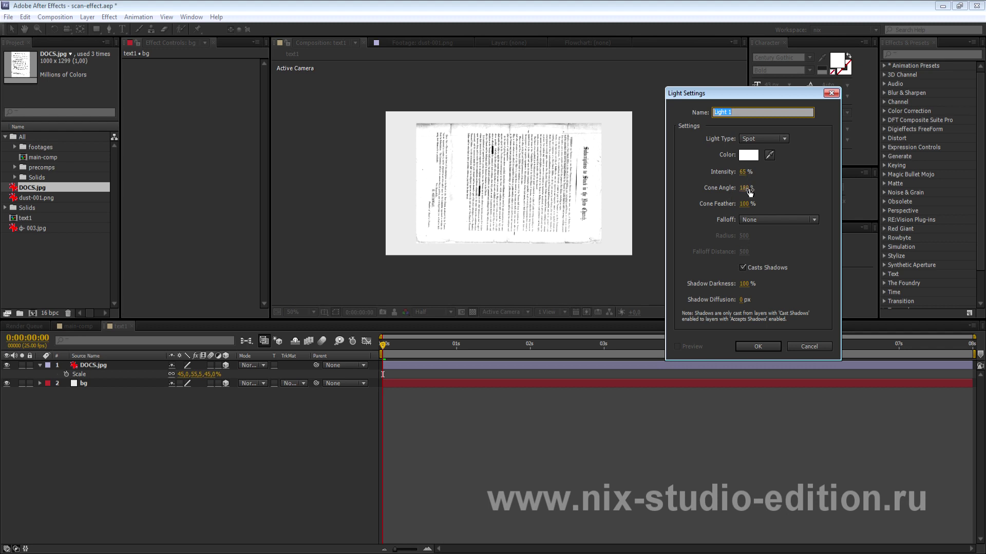
click(745, 204)
text(40)
click(741, 351)
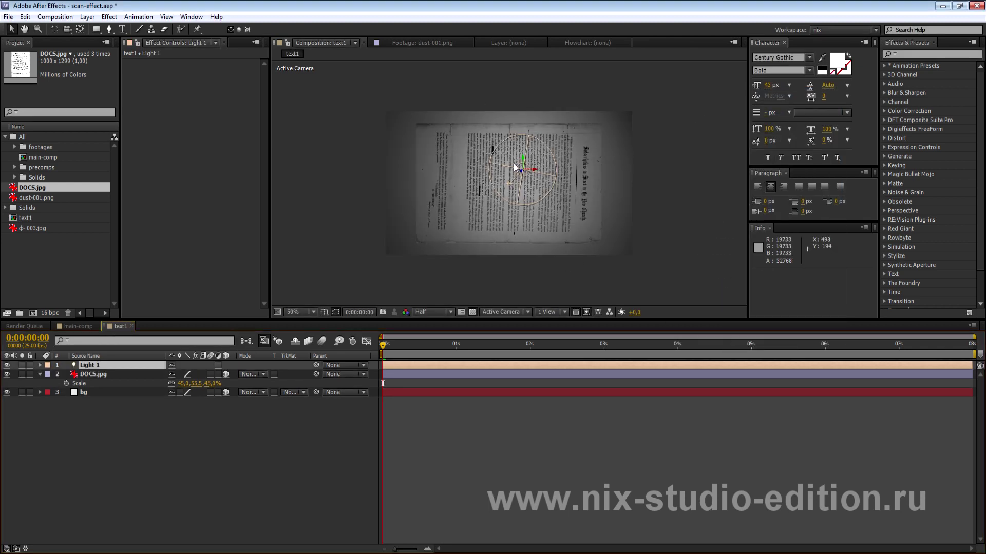
Step: Test-aim Light 1 toward the lower left, then undo to keep Point of Interest 480, 270, 0
key(slash)
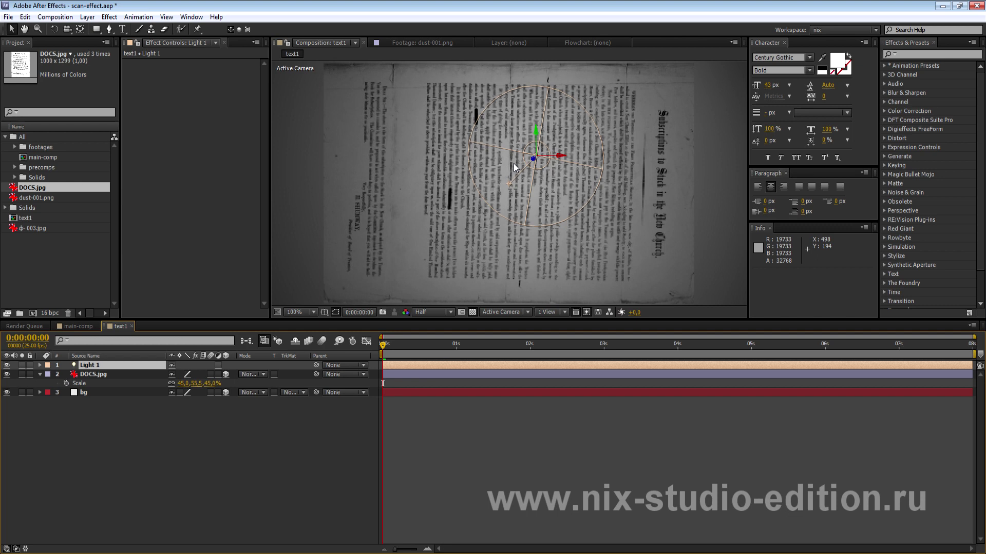
key(comma)
key(comma)
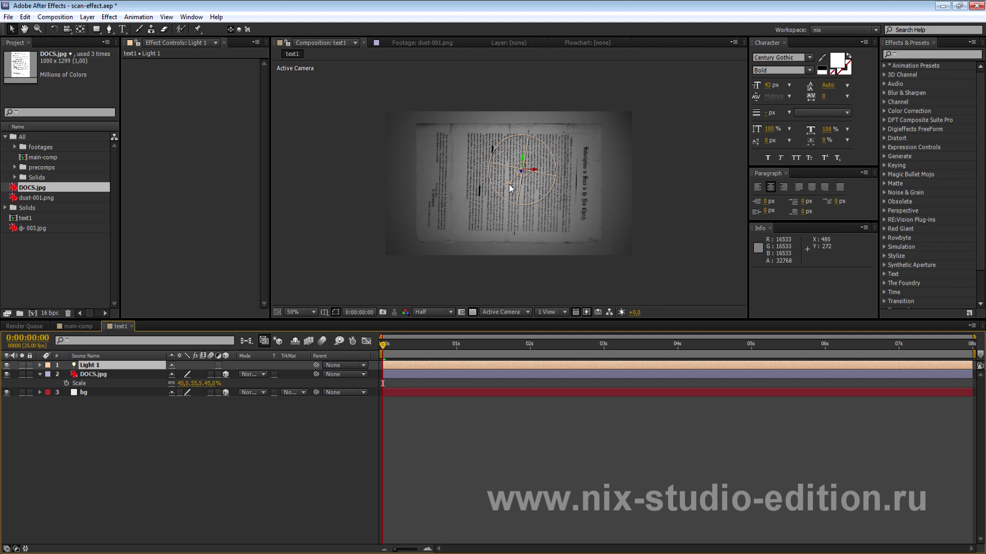
mouse_move(509, 184)
mouse_down()
mouse_move(421, 223)
mouse_move(477, 133)
mouse_move(443, 196)
mouse_up()
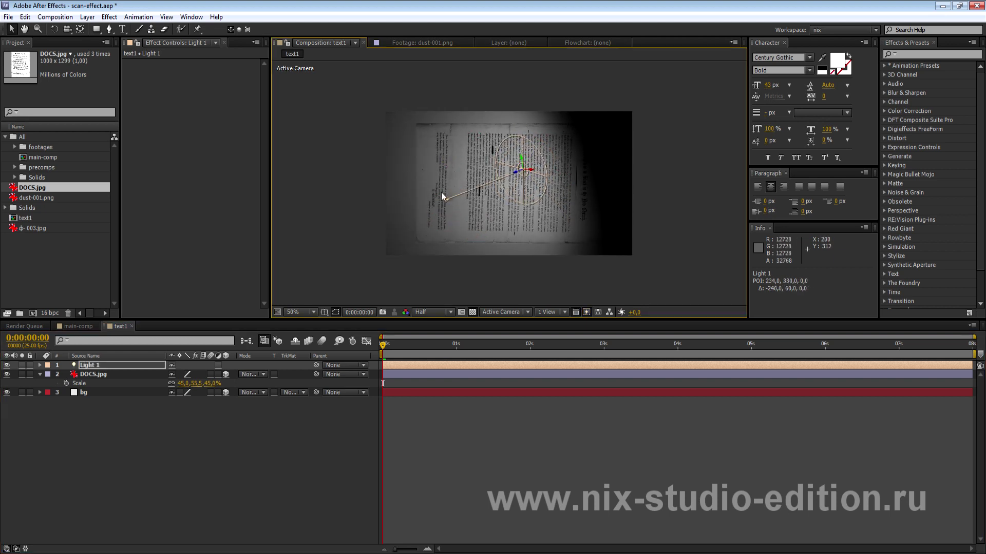
key(a)
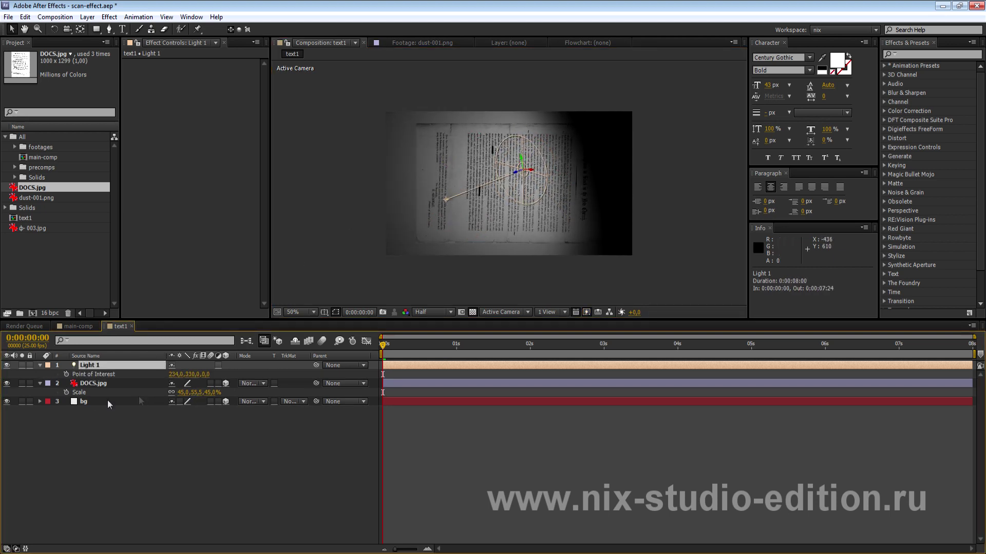
click(78, 377)
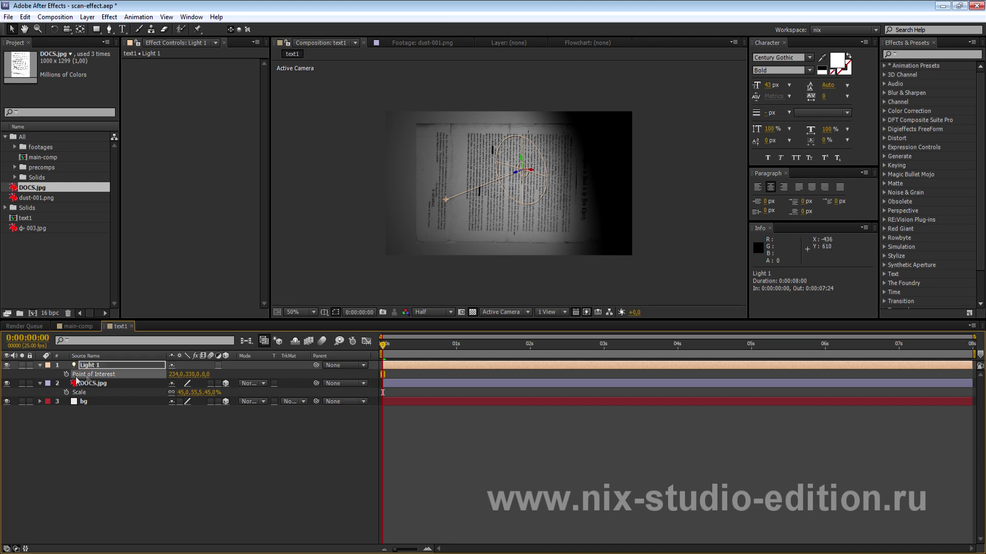
click(108, 366)
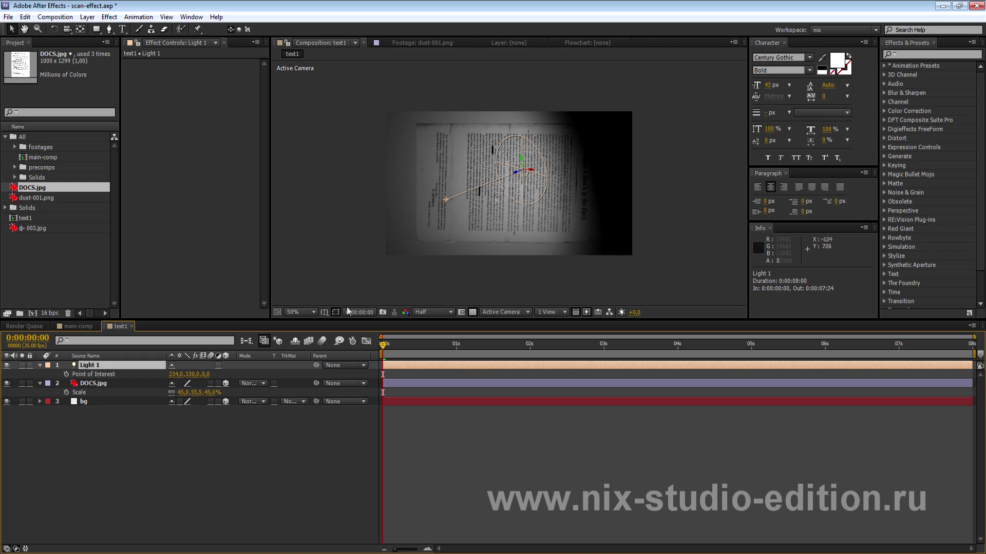
key(ctrl+z)
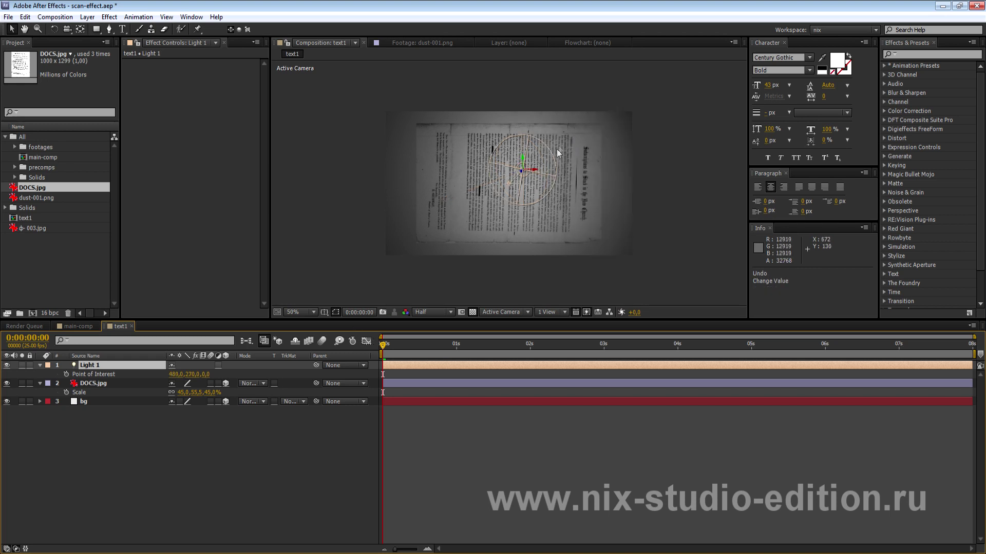
Step: Set Light 1's Auto-Orientation to Off instead of Orient Towards Point of Interest
right_click(107, 365)
mouse_move(144, 249)
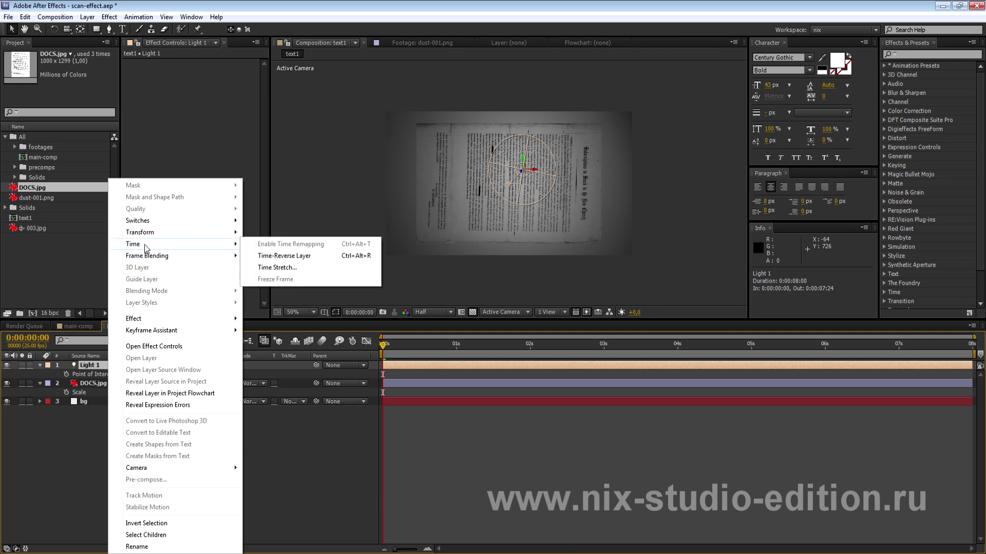
mouse_move(135, 233)
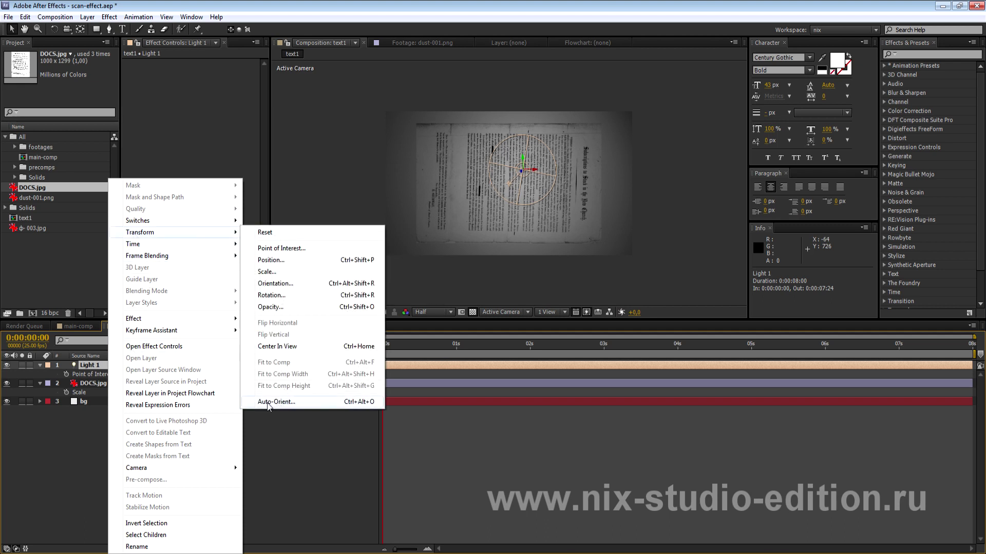
click(302, 407)
drag(419, 288, 250, 290)
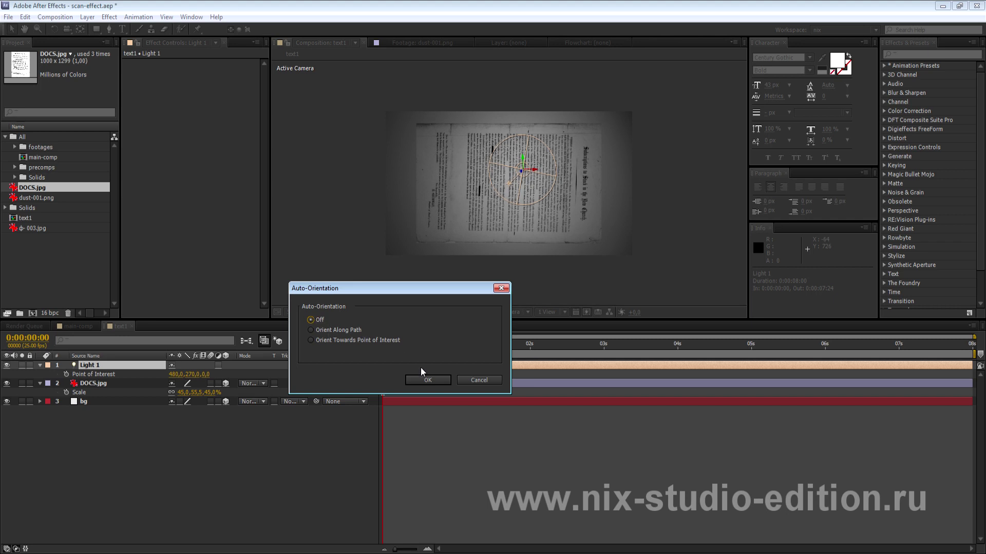
click(427, 380)
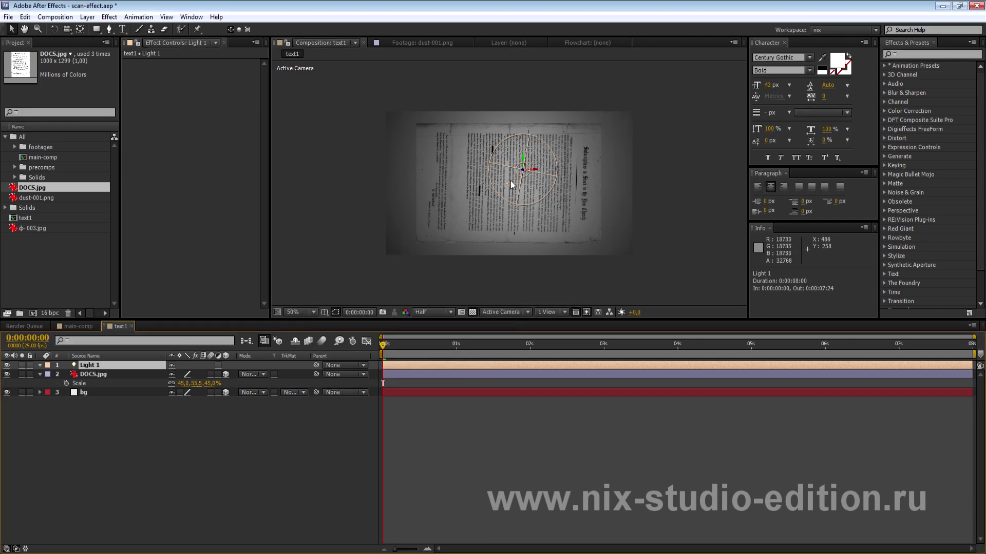
Step: Set Light 1's Z position to -30 and centre it on the page at 480, 270
key(period)
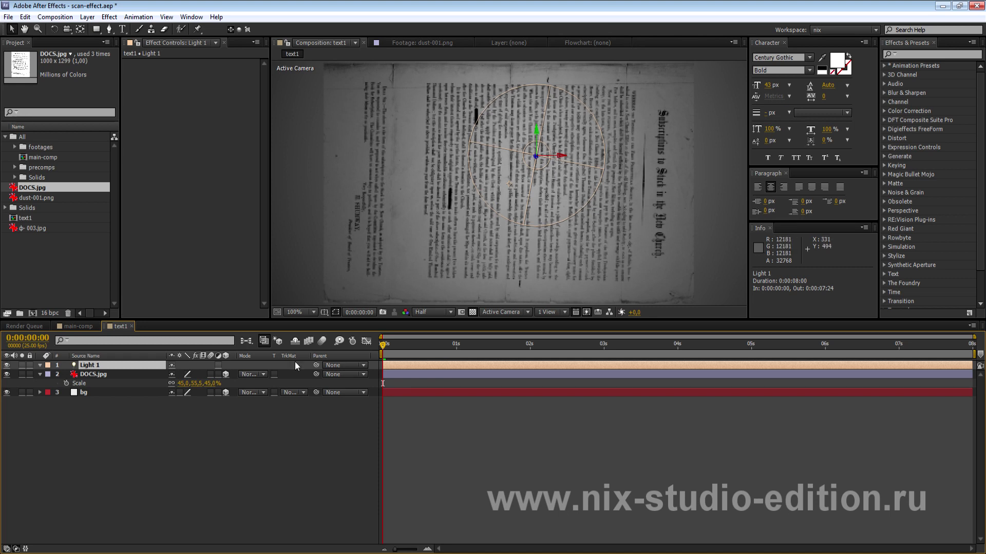
key(p)
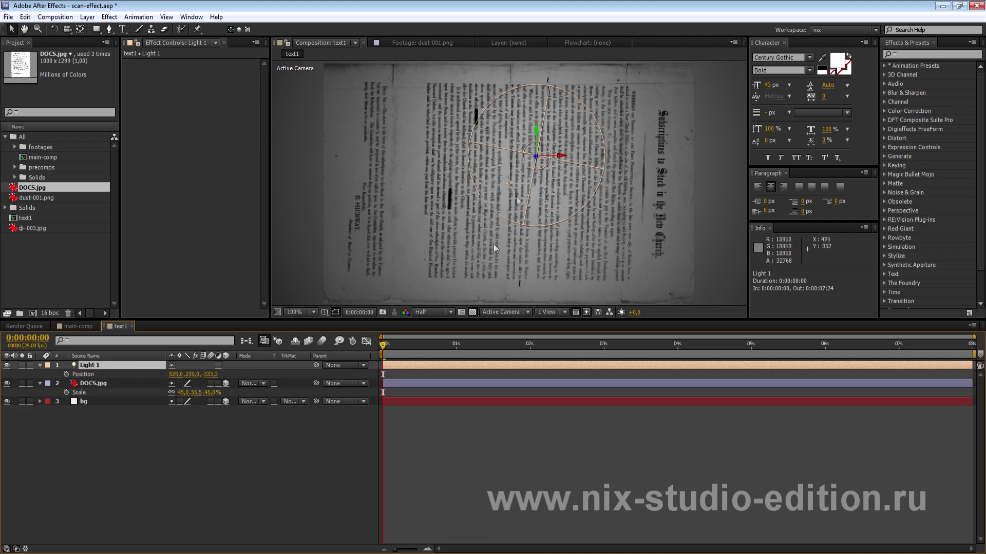
click(211, 377)
text(-)
key(Return)
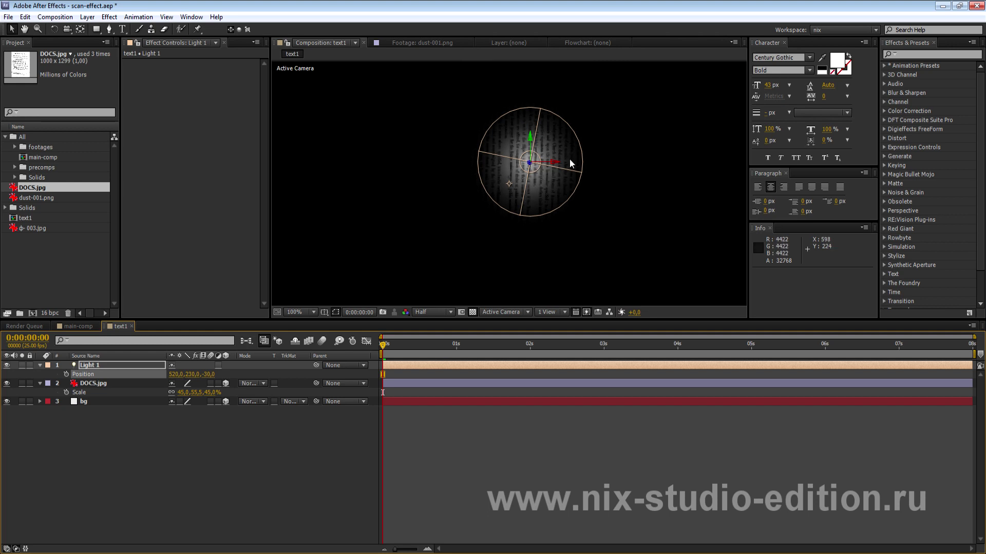
key(comma)
key(period)
click(555, 167)
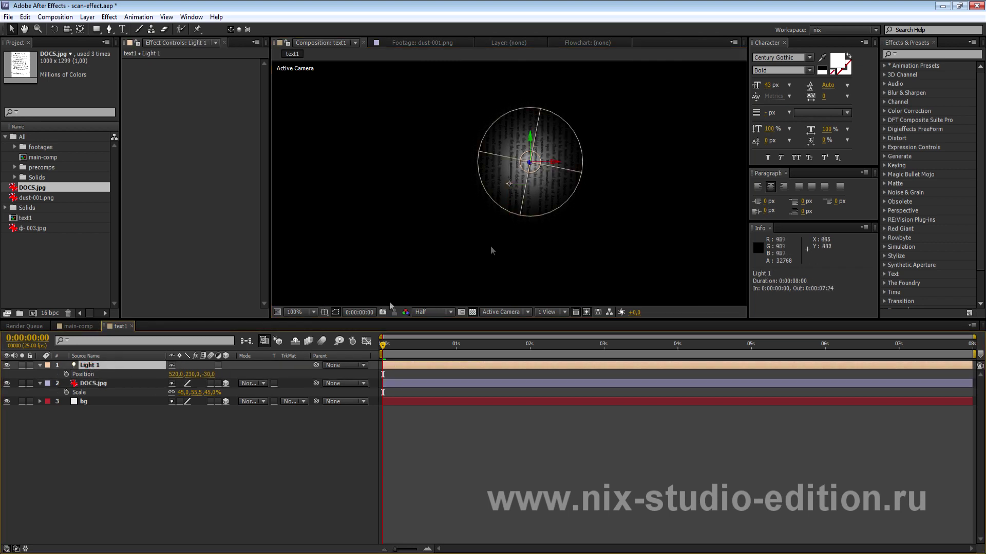
drag(552, 162, 512, 168)
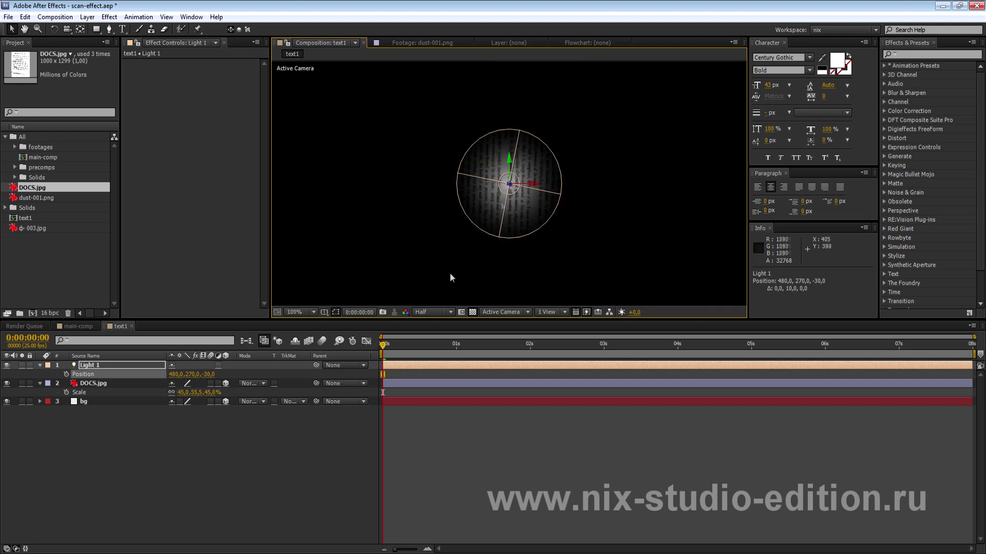
click(244, 433)
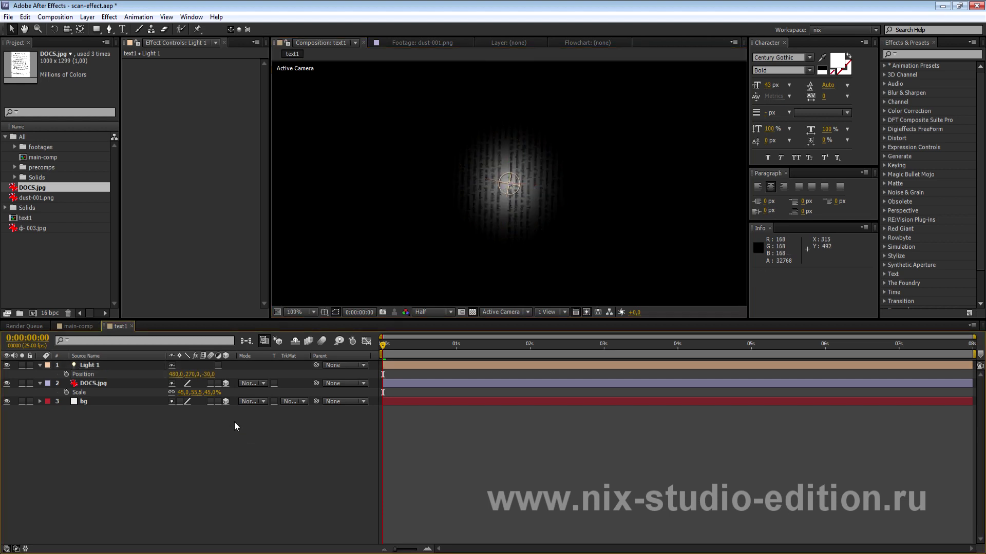
Step: Add a null object, Null 3, and pick-whip Light 1's parent to it
right_click(234, 423)
mouse_move(343, 430)
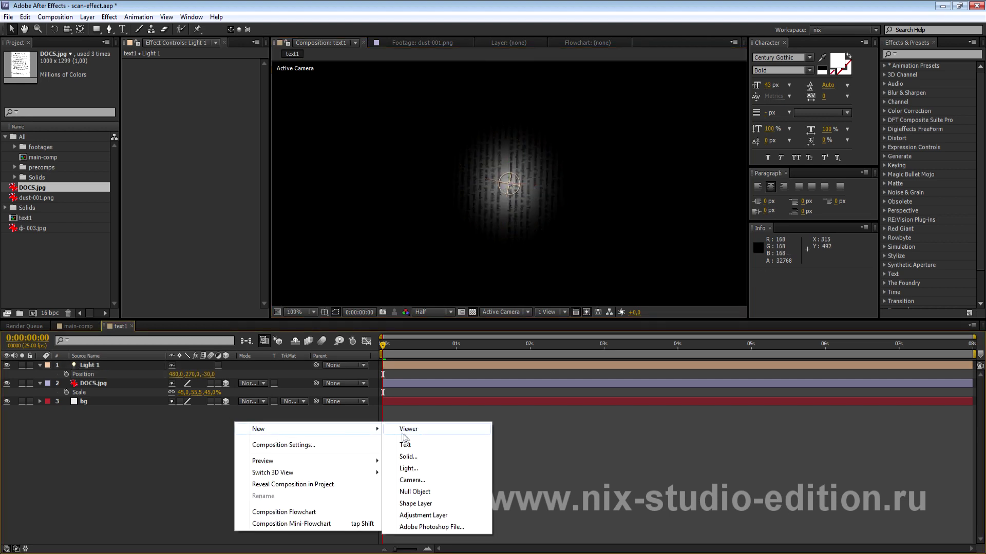
click(415, 492)
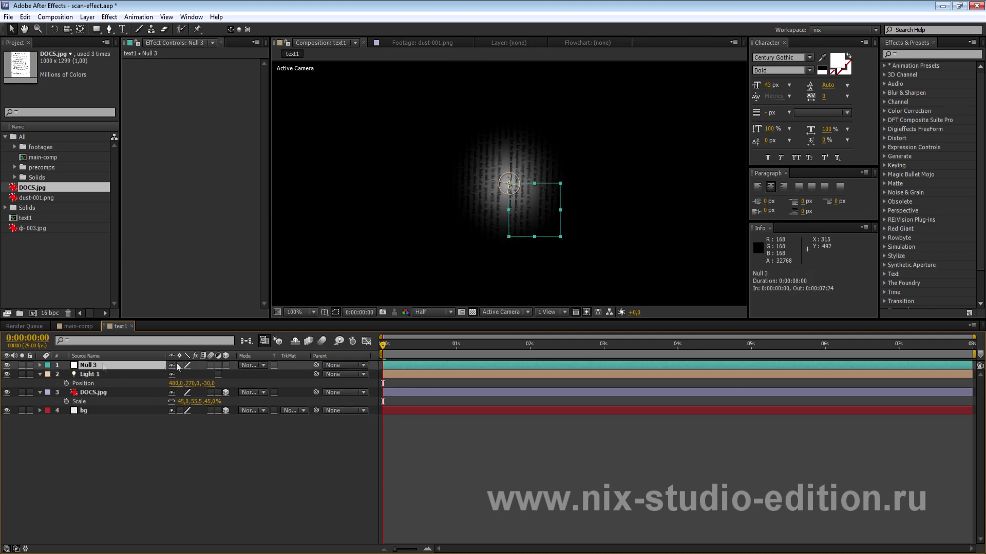
click(95, 374)
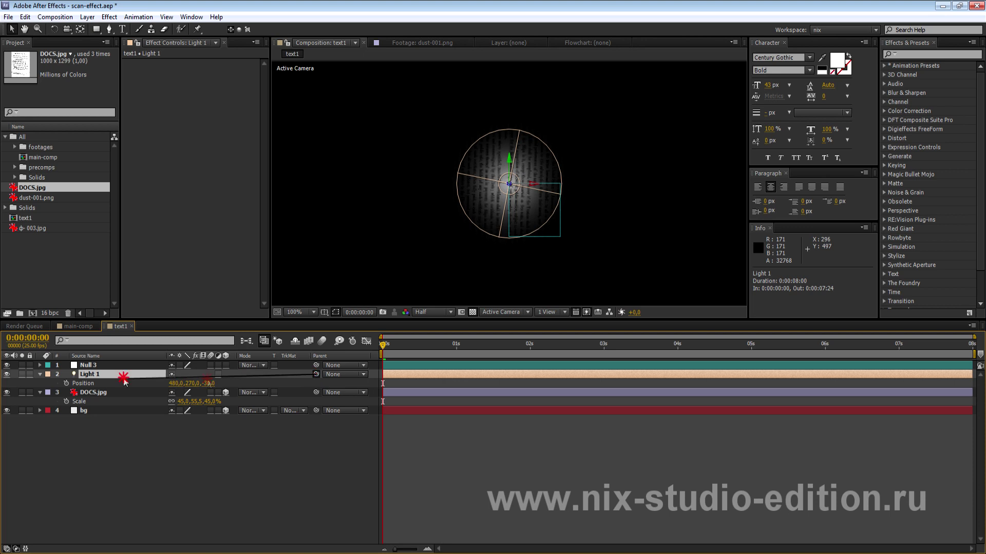
drag(316, 375, 88, 365)
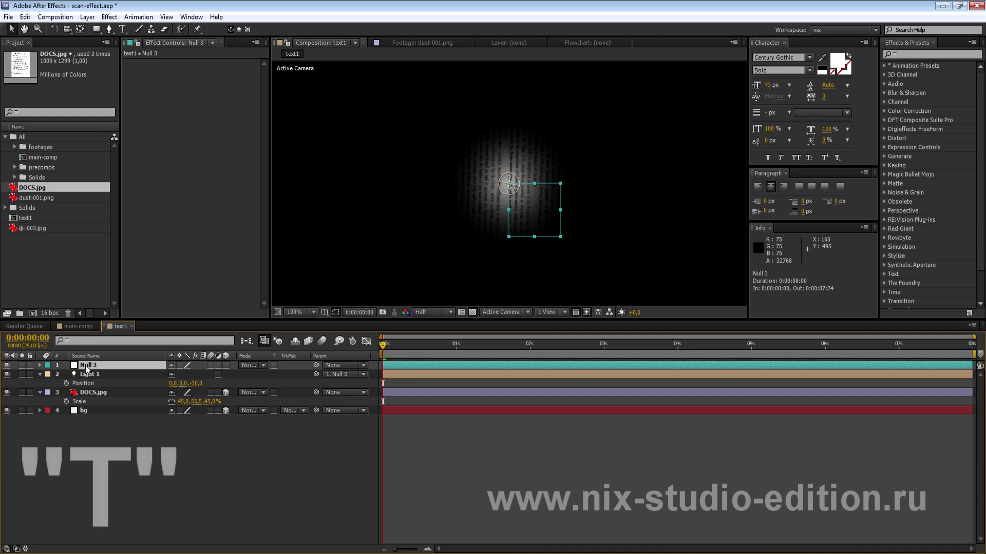
Step: Set Null 3's Opacity to 65%
key(t)
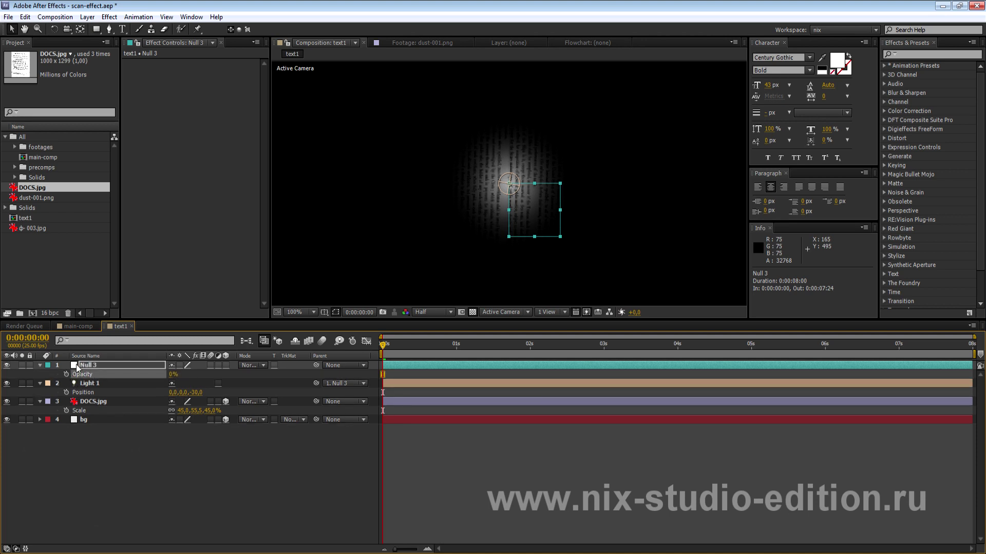
click(91, 385)
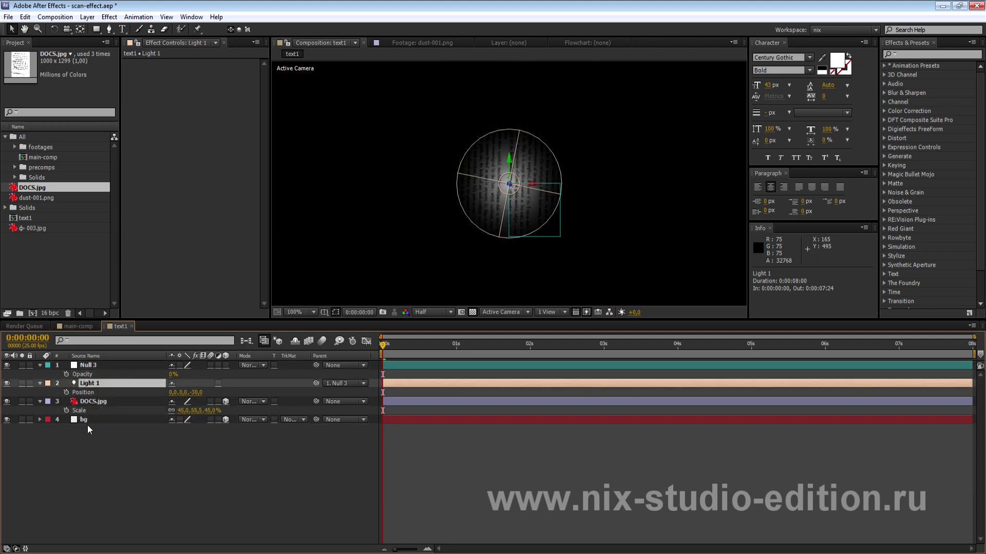
key(t)
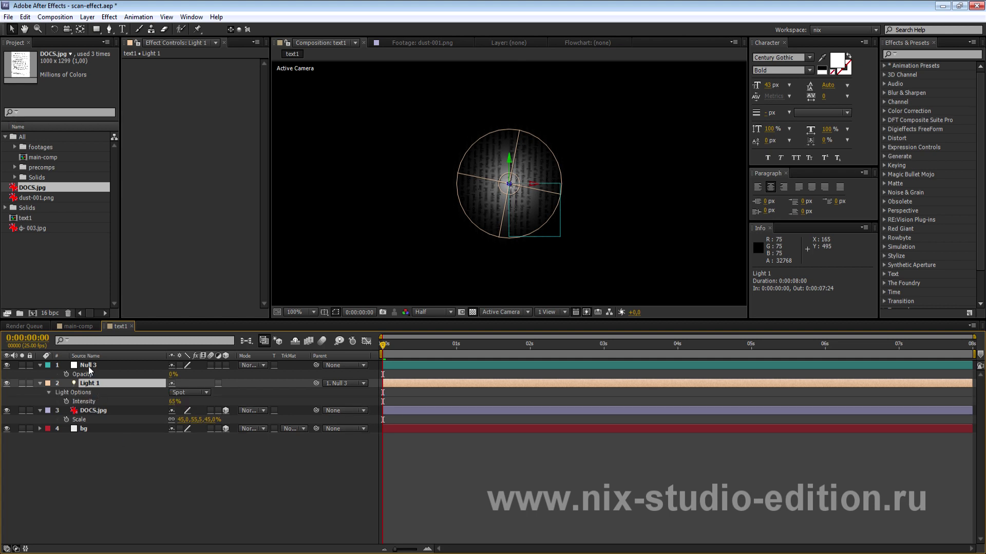
click(89, 367)
click(174, 375)
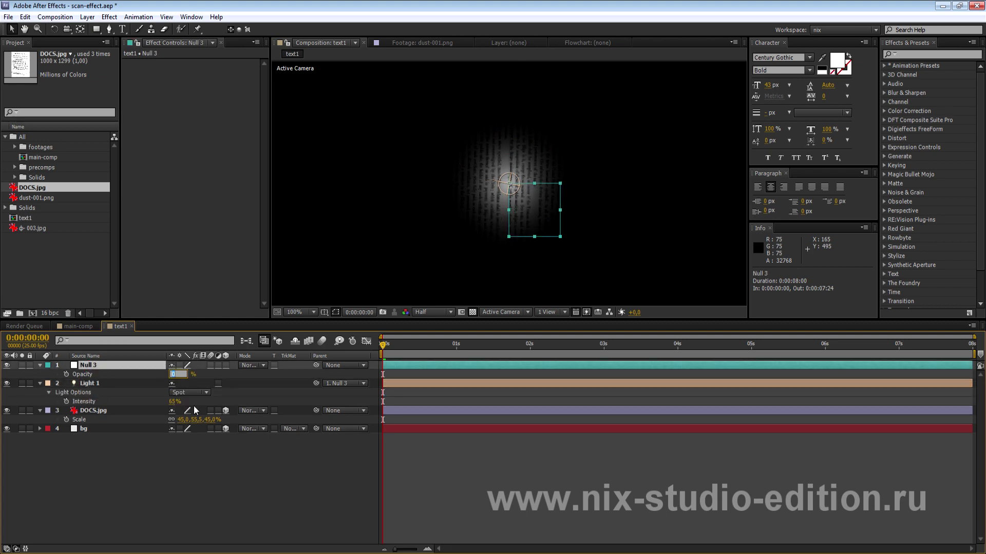
text(65)
key(Return)
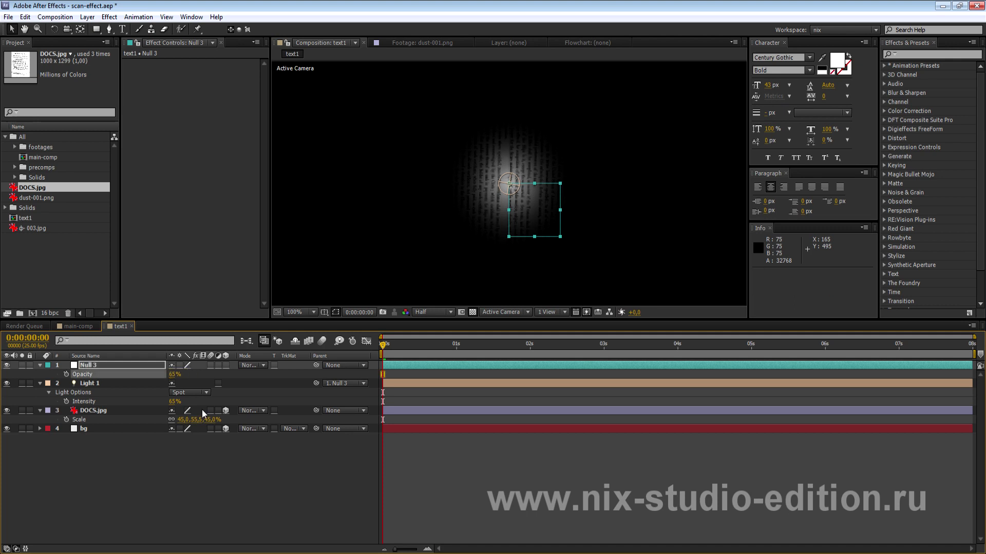
Step: Add an expression linking Light 1's Intensity to Null 3's Opacity
click(88, 402)
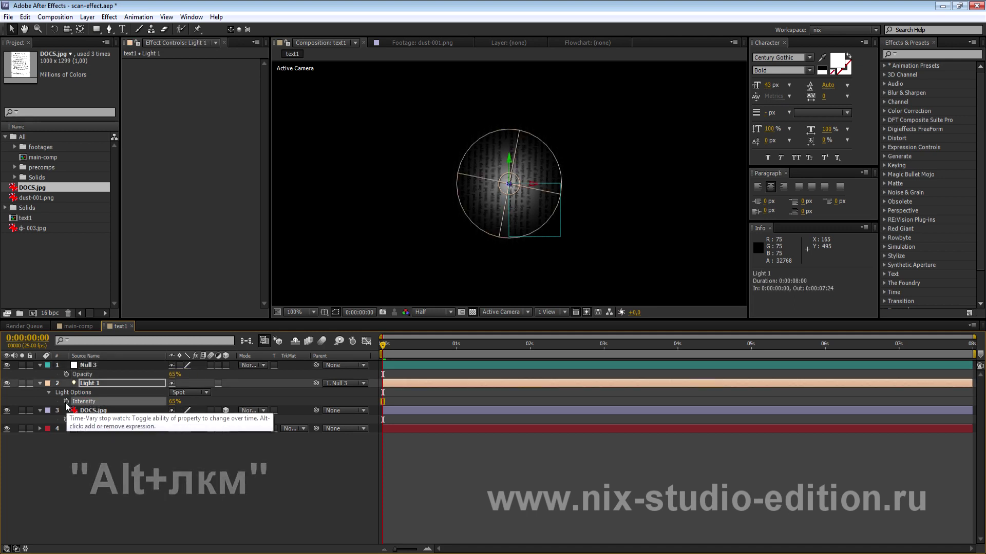
alt+click(66, 401)
drag(198, 410, 85, 375)
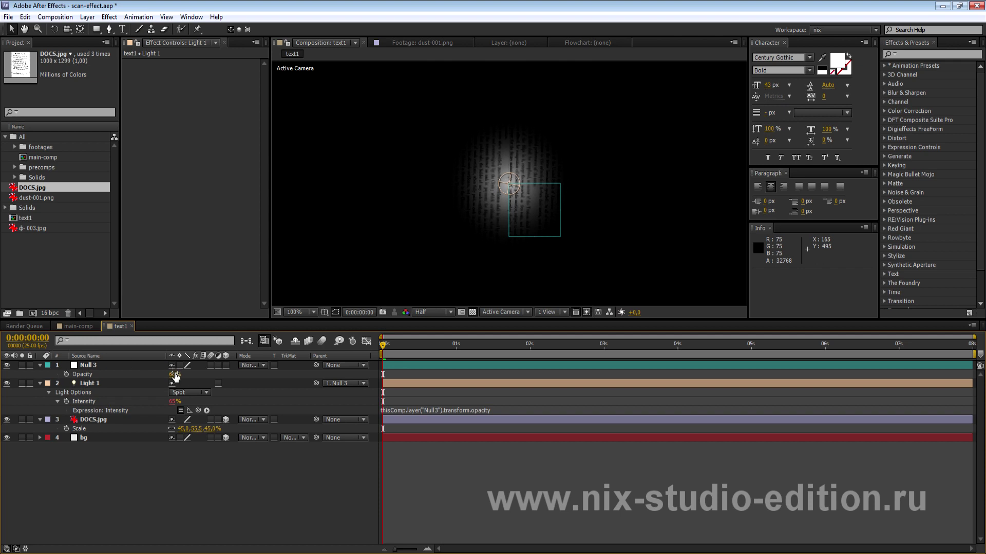
click(88, 365)
click(40, 383)
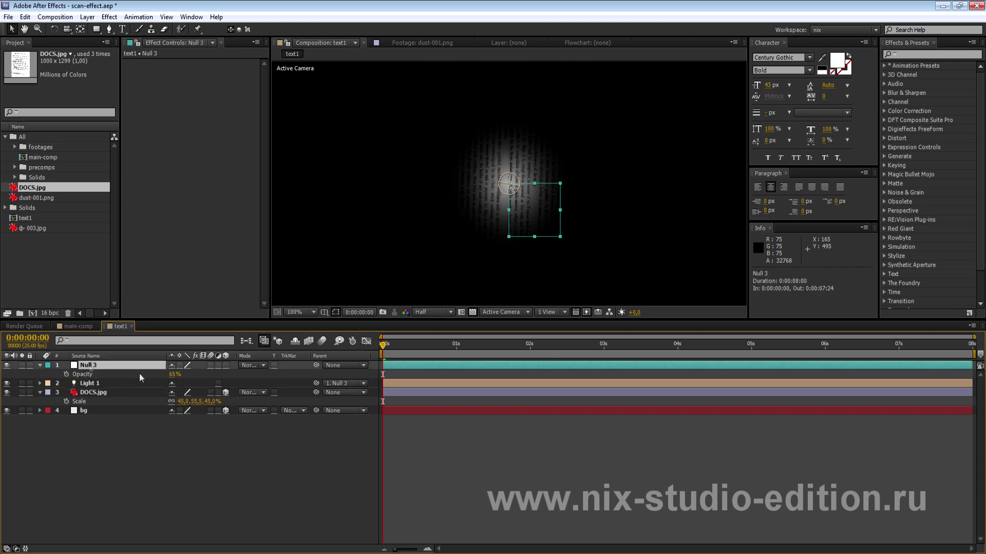
Step: Test how Null 3's opacity changes the light, then undo back to 65%
drag(174, 374, 198, 392)
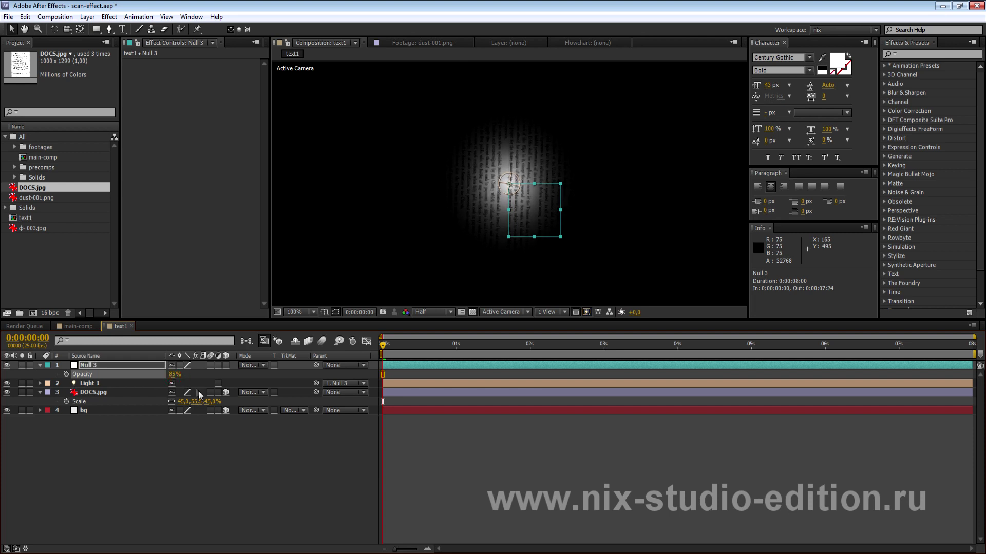
key(ctrl+z)
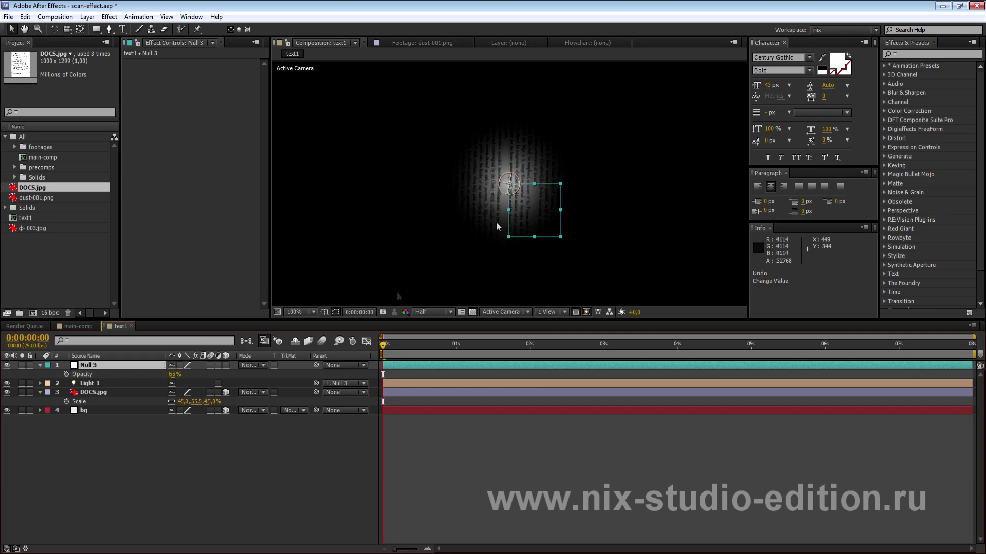
key(comma)
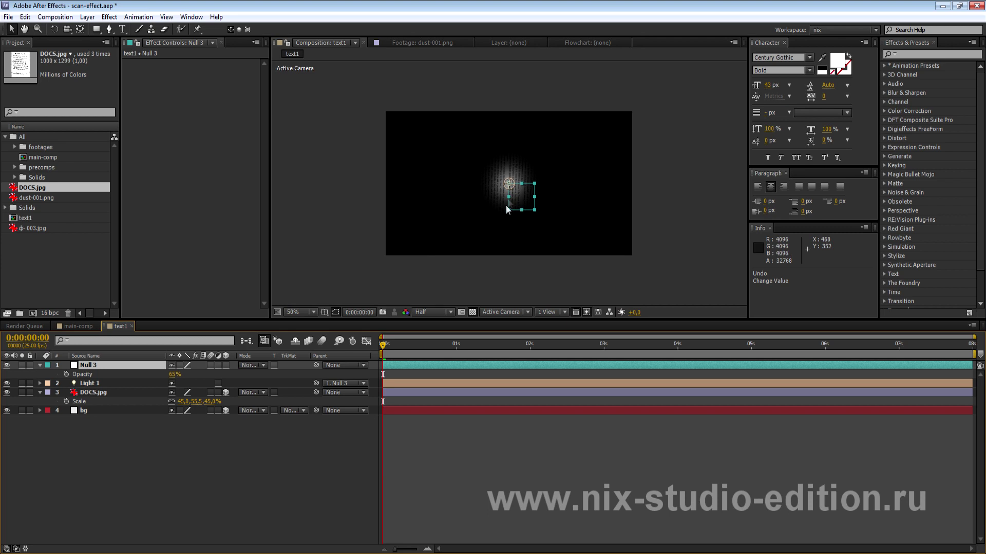
Step: Set Light 1's Position Y to 200, giving 0, 200, -30 relative to Null 3
click(478, 174)
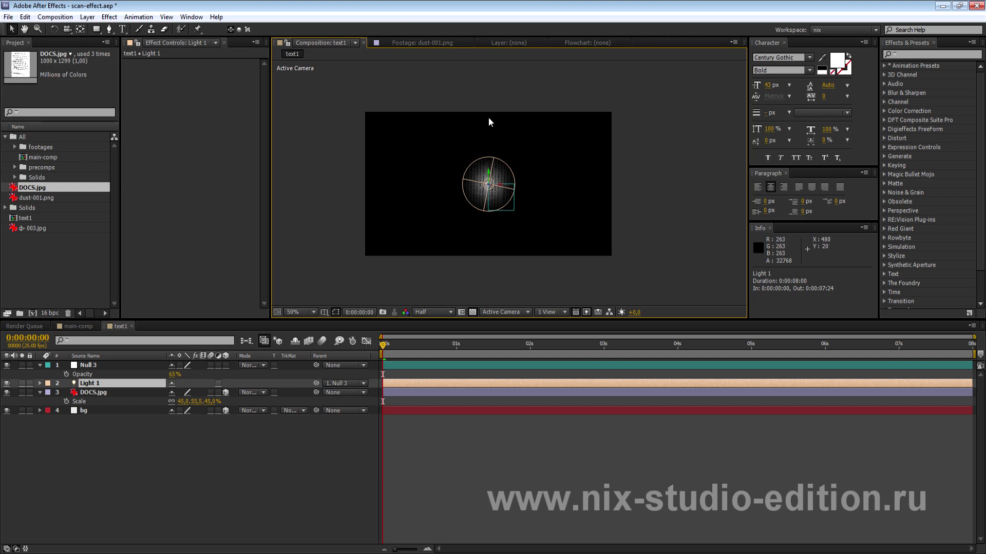
key(p)
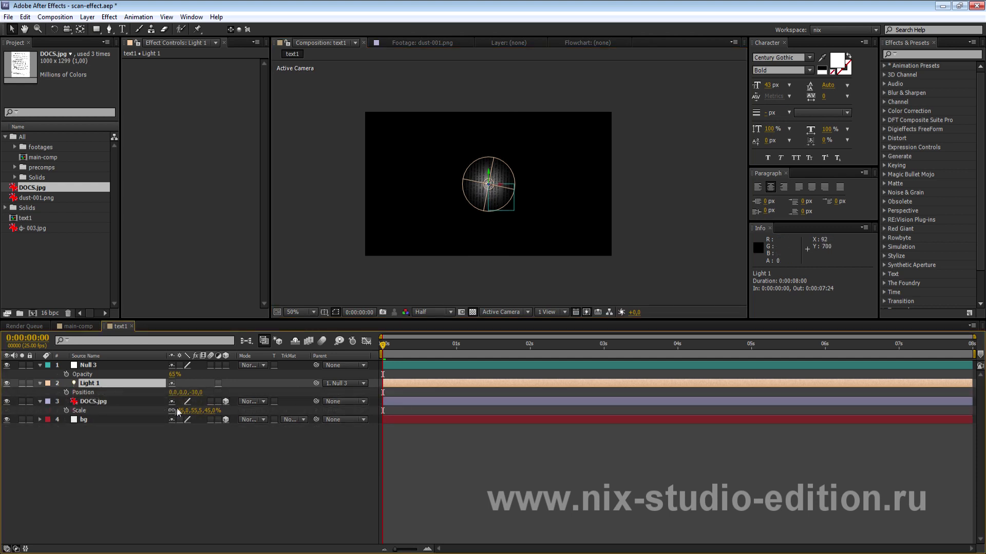
text(200)
key(Return)
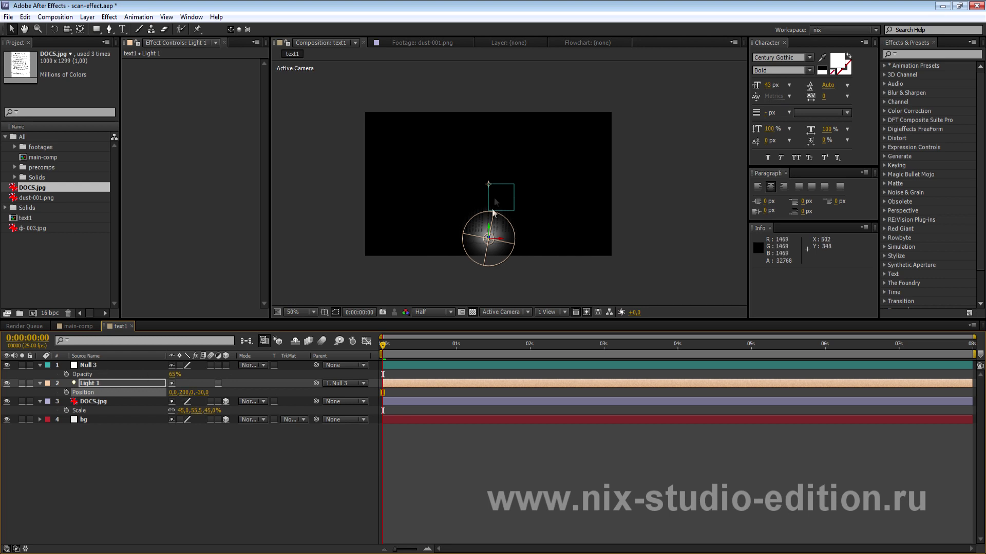
key(Return)
drag(525, 232, 530, 207)
scroll(524, 216, up, 2)
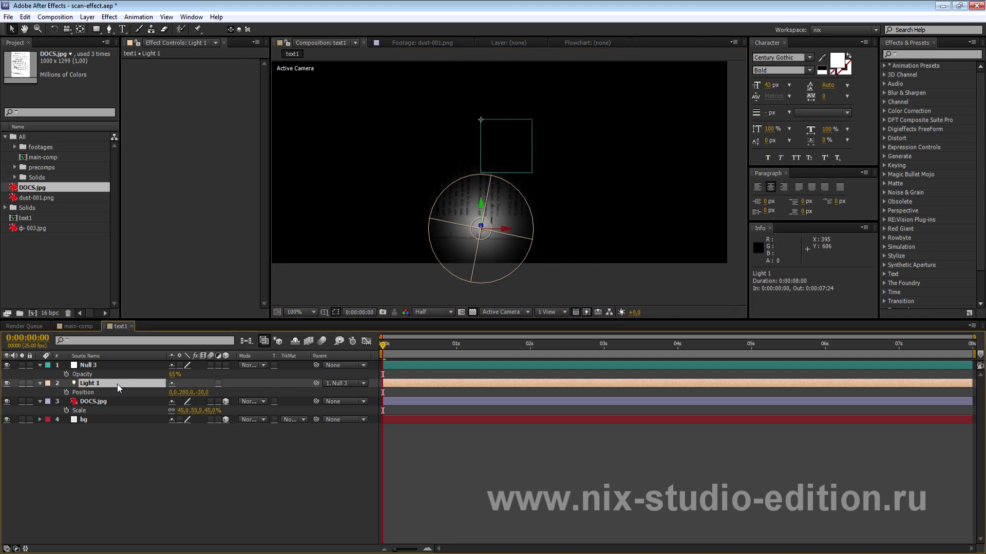
scroll(469, 198, up, 1)
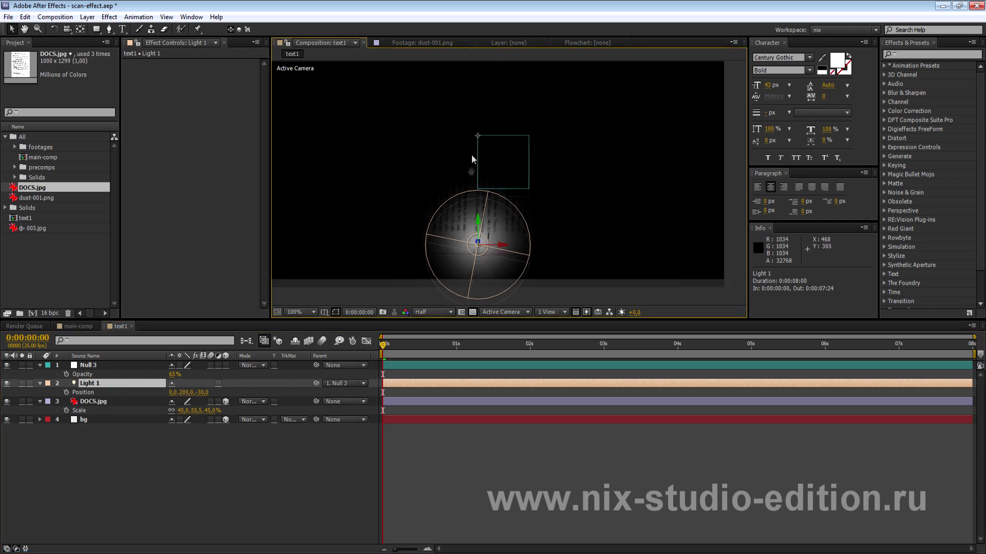
scroll(471, 155, up, 1)
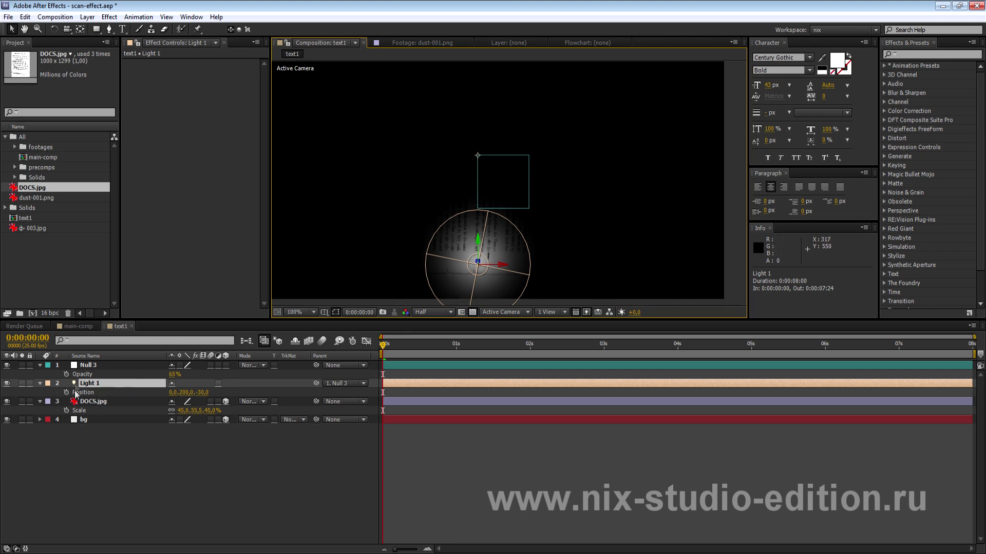
Step: Duplicate Light 1 into Light 2 at Y 150 and Light 3 at Y 100
click(24, 17)
click(36, 132)
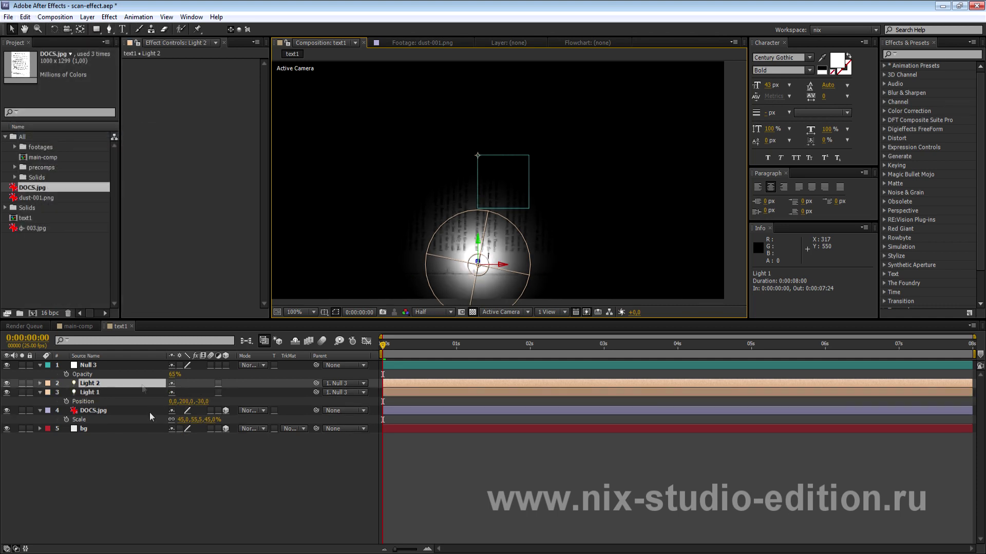
text(p)
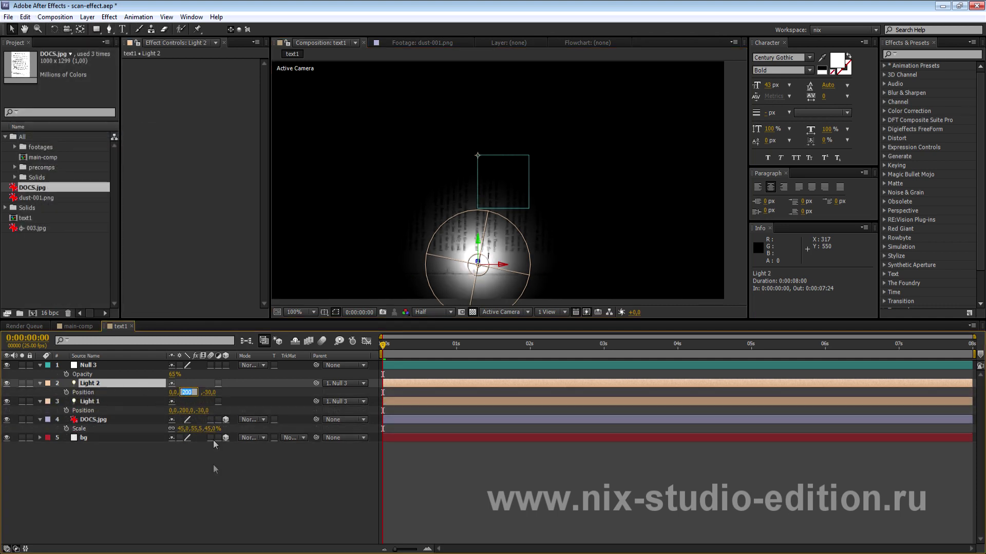
text(150)
key(Return)
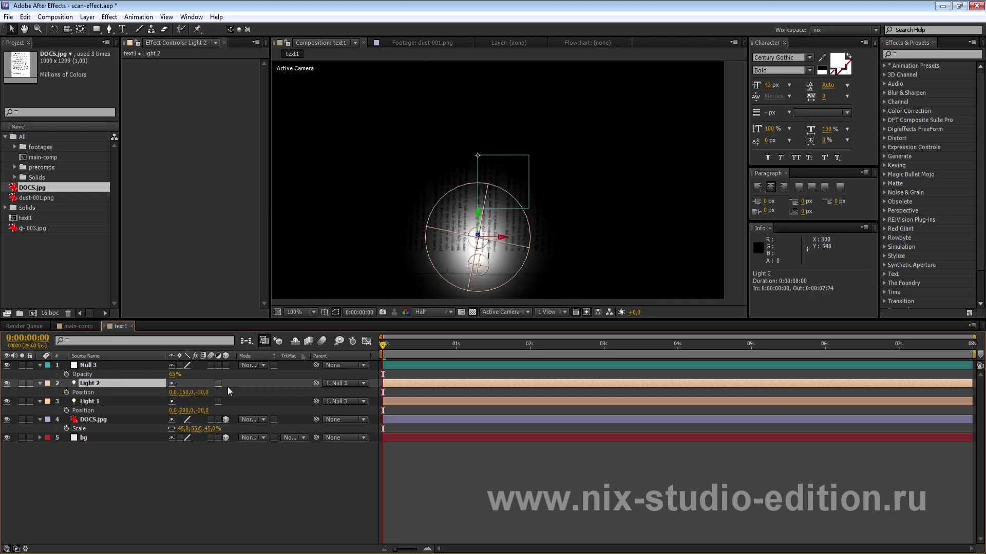
key(ctrl+d)
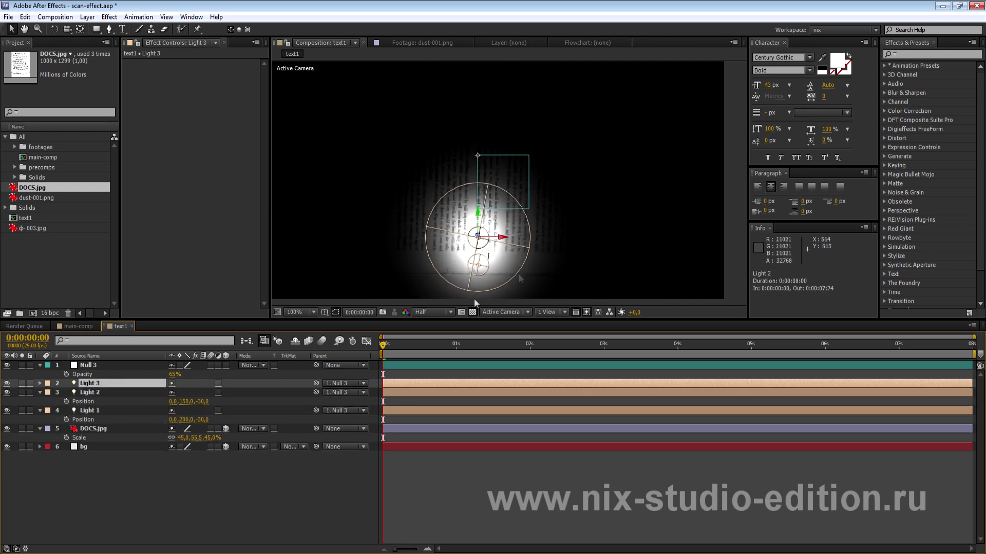
key(p)
click(186, 392)
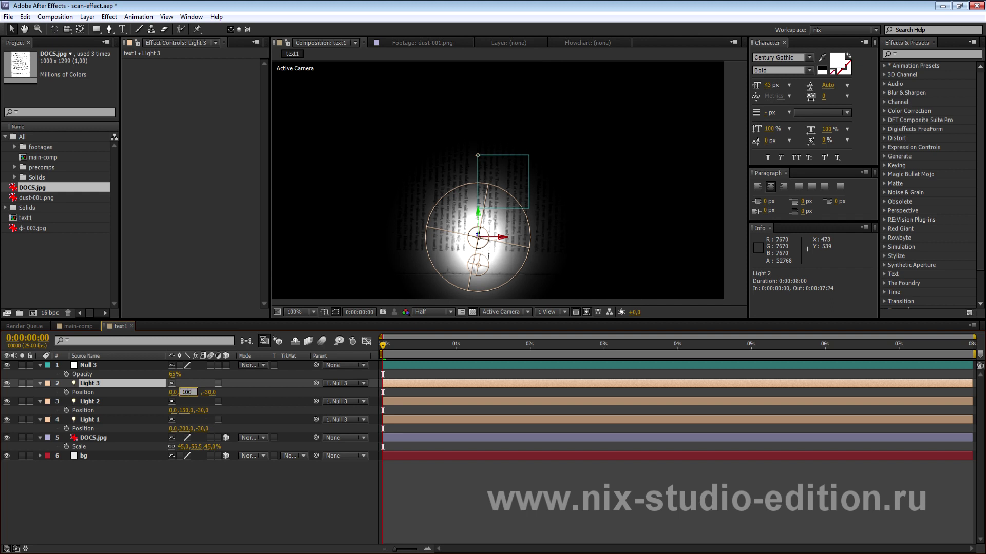
key(Return)
Step: Add Light 4 at Y 50 and Light 5 at Y 0 by duplicating
click(131, 384)
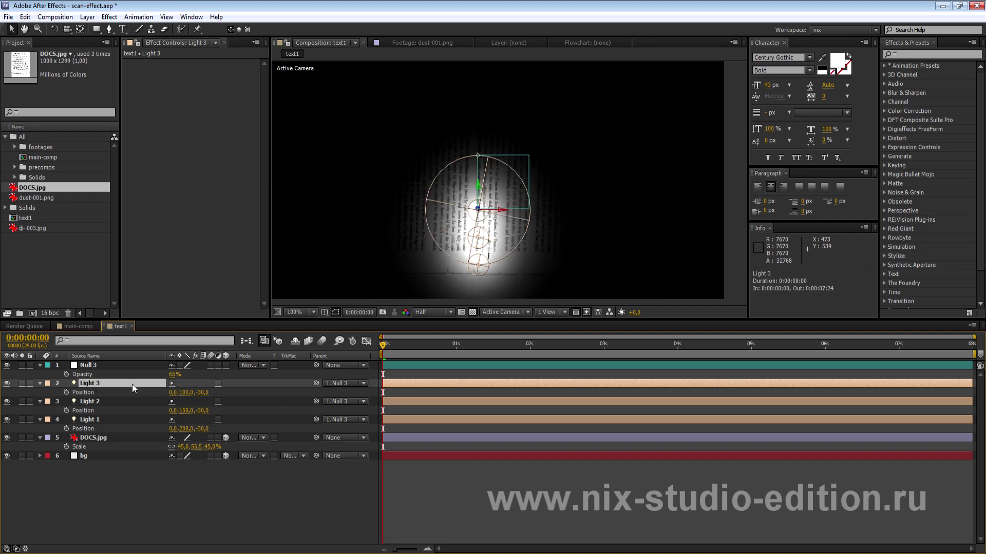
key(ctrl+d)
drag(190, 404, 164, 404)
click(118, 393)
key(ctrl+d)
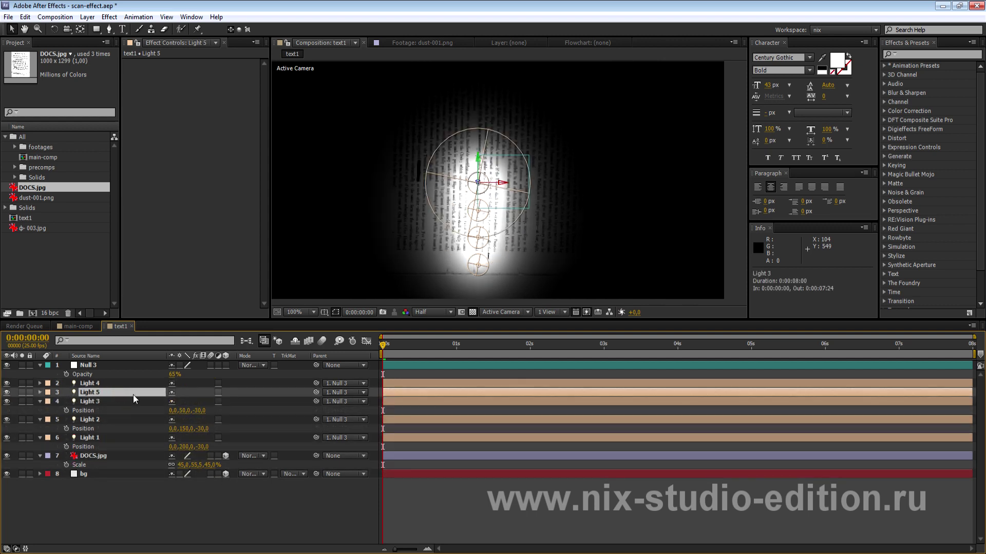
key(p)
click(185, 402)
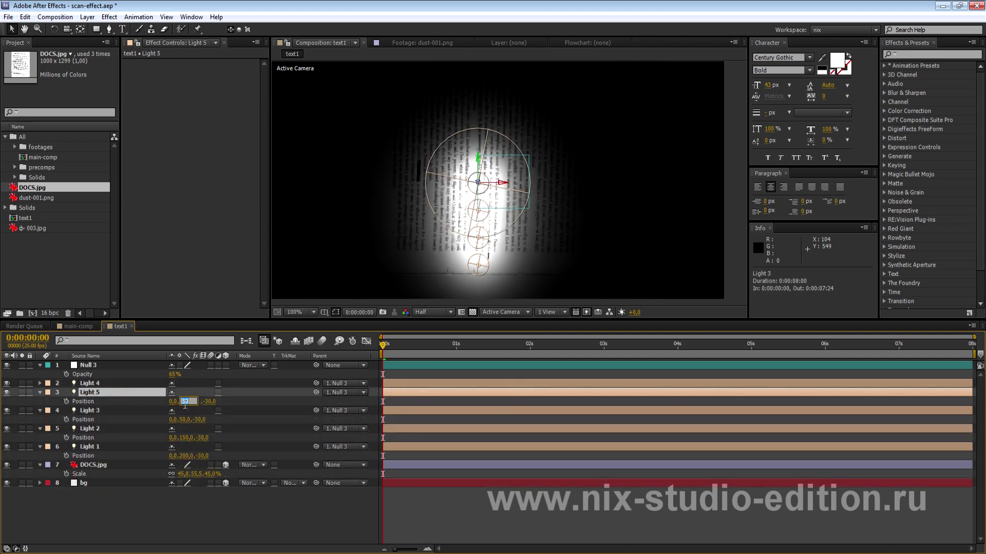
text(0)
key(Return)
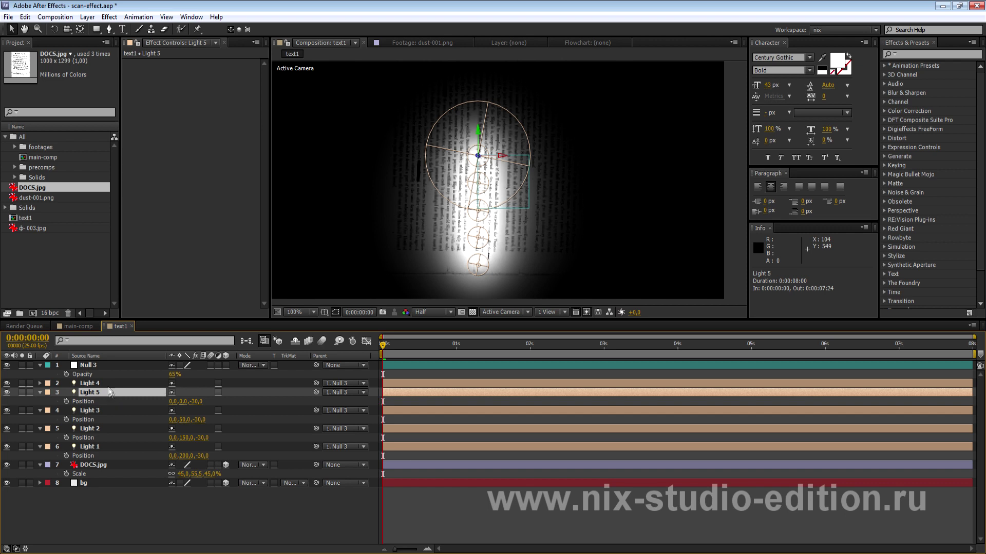
Step: Duplicate Lights 6 through 9, stepping Position Y in 50 px up to -200
click(107, 386)
key(ctrl+d)
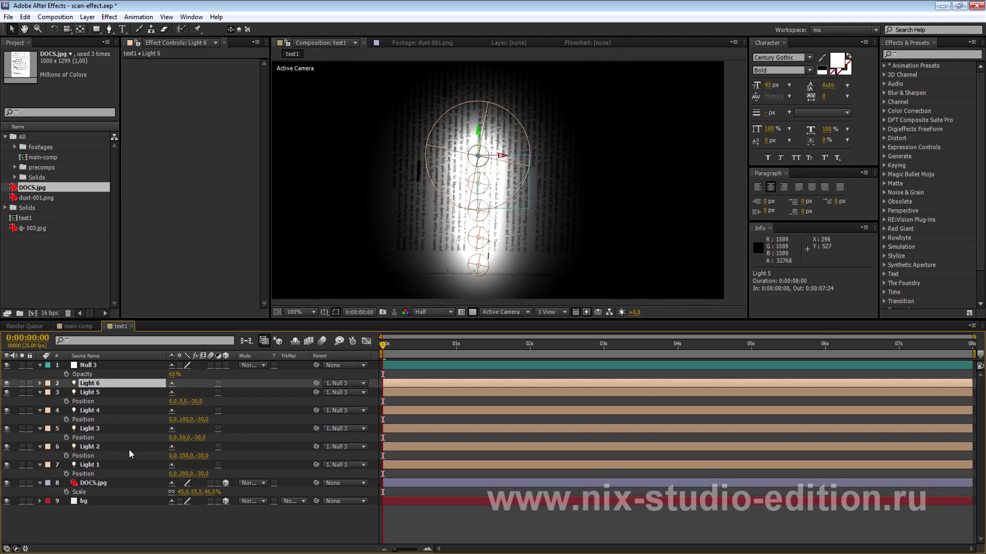
key(ctrl+d)
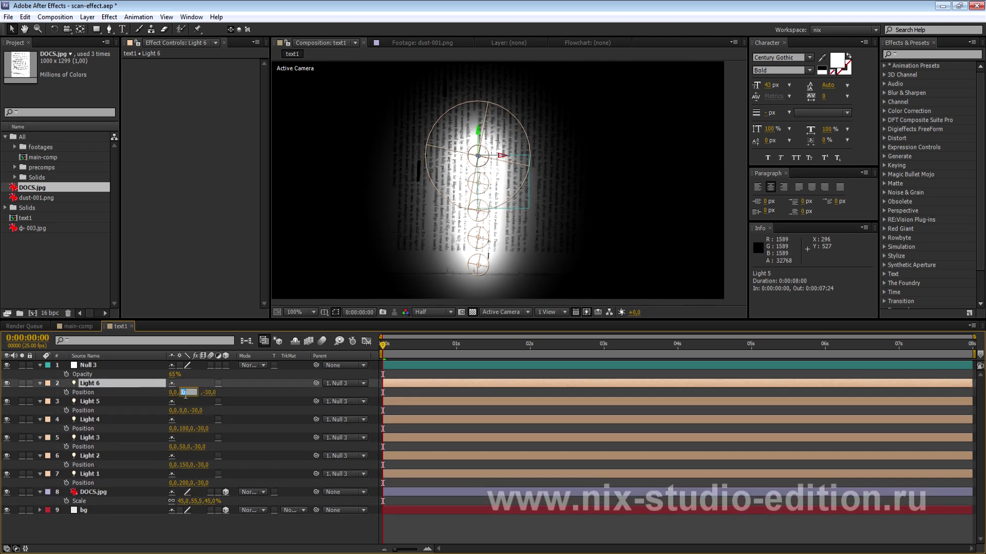
key(p)
click(186, 393)
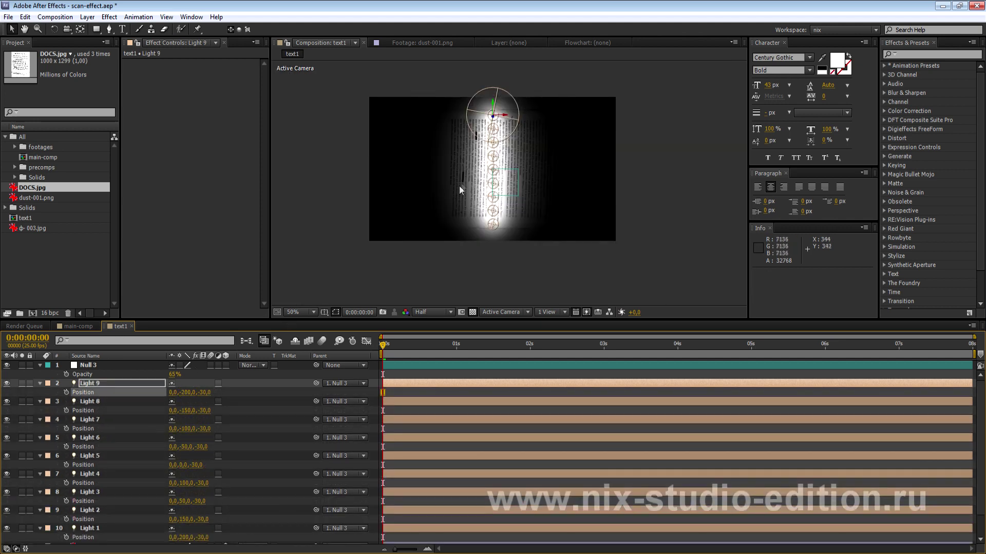
Step: Select Light 9 and collapse the light layers' properties
scroll(508, 183, up, 2)
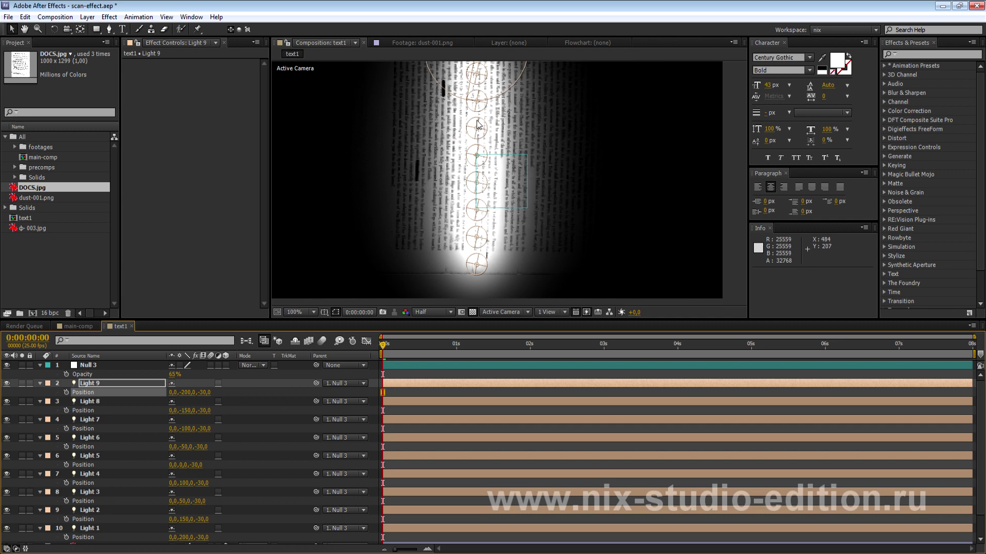
click(85, 385)
scroll(121, 445, down, 1)
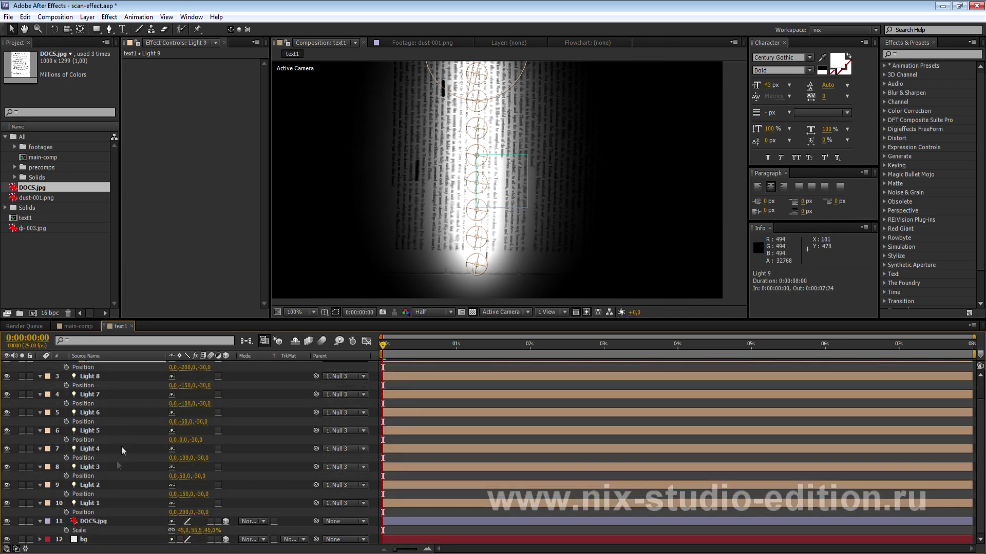
click(41, 501)
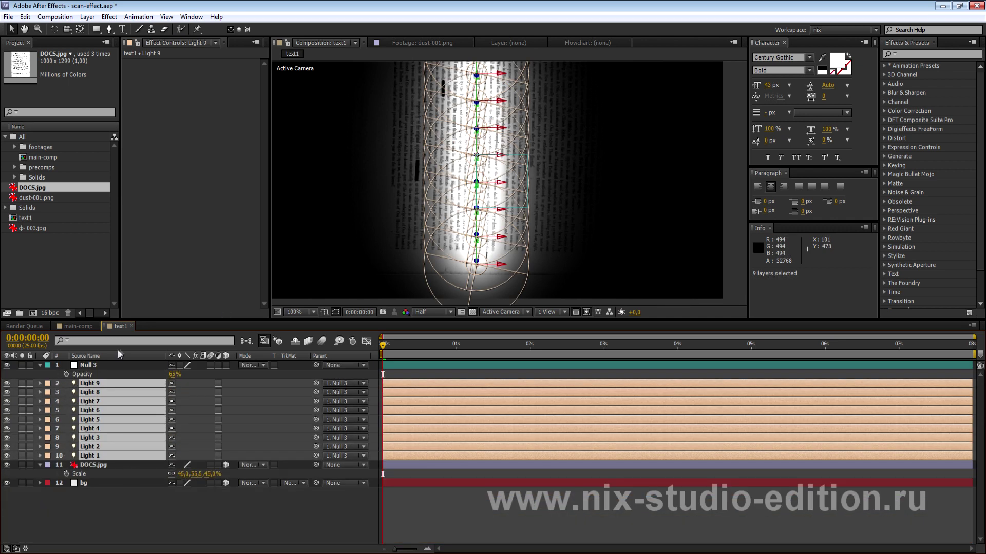
scroll(406, 213, down, 2)
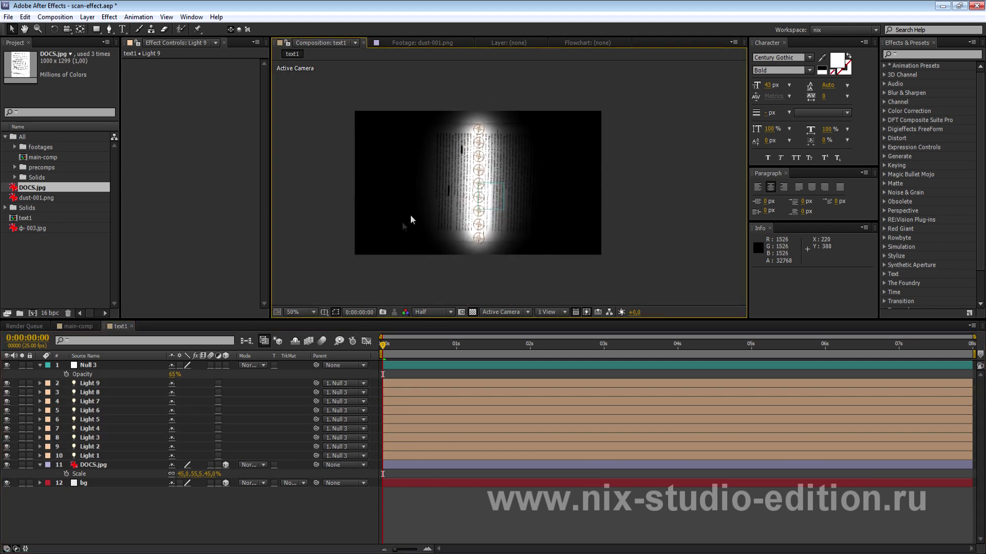
click(81, 364)
key(p)
mouse_move(178, 374)
mouse_down()
mouse_move(3, 372)
mouse_move(378, 363)
mouse_up()
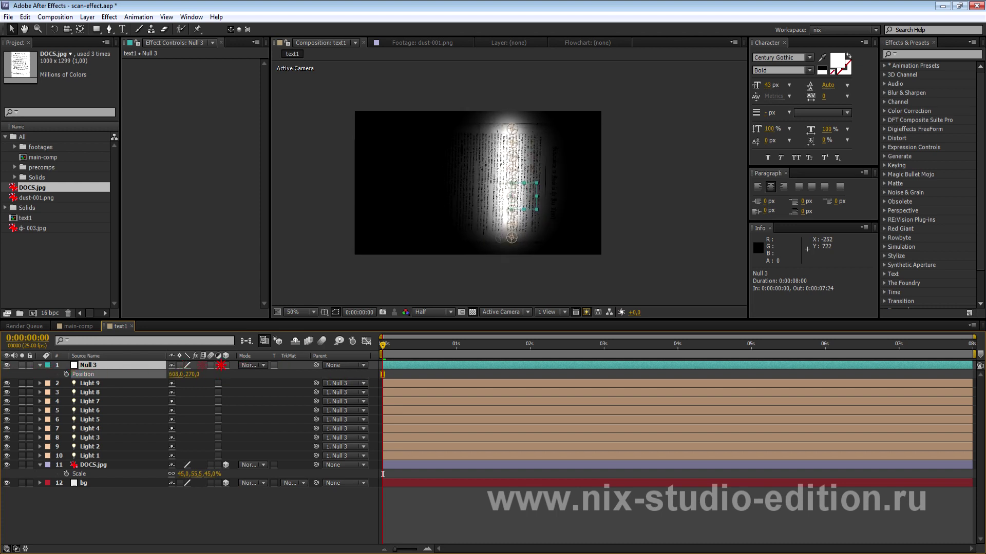
drag(378, 363, 510, 208)
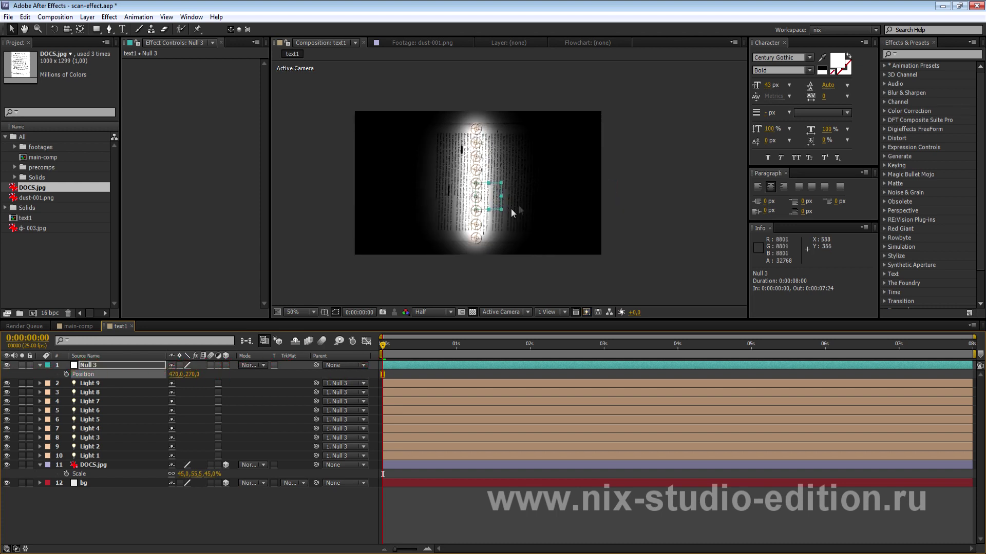
key(ctrl+z)
key(period)
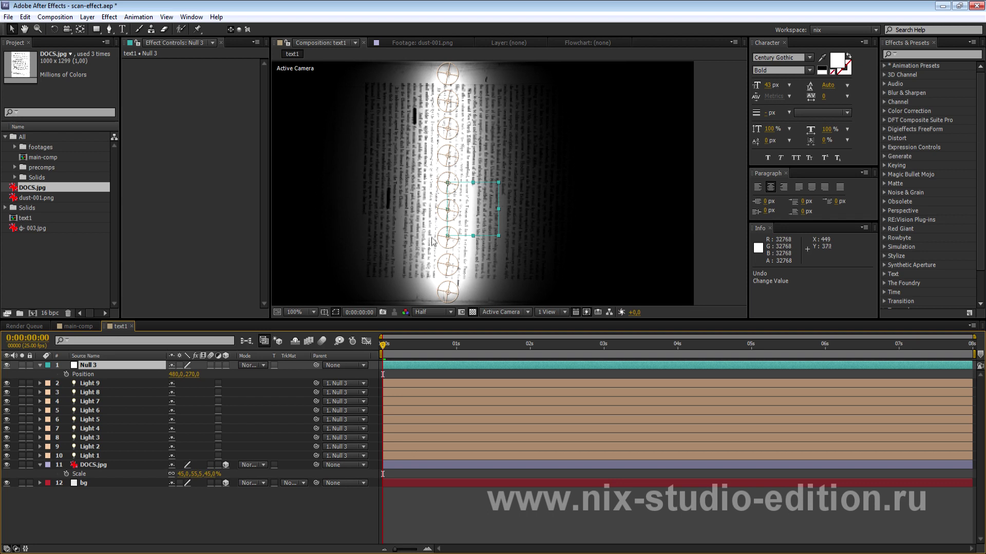
Step: Set DOCS.jpg's Material Options Specular to 25%, then collapse the layer's properties
click(104, 466)
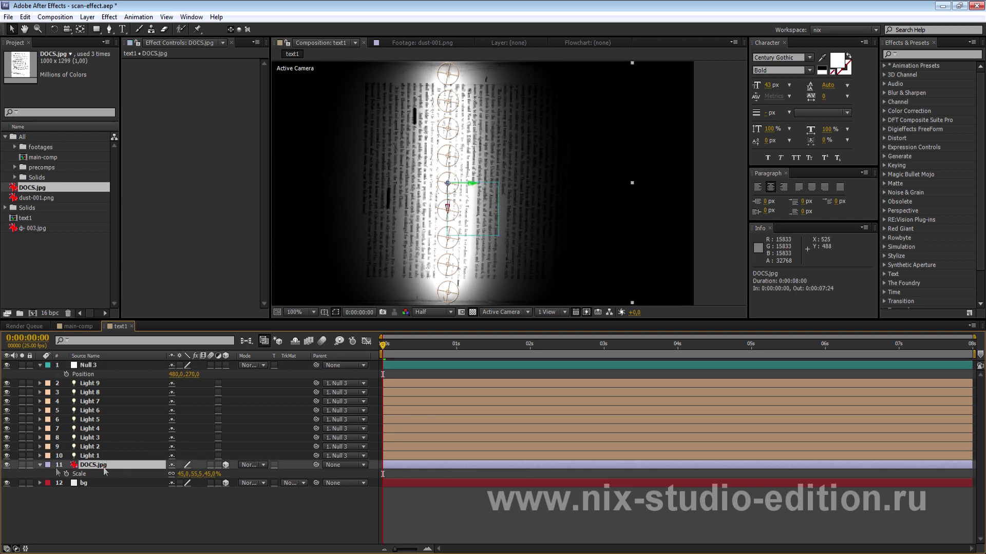
click(41, 464)
click(40, 464)
click(49, 540)
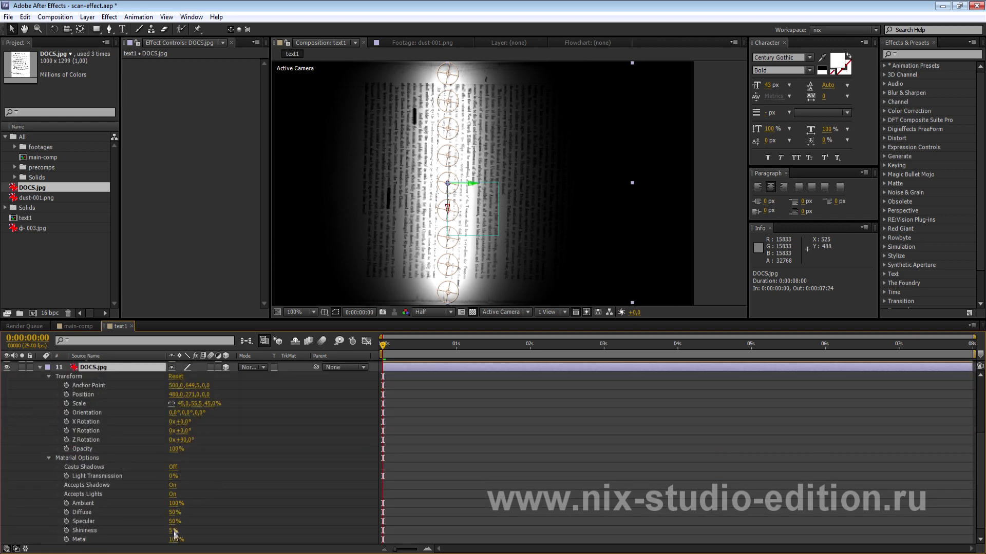
click(174, 522)
text(2)
key(Return)
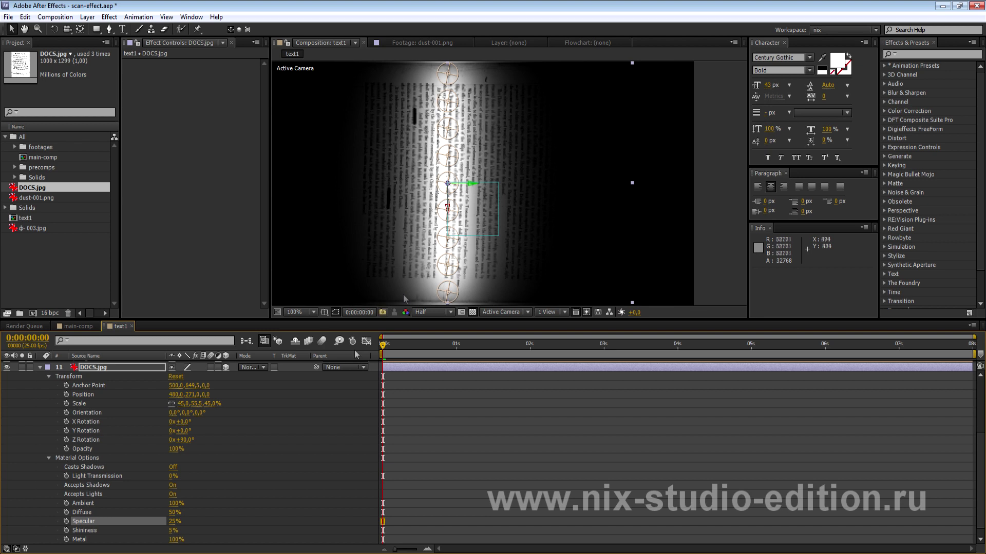
scroll(421, 135, down, 1)
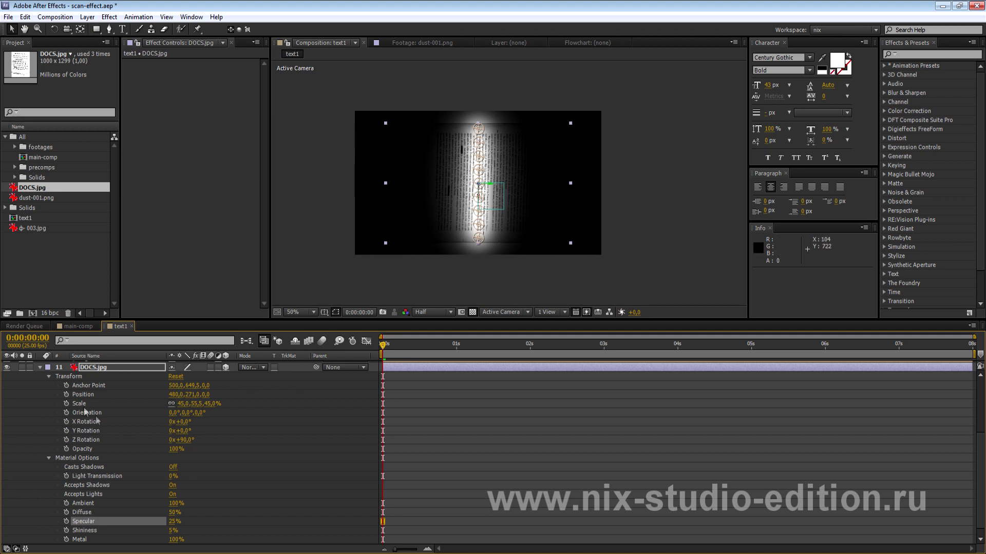
click(40, 367)
click(110, 465)
scroll(423, 285, up, 2)
click(168, 503)
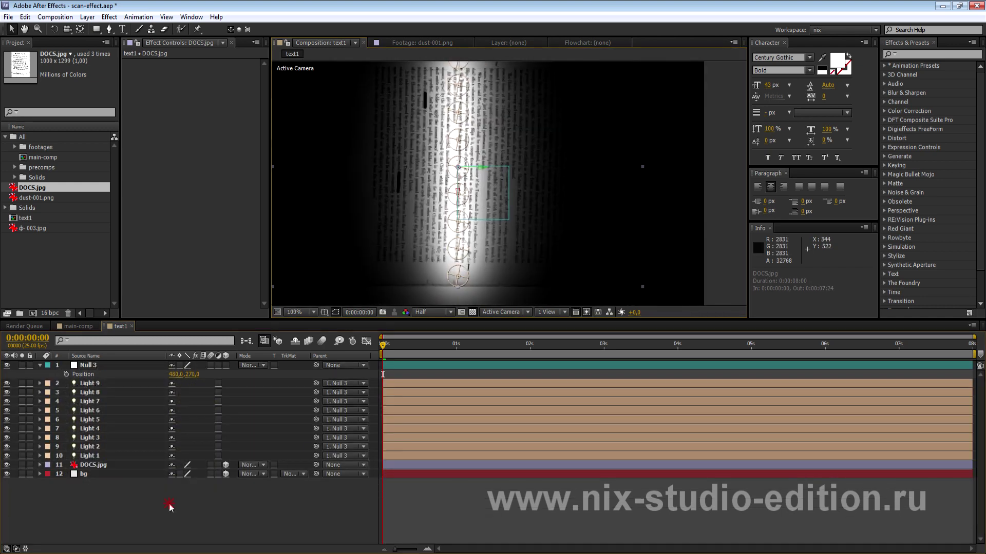
click(40, 365)
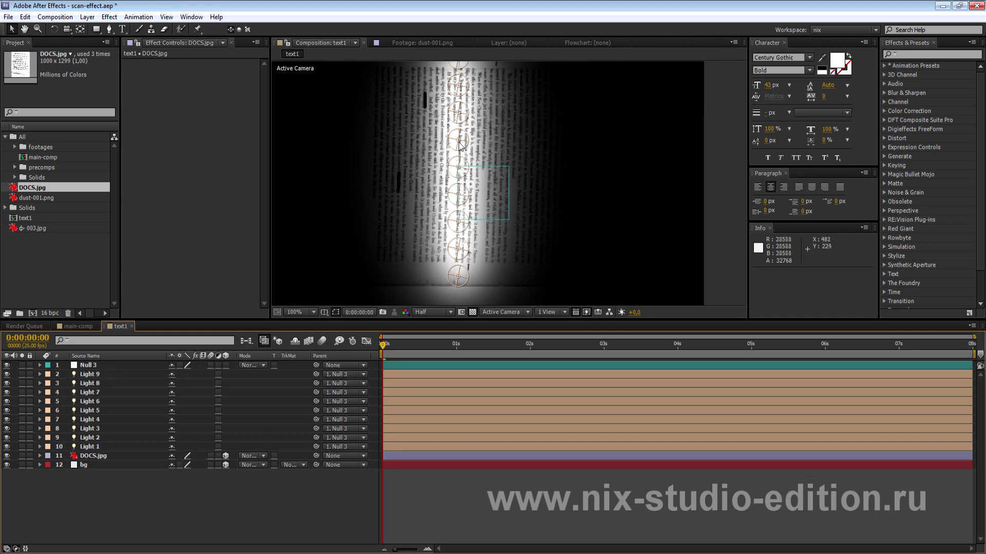
click(76, 326)
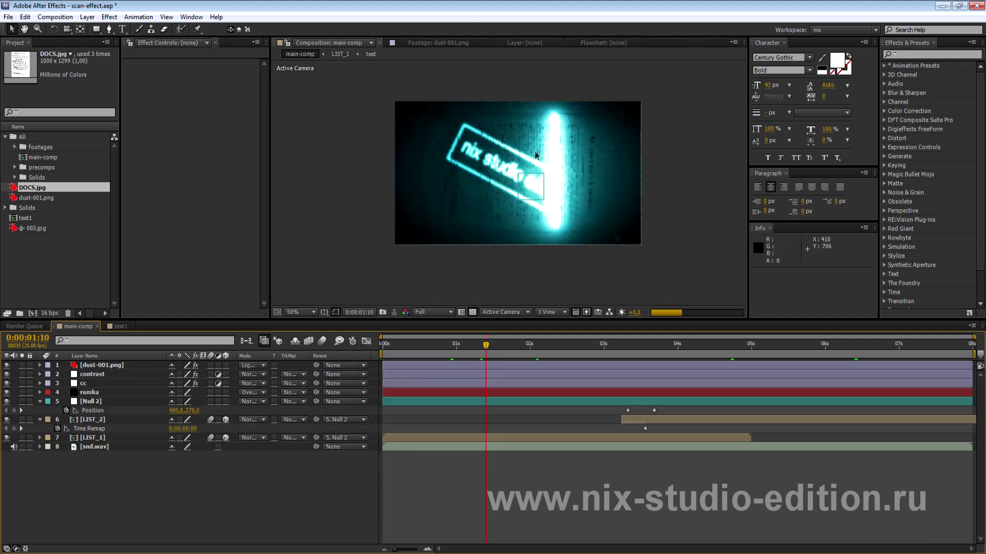
scroll(565, 218, up, 2)
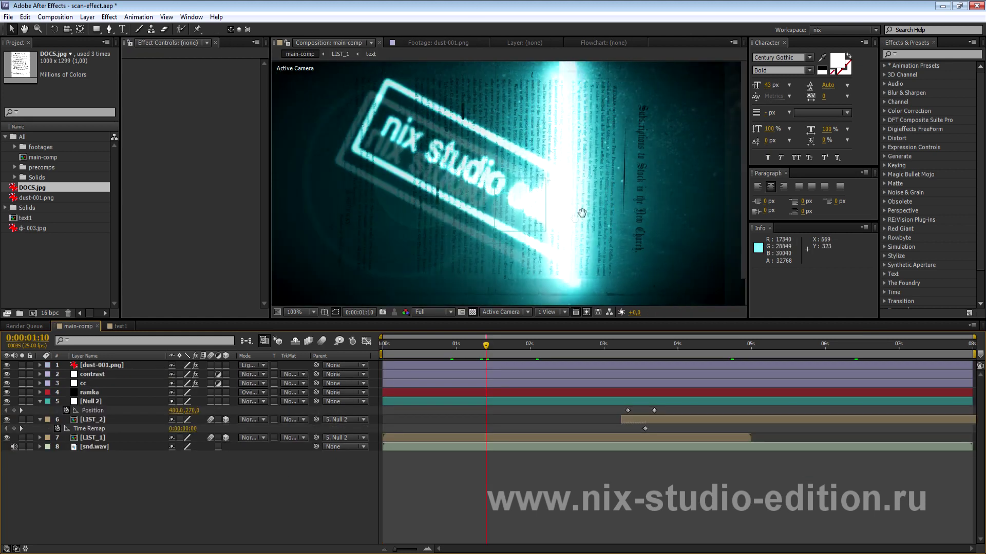
click(120, 326)
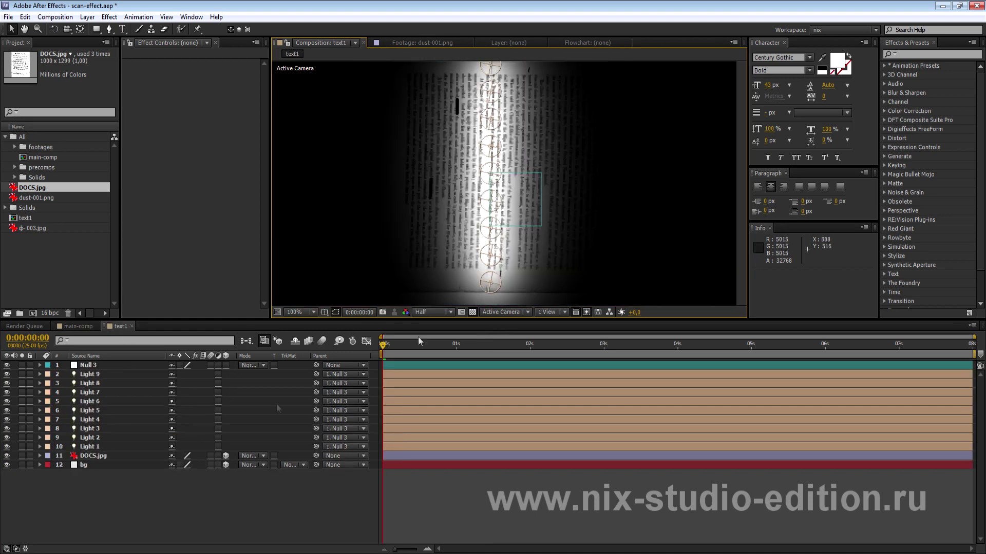
Step: Create a white New > Solid layer named 'lamp' in text1
right_click(282, 483)
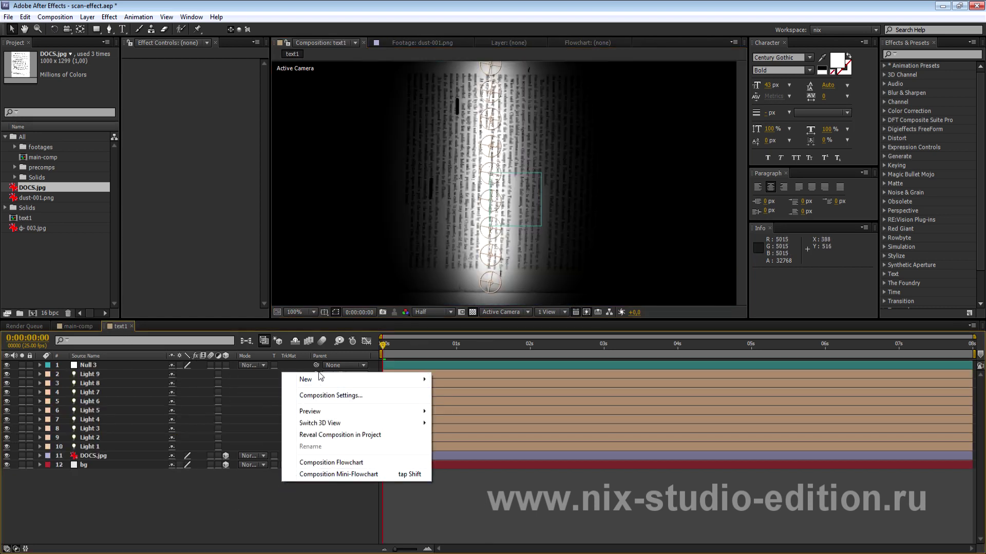
mouse_move(318, 378)
click(467, 405)
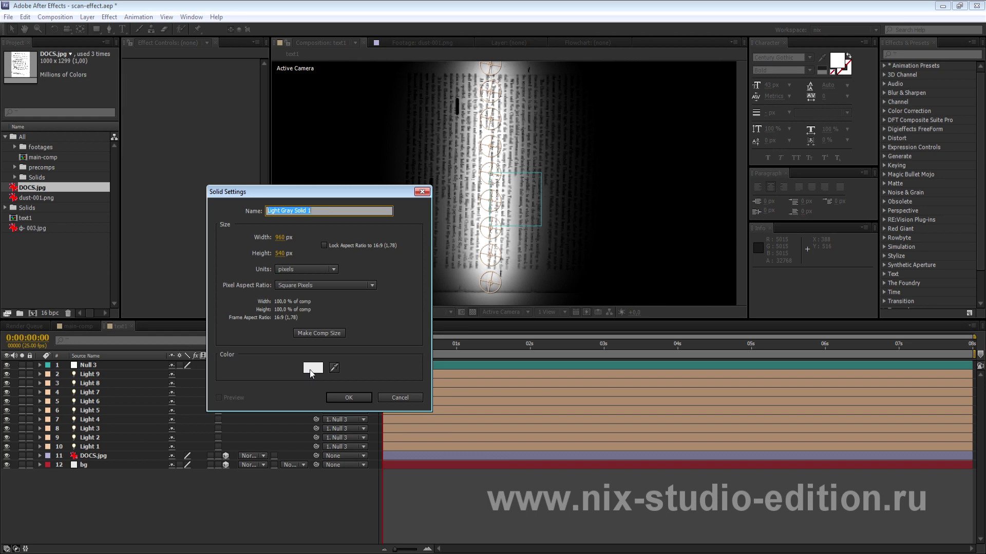
click(310, 368)
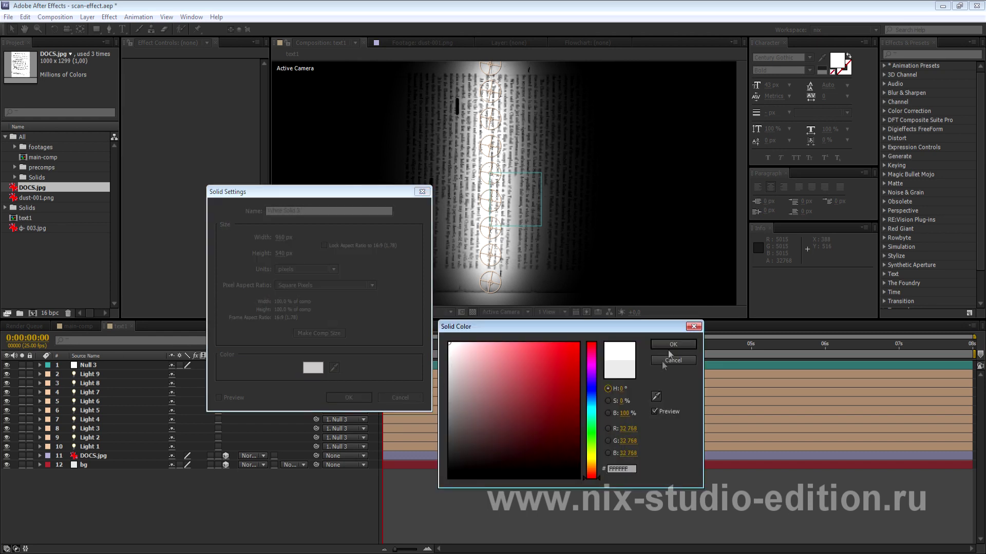
click(672, 345)
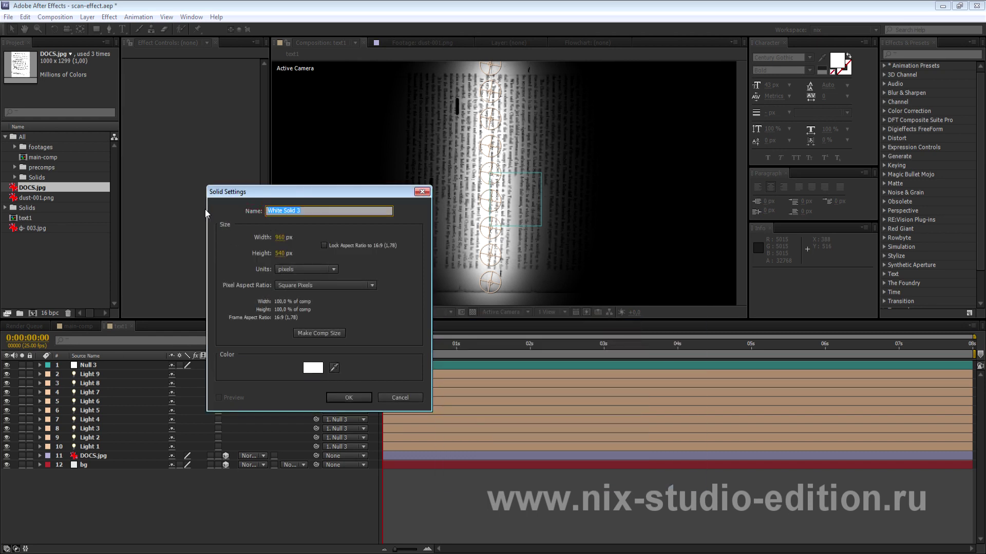
text(lamp)
key(Return)
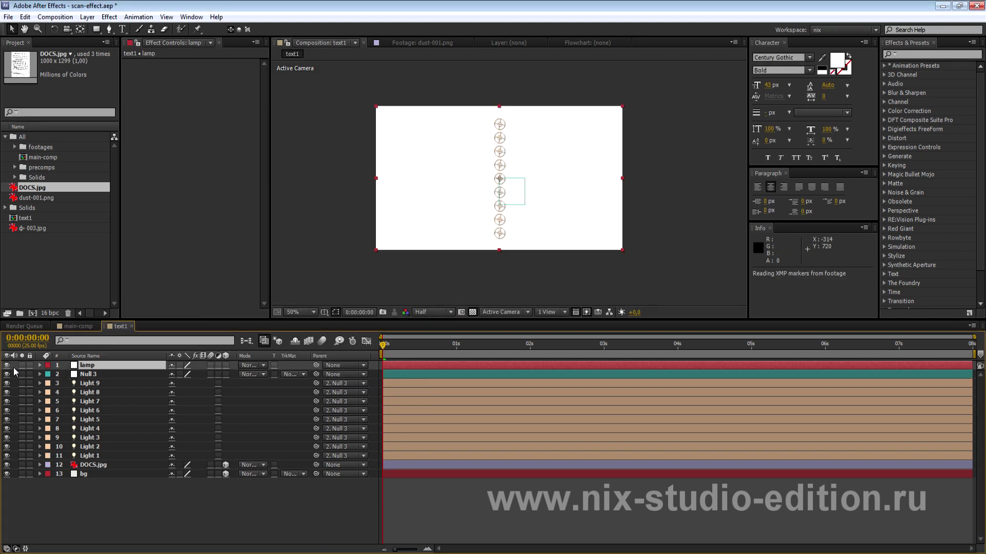
Step: Solo the lamp layer and turn off visibility for Light 1–9
click(21, 365)
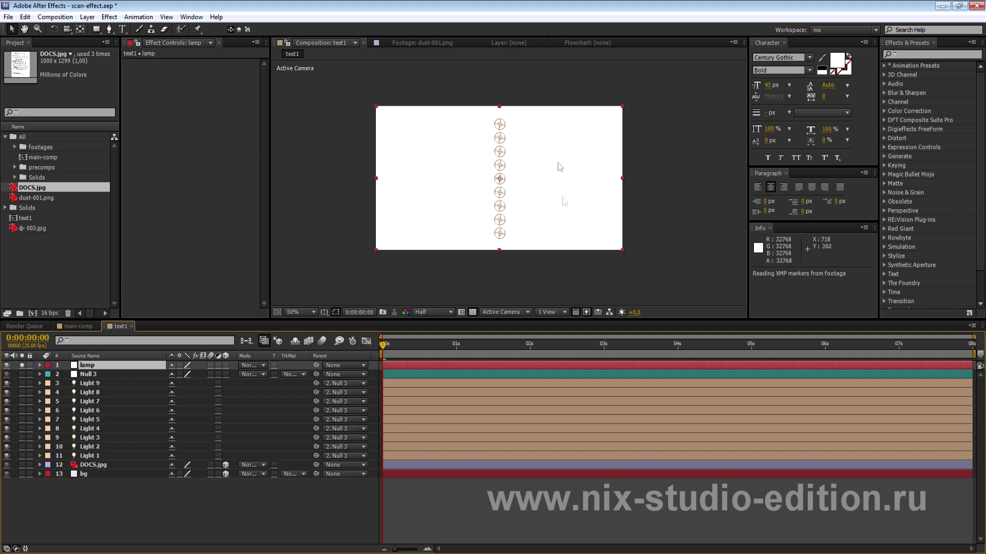
key(slash)
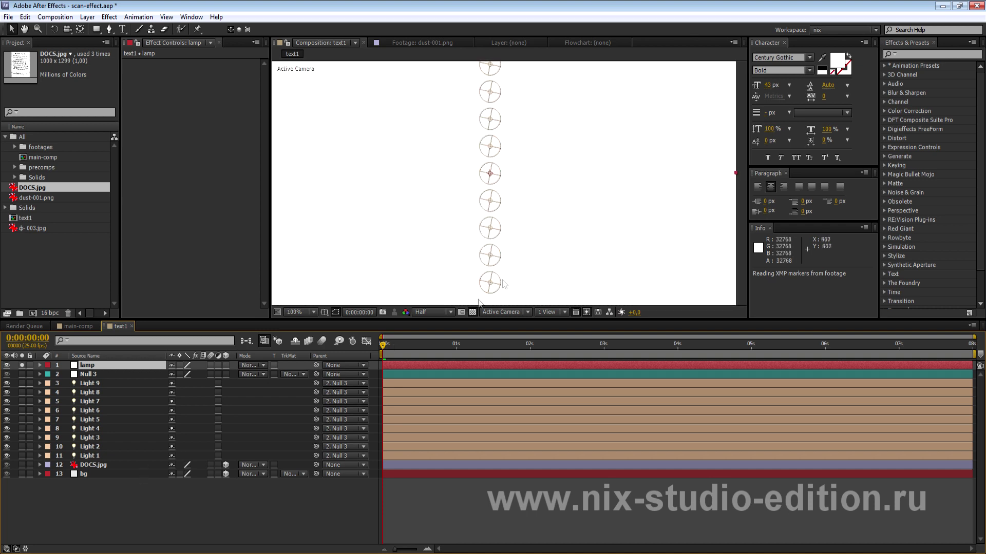
drag(7, 383, 6, 456)
scroll(541, 106, down, 2)
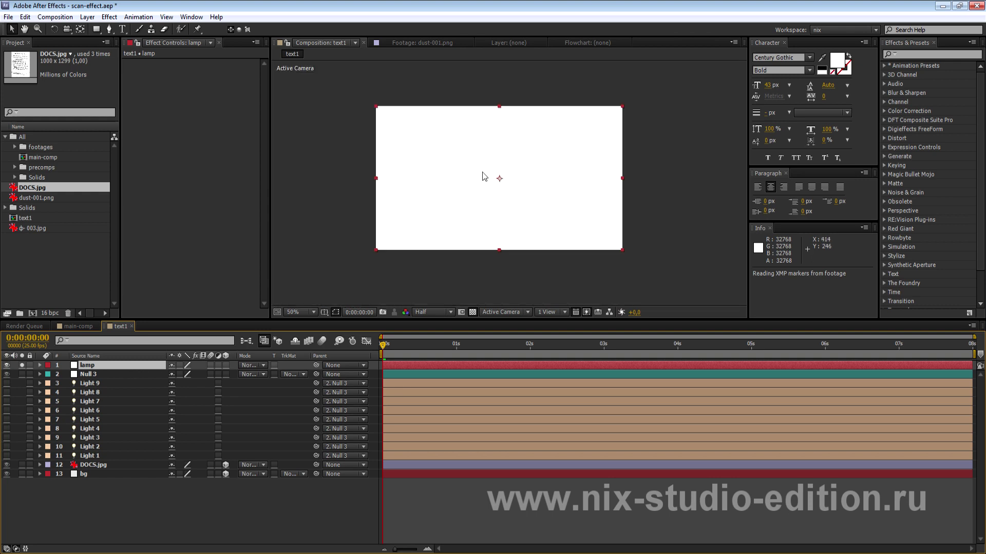
Step: Choose the Rectangle Tool from the shape tool flyout
click(96, 32)
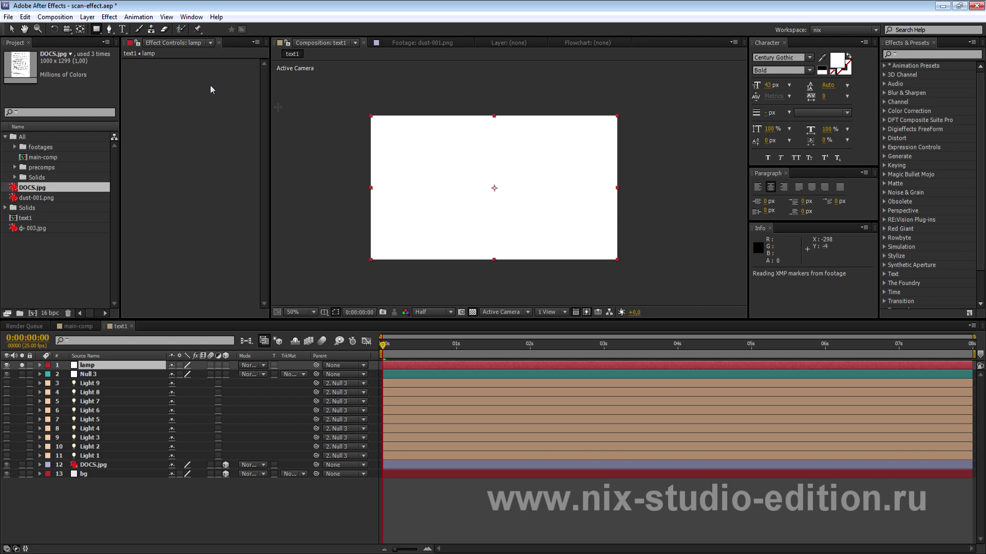
click(96, 32)
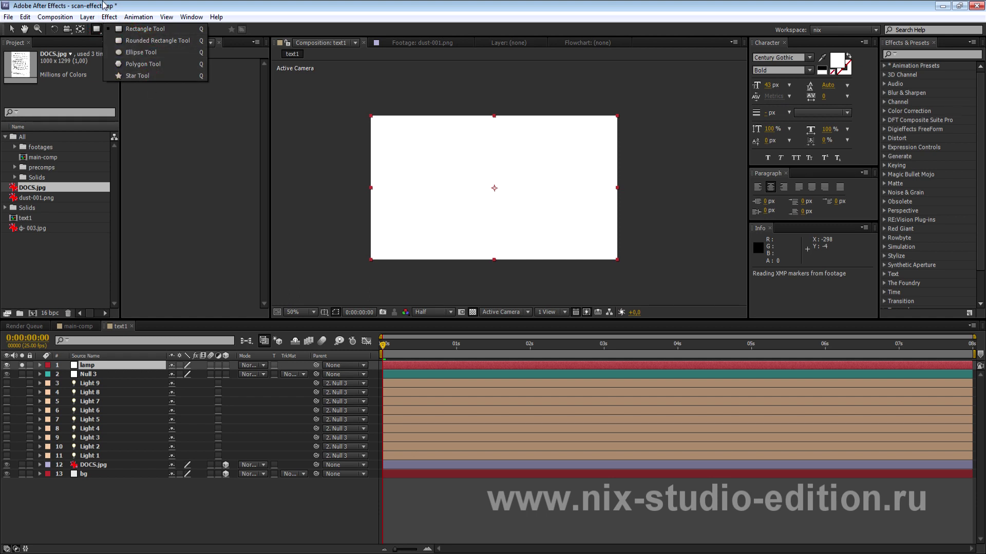
click(106, 32)
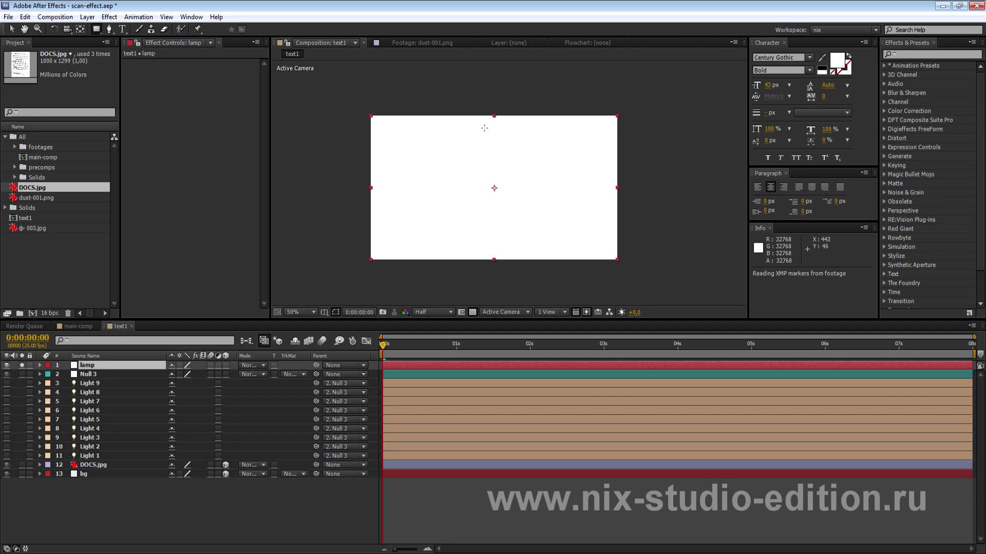
Step: Draw two tall thin side-by-side rectangle masks on the lamp layer
drag(482, 129, 485, 246)
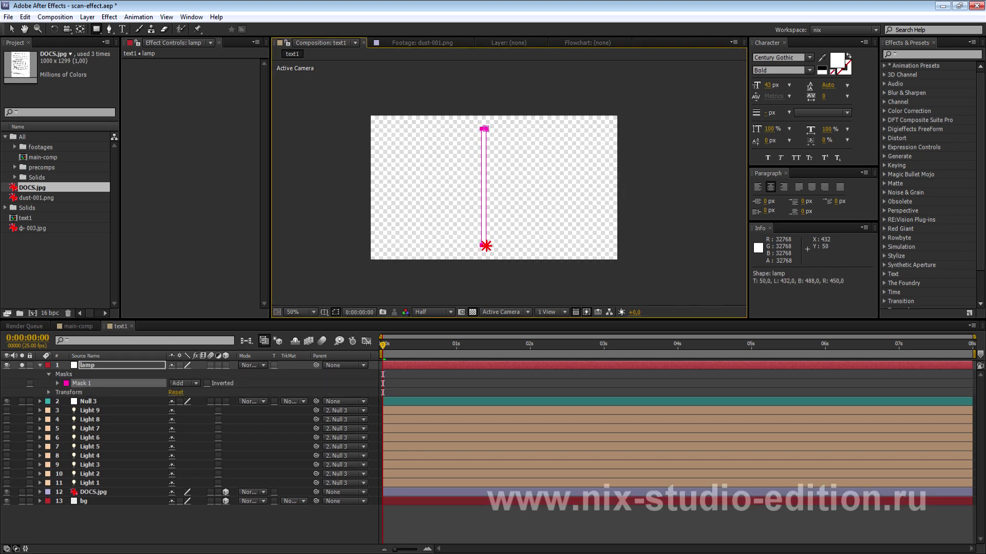
drag(486, 246, 485, 246)
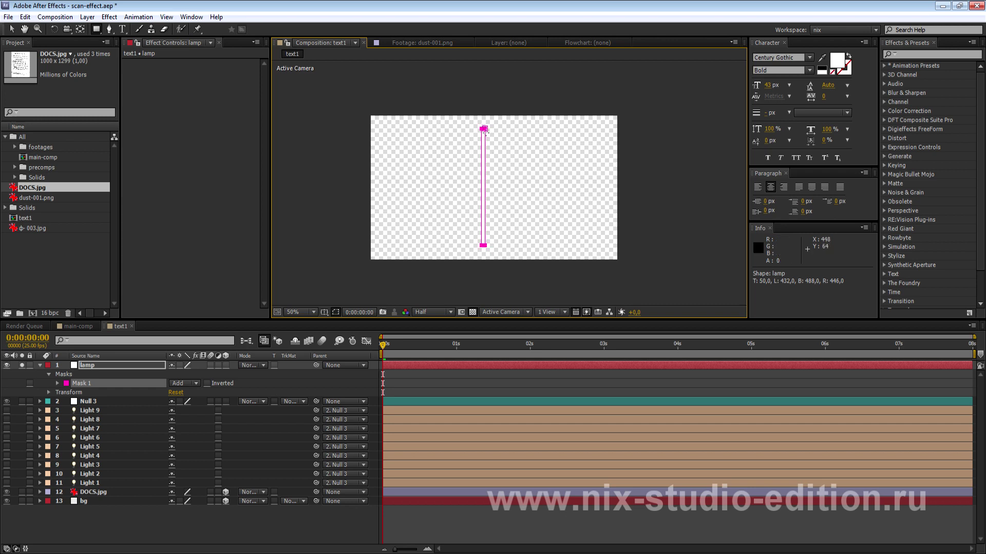
drag(486, 134, 490, 250)
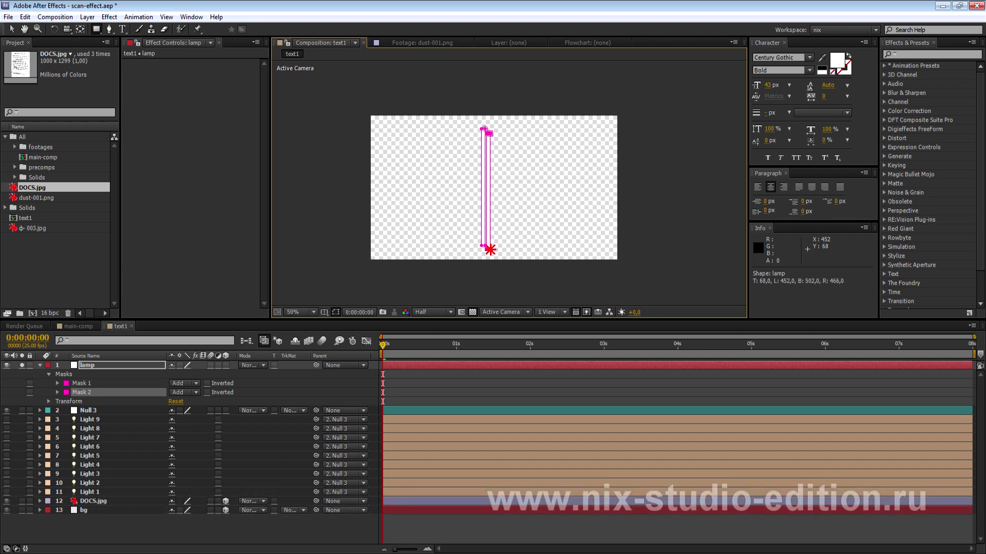
Step: Return to the Selection tool, turn off the transparency grid, and collapse the lamp layer
scroll(490, 250, up, 1)
scroll(492, 244, up, 1)
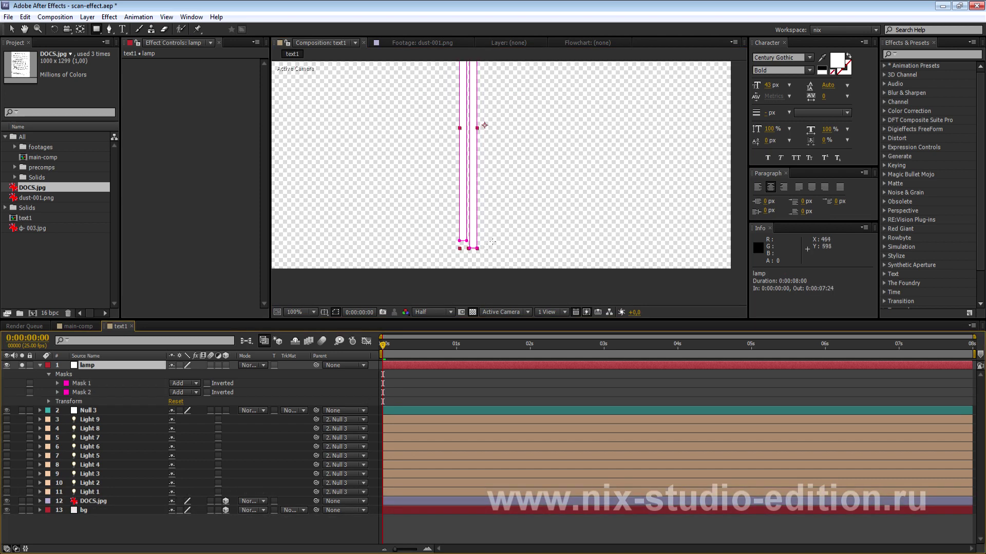
click(11, 29)
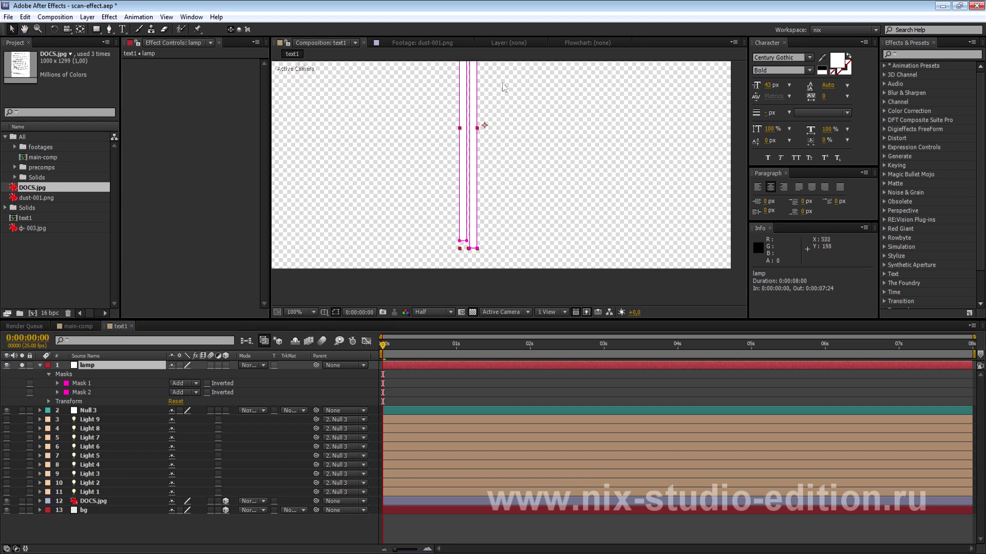
click(472, 312)
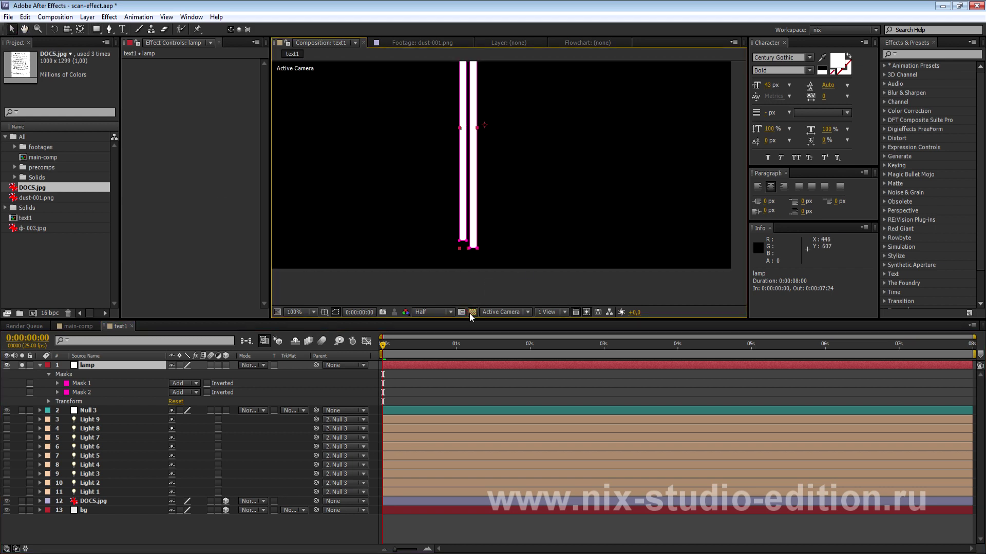
scroll(532, 232, down, 2)
scroll(531, 236, up, 2)
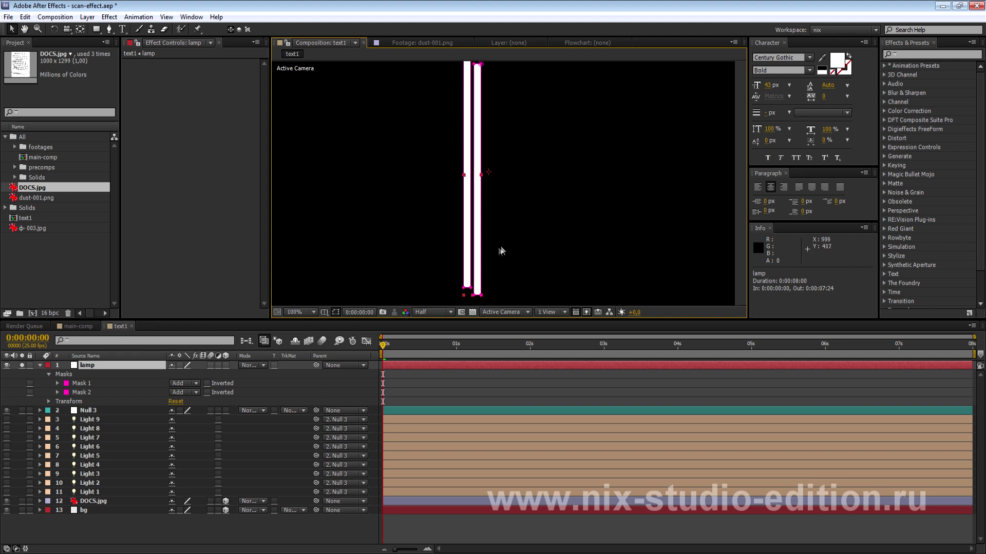
scroll(507, 214, down, 2)
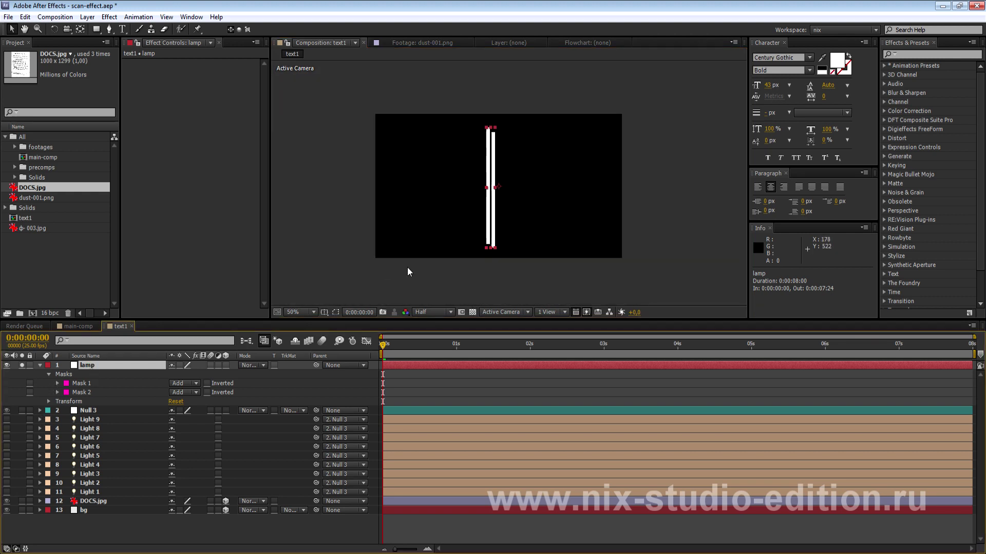
click(40, 365)
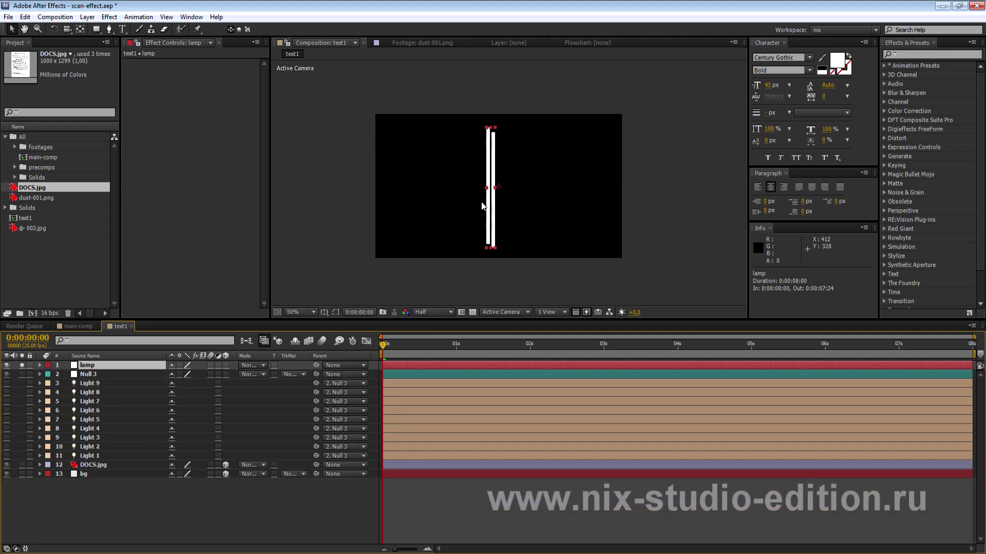
Step: Apply Effect > Blur & Sharpen > Box Blur to the lamp layer
click(110, 17)
mouse_move(144, 98)
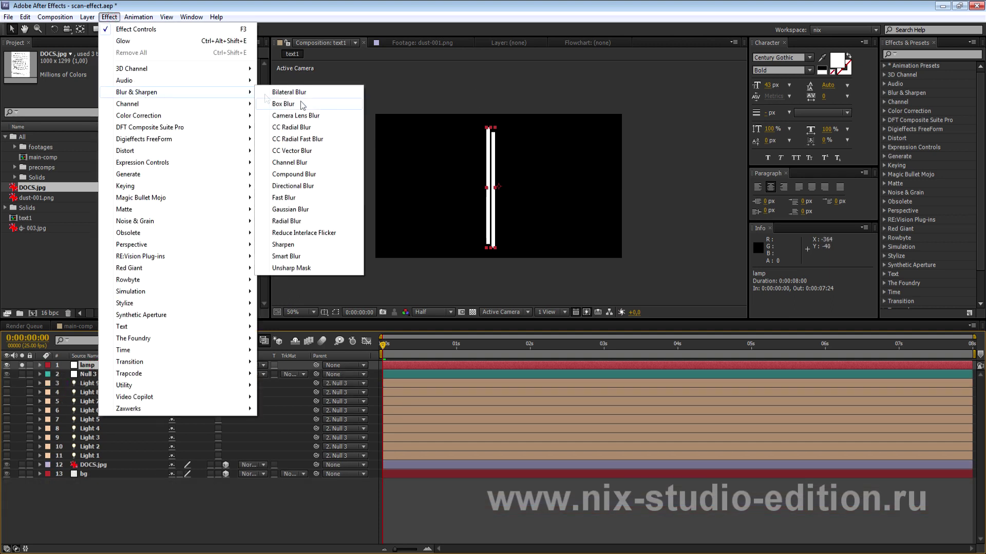
click(302, 105)
key(period)
scroll(503, 196, up, 1)
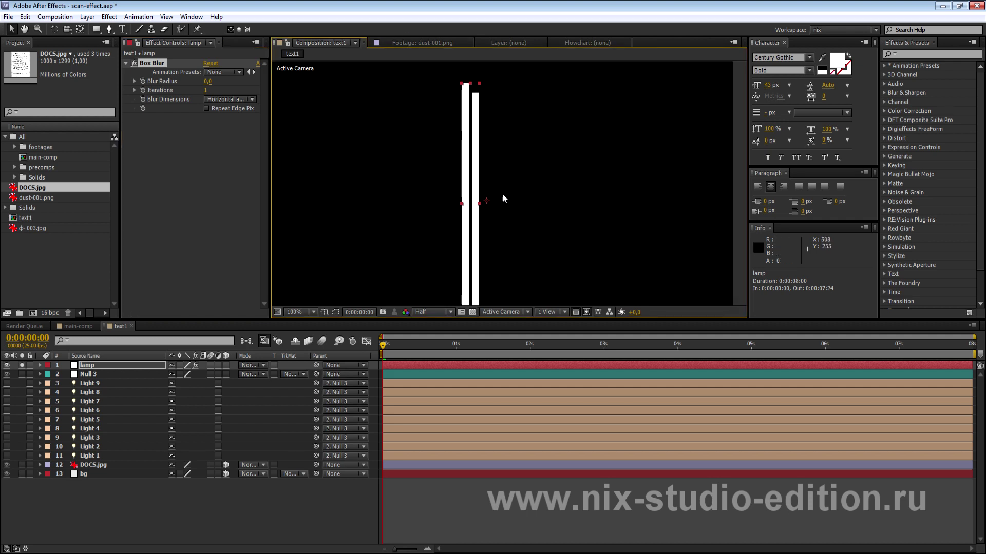
Step: Set the Box Blur radius to 6 and reselect the lamp layer
click(209, 82)
text(10)
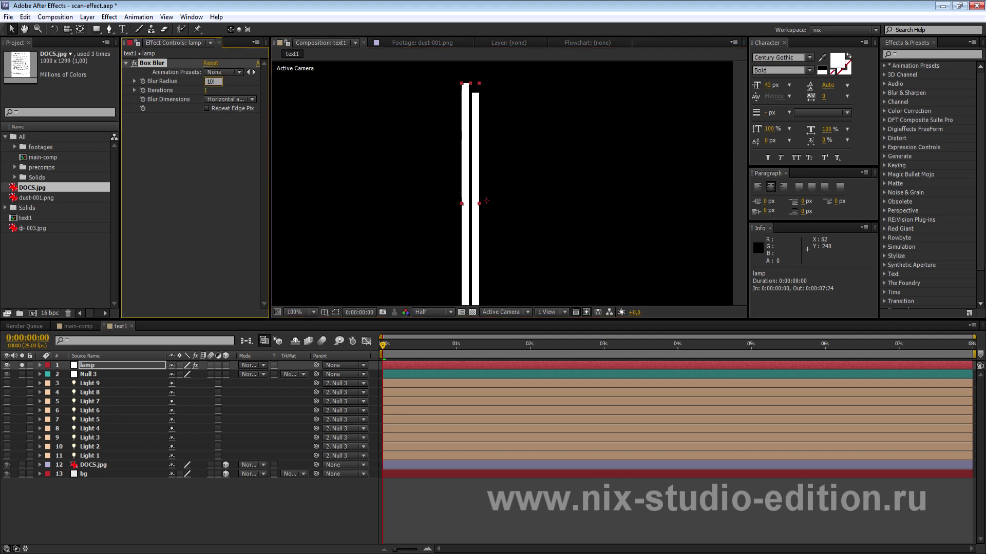
key(Return)
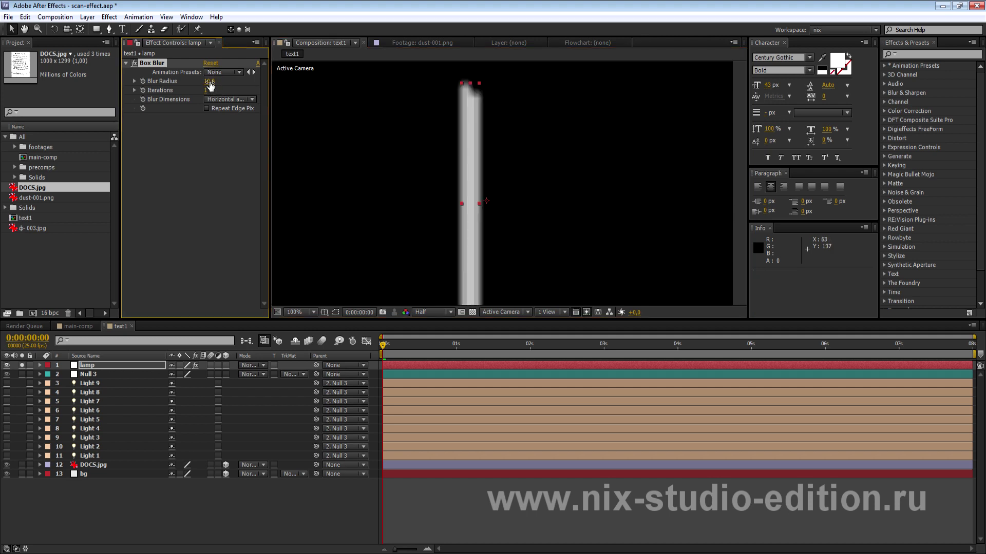
drag(209, 85, 203, 84)
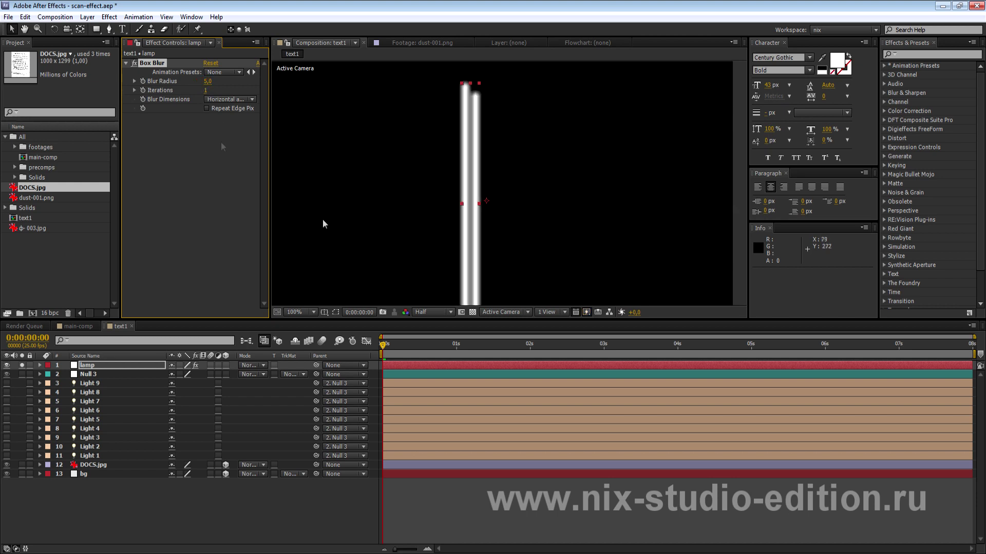
drag(522, 208, 529, 159)
drag(207, 82, 210, 82)
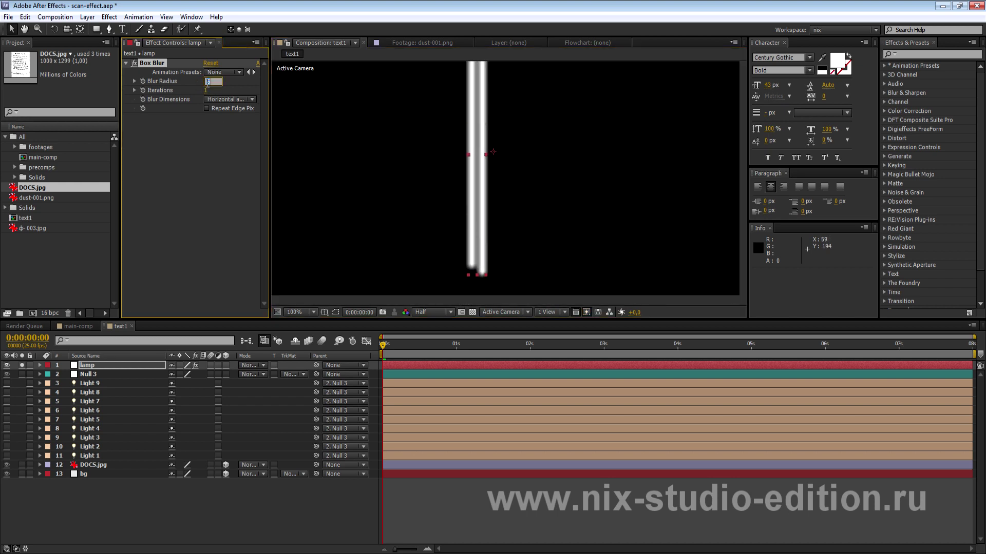
drag(523, 156, 519, 159)
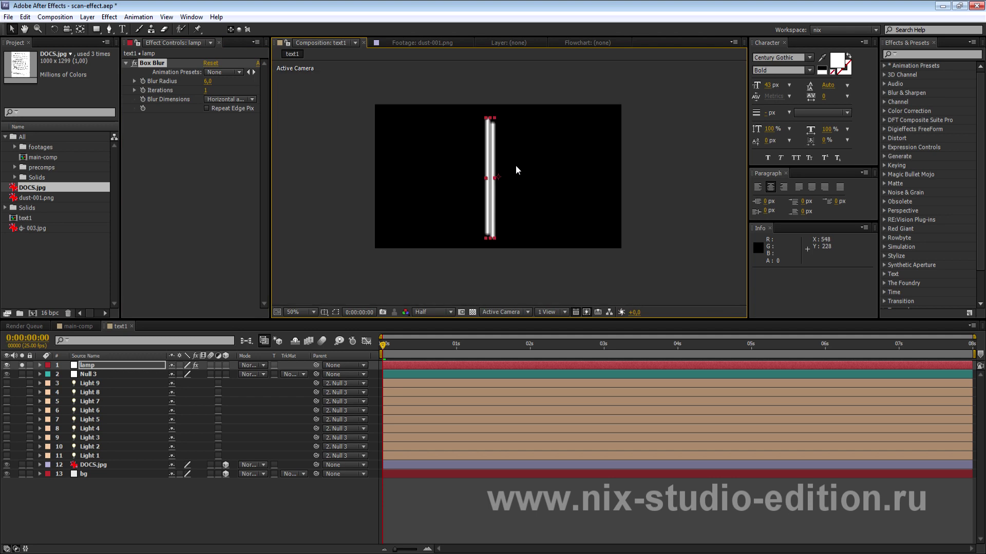
scroll(510, 177, down, 2)
click(82, 367)
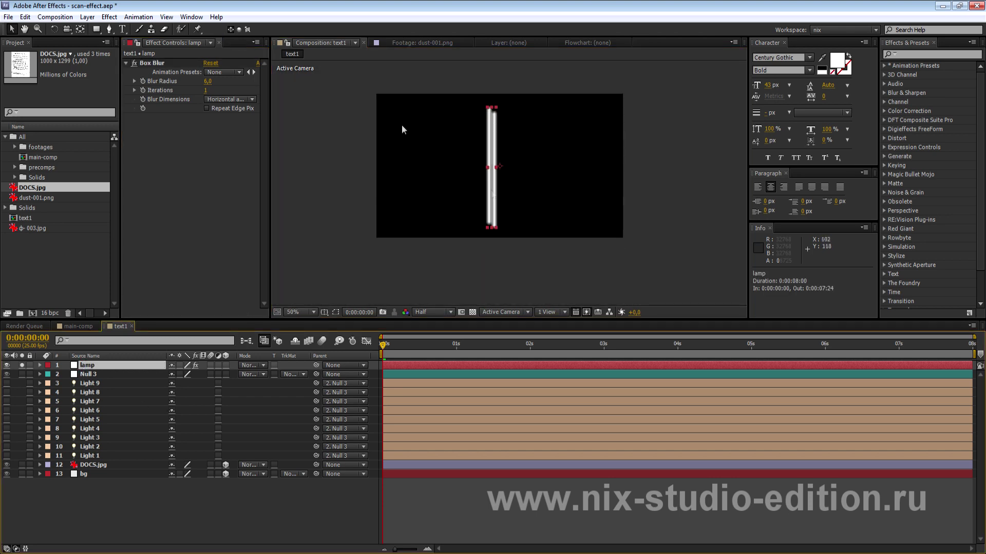
Step: Apply Glow to the lamp layer with Glow Colors set to A & B Colors
click(111, 18)
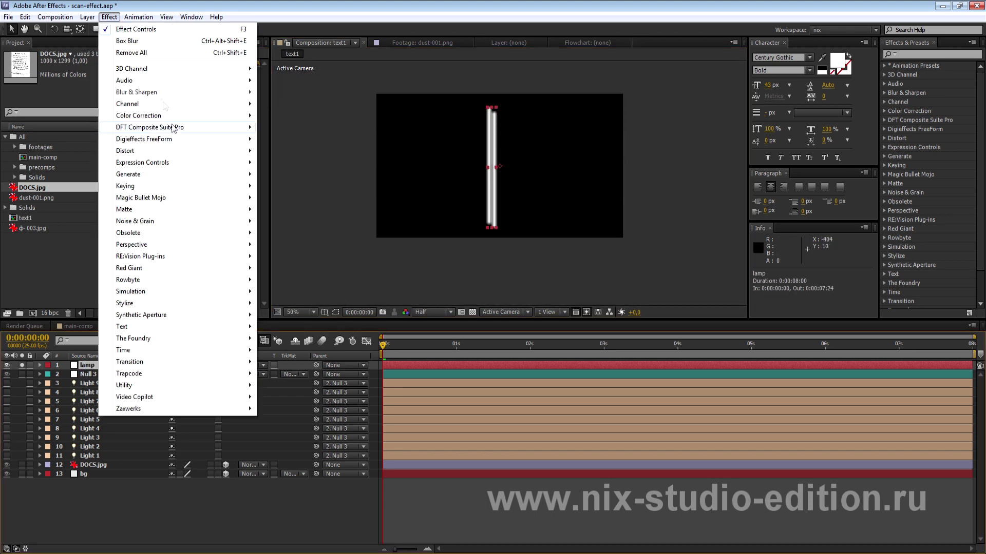
mouse_move(174, 304)
click(296, 446)
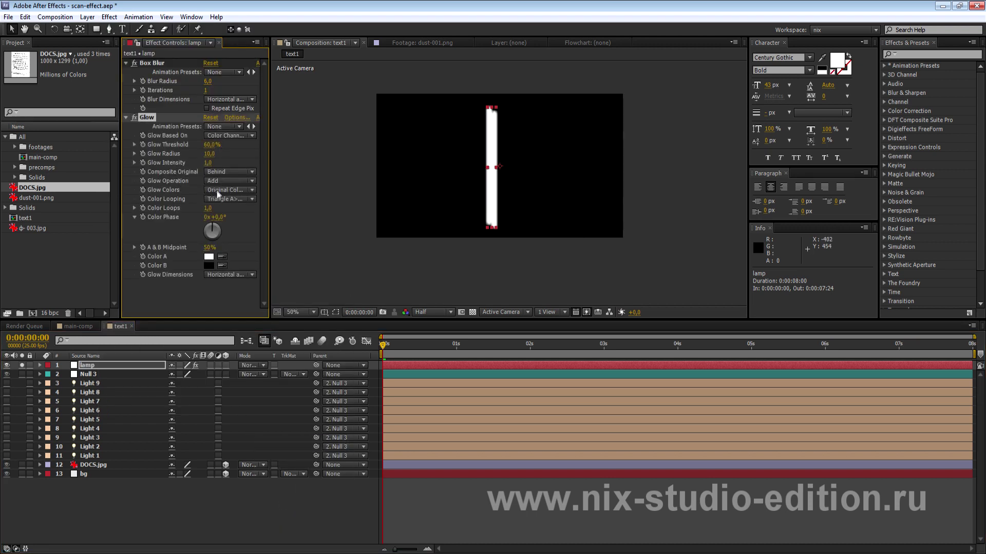
click(219, 190)
click(245, 215)
Step: Set Glow Color A to deep blue and Color B to white
click(208, 257)
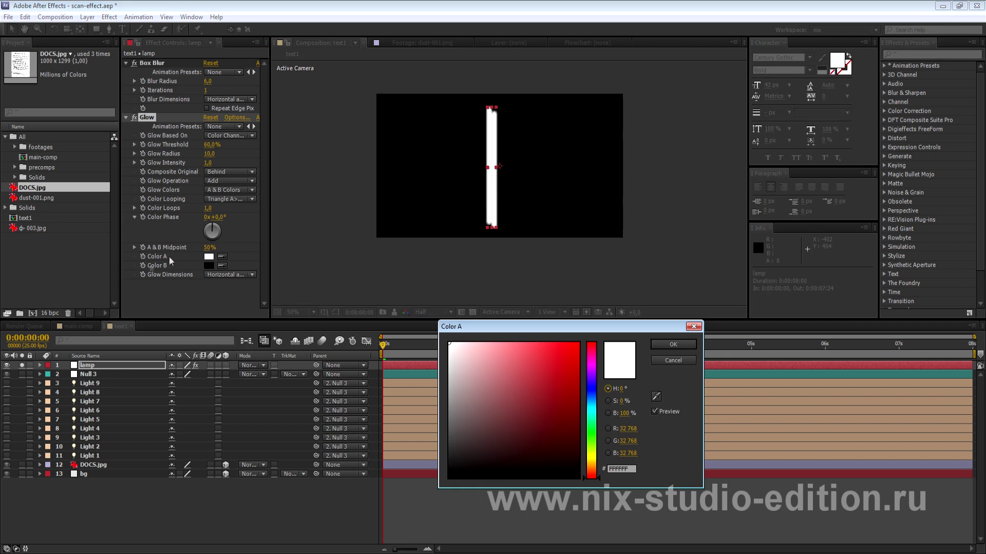
click(592, 393)
drag(567, 368, 601, 399)
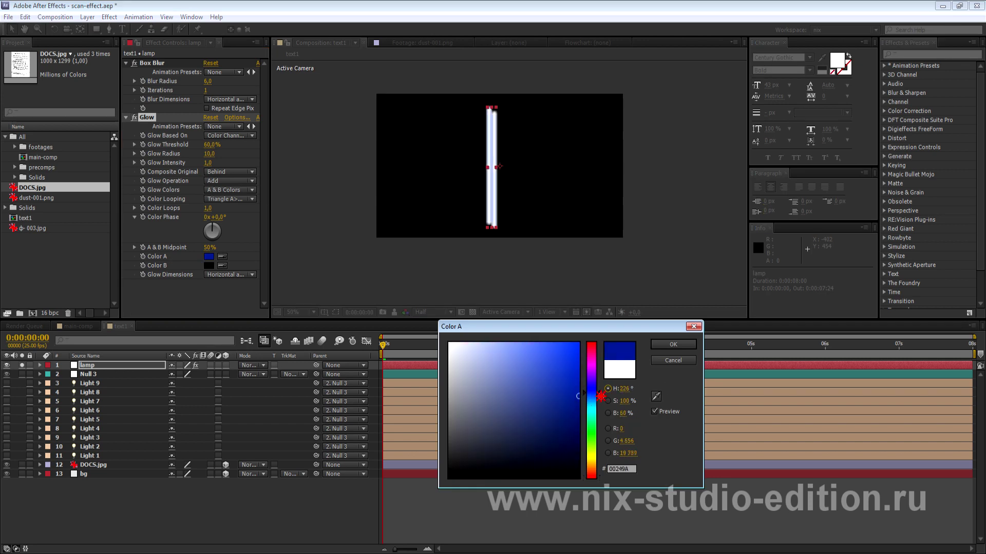
click(672, 348)
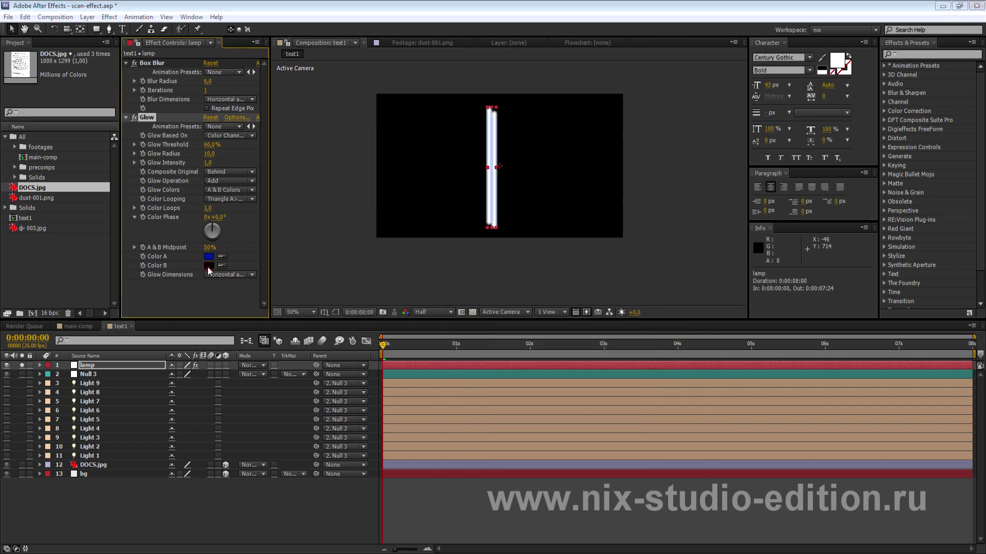
click(208, 265)
click(496, 386)
click(449, 343)
click(673, 344)
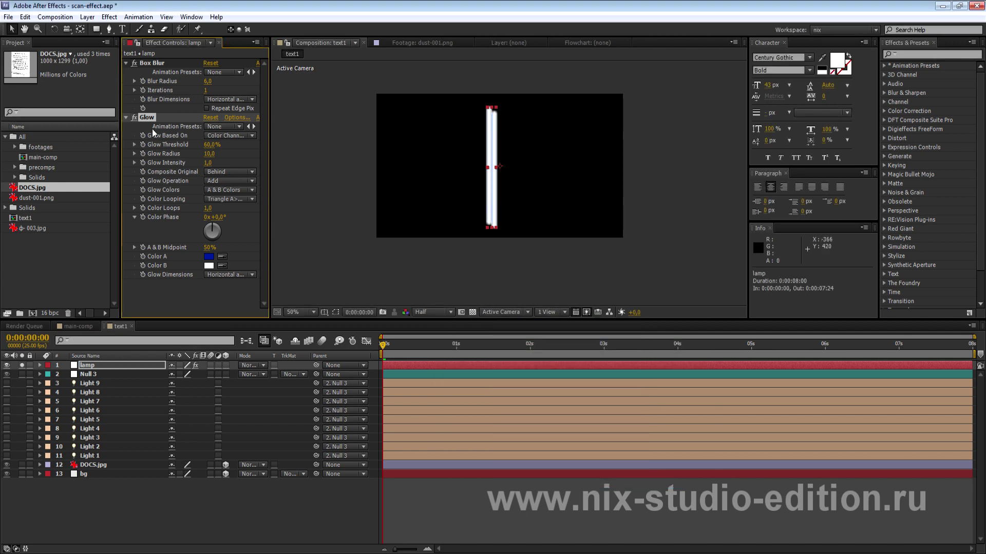
Step: Set Glow Threshold 25%, Radius 40, and Intensity 3
click(208, 144)
key(Return)
click(210, 154)
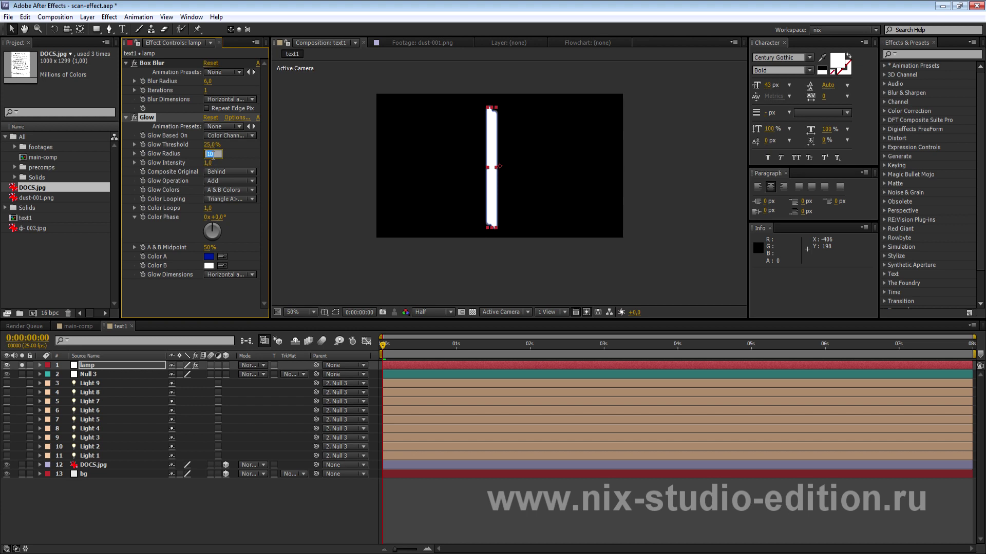
text(40)
key(Return)
click(208, 163)
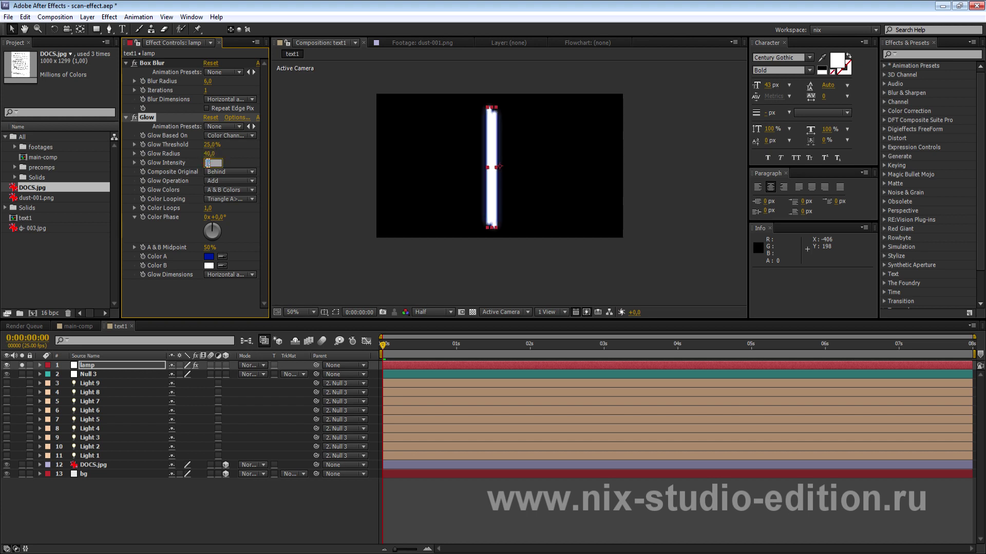
text(5)
key(Return)
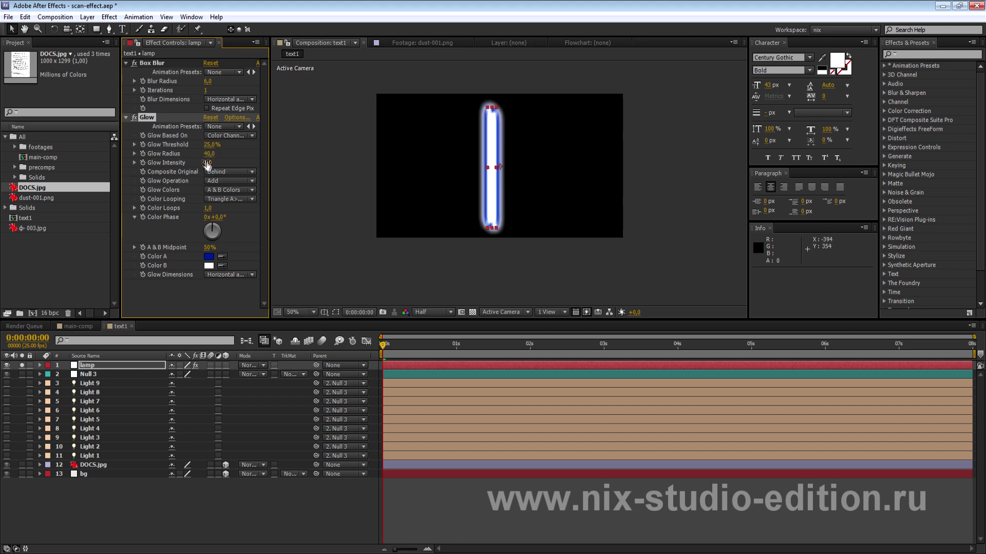
drag(200, 163, 205, 163)
click(209, 163)
key(Return)
Step: Raise Glow Threshold to 50% and Radius to 50, then reselect the lamp layer
key(period)
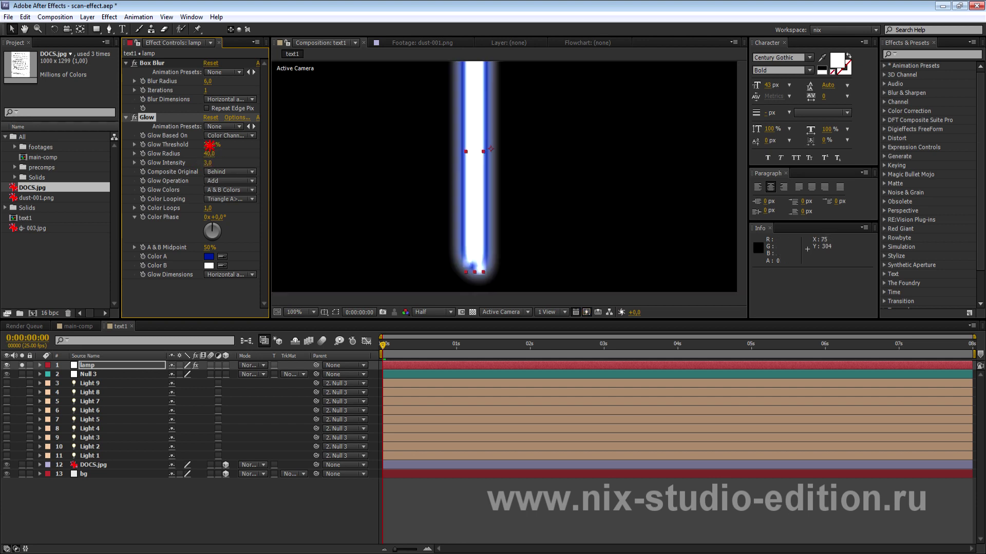
click(210, 145)
text(50)
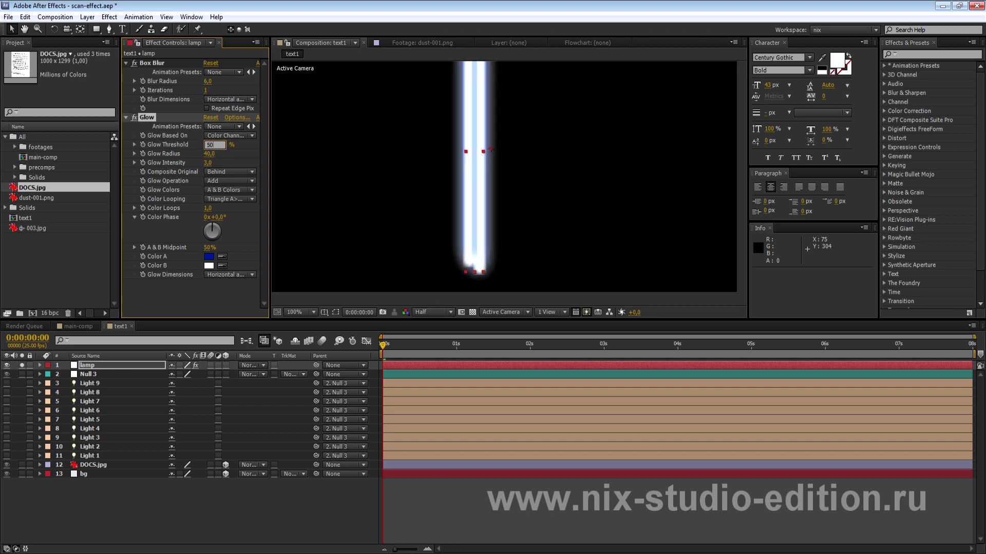
key(Return)
key(comma)
click(210, 154)
text(53)
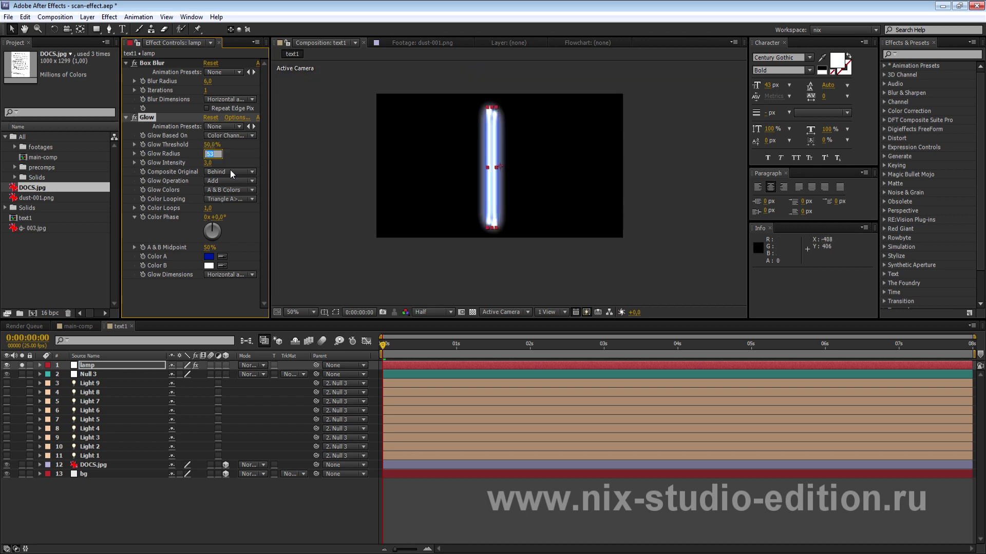
text(50)
key(Return)
key(period)
key(comma)
key(period)
key(comma)
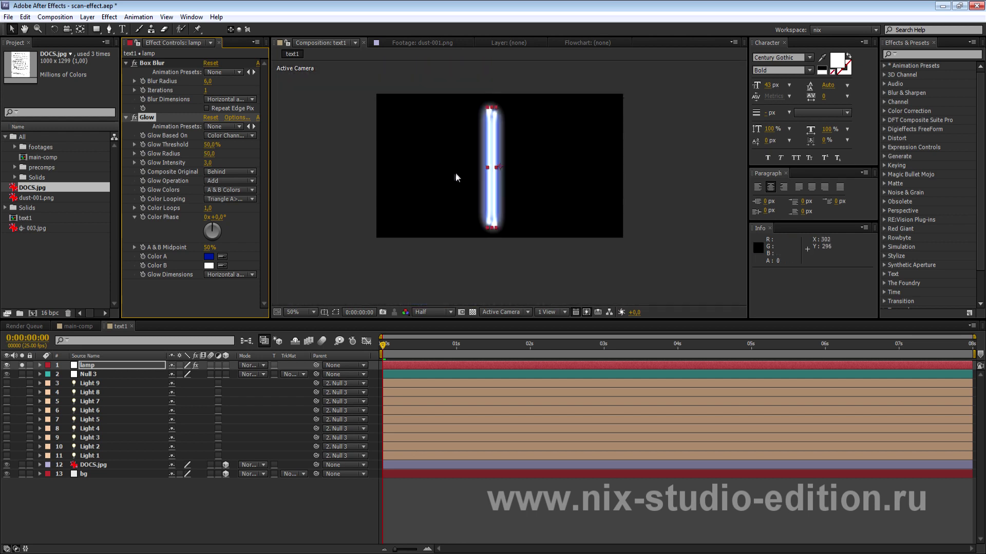
click(84, 367)
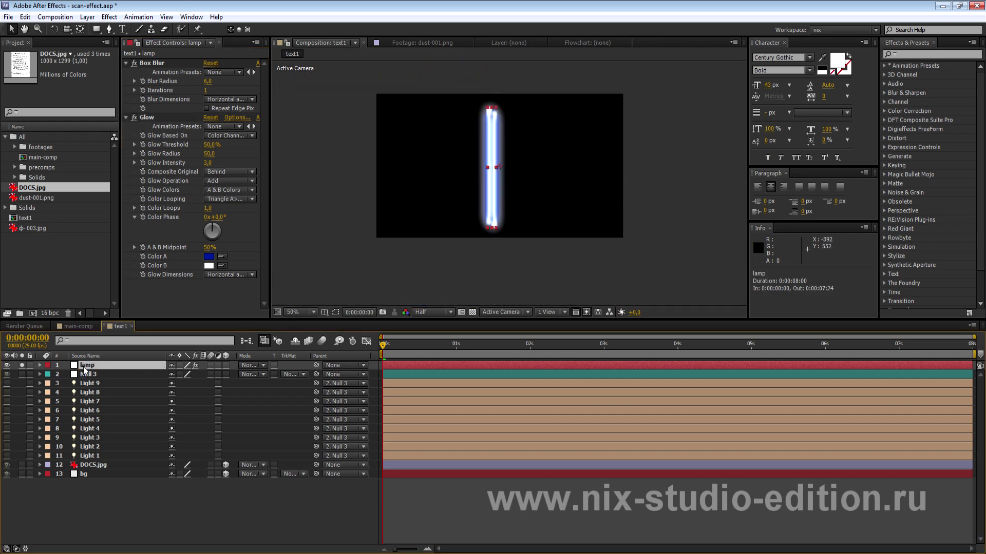
Step: Set the lamp layer's blending mode to Add and turn the lights back on
click(252, 366)
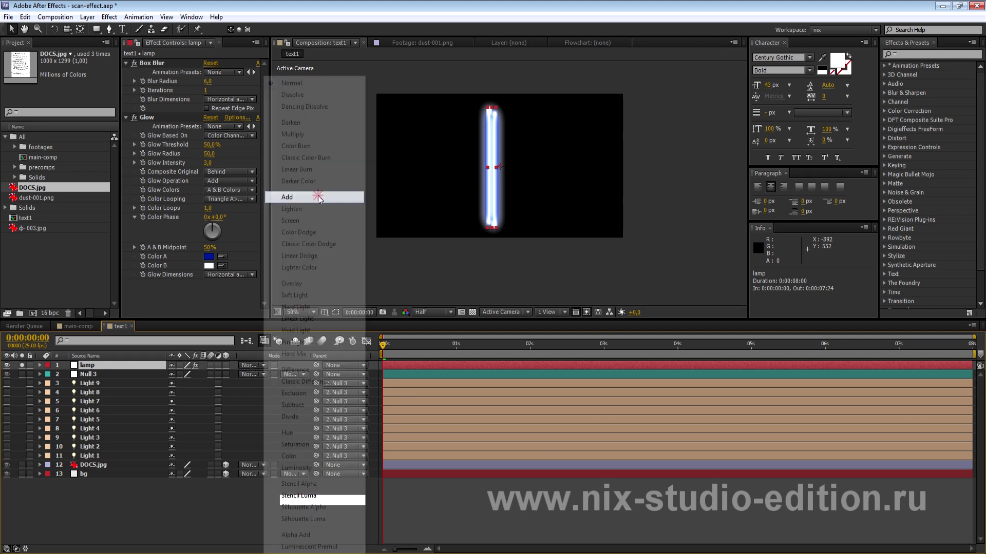
click(319, 197)
drag(7, 383, 7, 457)
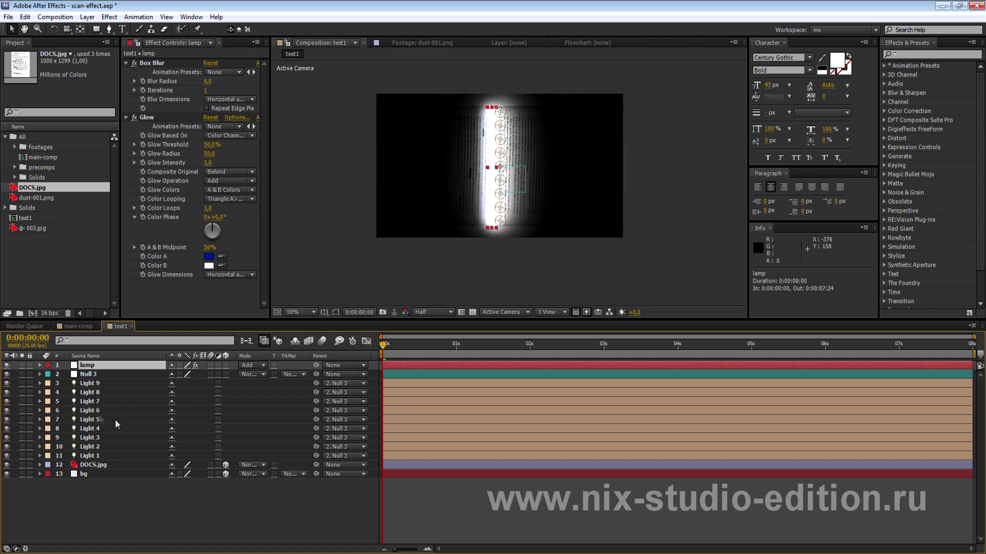
Step: Retune the Glow to threshold 22%, radius 23, intensity 1.6
key(period)
drag(481, 198, 468, 221)
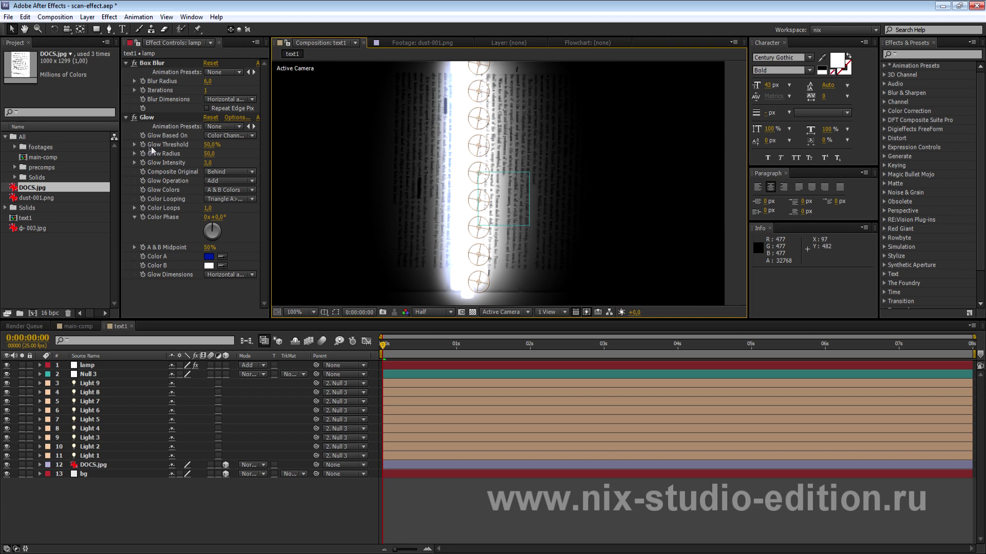
mouse_move(210, 145)
mouse_down()
mouse_move(210, 160)
mouse_move(195, 163)
mouse_up()
scroll(512, 235, down, 2)
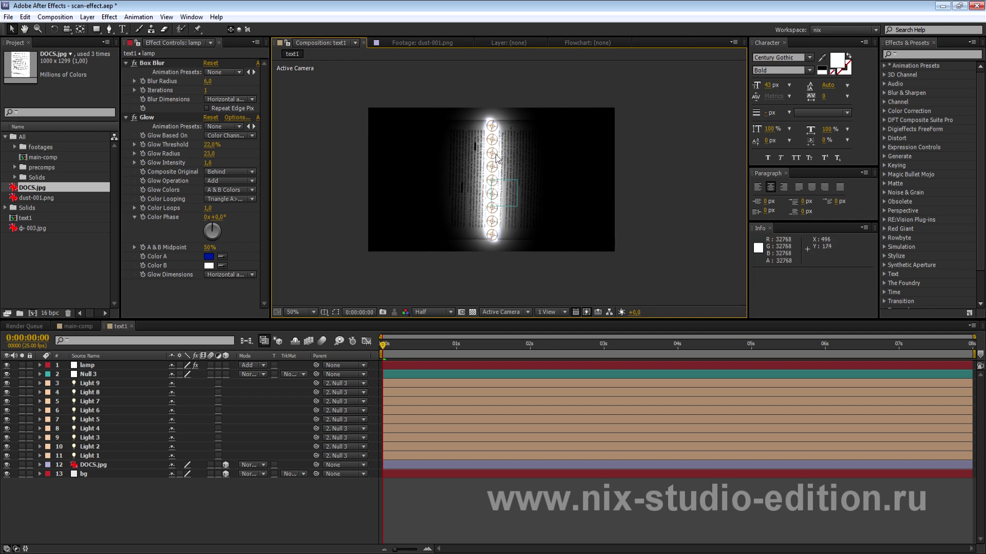
key(slash)
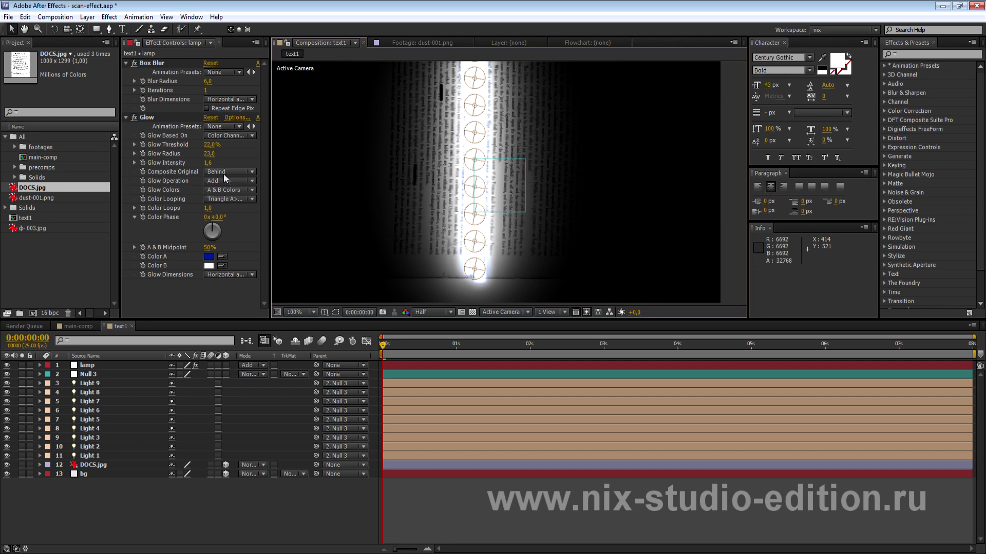
Step: Turn off View > Show Layer Controls to hide the light guide circles
click(166, 17)
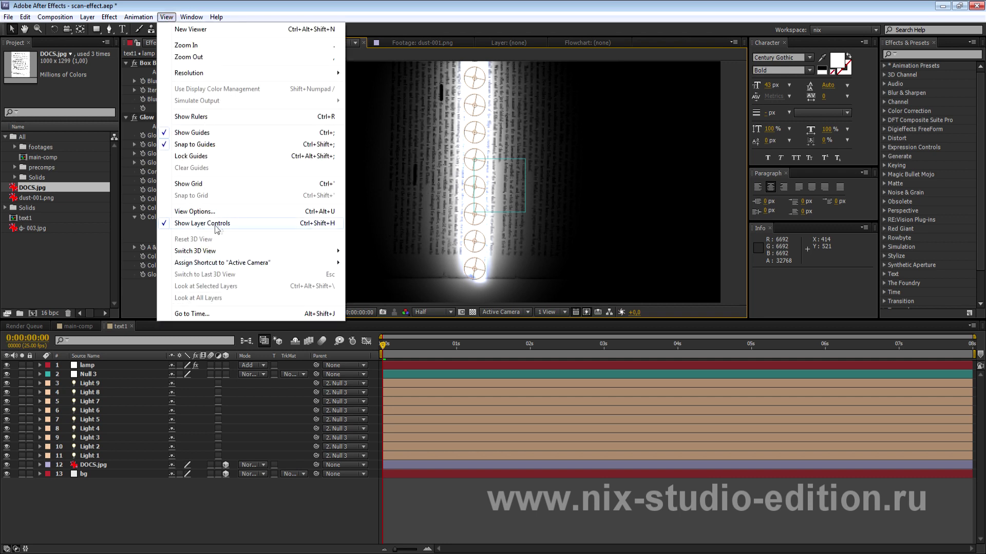
click(201, 223)
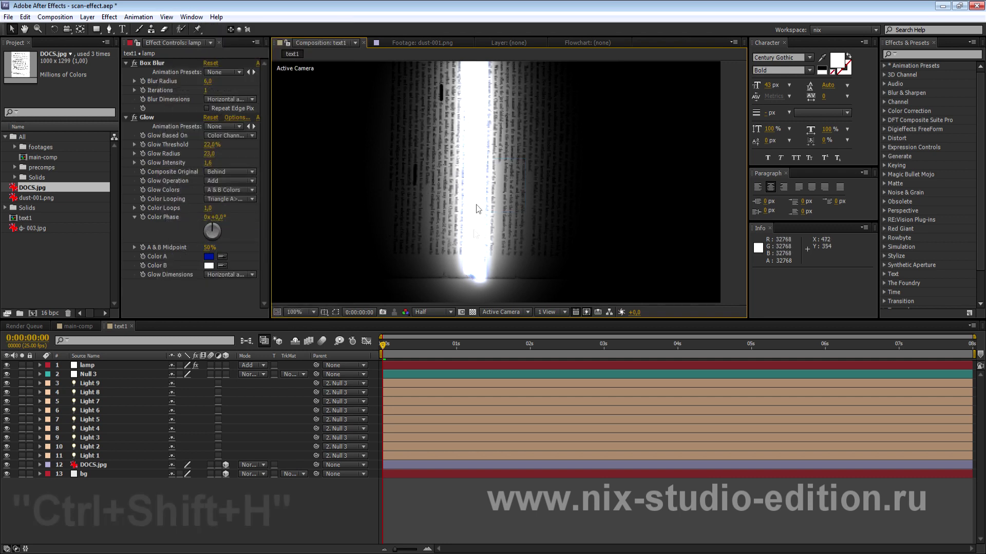
scroll(401, 186, down, 3)
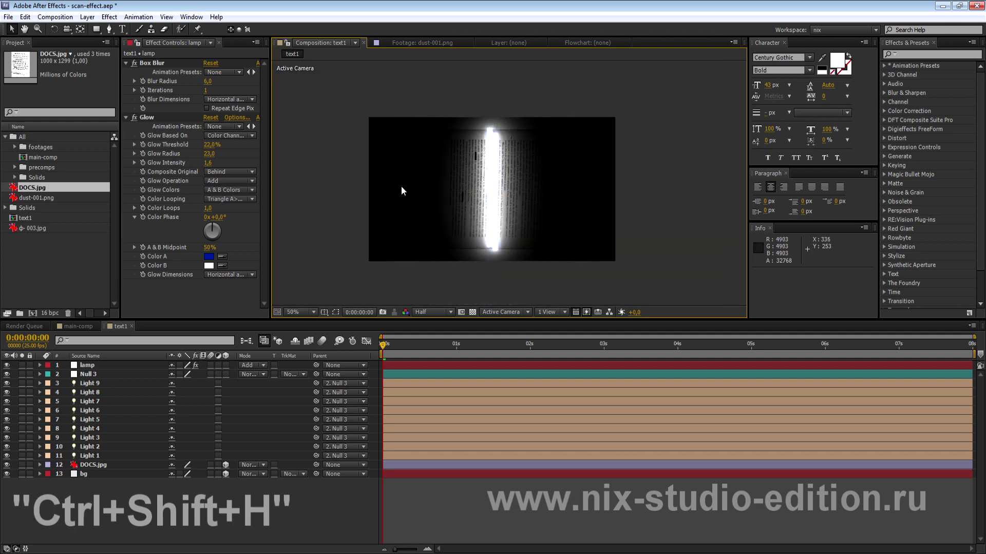
scroll(489, 199, up, 3)
drag(488, 199, 473, 166)
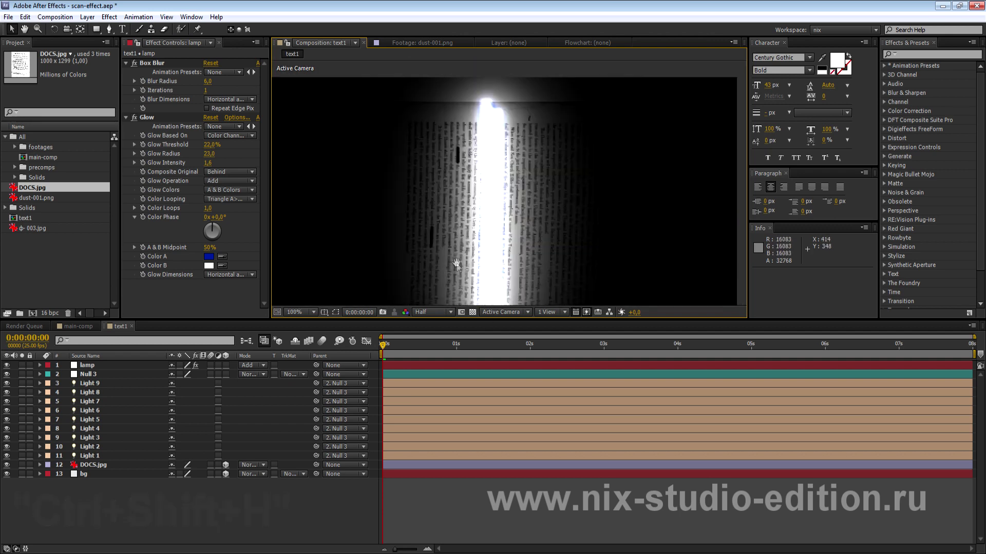
scroll(473, 166, down, 2)
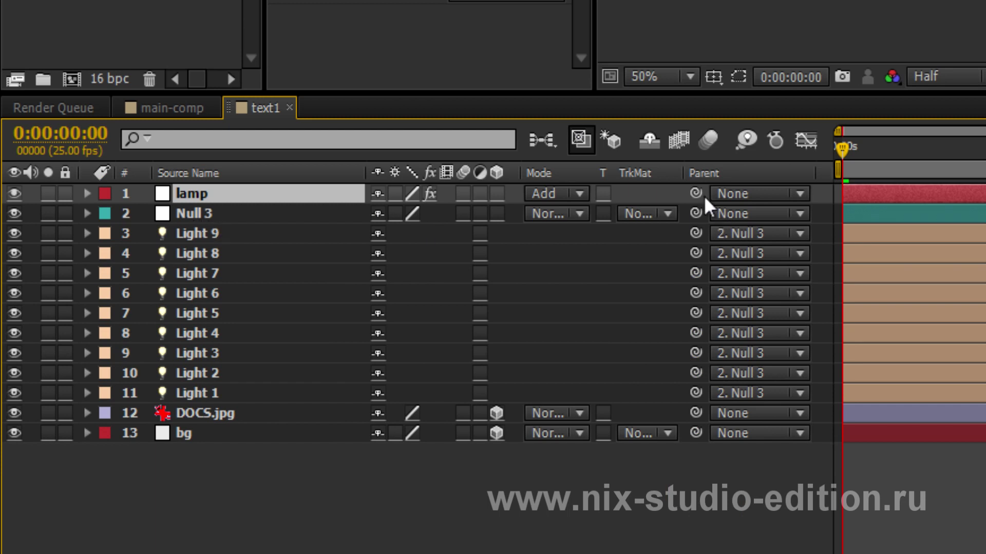
Step: Parent the lamp to Null 3, test by moving Null 3, then undo the move
drag(704, 195, 225, 211)
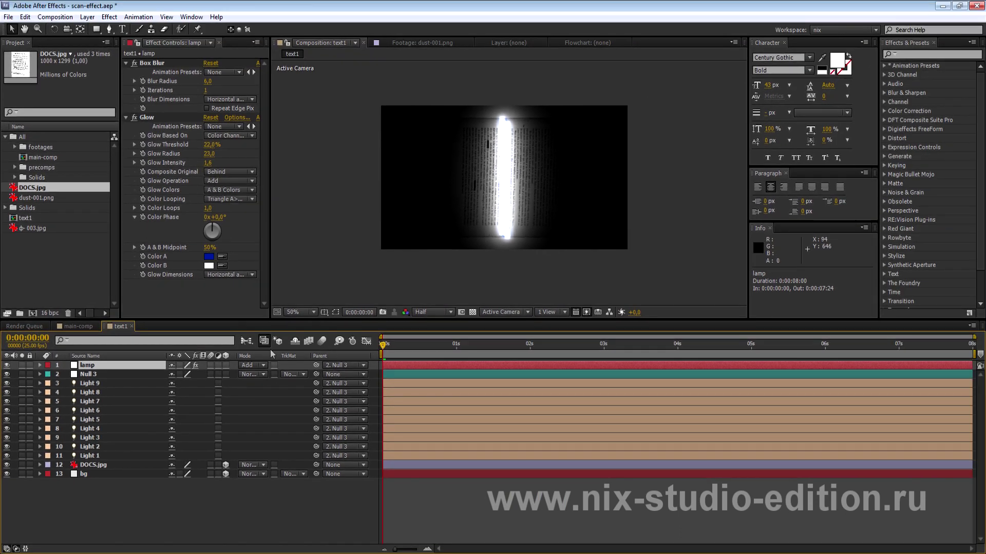
click(88, 376)
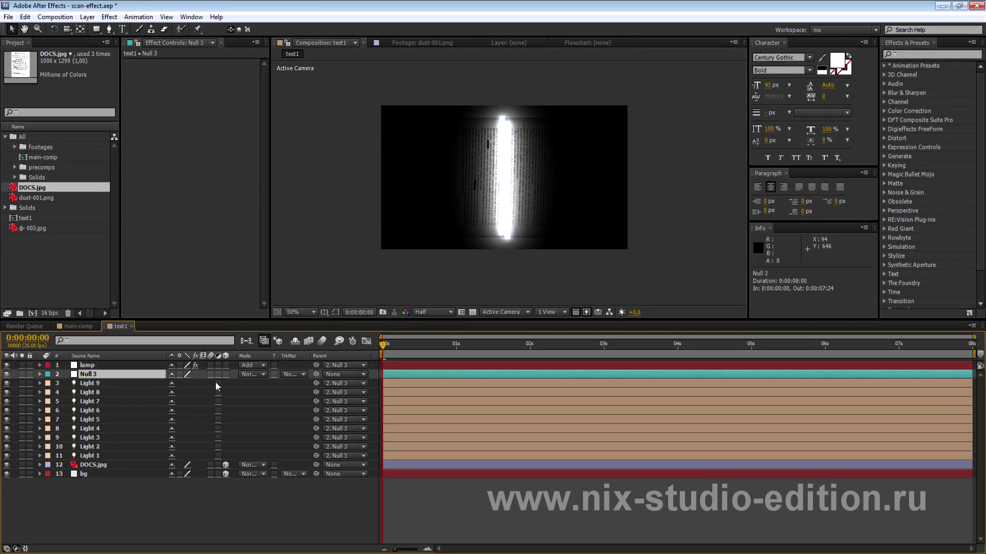
key(p)
drag(180, 384, 45, 408)
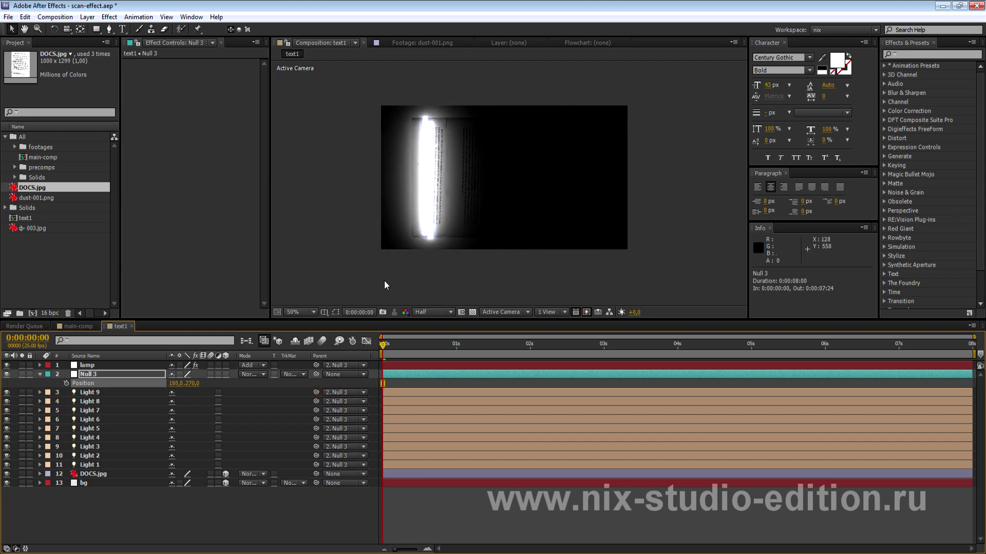
key(ctrl+z)
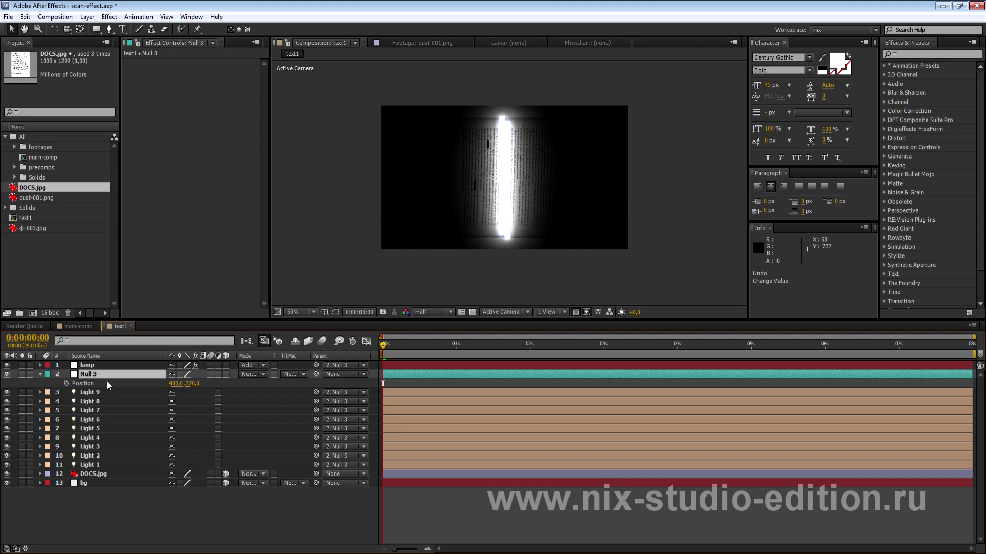
click(45, 375)
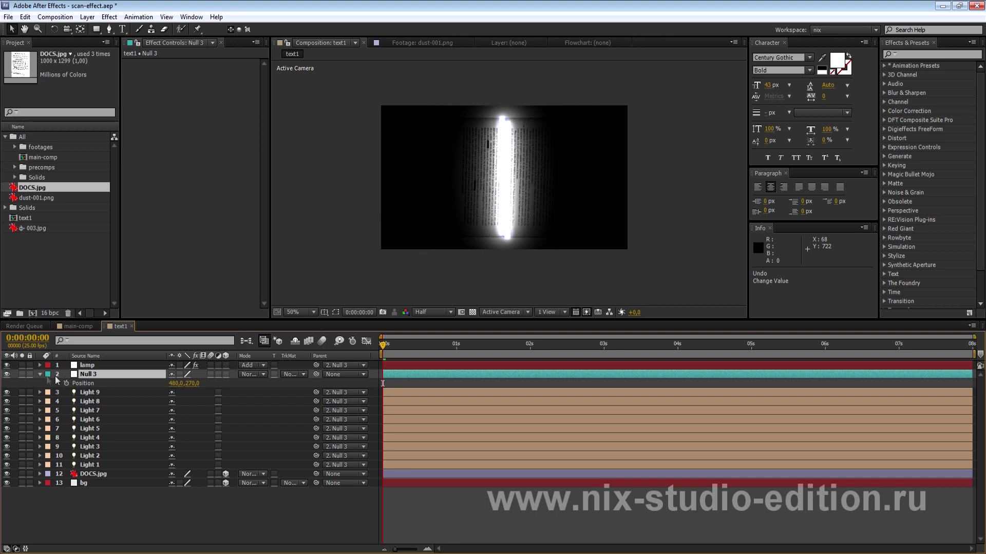
click(165, 502)
right_click(170, 503)
key(Escape)
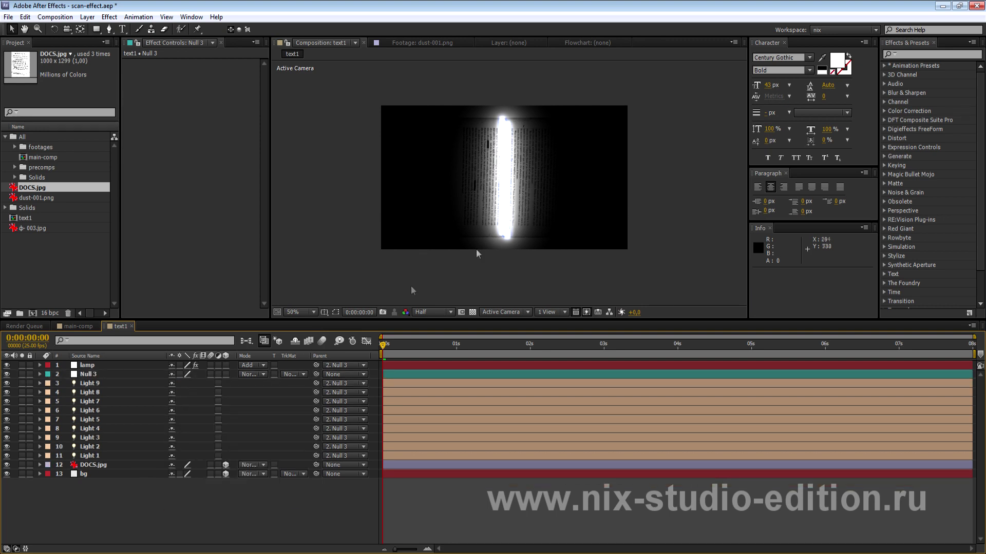
scroll(476, 248, up, 2)
scroll(506, 235, down, 2)
Step: Create a new adjustment layer named color
right_click(160, 491)
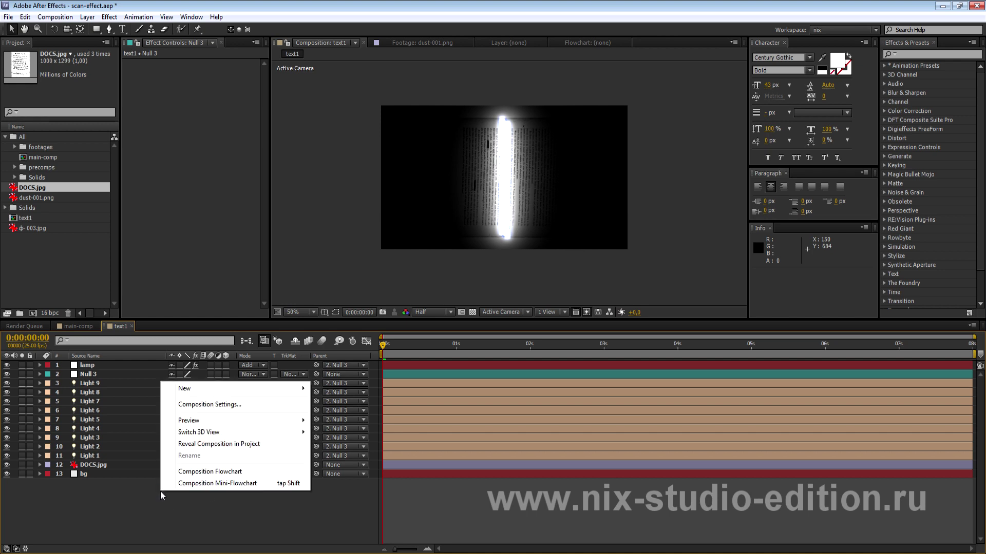
mouse_move(201, 388)
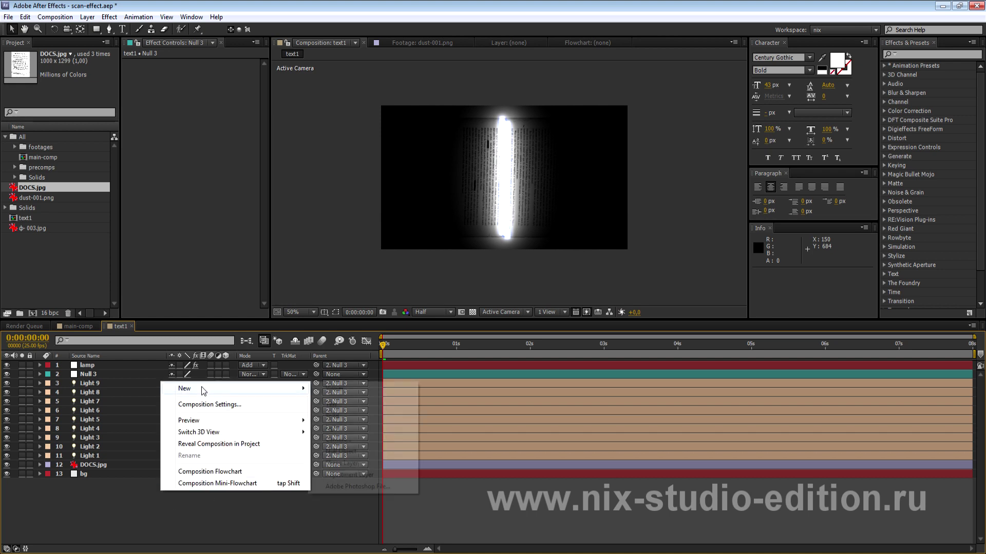
click(329, 477)
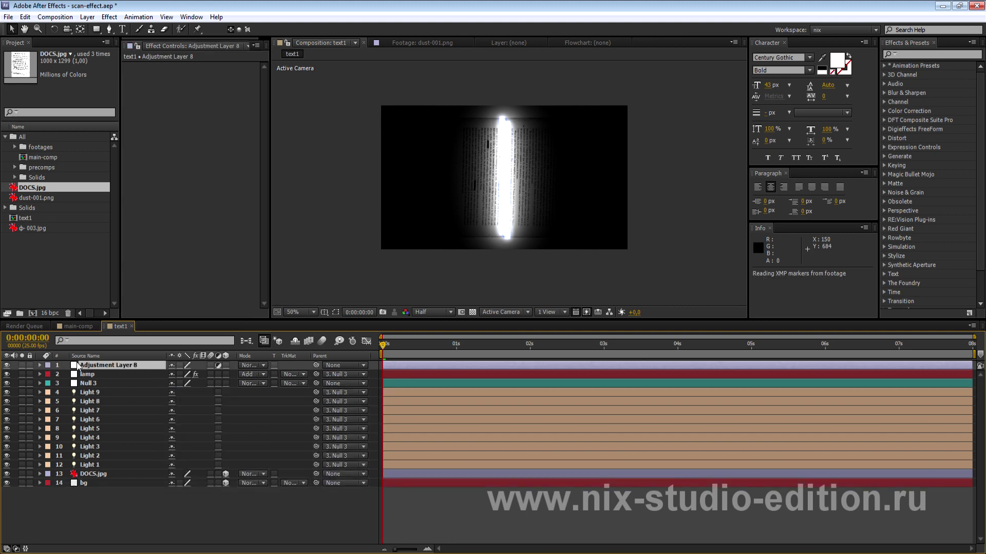
key(Return)
text(color)
key(Return)
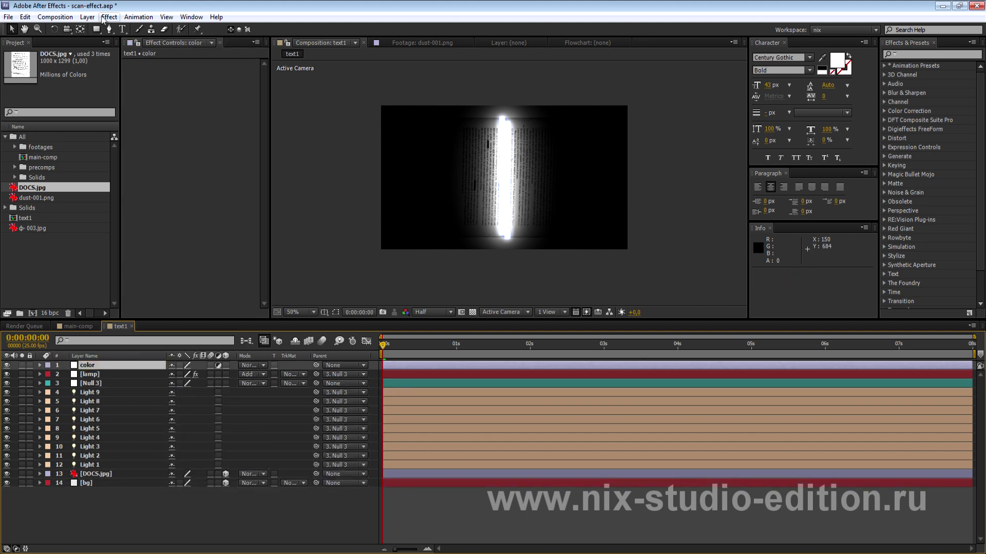
Step: Apply Color Balance to the color layer with Hilight Red Balance -20 and Green Balance 20
click(109, 17)
mouse_move(162, 115)
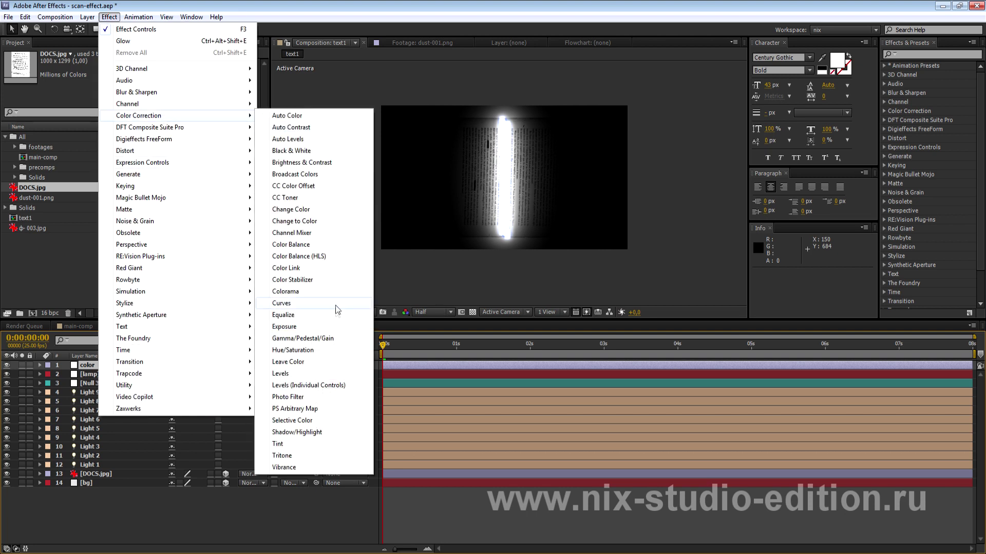
click(318, 245)
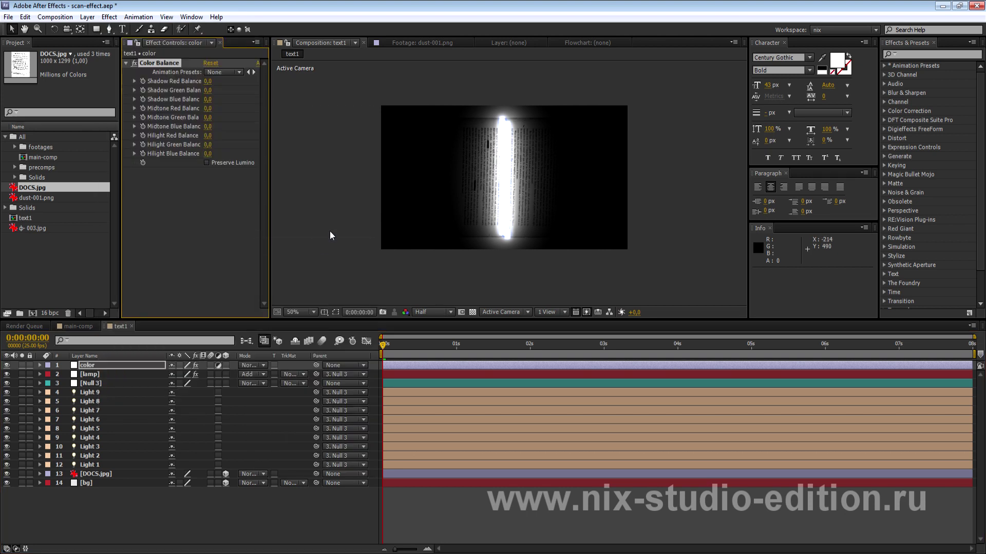
scroll(514, 205, up, 2)
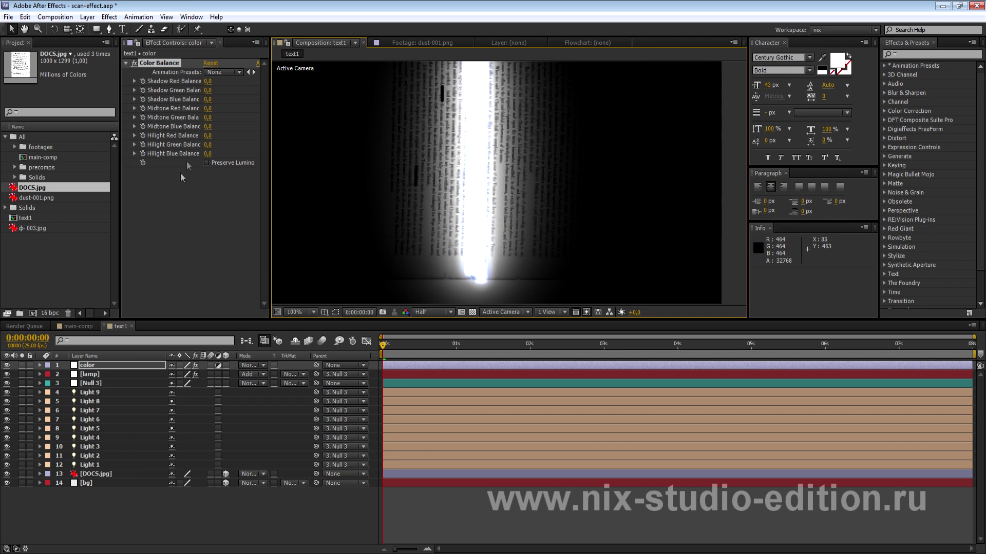
click(207, 136)
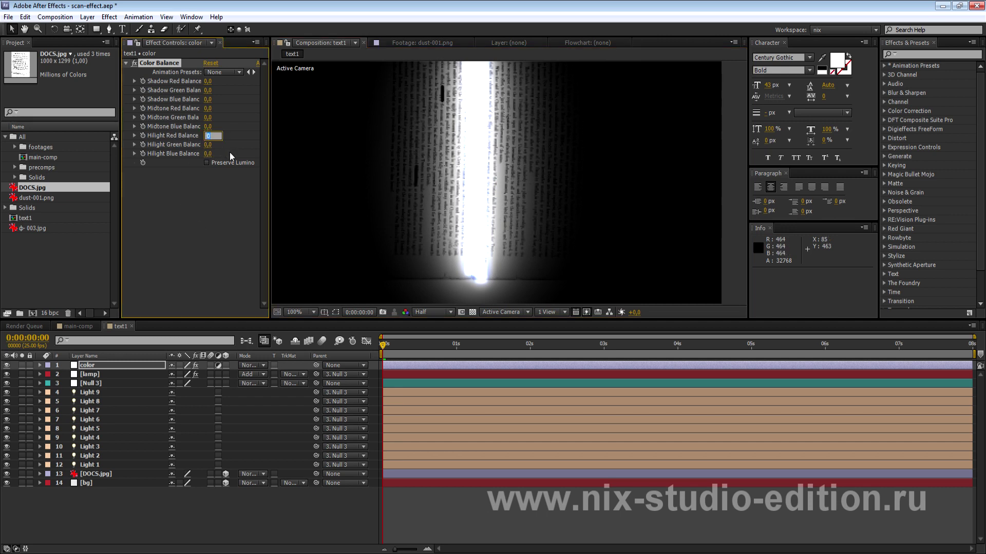
text(-20)
key(Return)
click(208, 144)
key(Return)
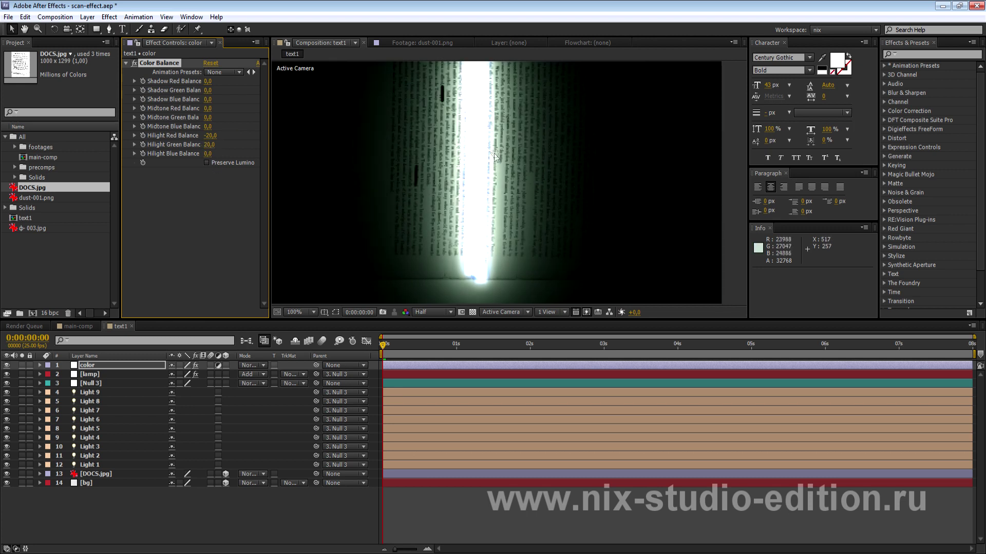
Step: Set the Hilight Blue Balance to 60 for a deep blue tint
scroll(494, 153, down, 2)
click(207, 154)
key(Return)
scroll(488, 202, up, 2)
scroll(502, 176, down, 2)
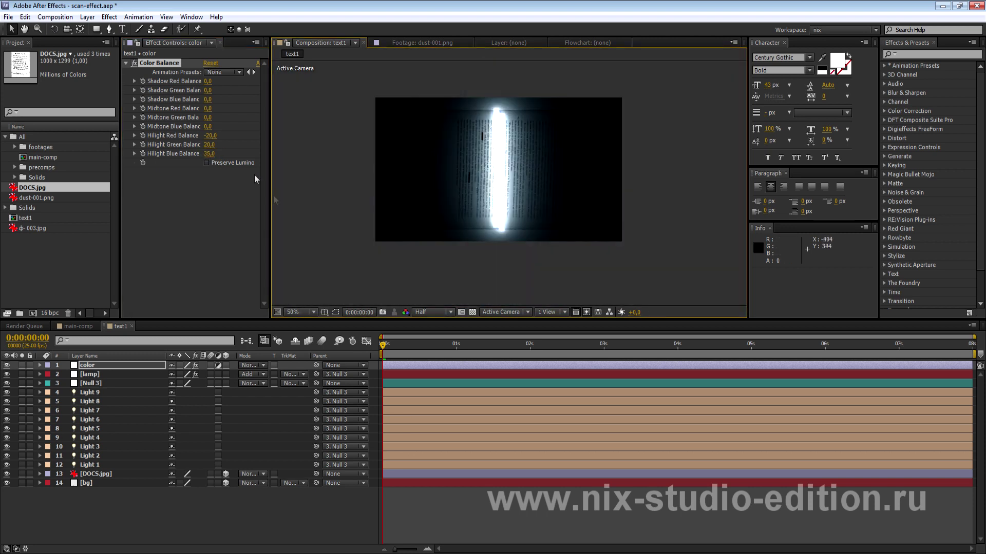
drag(206, 154, 213, 153)
drag(217, 152, 254, 163)
drag(246, 163, 213, 157)
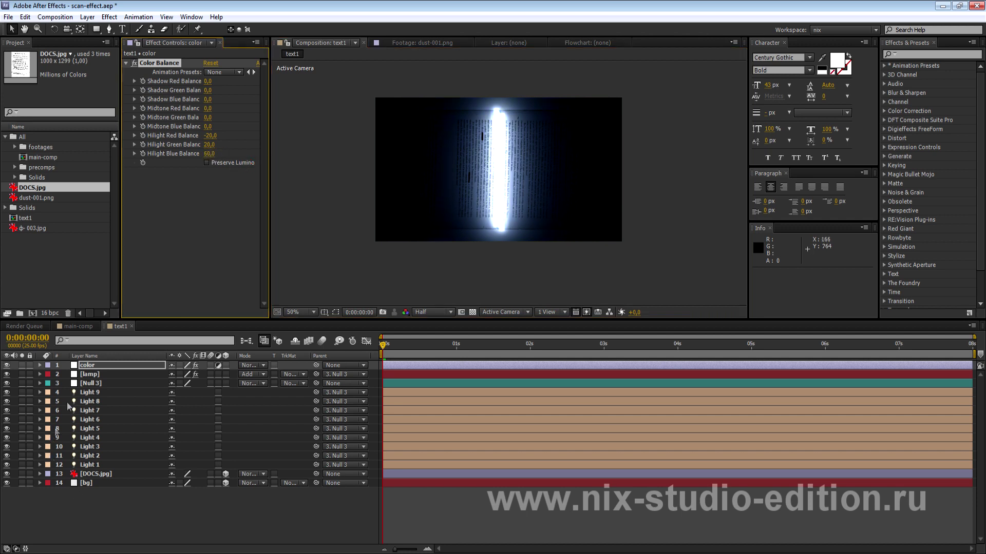
click(91, 383)
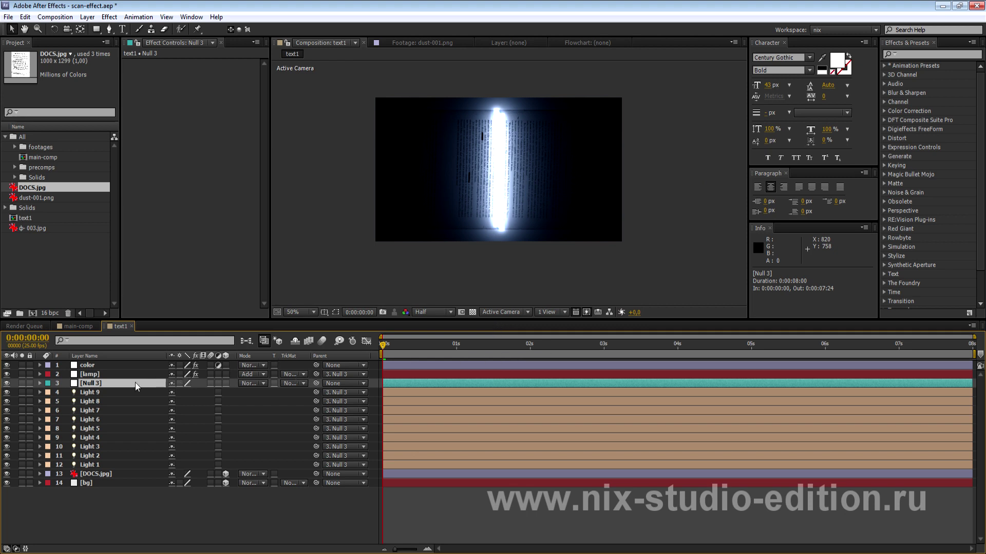
Step: Show Null 3's Position, trial-drag its X value, then undo to keep it at 480, 270
key(p)
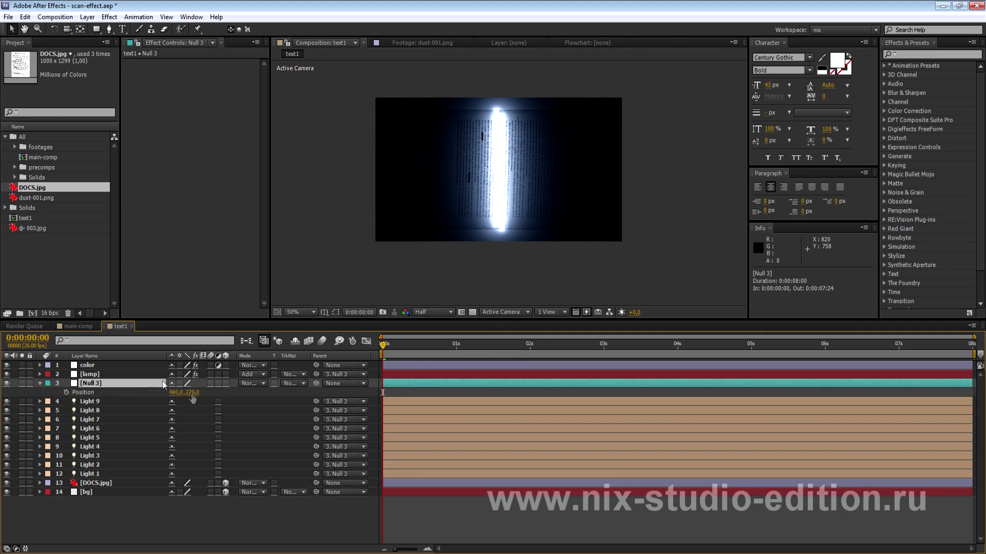
mouse_move(177, 394)
mouse_down()
mouse_move(129, 396)
mouse_move(226, 396)
mouse_up()
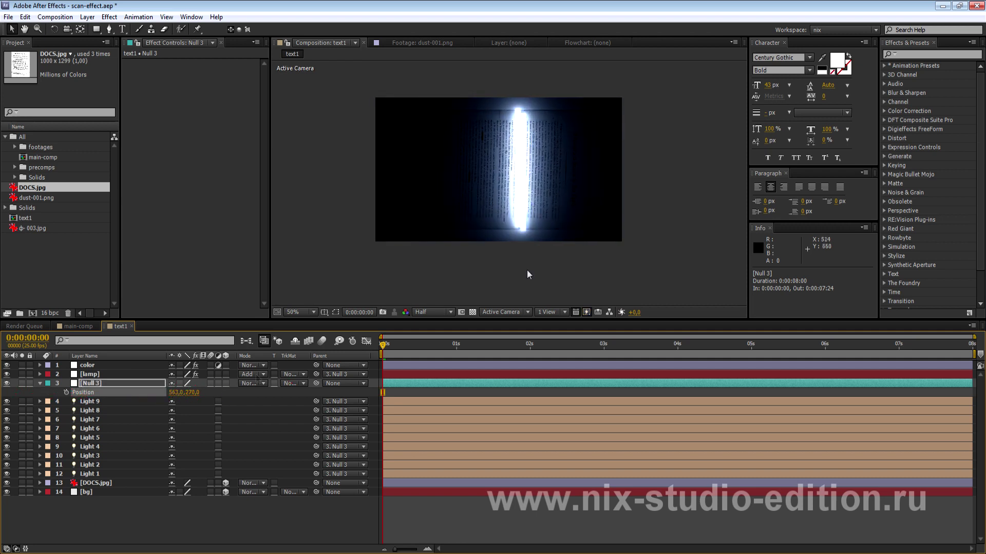
key(ctrl+z)
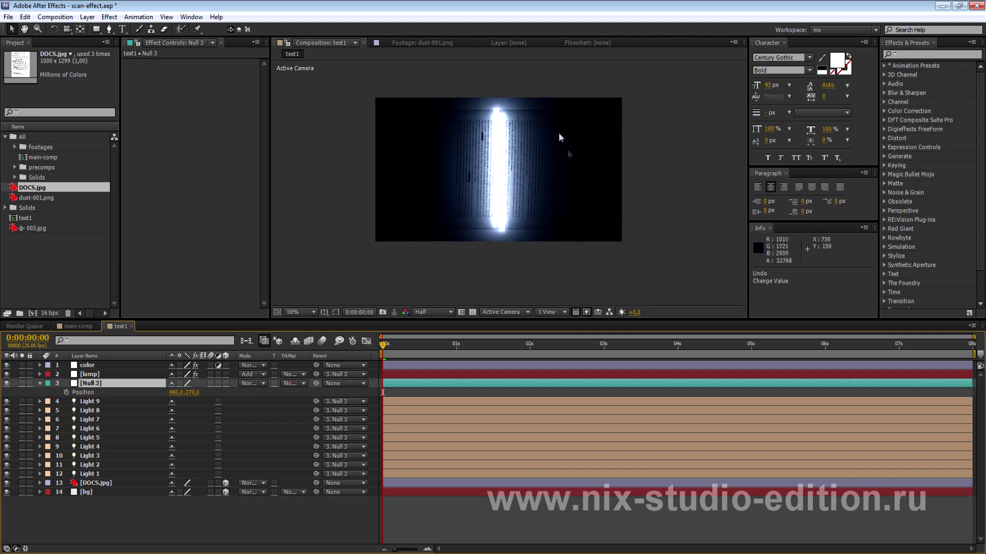
scroll(508, 167, up, 2)
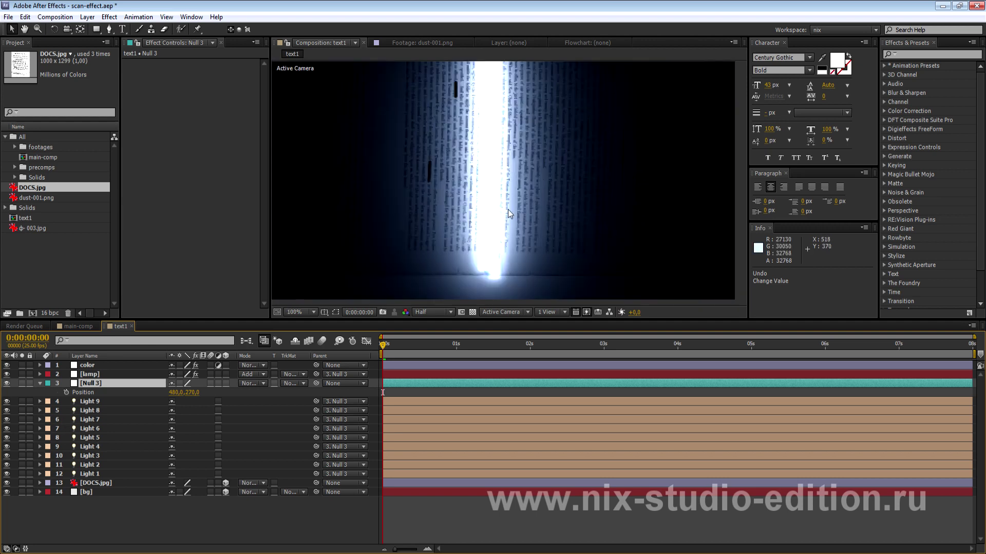
scroll(530, 155, down, 2)
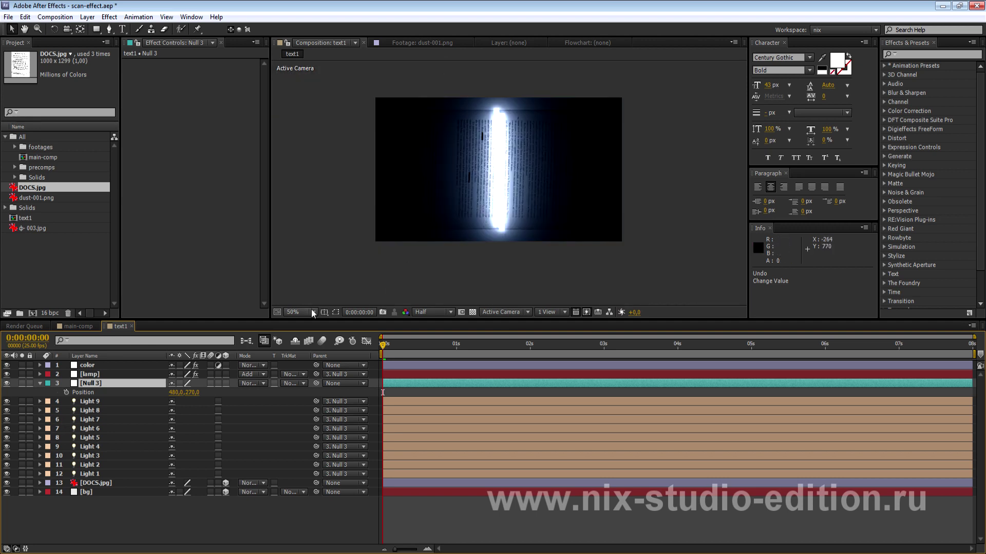
Step: Turn on Show Layer Controls and set Null 3's Position X to 150
click(166, 17)
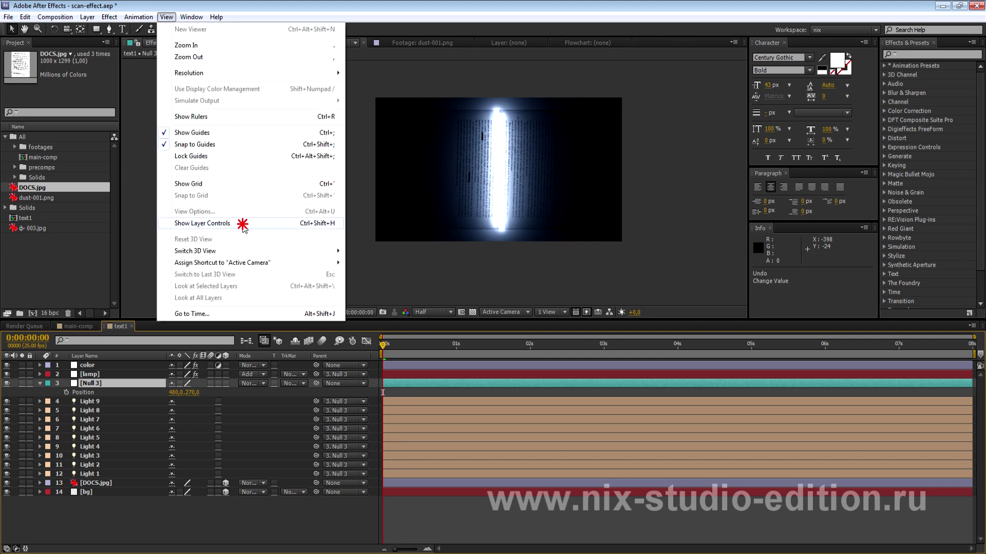
click(207, 224)
click(108, 383)
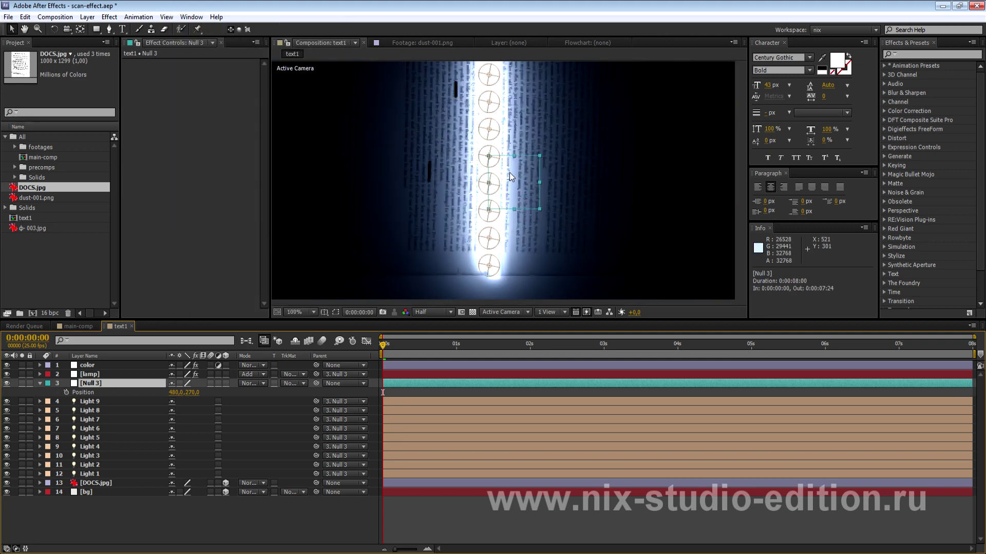
scroll(509, 172, down, 1)
drag(174, 392, 4, 395)
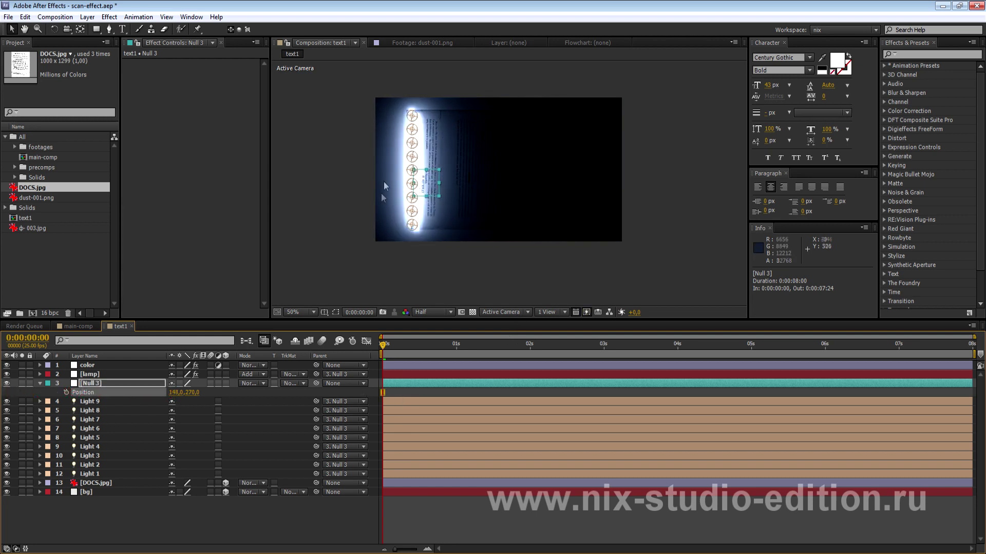
click(174, 393)
text(150)
key(Return)
Step: Add the first Position keyframe at 0:00:00:16 and move the time to 0:00:02:15
click(65, 394)
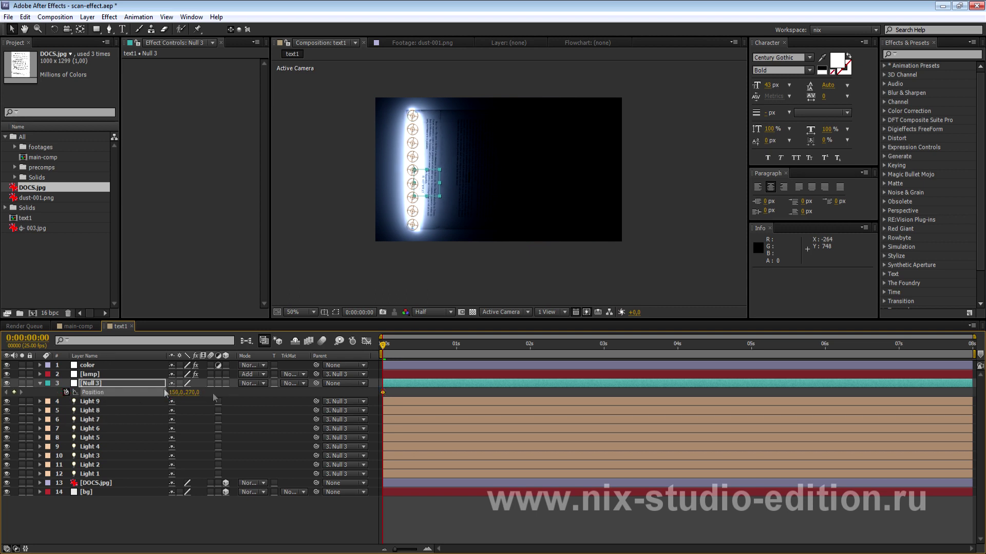
drag(383, 393, 430, 392)
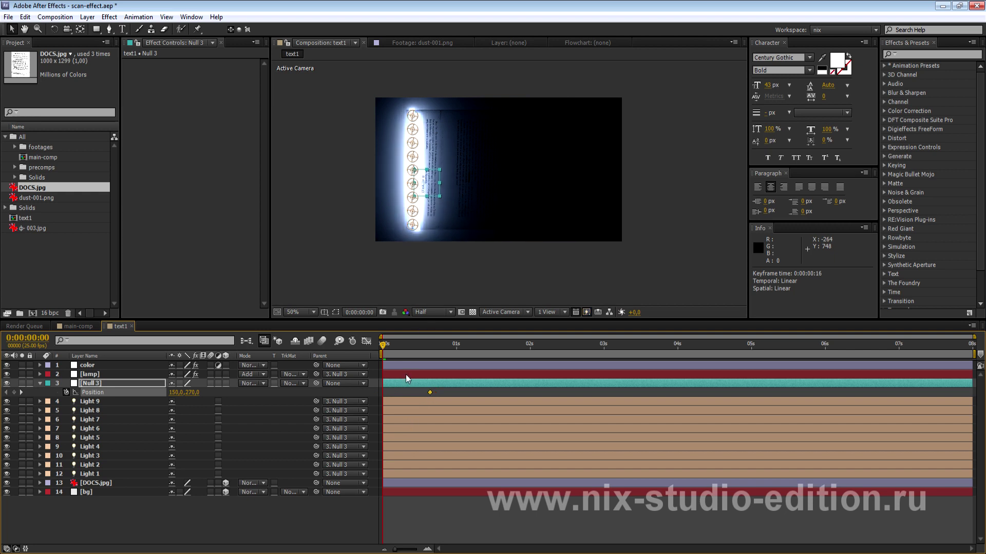
mouse_move(383, 346)
mouse_down()
mouse_move(416, 371)
mouse_move(374, 371)
mouse_move(431, 372)
mouse_up()
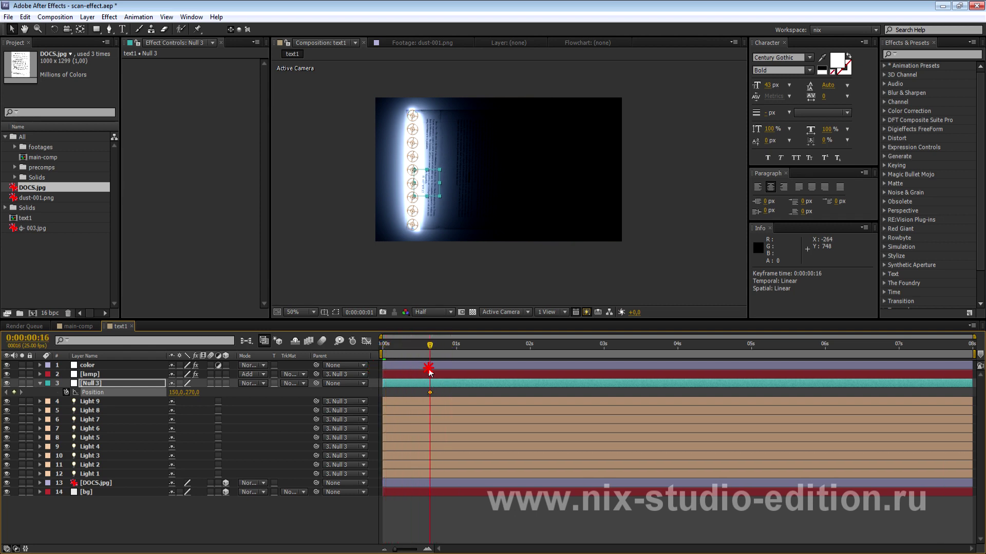
drag(431, 373, 546, 375)
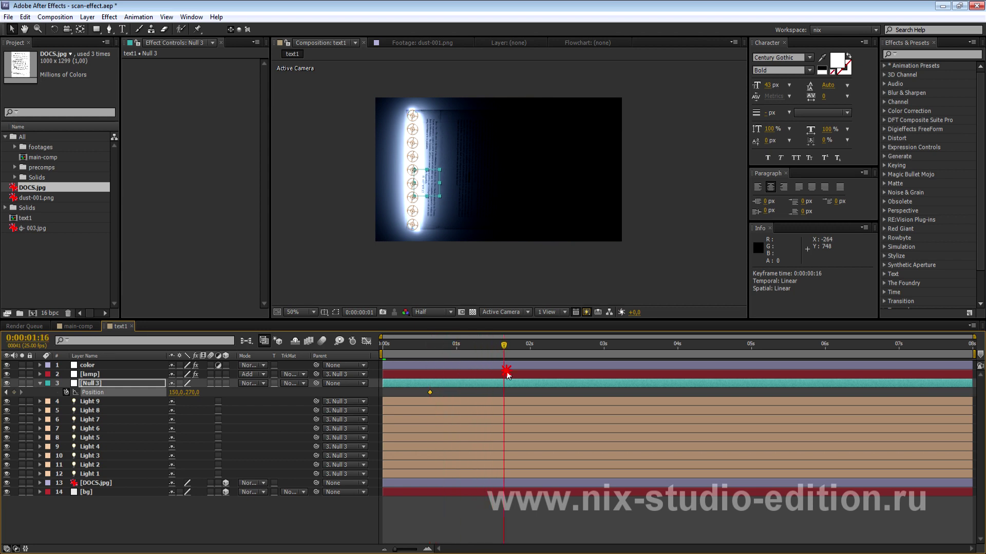
drag(545, 376, 565, 374)
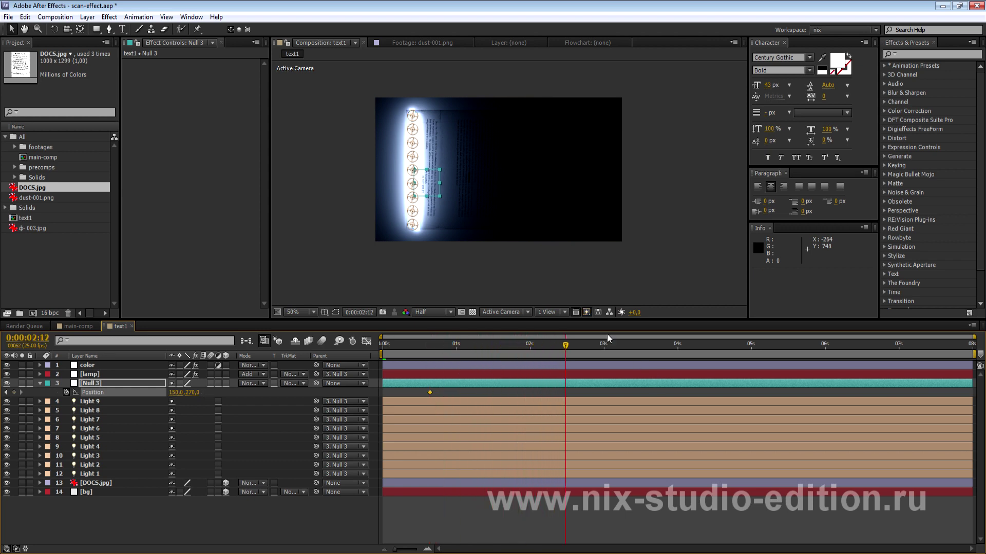
drag(568, 344, 577, 340)
Step: Set Position X to 800 at 0:00:02:15 and preview the light sweep
drag(177, 392, 523, 408)
click(177, 392)
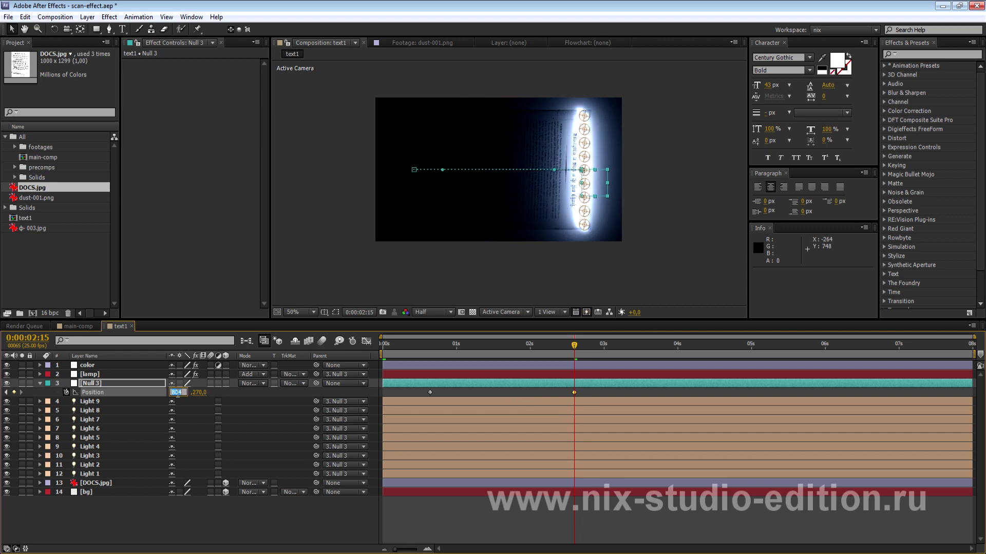
key(Return)
key(space)
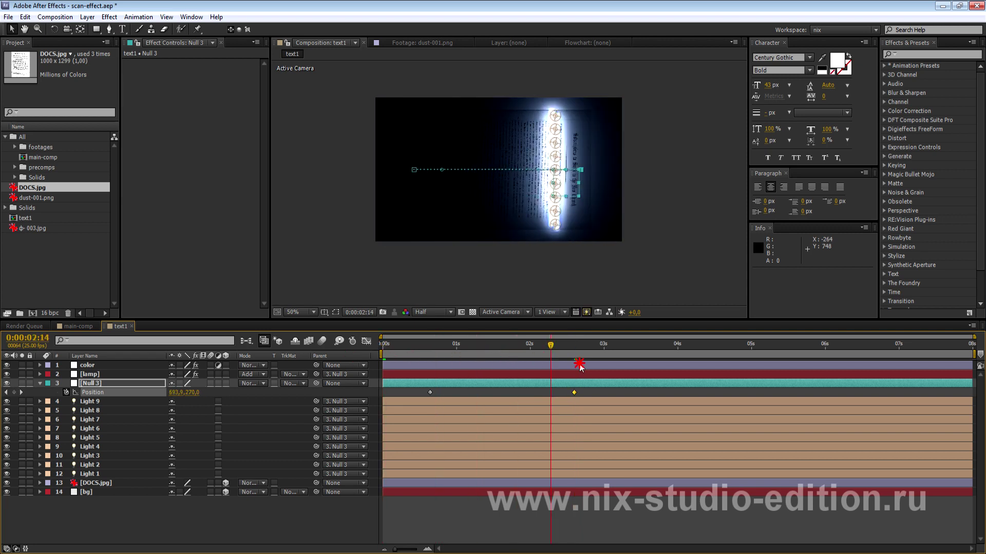
key(j)
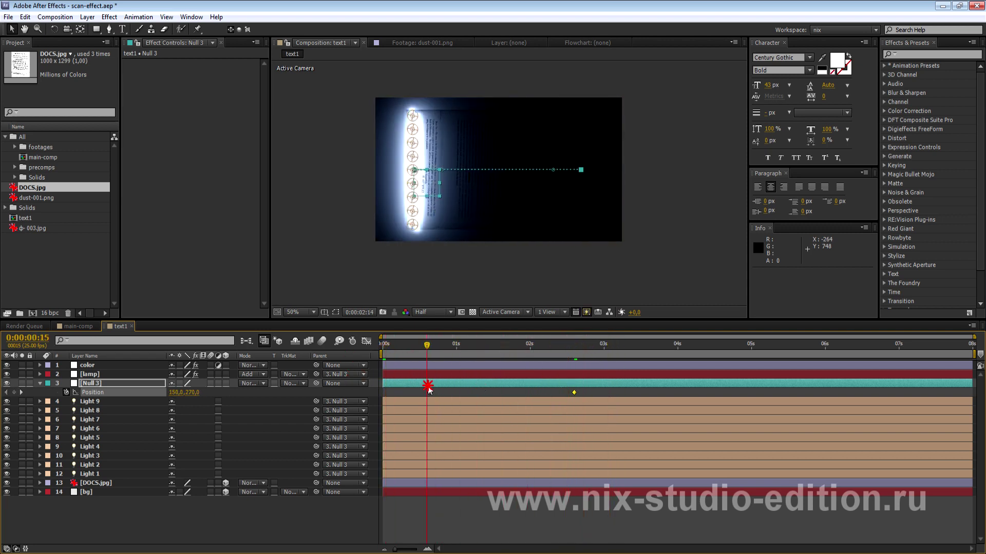
click(121, 385)
scroll(457, 245, up, 1)
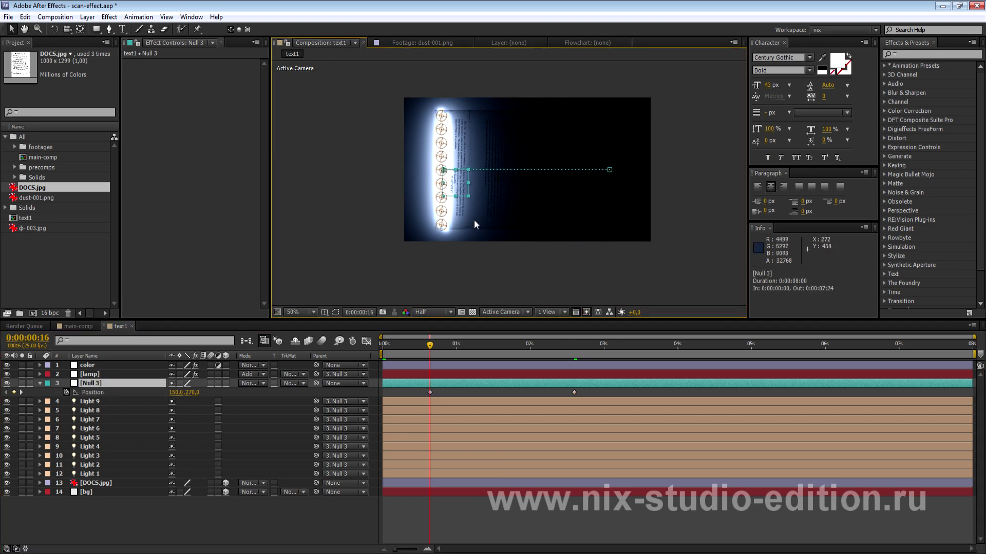
scroll(474, 220, down, 1)
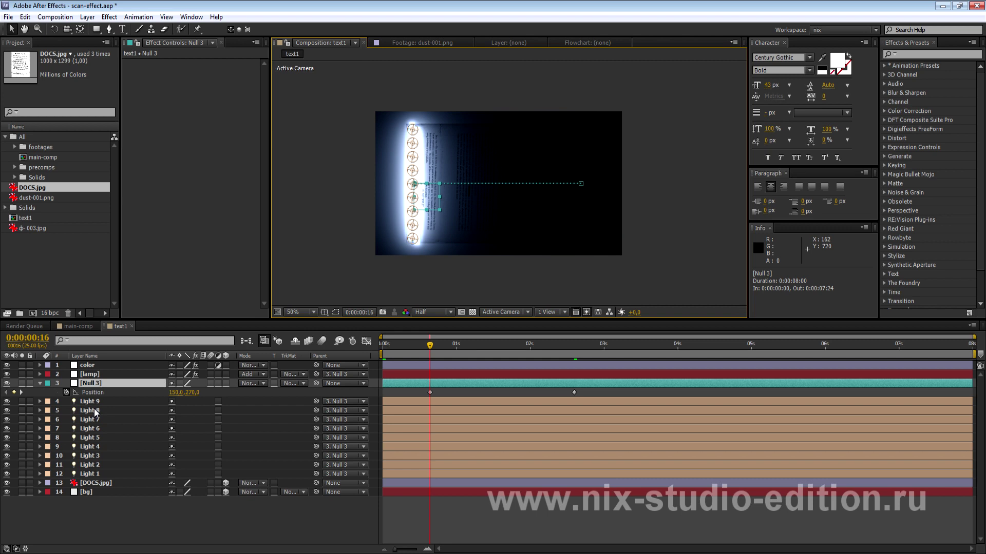
Step: Keyframe Null 3's Opacity, entering a low starting value of 13 at frame 13
key(shift+t)
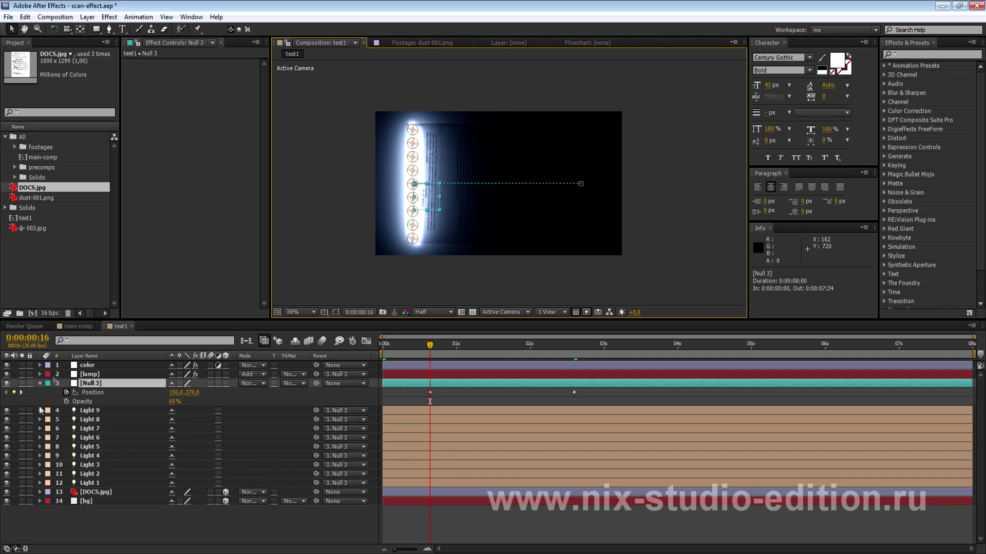
click(67, 402)
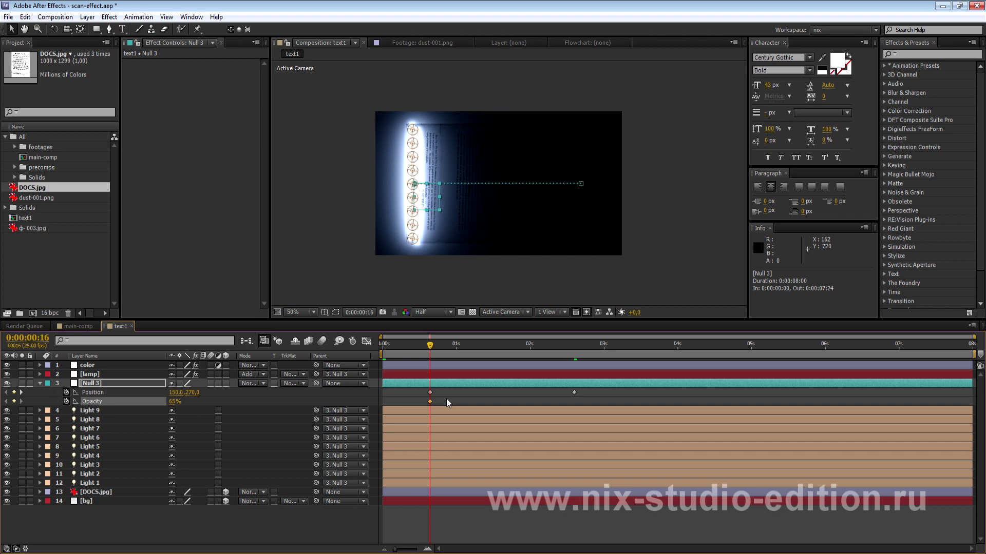
drag(431, 403, 437, 403)
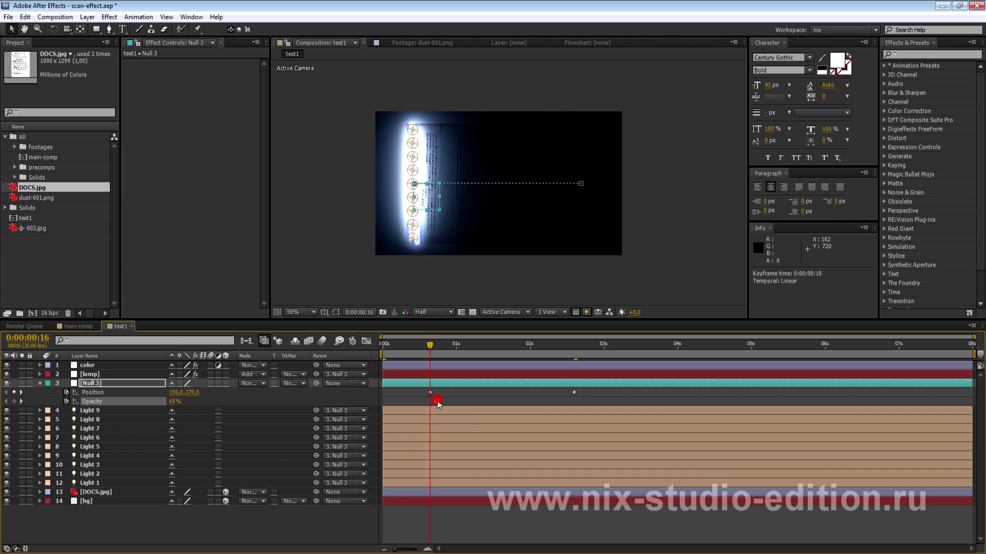
drag(430, 346, 424, 350)
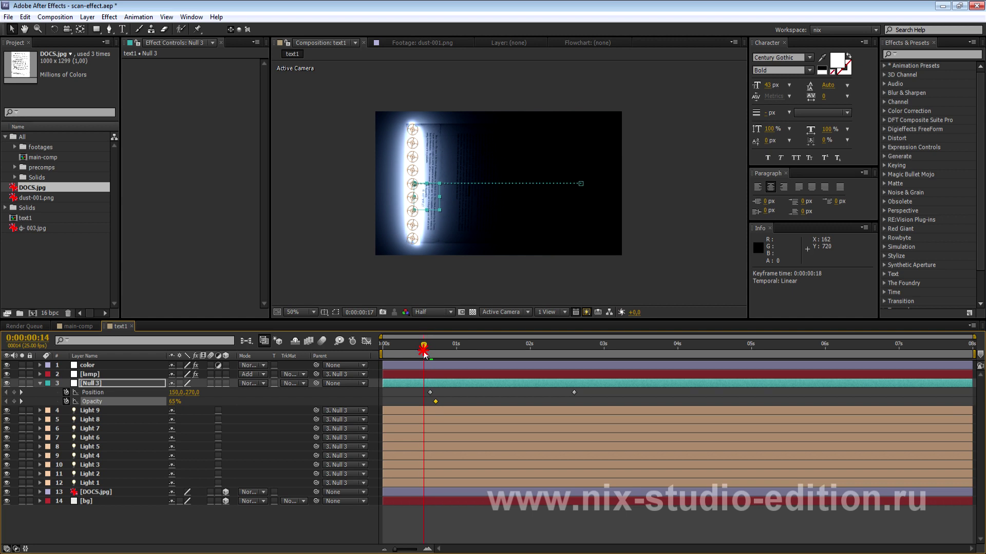
drag(424, 352, 422, 353)
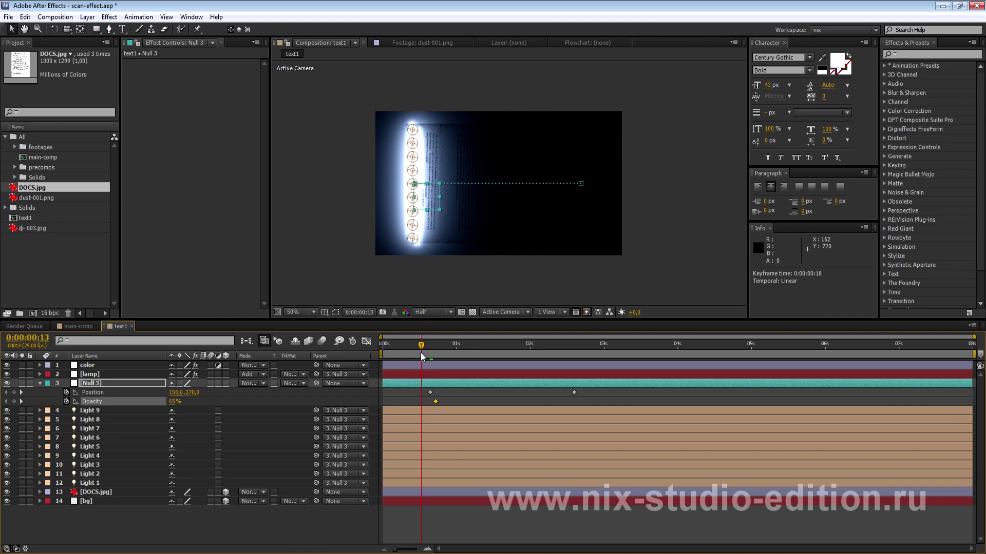
click(175, 403)
text(13)
key(Return)
Step: Fade Null 3's opacity to 0% at 0:00:02:18 and select all four opacity keyframes
drag(421, 352, 564, 382)
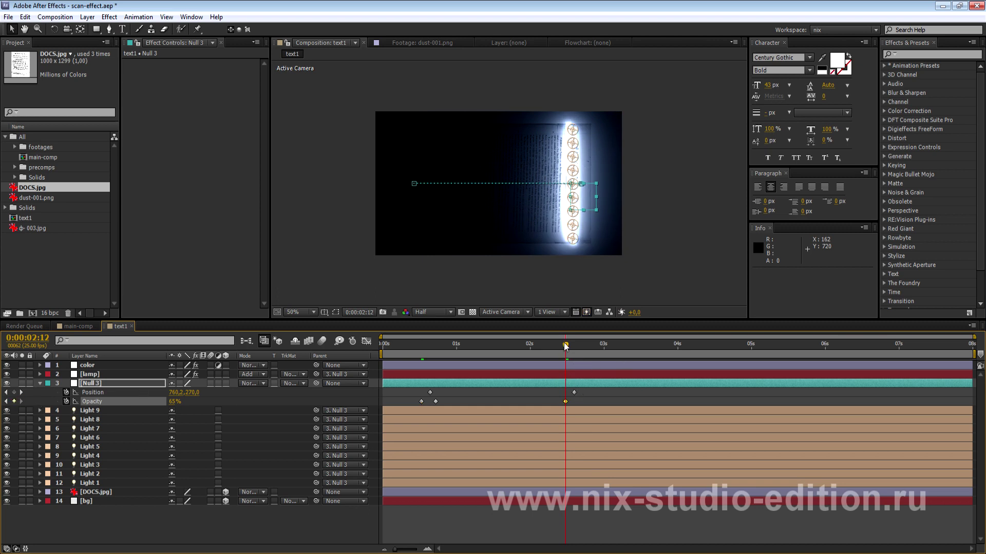
drag(566, 346, 584, 345)
drag(174, 406, 154, 406)
click(7, 402)
click(7, 402)
click(7, 403)
click(91, 402)
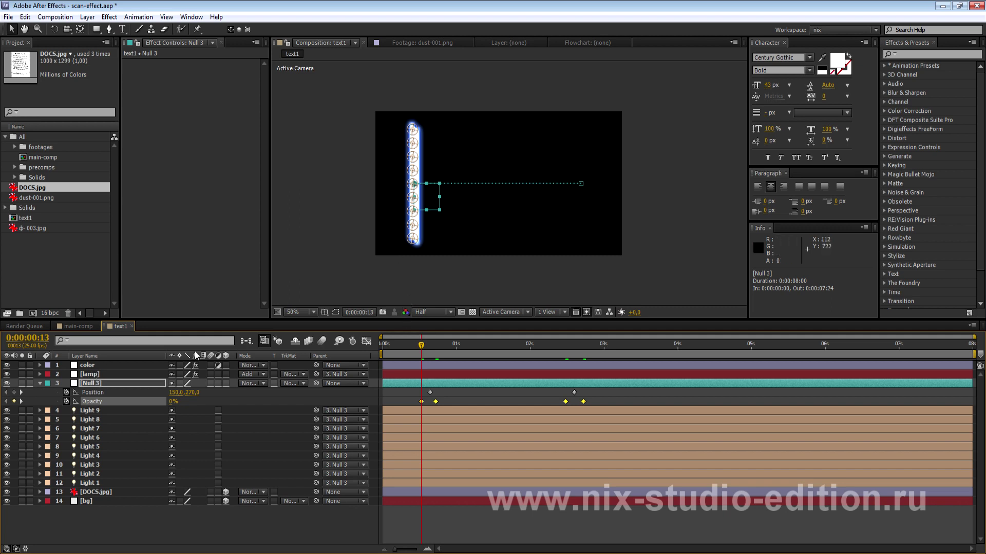
Step: Keyframe the lamp layer's Opacity, making it fully transparent at frame 13
click(91, 376)
key(t)
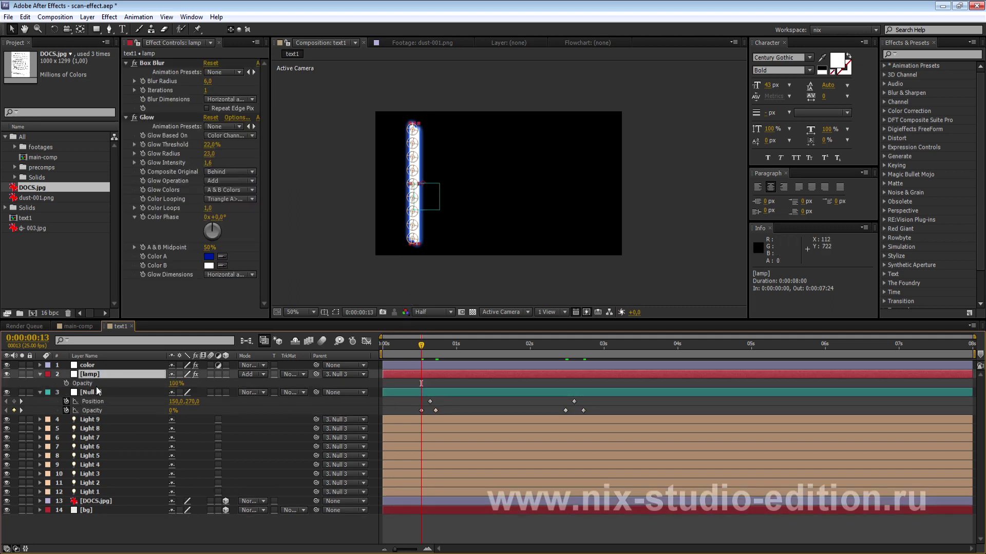
click(67, 384)
drag(421, 383, 434, 384)
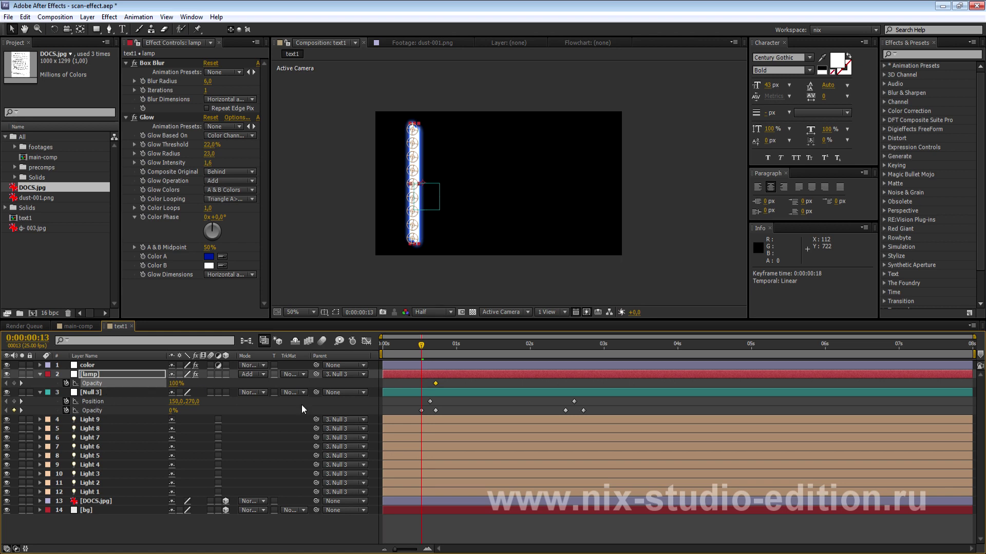
drag(177, 388, 123, 389)
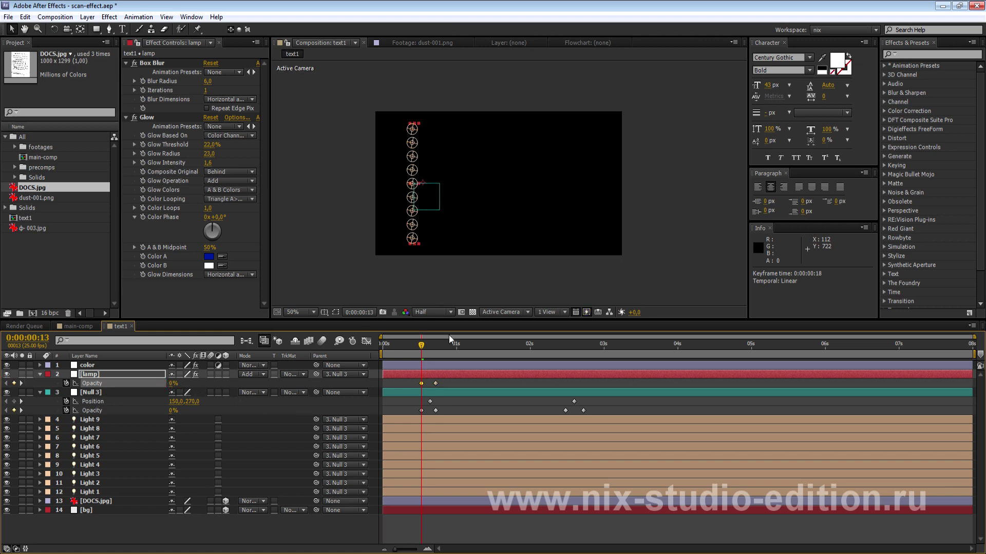
Step: Add a lamp Opacity keyframe of 0 at 0:00:02:18
drag(417, 352, 565, 354)
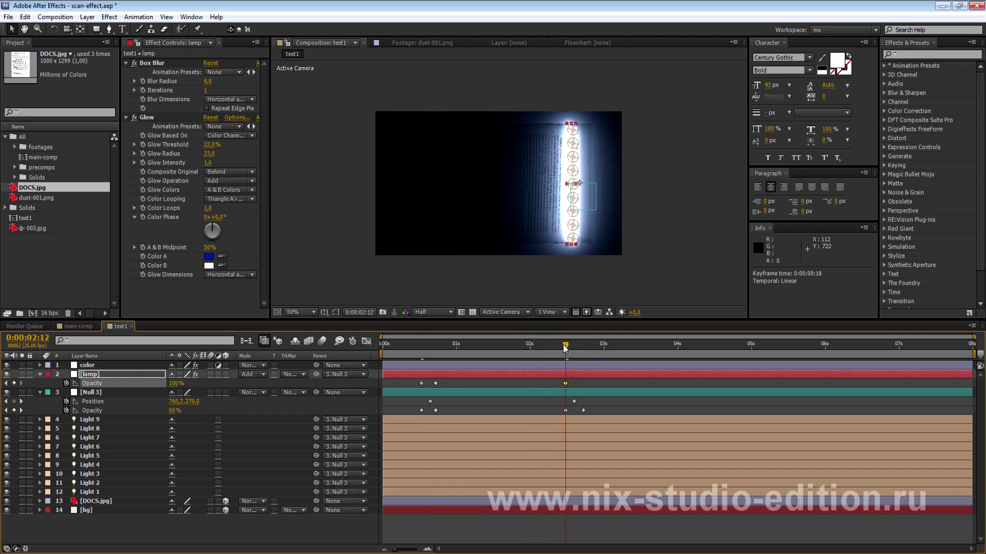
mouse_move(565, 348)
mouse_down()
mouse_move(583, 348)
mouse_move(473, 361)
mouse_move(501, 359)
mouse_up()
click(177, 384)
text(0)
key(Return)
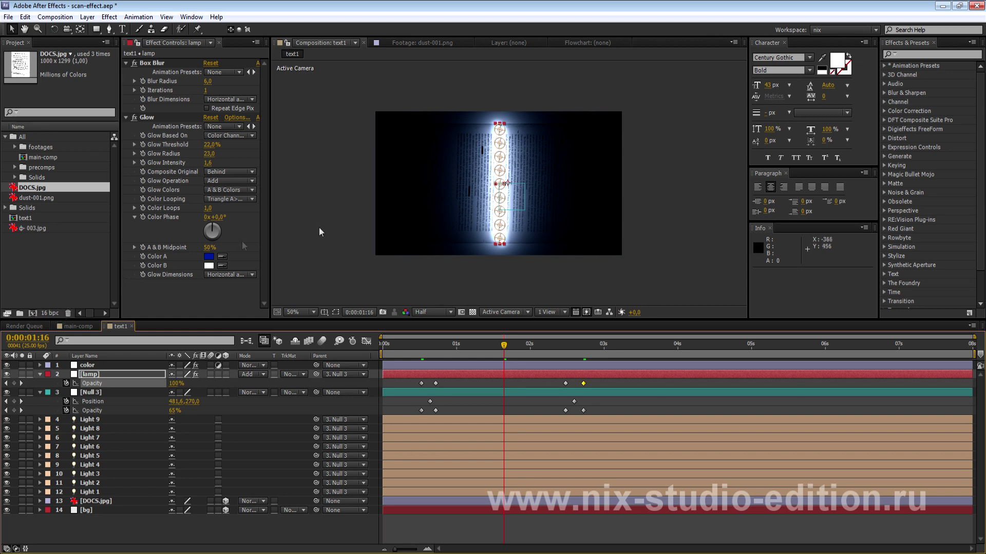
Step: Zoom the viewer to 100%, switch preview Resolution from Half to Full, and inspect the glow
scroll(360, 231, up, 1)
scroll(452, 206, up, 1)
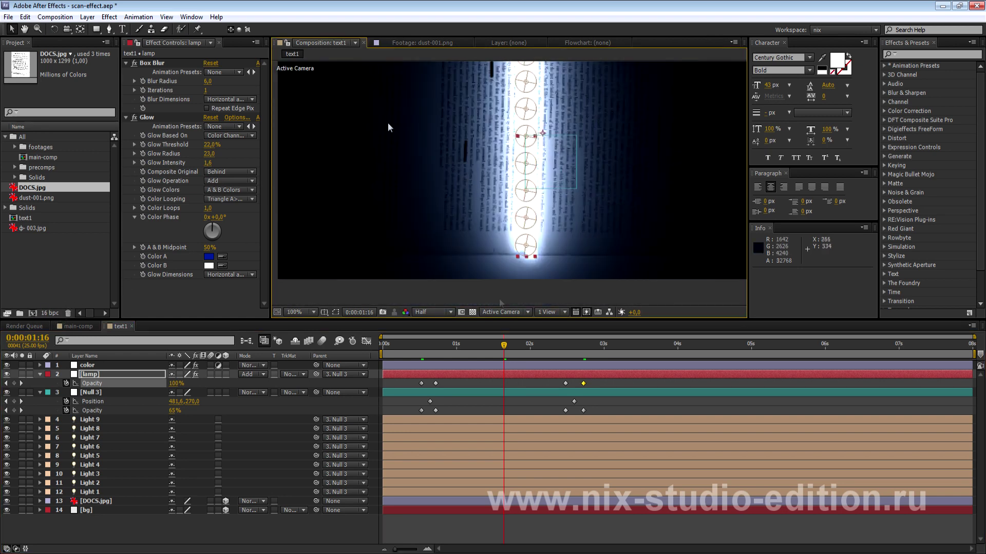
click(432, 312)
click(433, 341)
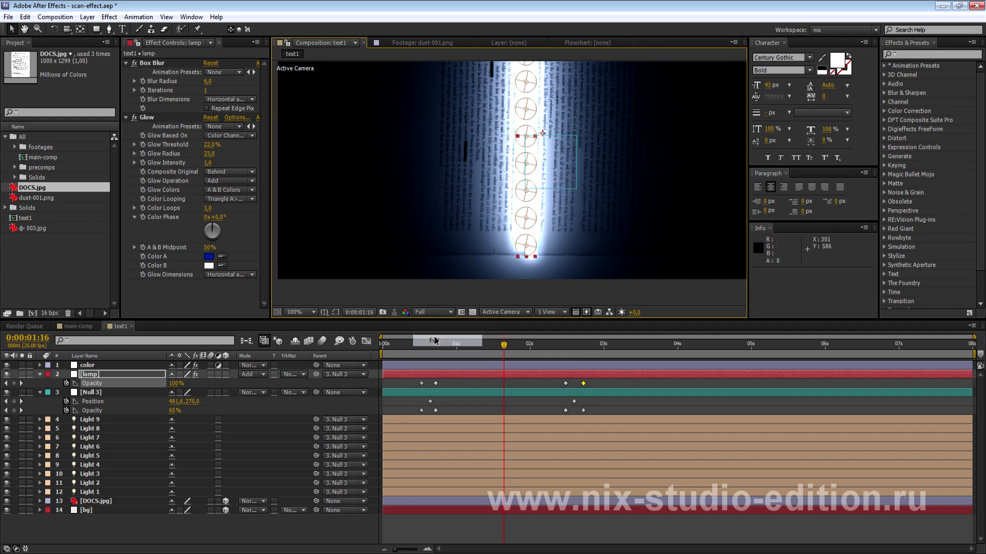
drag(449, 224, 478, 209)
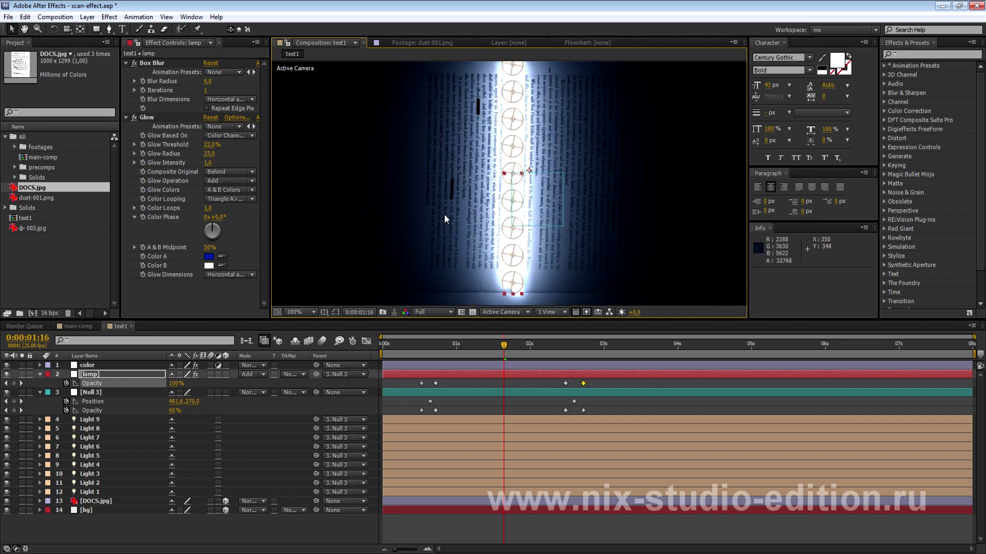
scroll(441, 216, down, 2)
scroll(442, 217, down, 1)
scroll(442, 217, up, 8)
scroll(447, 217, down, 5)
scroll(470, 211, down, 2)
scroll(447, 220, up, 2)
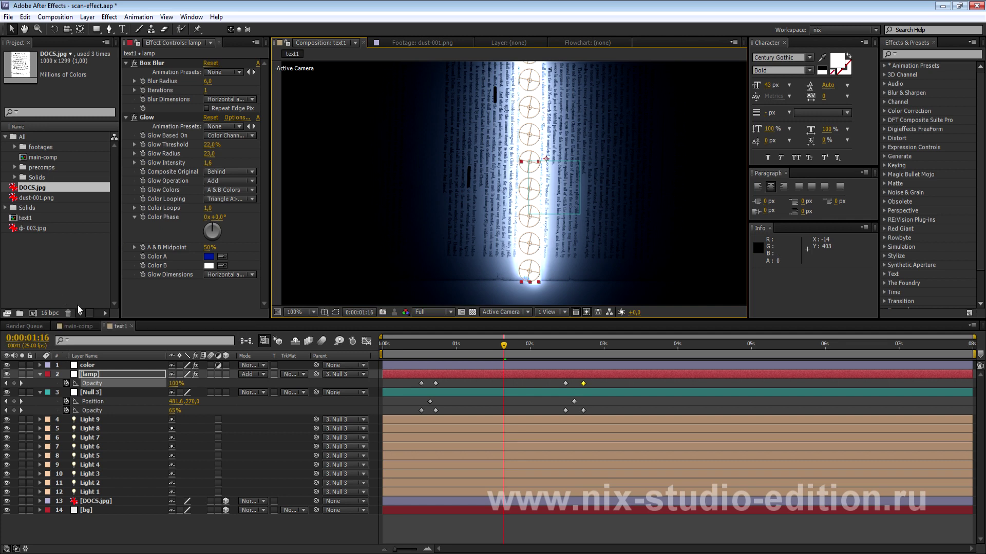
Step: Switch the project to 8 bpc and zoom in to inspect the lamp glow
alt+click(49, 314)
alt+click(51, 315)
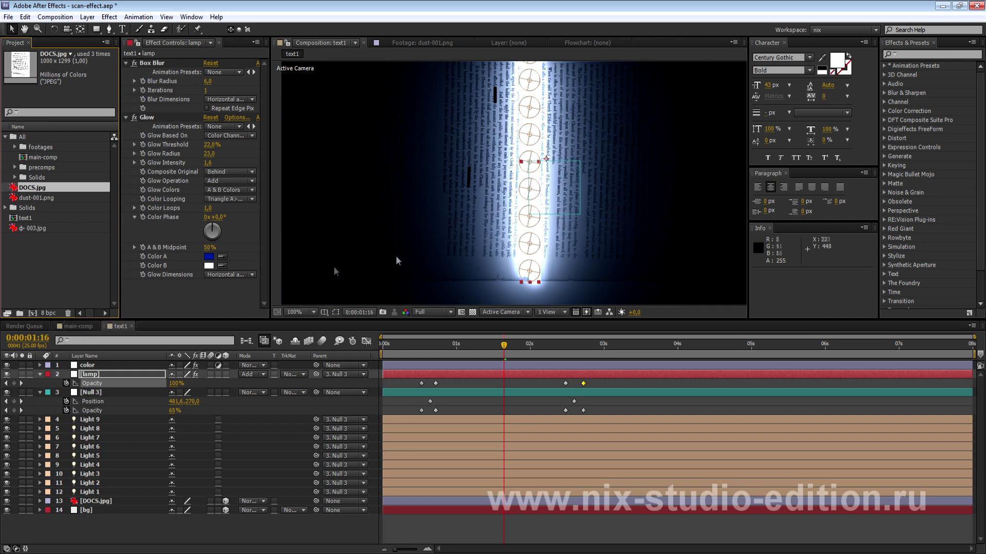
drag(396, 256, 420, 206)
scroll(418, 220, up, 1)
scroll(457, 176, up, 1)
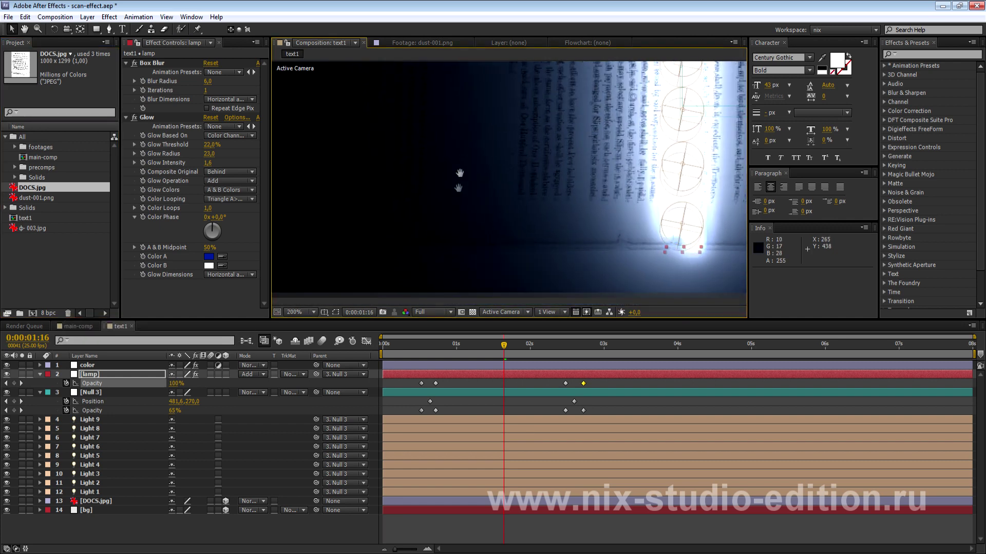
drag(450, 210, 540, 179)
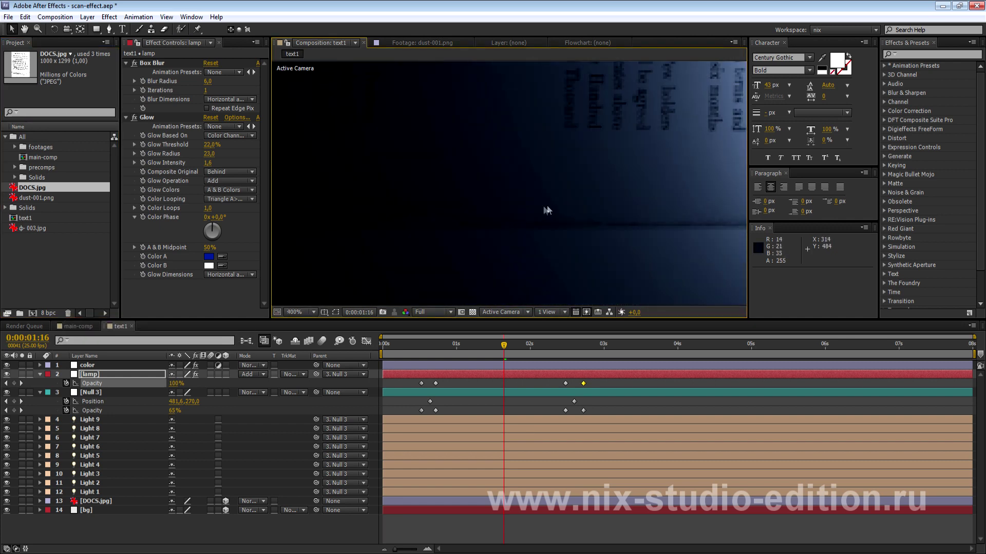
scroll(473, 229, down, 1)
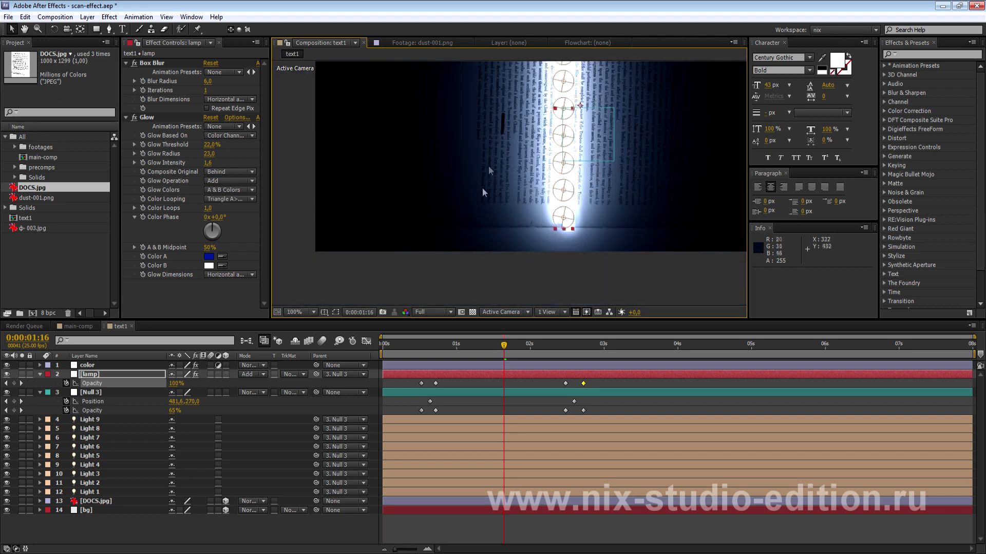
drag(369, 238, 422, 201)
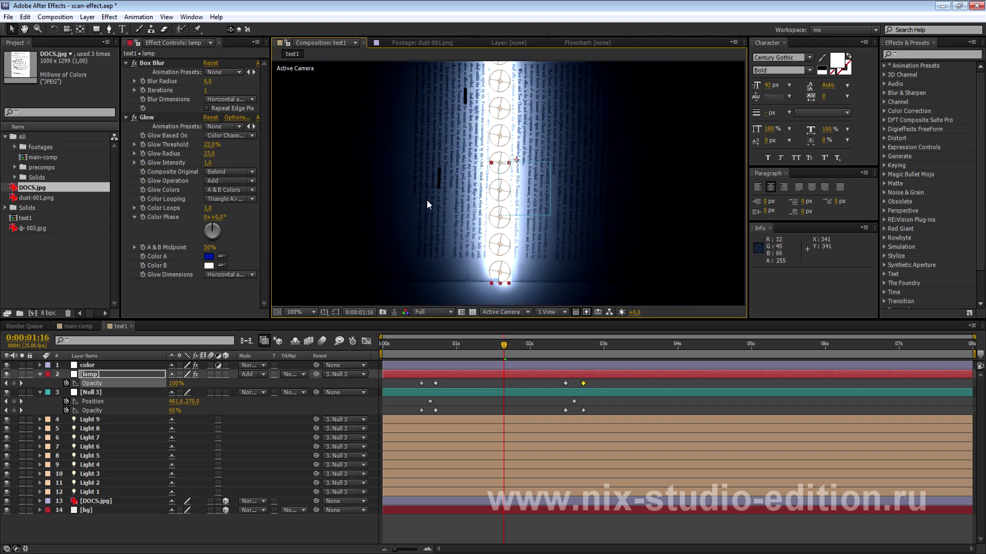
scroll(426, 199, down, 1)
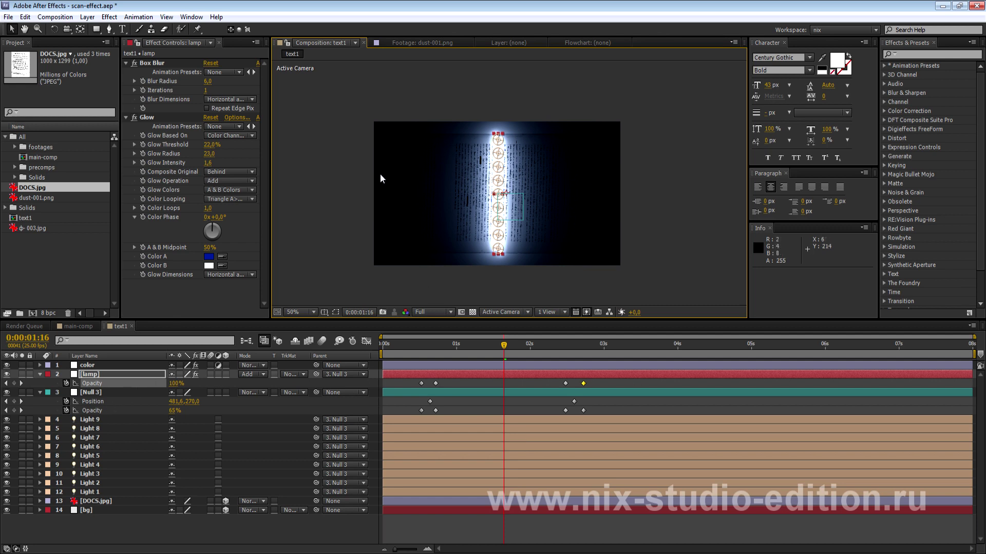
key(period)
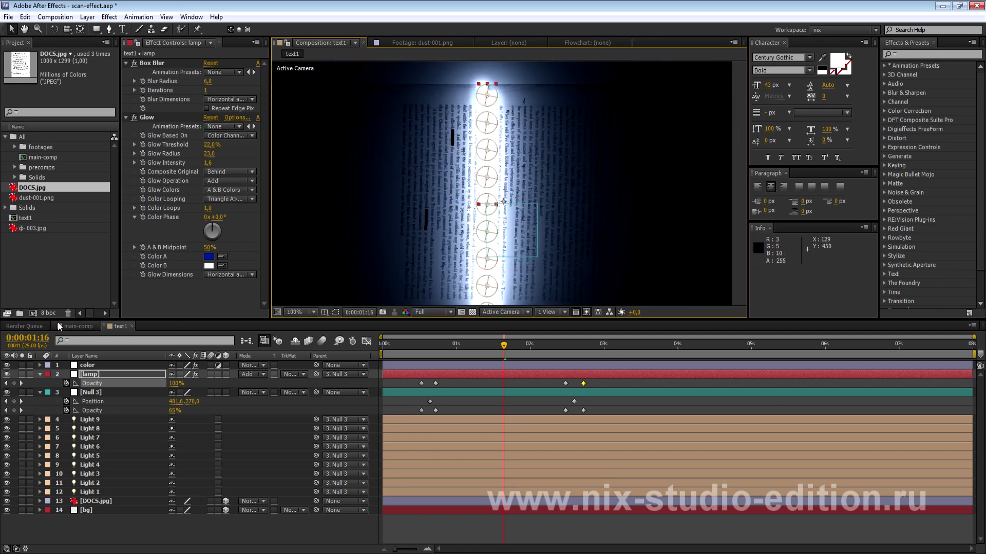
Step: Switch the project color depth back to 16 bpc and examine the glow
alt+click(41, 313)
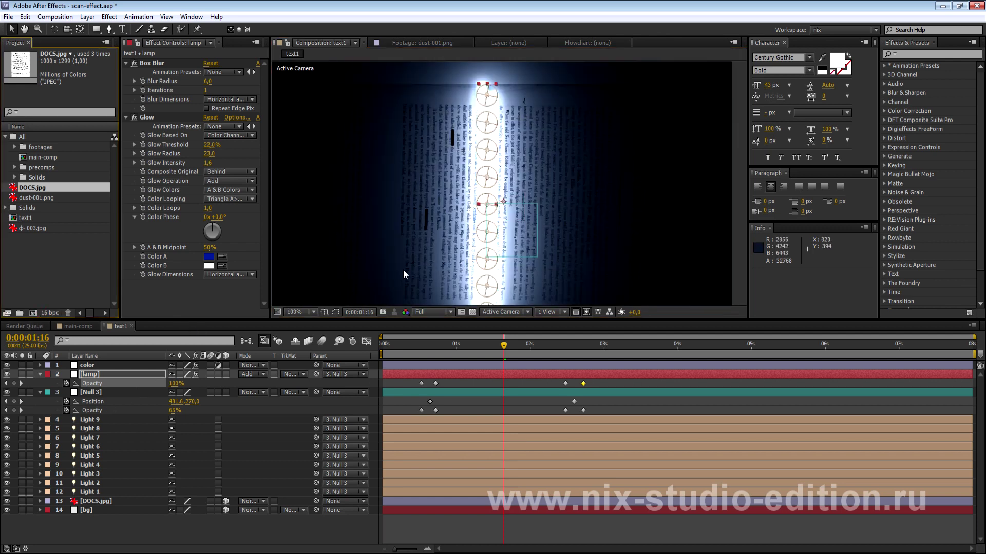
drag(402, 269, 461, 199)
drag(424, 254, 469, 211)
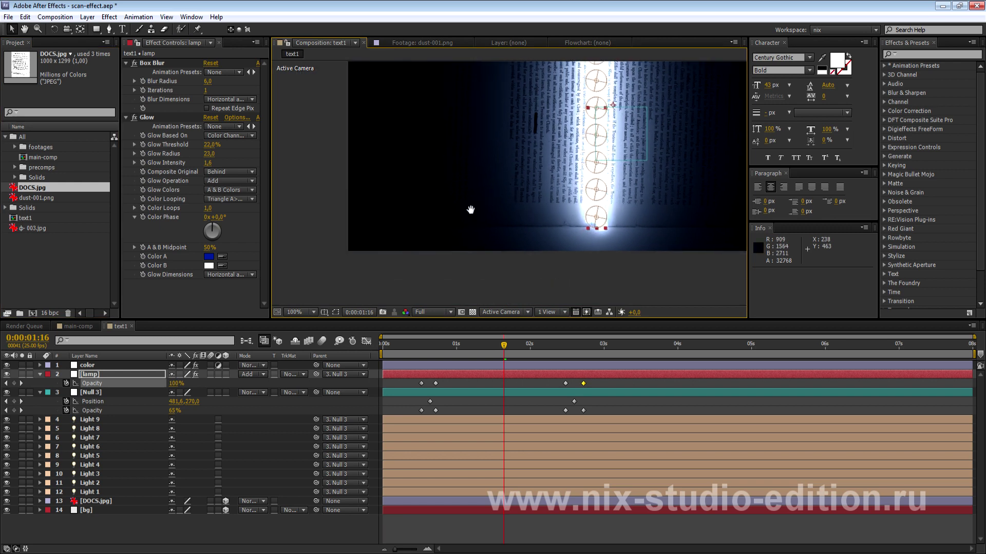
scroll(503, 170, up, 1)
scroll(553, 221, down, 1)
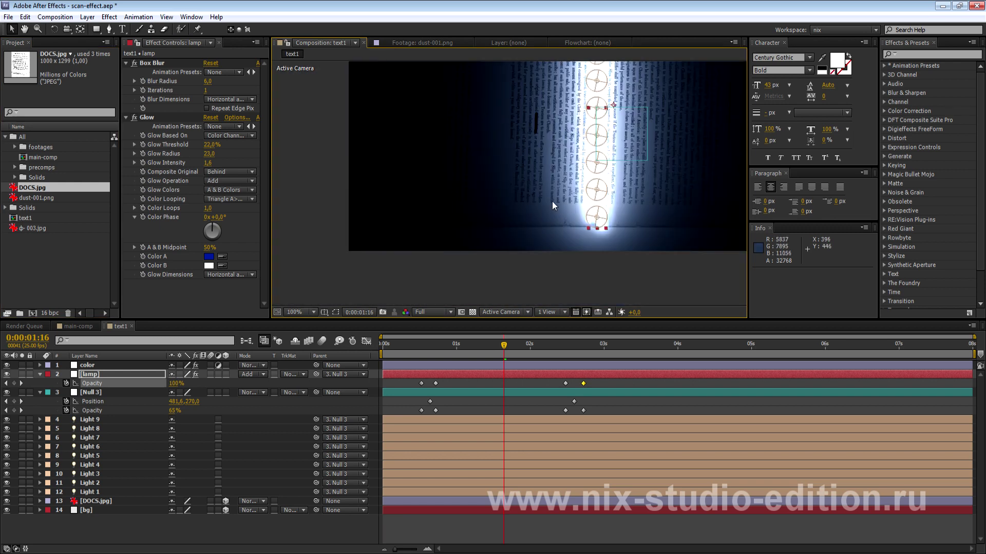
mouse_move(368, 229)
mouse_down()
mouse_move(432, 218)
mouse_move(415, 229)
mouse_up()
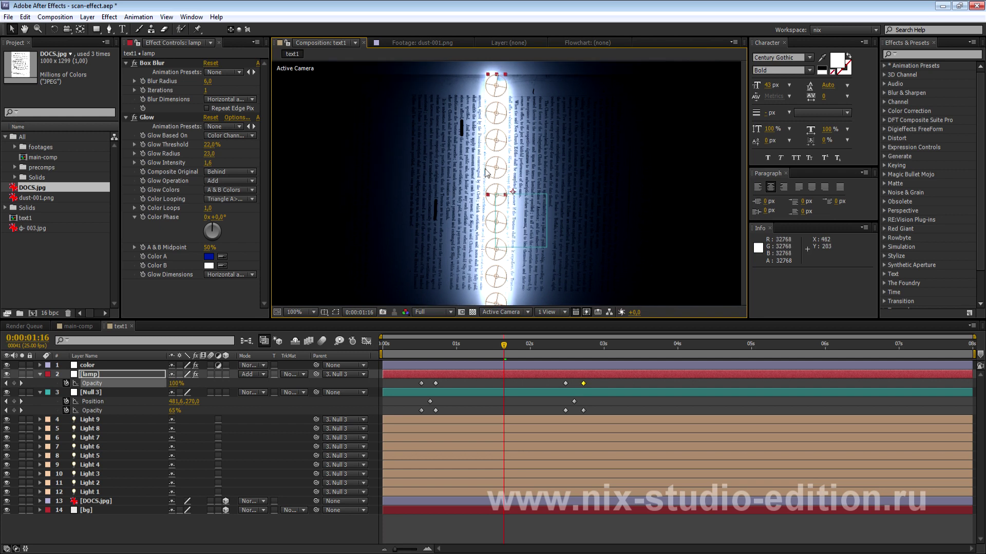
scroll(502, 206, down, 1)
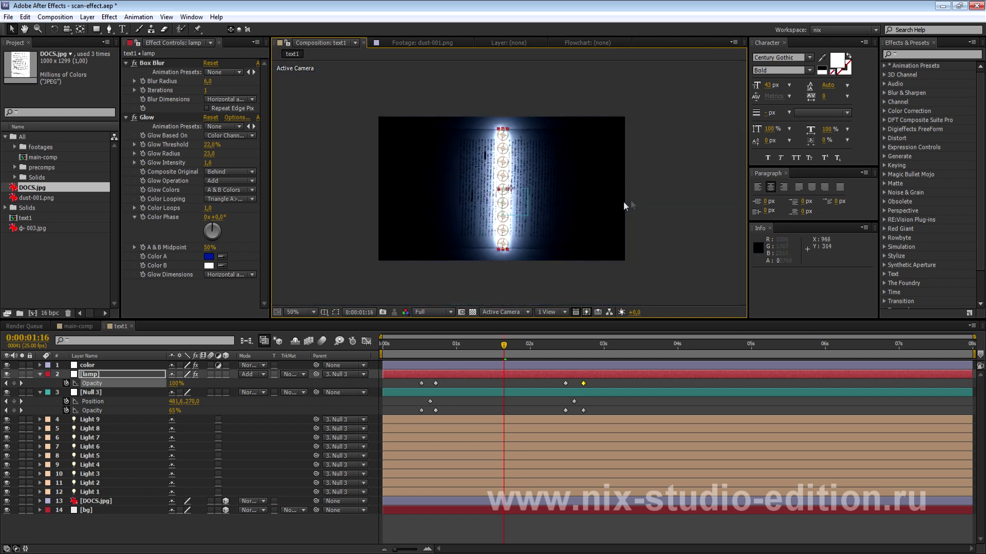
Step: Deselect the lamp, check its fade-out later on, and return to 0:00:01:12
click(316, 531)
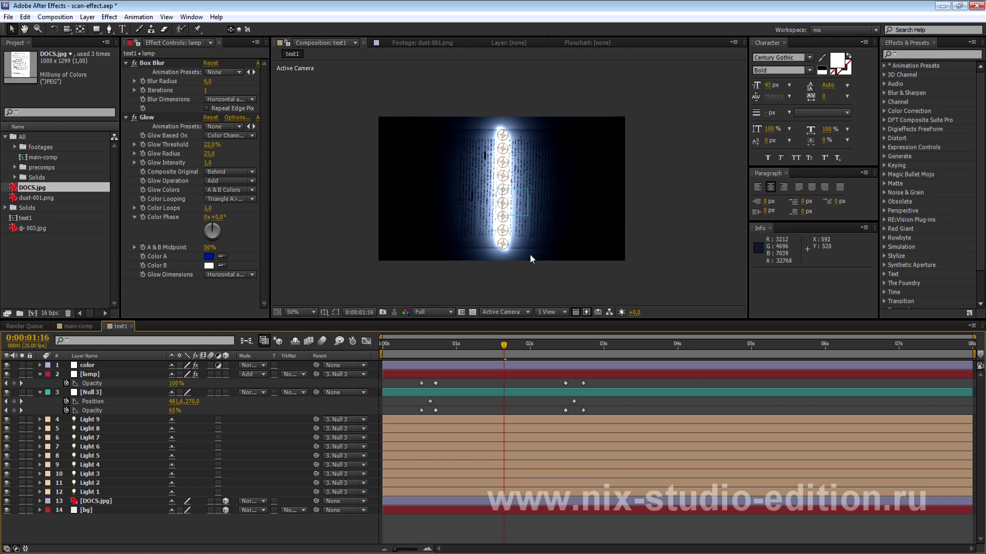
mouse_move(516, 351)
mouse_down()
mouse_move(596, 352)
mouse_move(630, 388)
mouse_move(589, 388)
mouse_up()
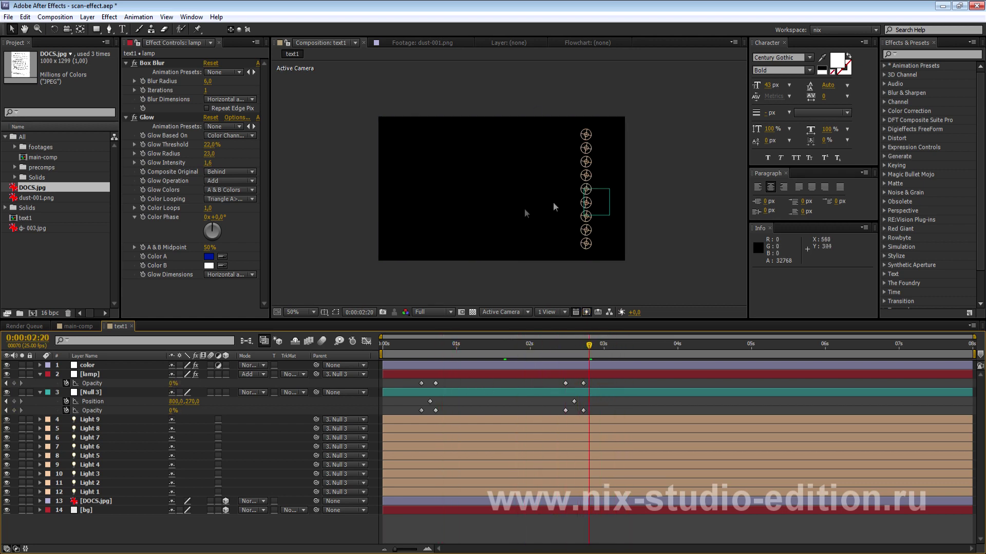
click(492, 352)
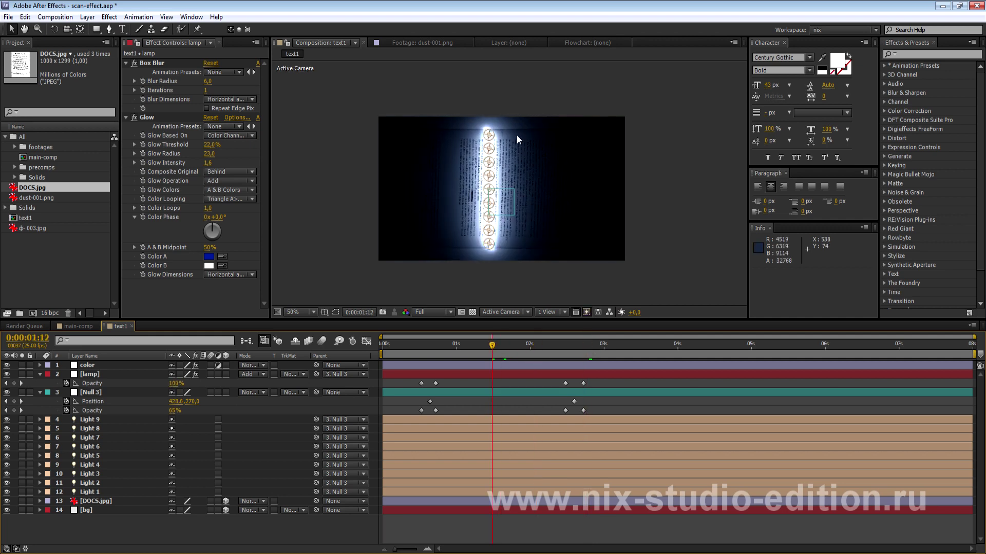
scroll(499, 171, up, 2)
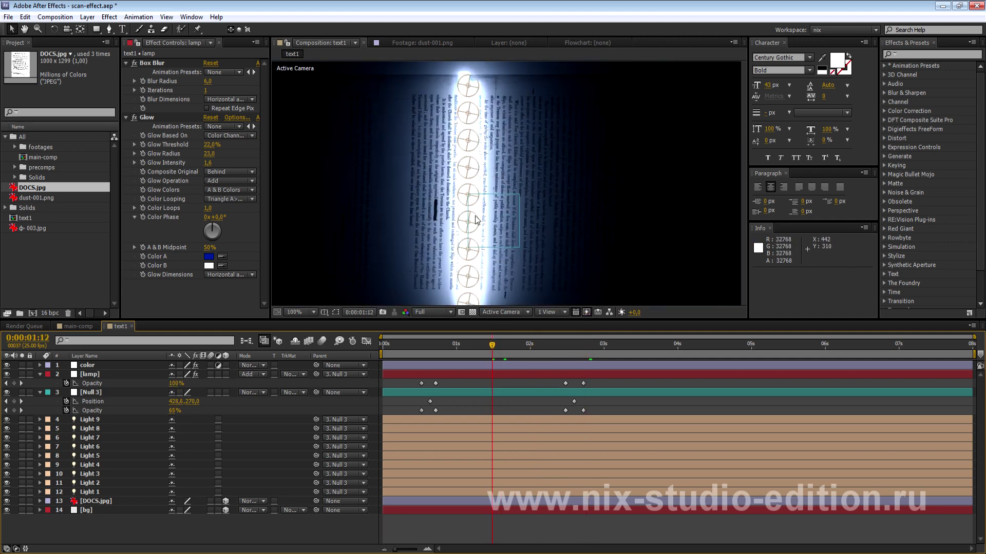
drag(352, 227, 520, 240)
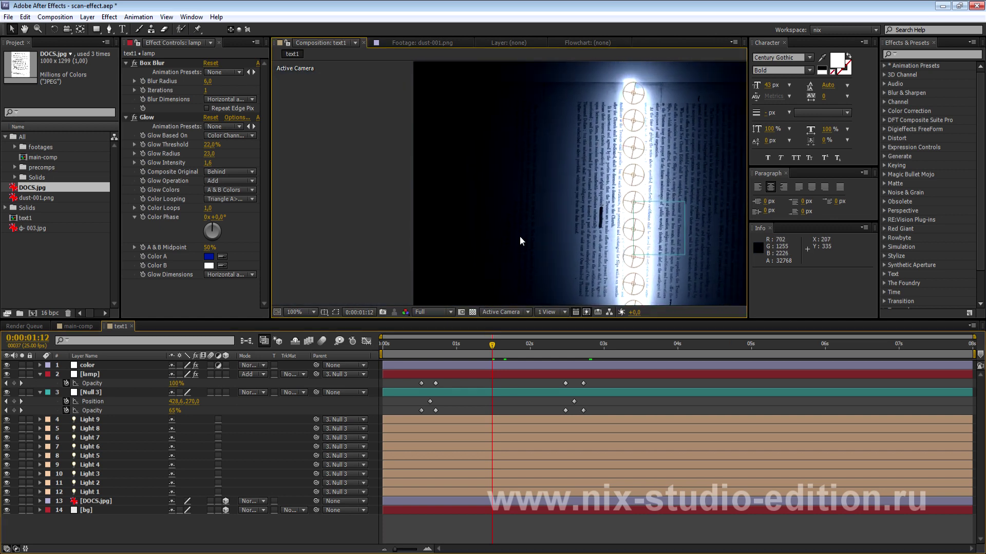
scroll(519, 235, up, 1)
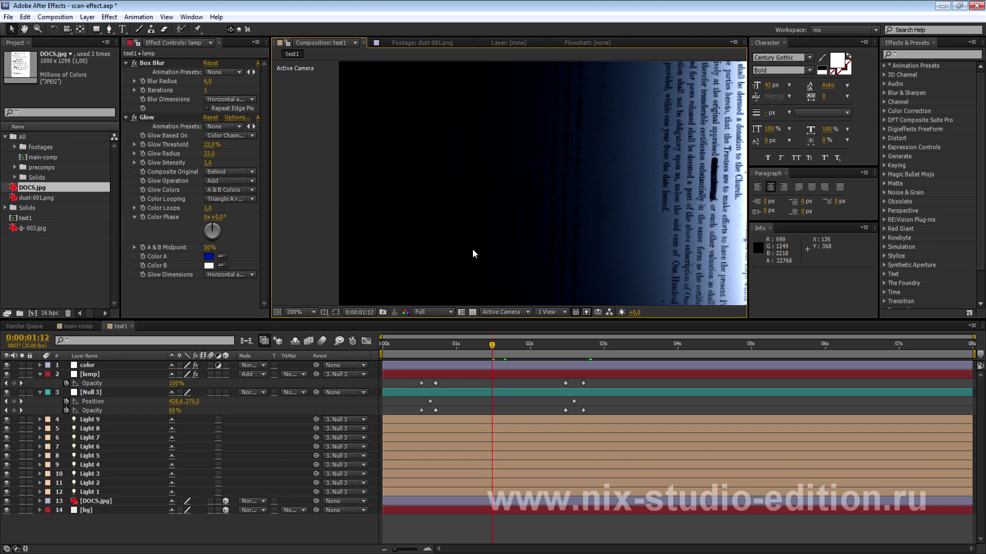
scroll(454, 232, down, 1)
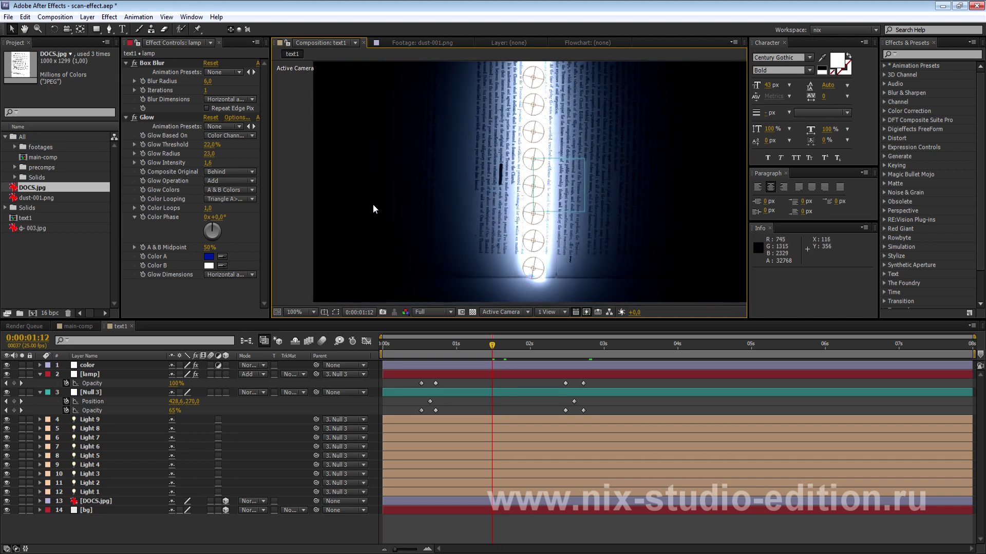
scroll(419, 189, down, 1)
Step: Collapse the layer properties and add an Ambient light at 5% intensity
key(u)
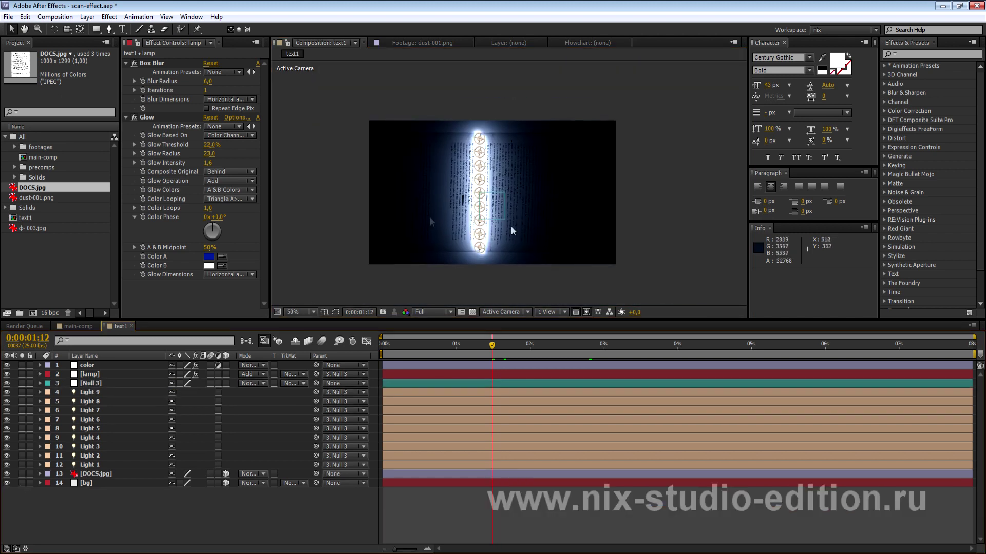
right_click(228, 506)
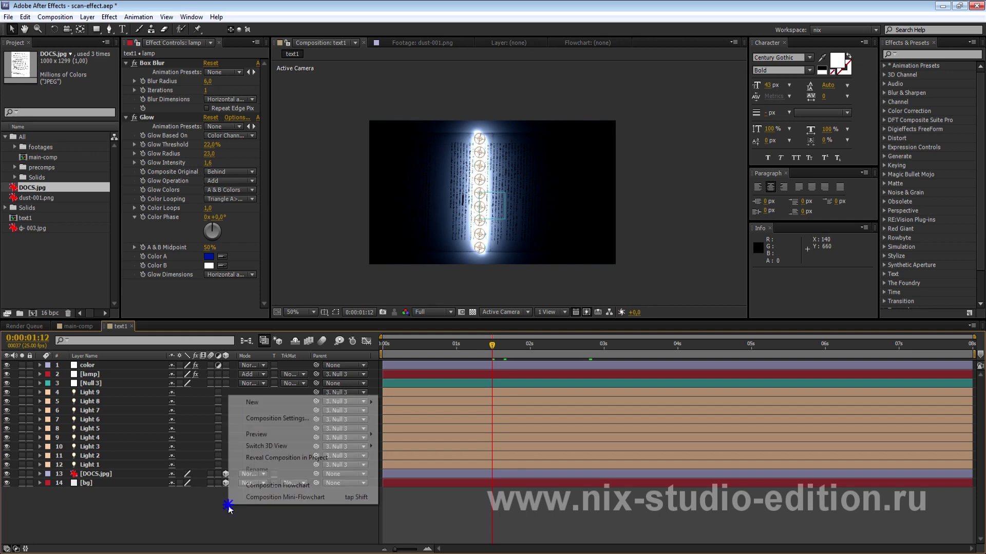
mouse_move(281, 402)
click(416, 441)
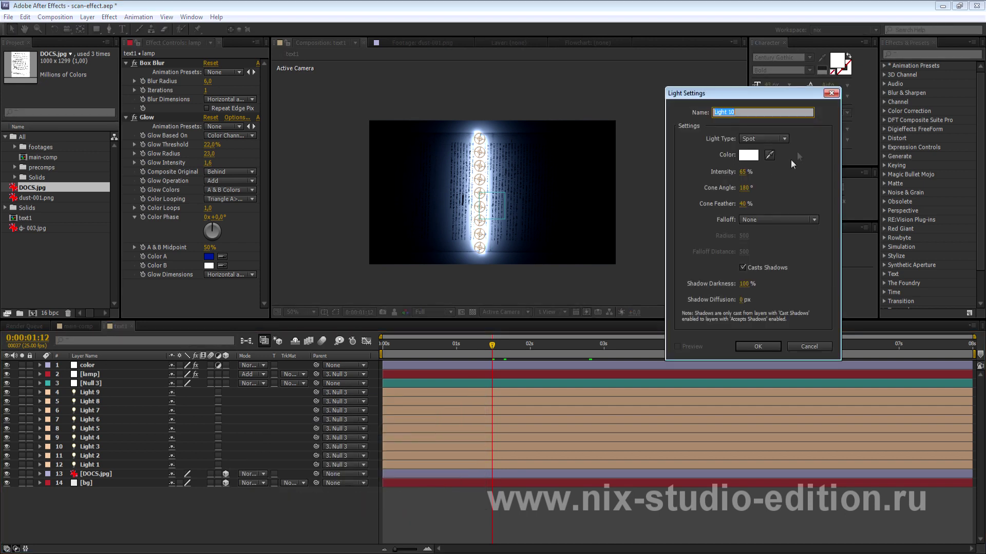
click(763, 140)
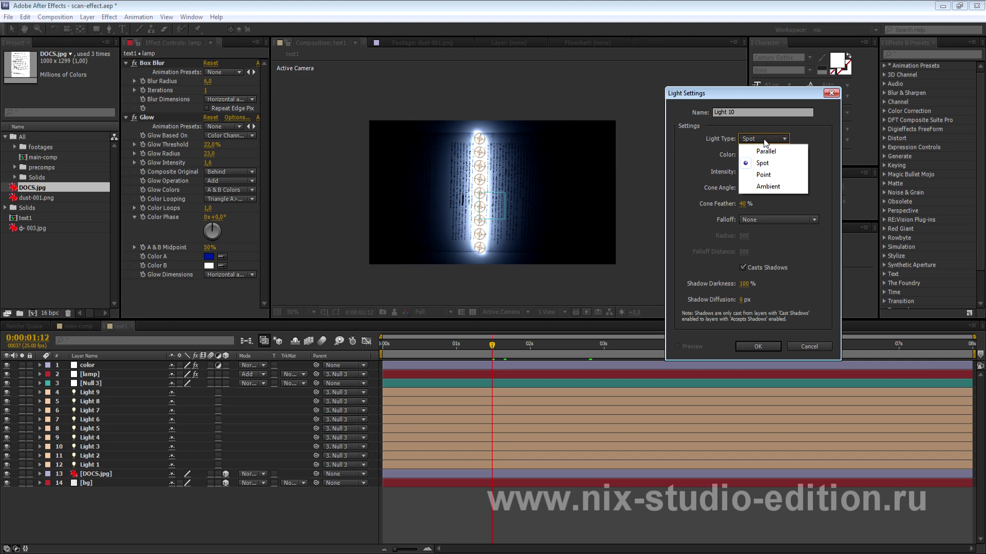
click(753, 185)
click(744, 173)
key(Return)
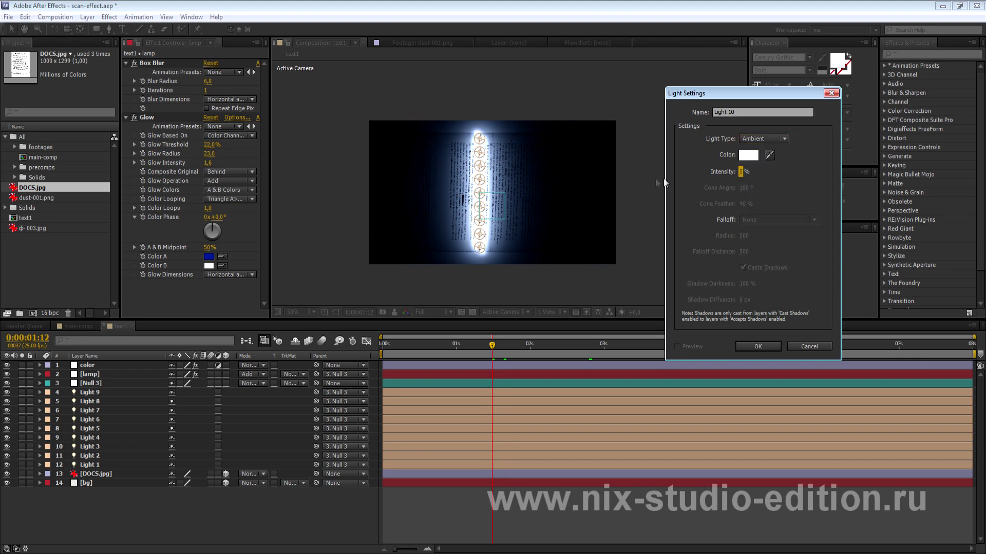
click(762, 352)
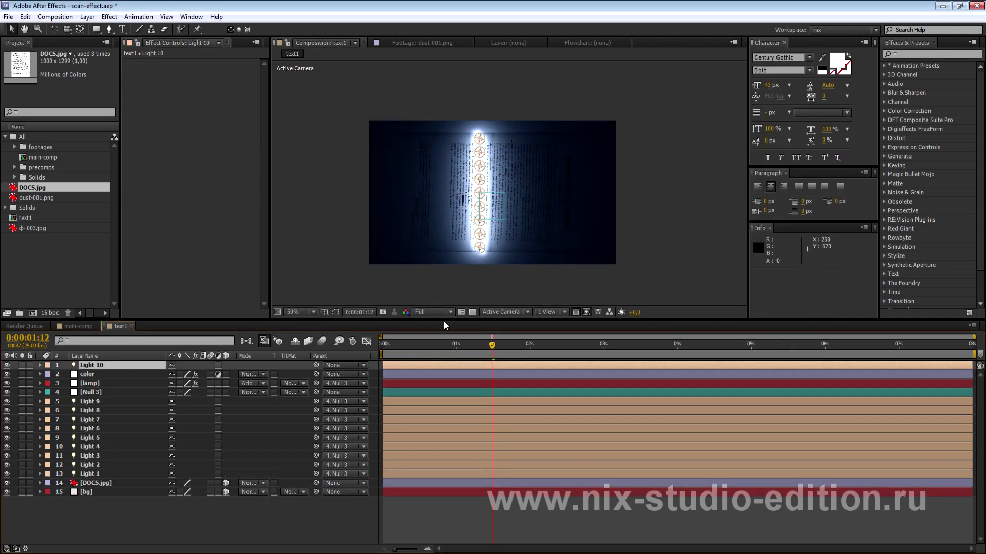
Step: Return to the composition start and reveal Light 10's Intensity property
key(Home)
drag(400, 216, 410, 201)
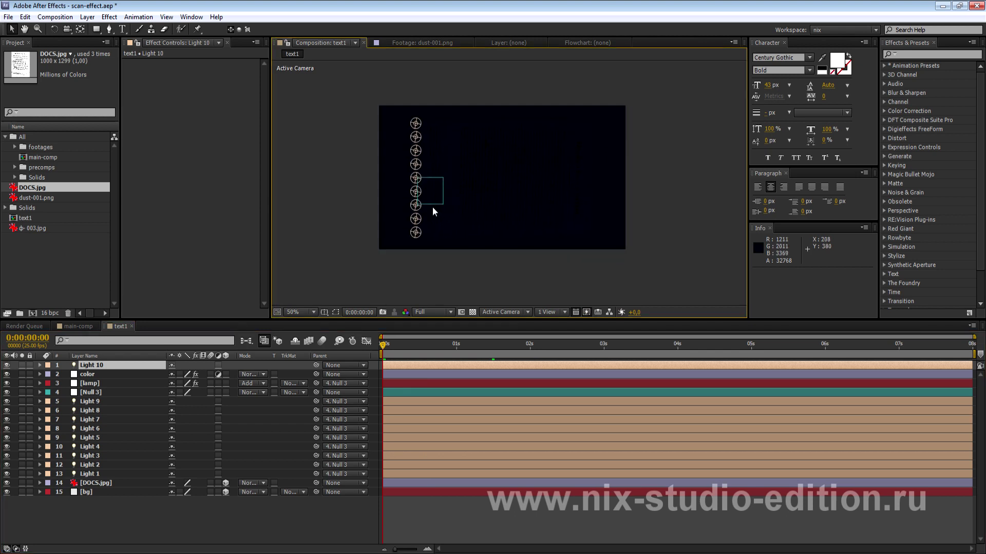
key(period)
mouse_move(524, 176)
mouse_down()
mouse_move(425, 225)
mouse_move(572, 186)
mouse_up()
key(comma)
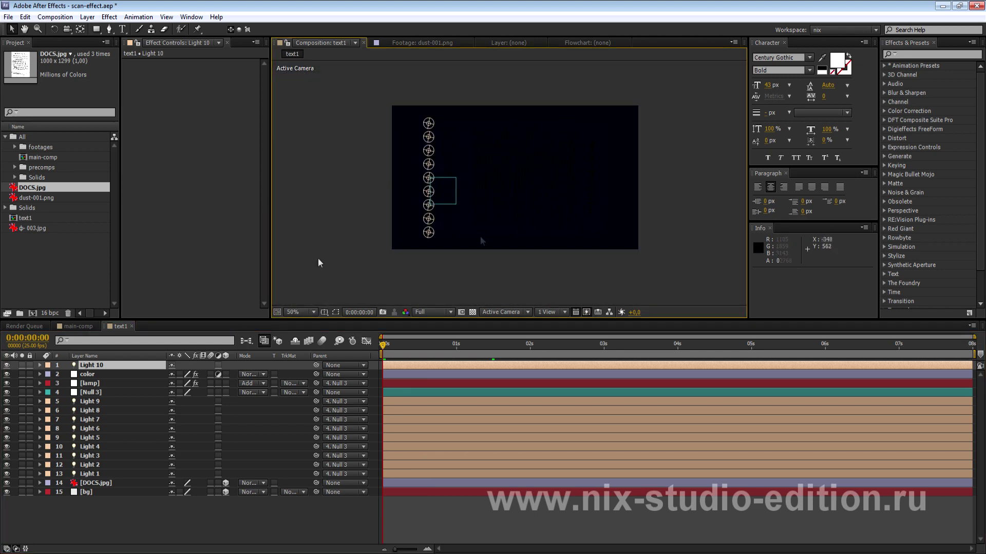
click(103, 365)
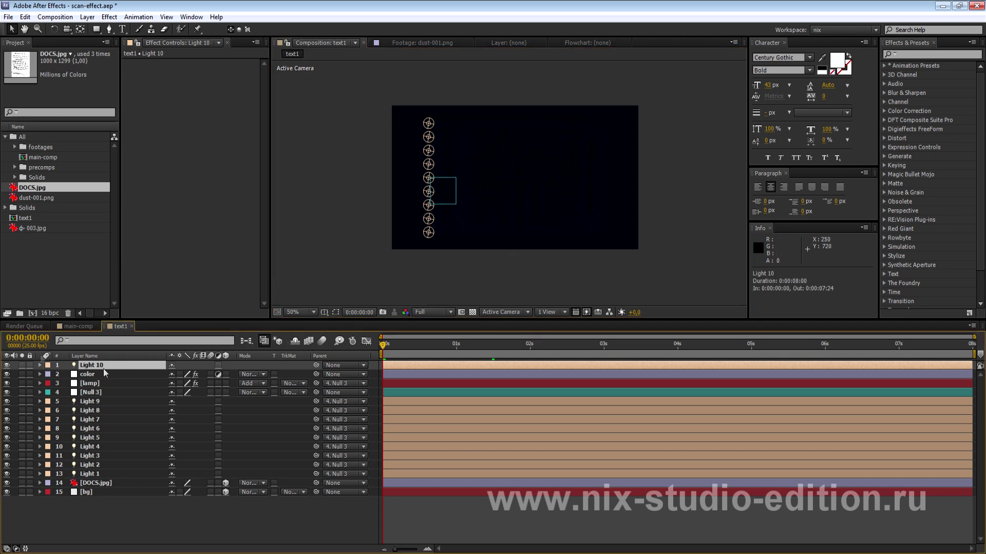
key(t)
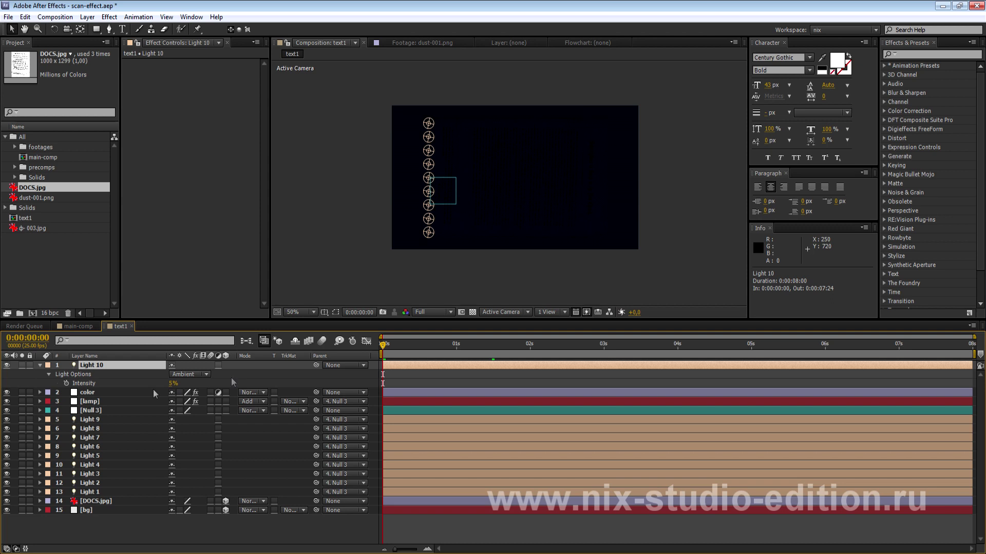
Step: Keyframe the ambient light's Intensity from 0% at an earlier frame to 5% at 0:00:00:18
click(66, 383)
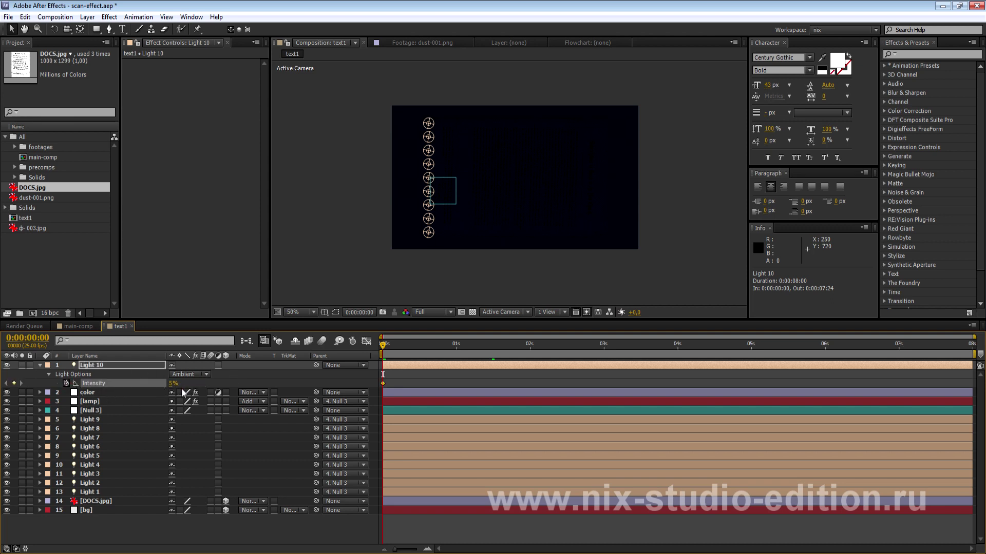
drag(385, 344, 438, 348)
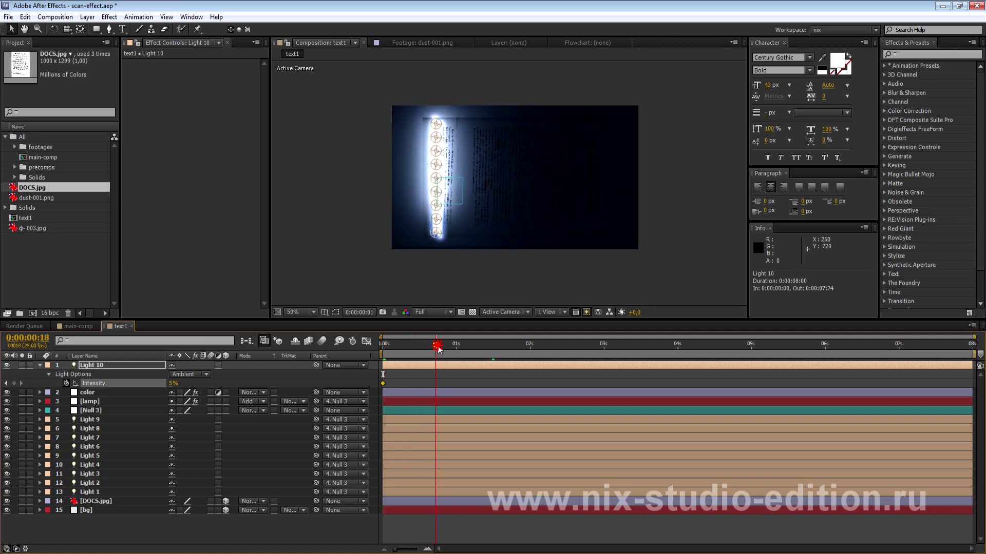
drag(382, 383, 435, 383)
mouse_move(385, 347)
mouse_down()
mouse_move(412, 349)
mouse_move(415, 366)
mouse_up()
click(172, 384)
text(0)
key(Return)
key(Page_Up)
key(Page_Up)
key(Page_Up)
Step: Rename the Light 10 layer to amb and collapse its properties
click(96, 368)
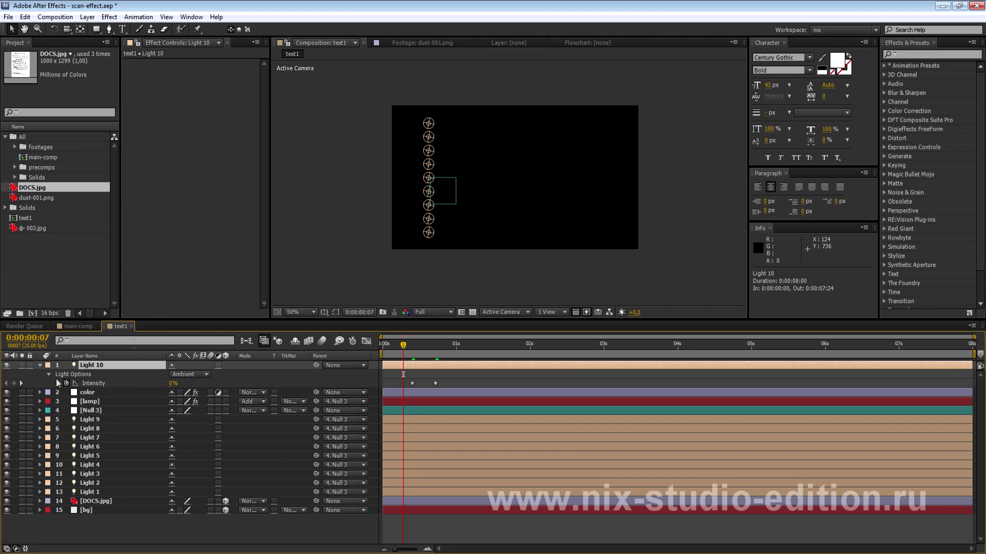
key(Return)
text(anb)
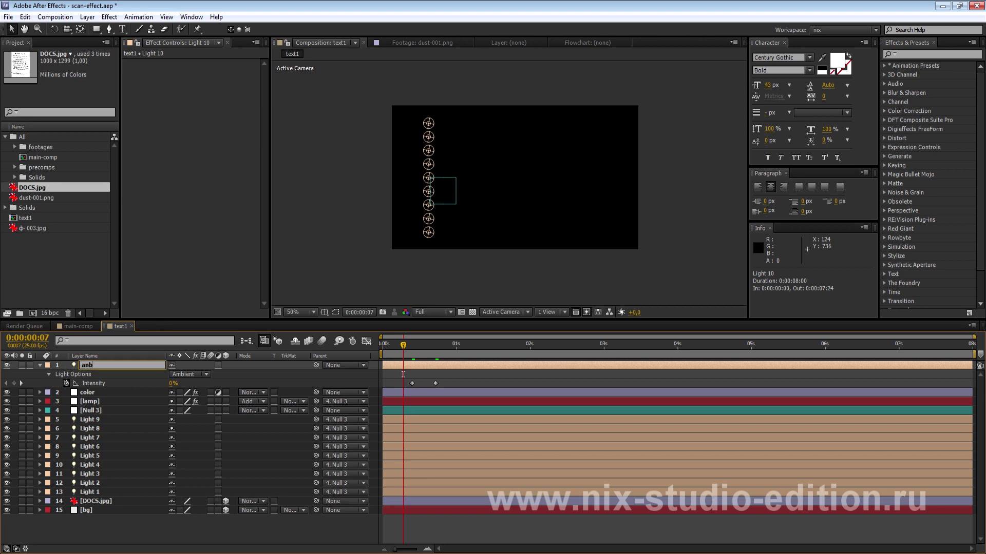
key(Return)
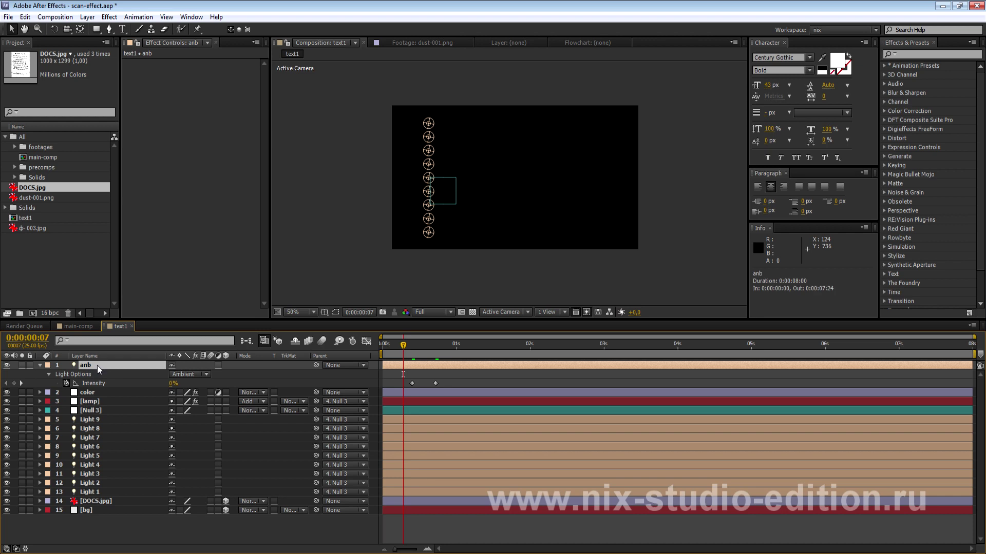
key(Return)
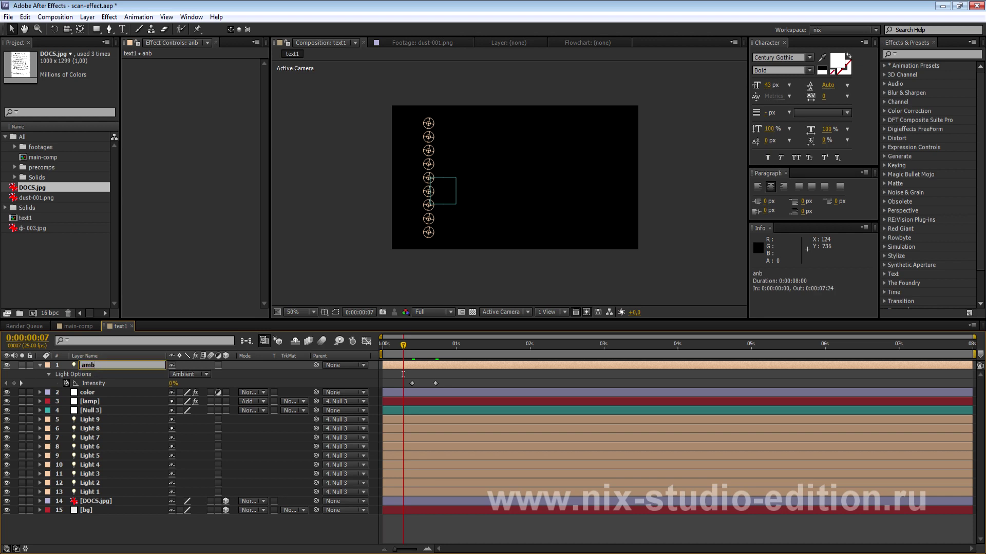
key(Return)
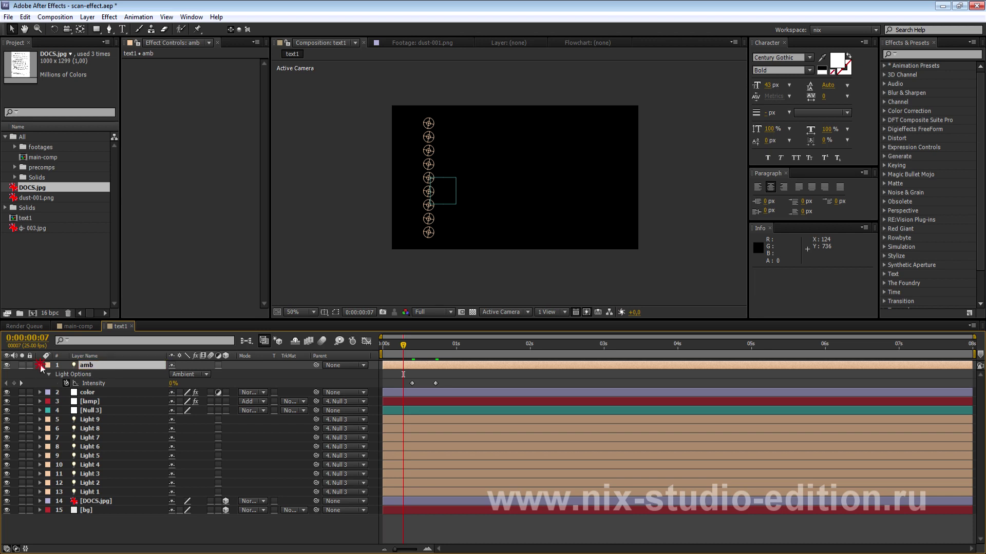
click(40, 365)
click(180, 519)
mouse_move(528, 344)
mouse_down()
mouse_move(577, 344)
mouse_move(538, 359)
mouse_move(642, 354)
mouse_up()
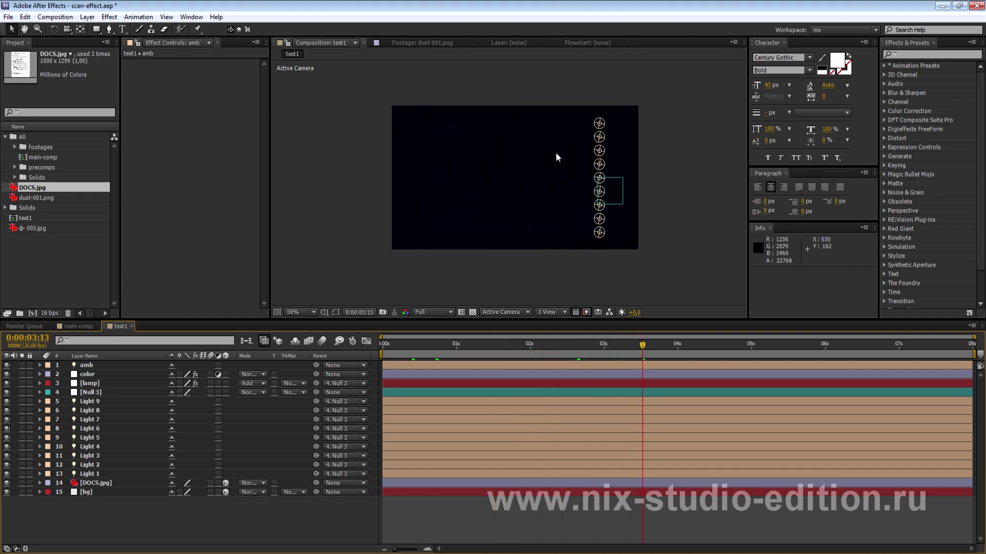
click(81, 328)
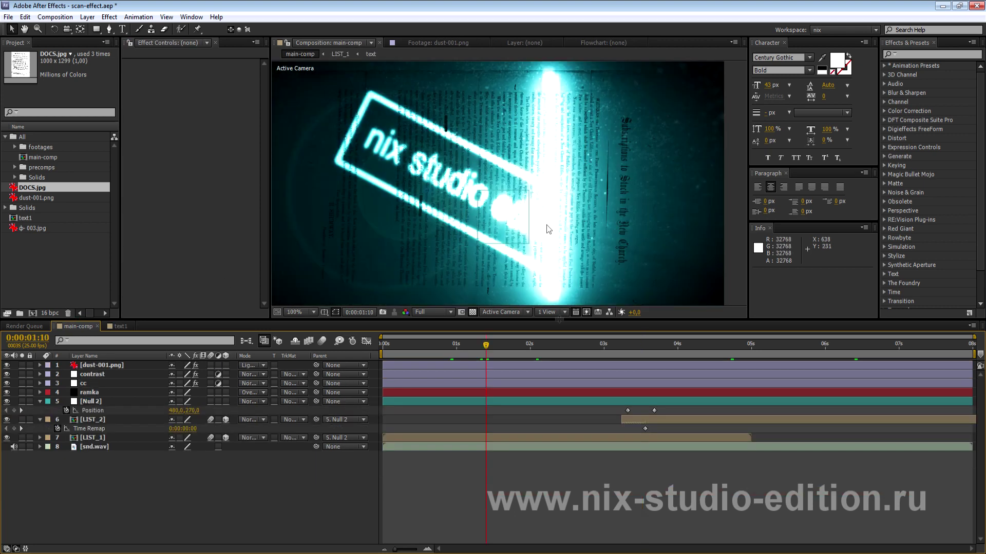
click(618, 354)
key(space)
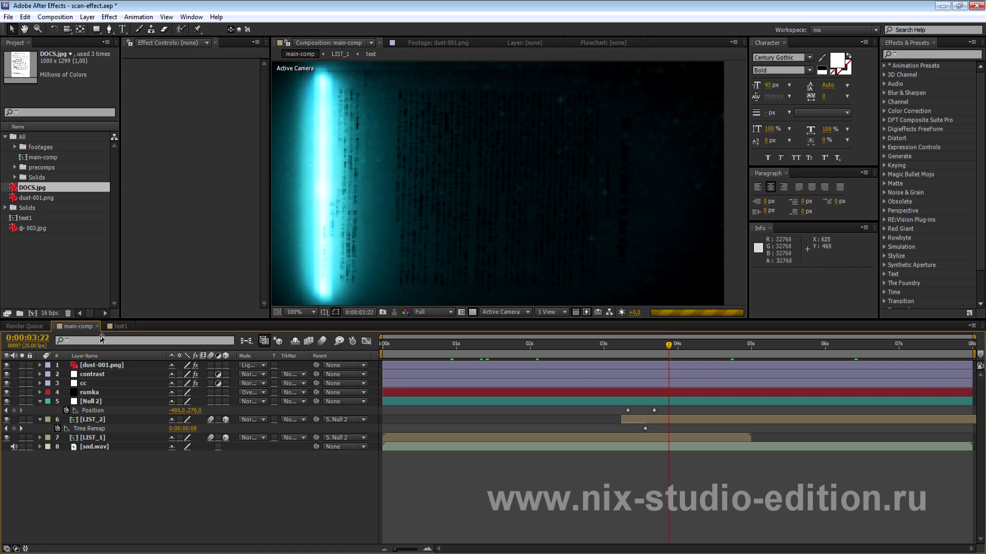
click(118, 327)
drag(489, 349, 559, 375)
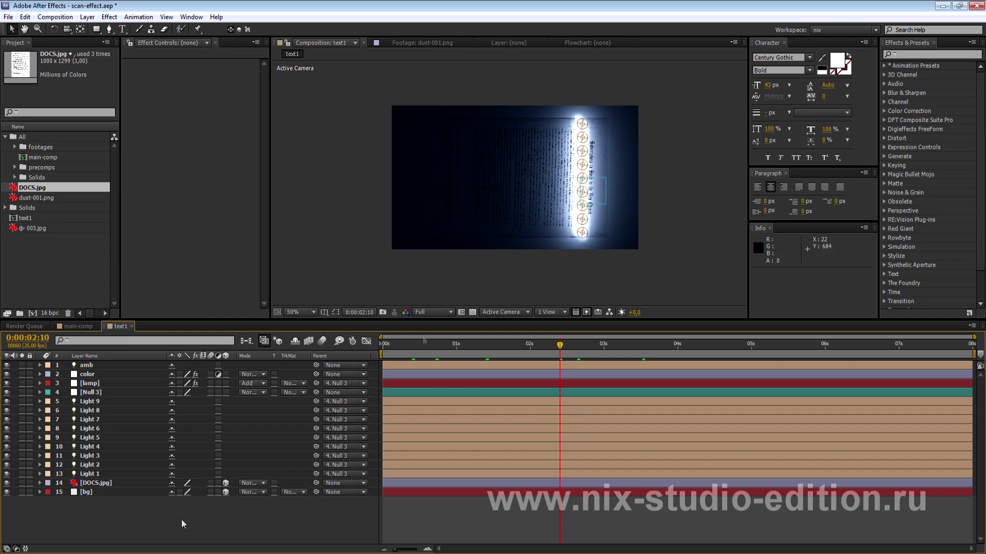
key(.)
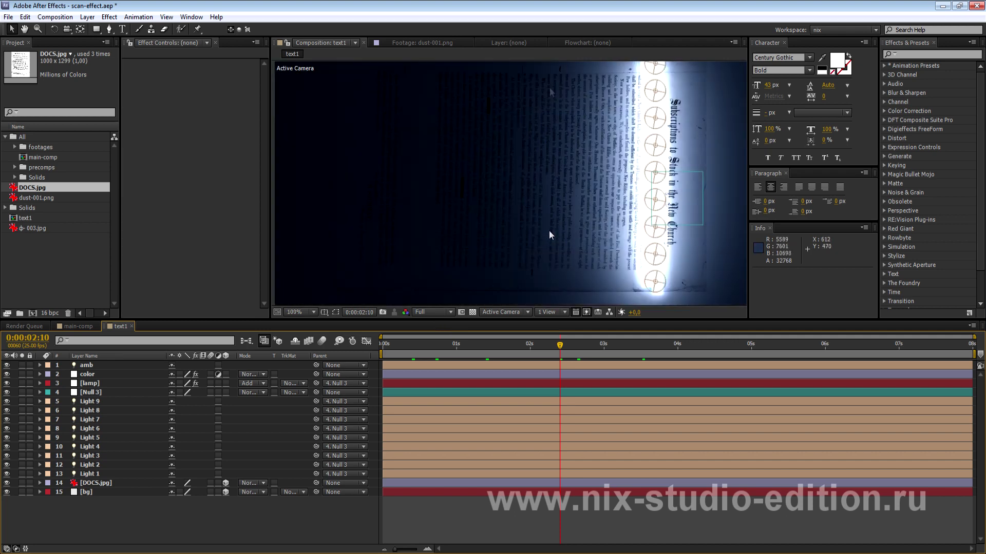
key(ctrl+t)
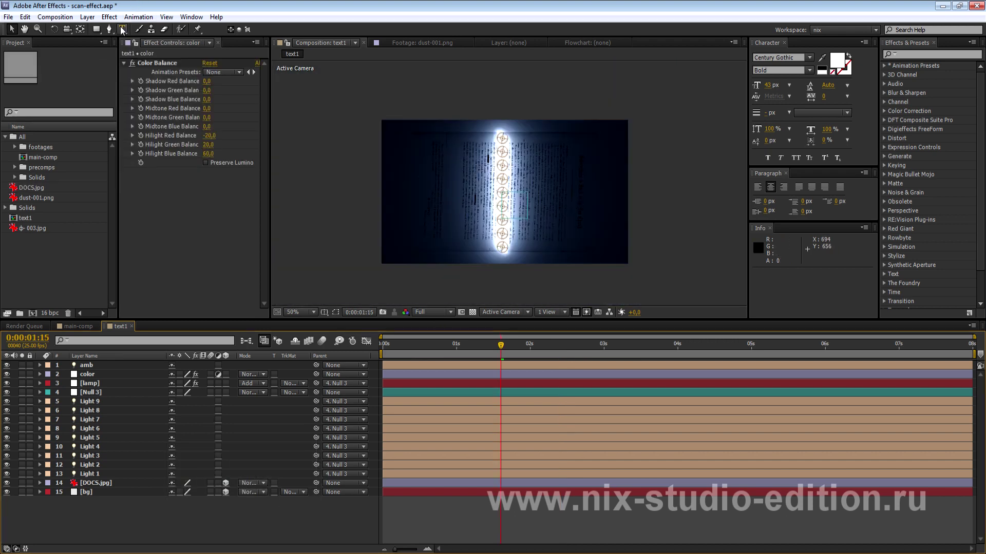
Step: Add a NIX STUDIO EDITION text layer and draw a rectangle mask framing it
click(451, 191)
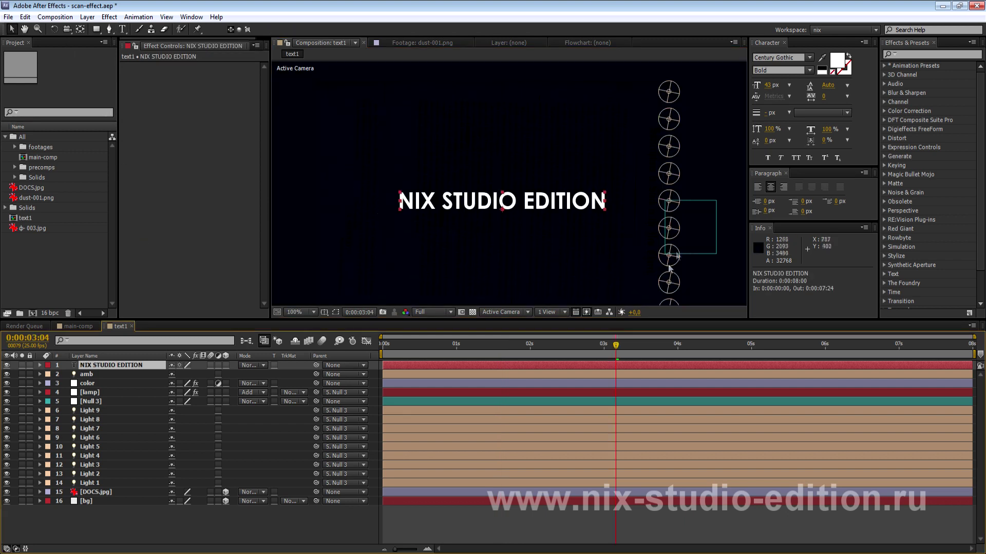
click(96, 29)
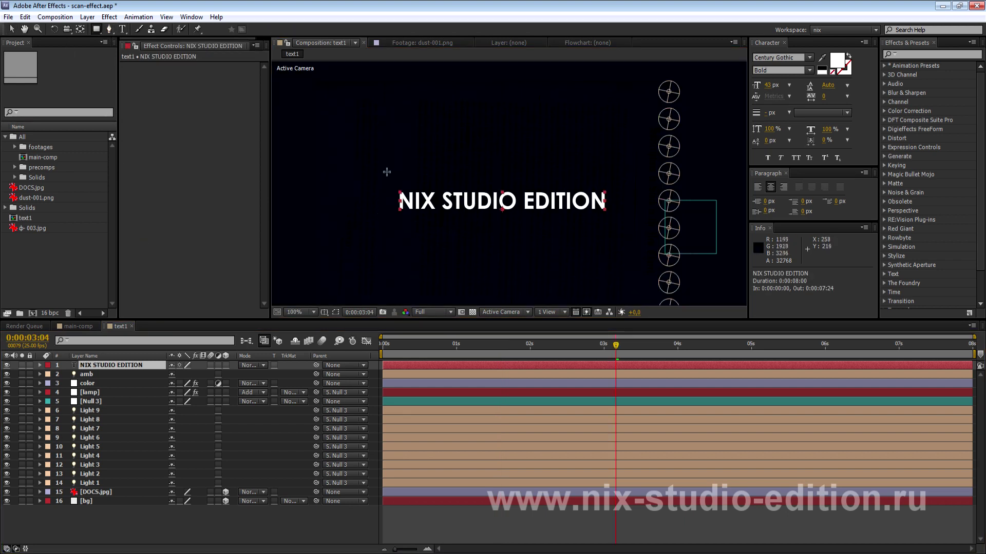
drag(382, 172, 624, 232)
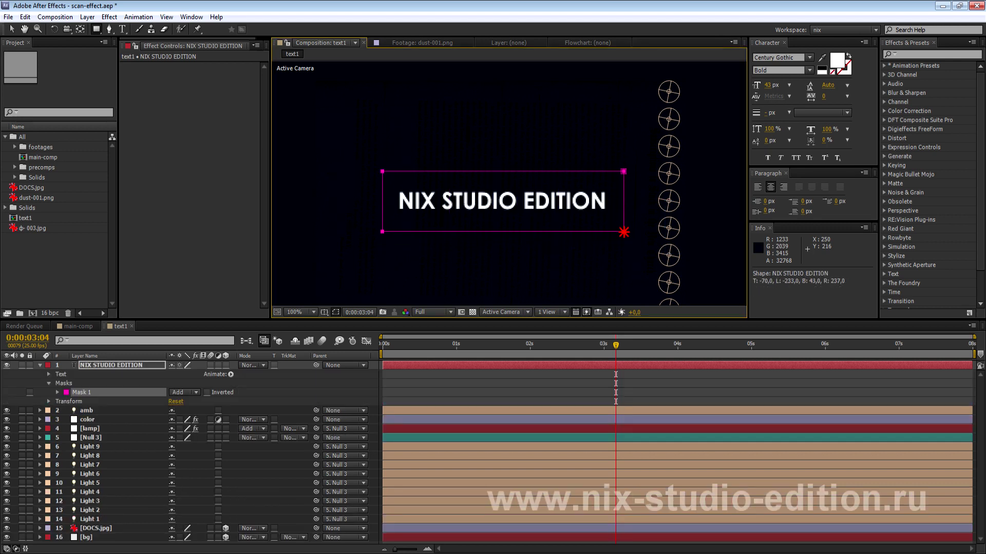
click(113, 377)
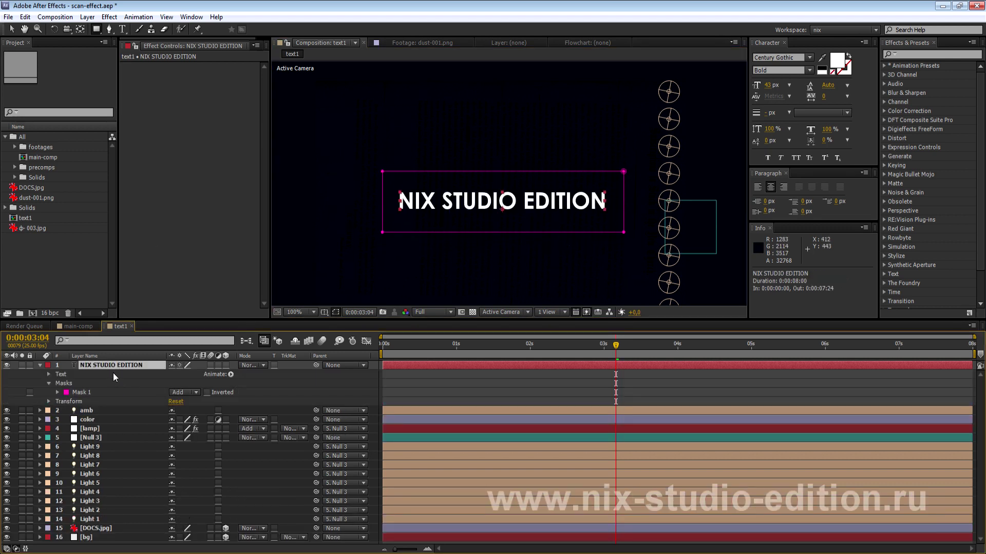
click(110, 17)
Step: Apply the Generate > Stroke effect to the title and set Brush Size to 3
mouse_move(154, 175)
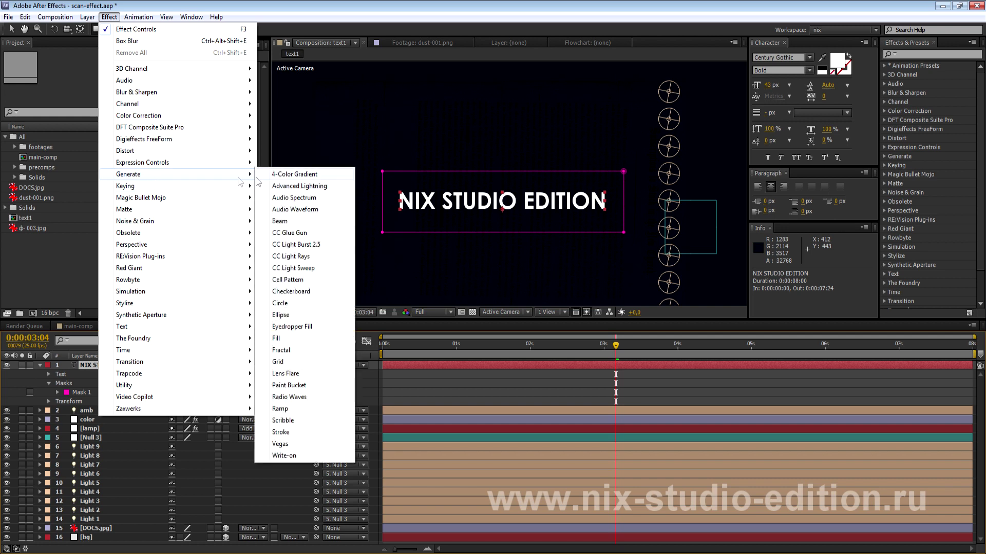
click(281, 432)
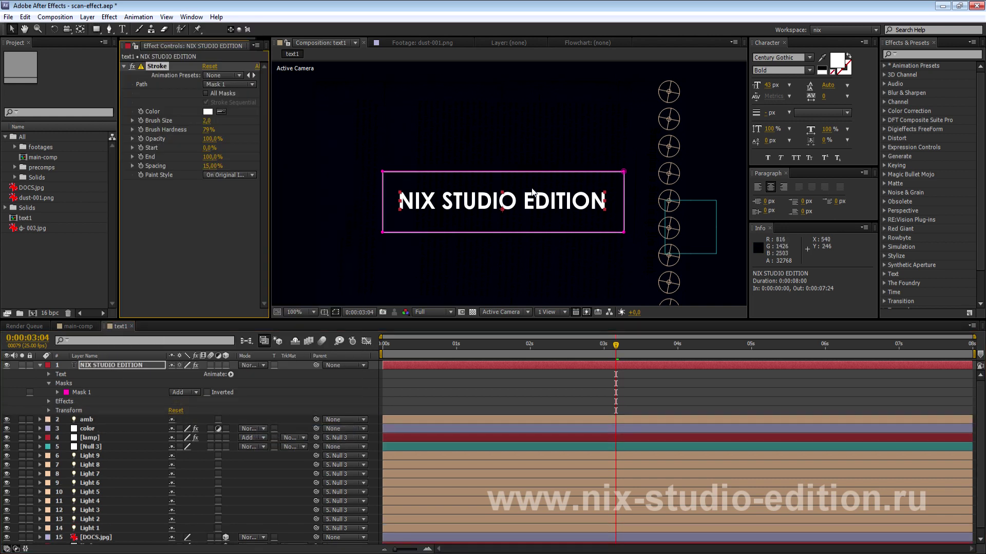
click(141, 67)
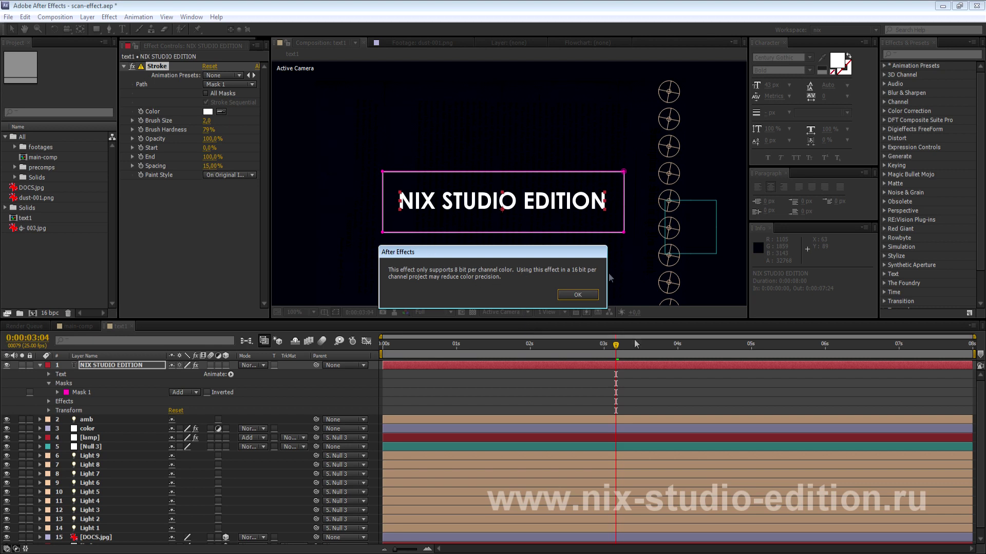
click(574, 295)
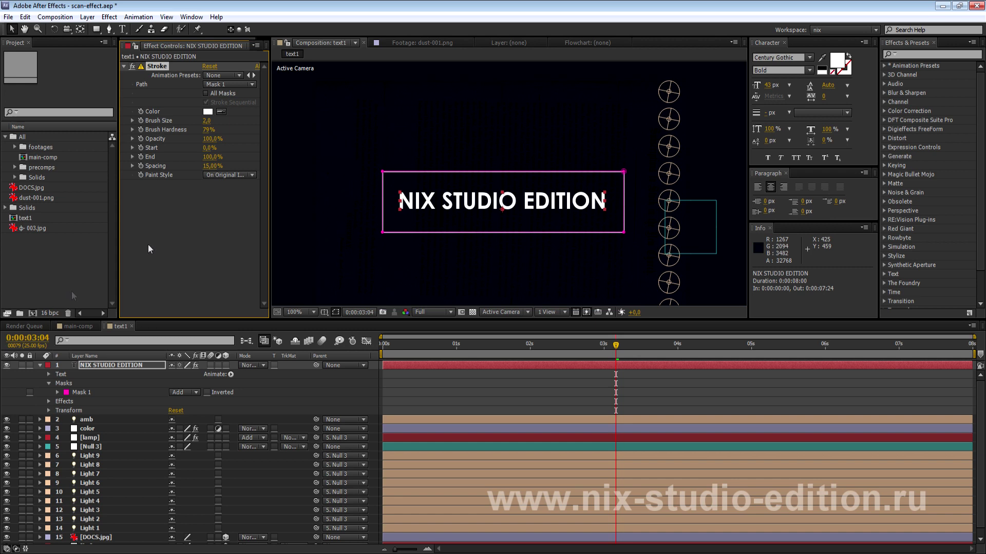
click(207, 120)
text(3)
key(Return)
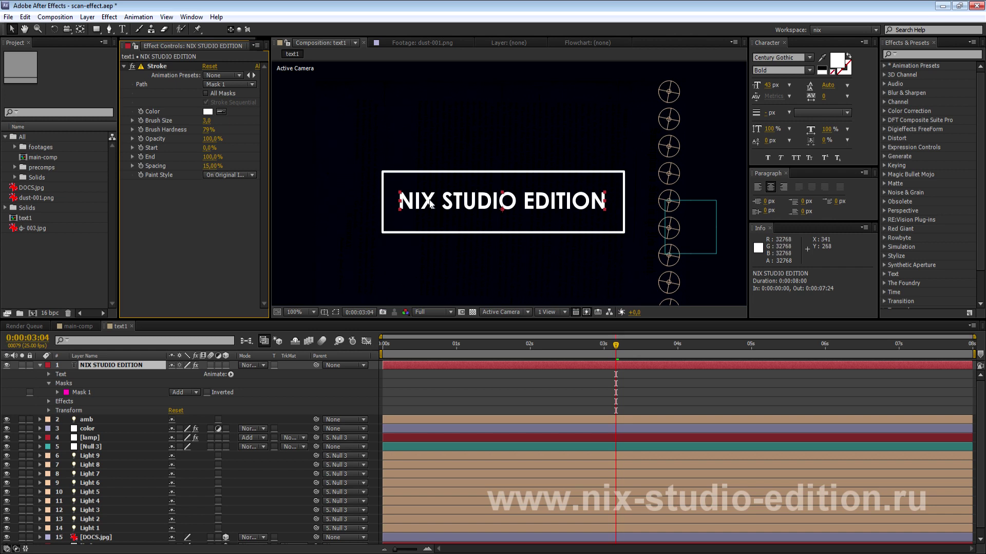
Step: Rotate the NIX STUDIO EDITION title layer to 15° at frame 0:00:00:15
click(108, 366)
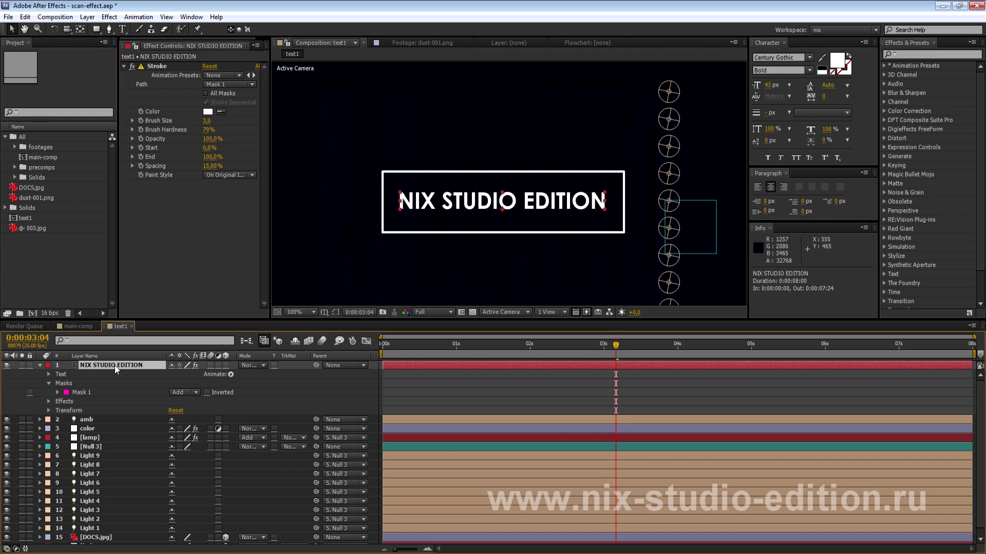
click(432, 348)
key(r)
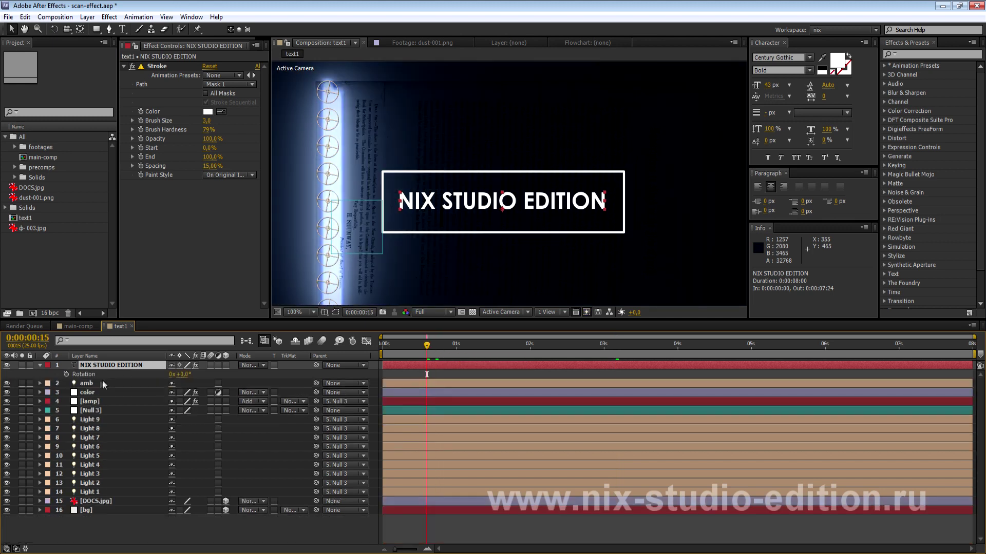
click(183, 374)
key(Return)
scroll(371, 172, down, 2)
scroll(394, 189, up, 2)
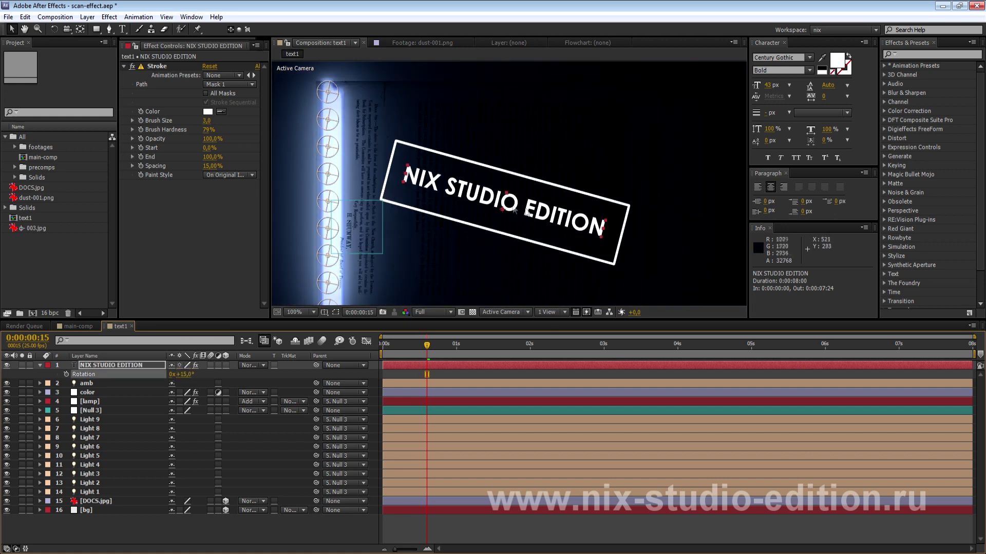
key(Return)
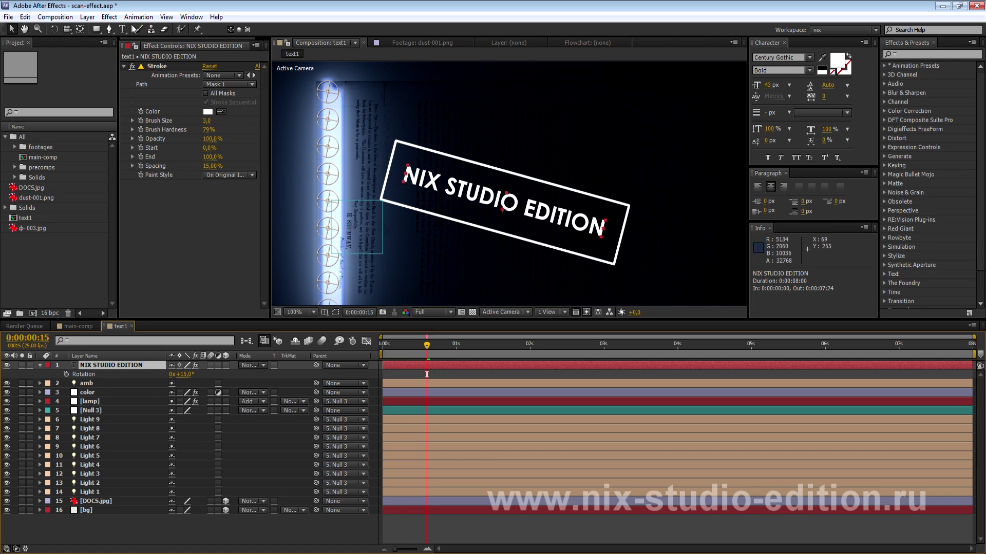
Step: Apply Stylize > Glow to the NIX STUDIO EDITION title layer and collapse its settings
click(109, 17)
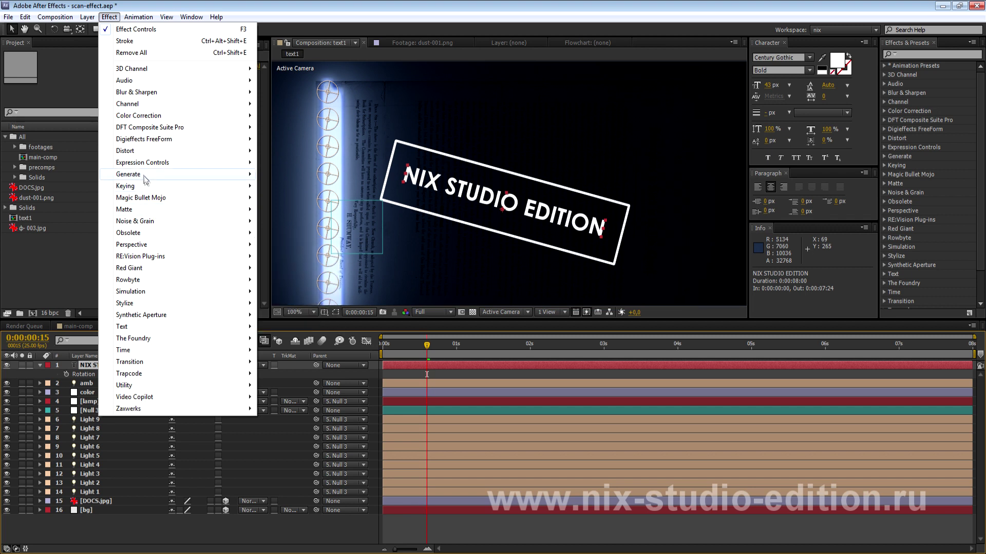
mouse_move(154, 304)
click(302, 445)
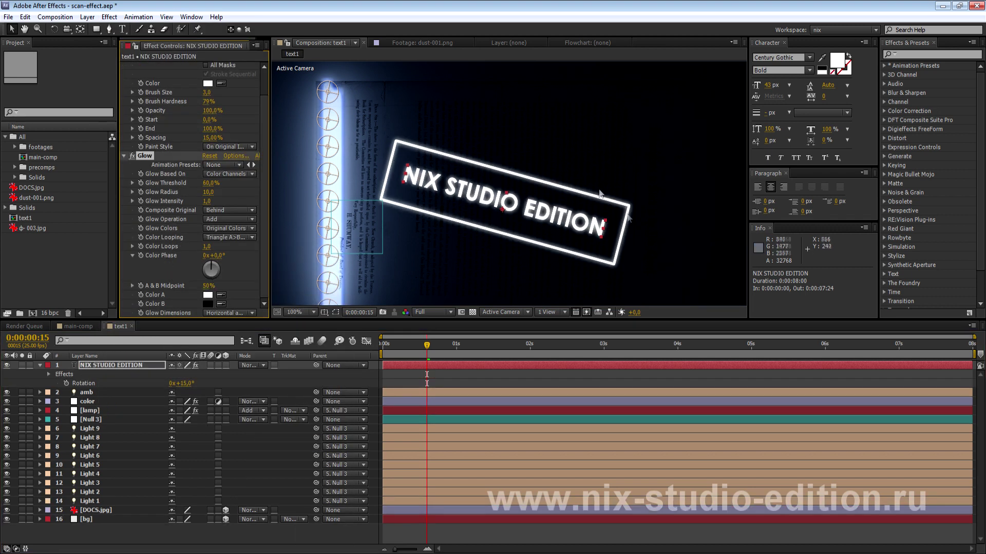
click(126, 156)
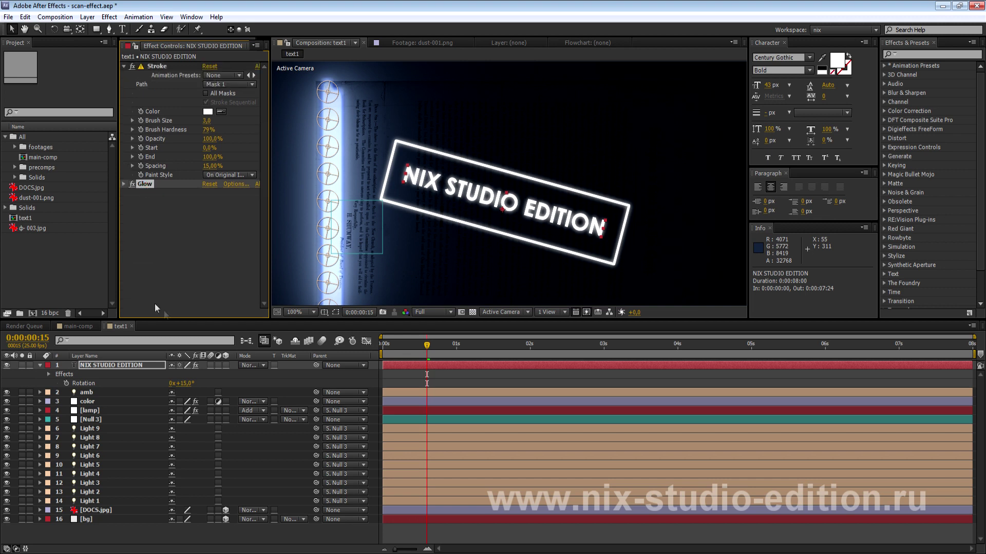
click(131, 368)
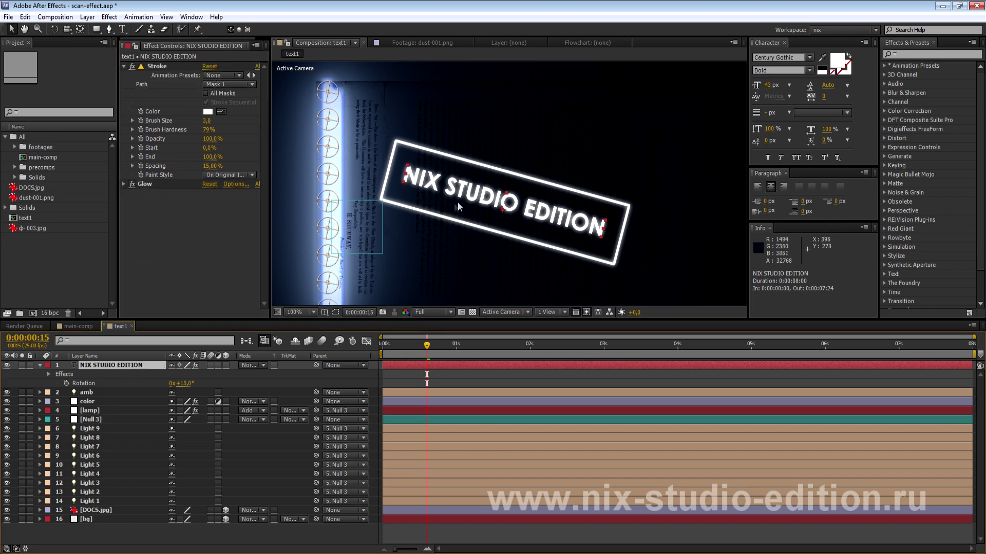
Step: Apply Linear Wipe to the title with Transition Completion at 100%, then move to about 2:16
click(110, 17)
mouse_move(131, 362)
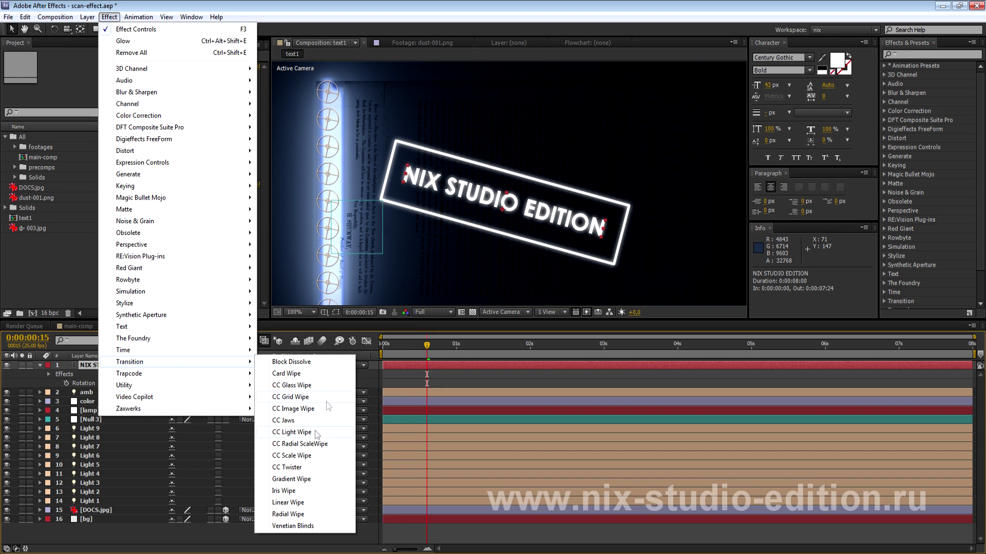
click(288, 502)
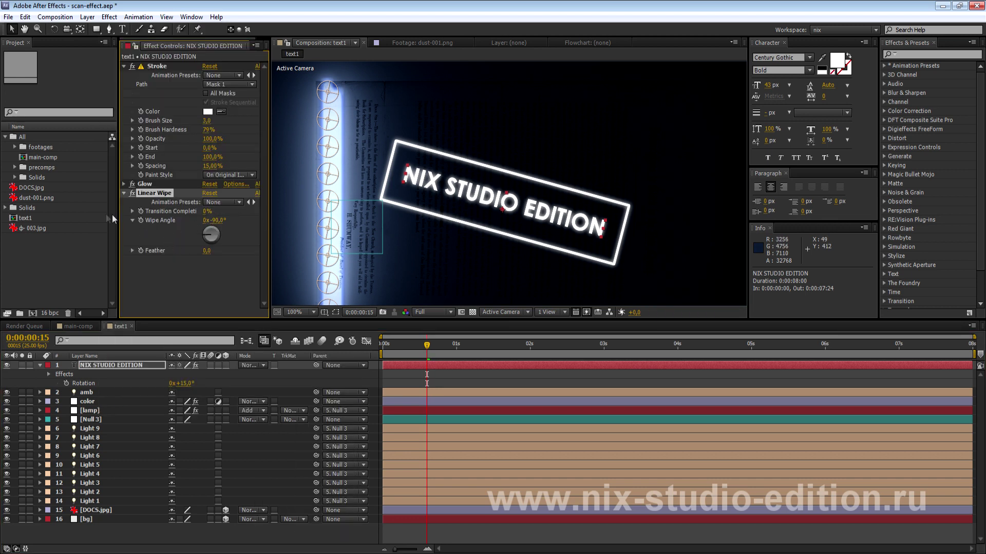
drag(205, 211, 458, 176)
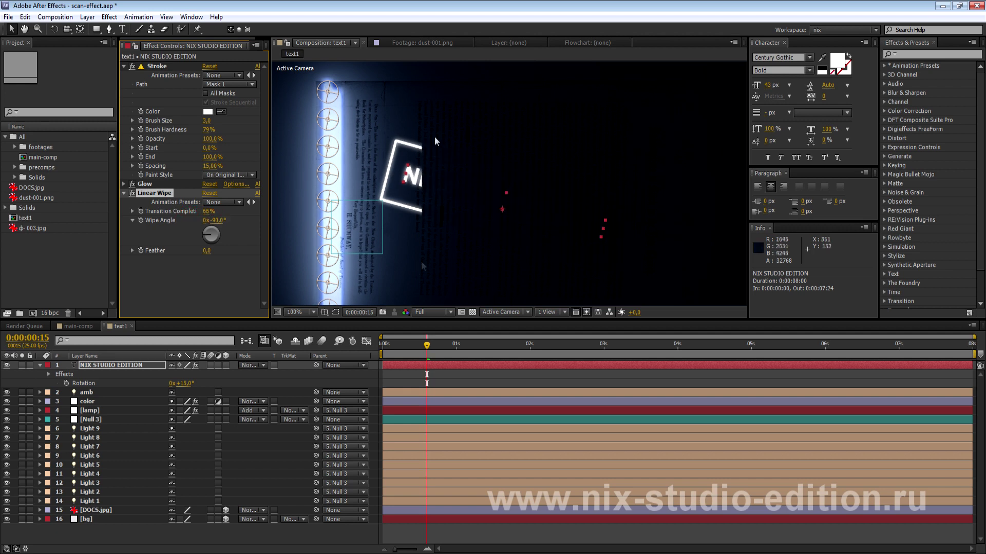
drag(209, 213, 287, 227)
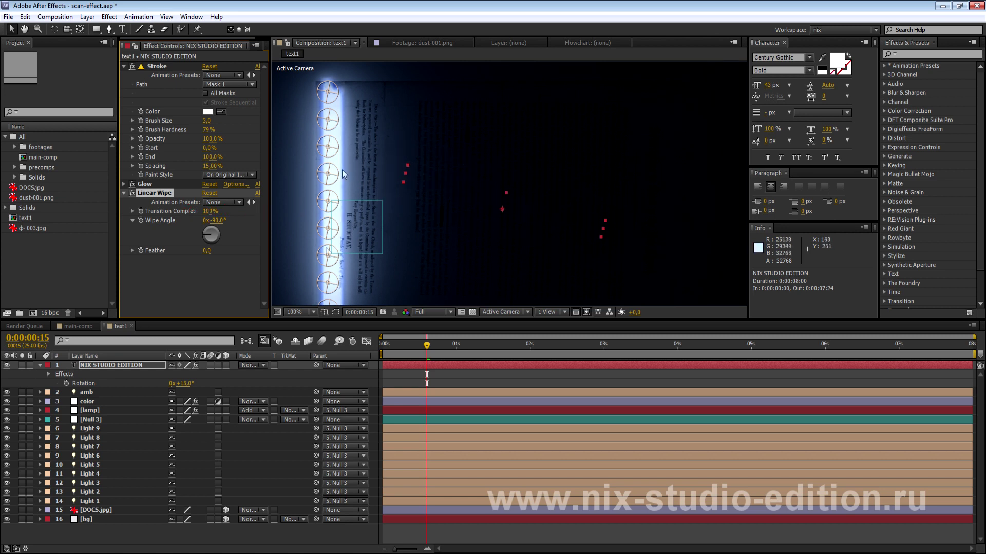
key(Page_Down)
key(Page_Down)
key(Page_Down)
mouse_move(461, 352)
mouse_down()
mouse_move(576, 362)
mouse_move(565, 362)
mouse_up()
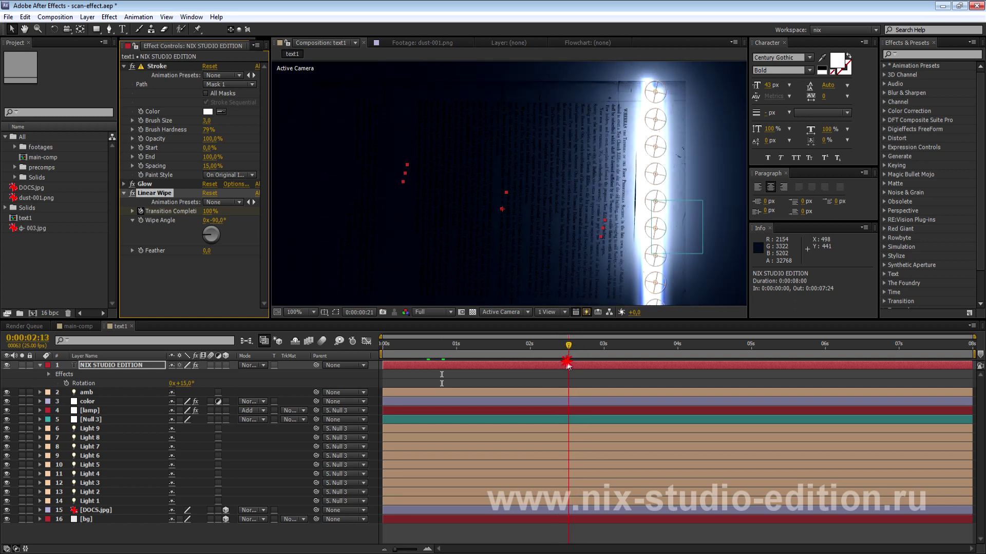
Step: Set the wipe's Transition Completion to 0% at 2:12 so the title is revealed
click(210, 211)
text(0)
key(Return)
mouse_move(567, 350)
mouse_down()
mouse_move(527, 354)
mouse_move(535, 354)
mouse_up()
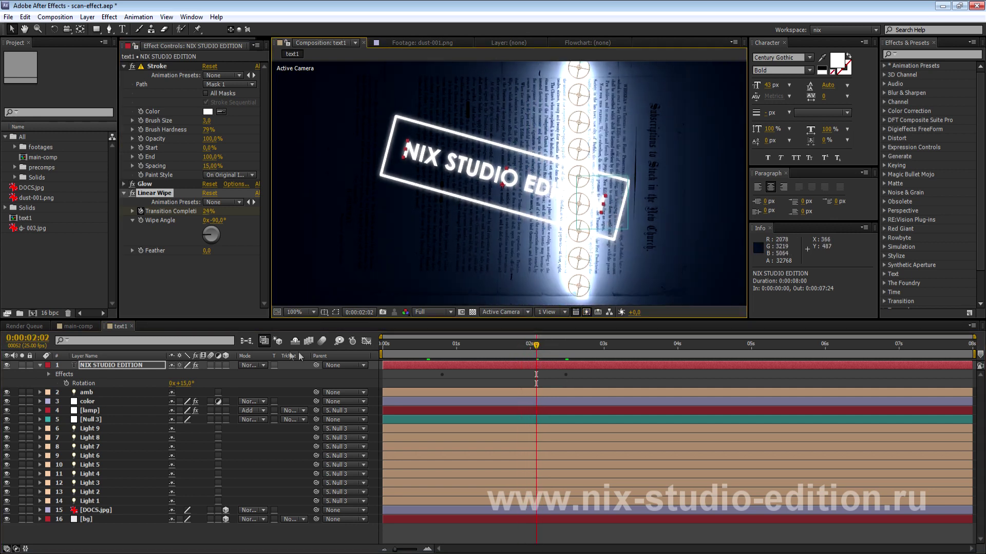
key(Return)
Step: Retime the wipe keyframes to about 0:11 and 2:20 and preview the reveal
click(180, 326)
key(u)
drag(565, 383, 588, 383)
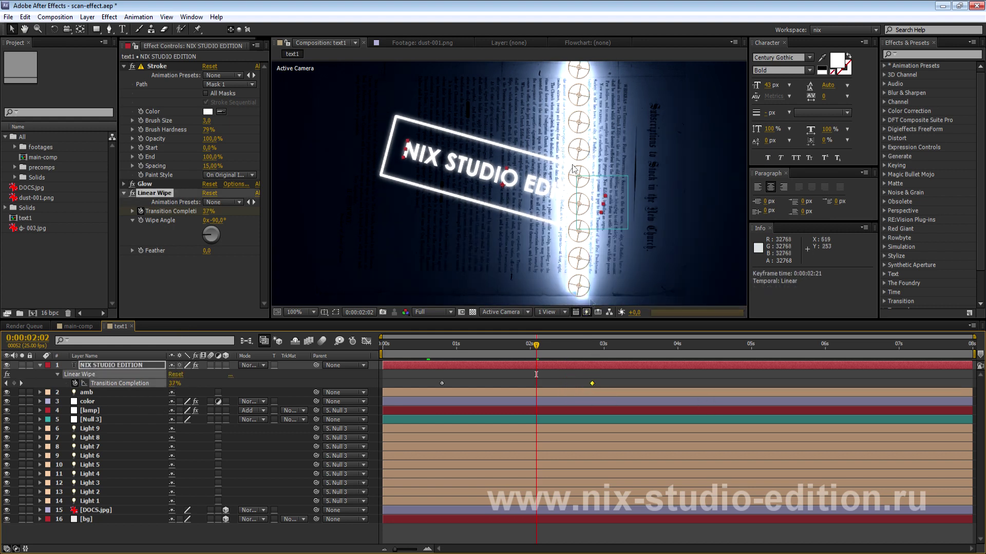
drag(537, 346, 504, 347)
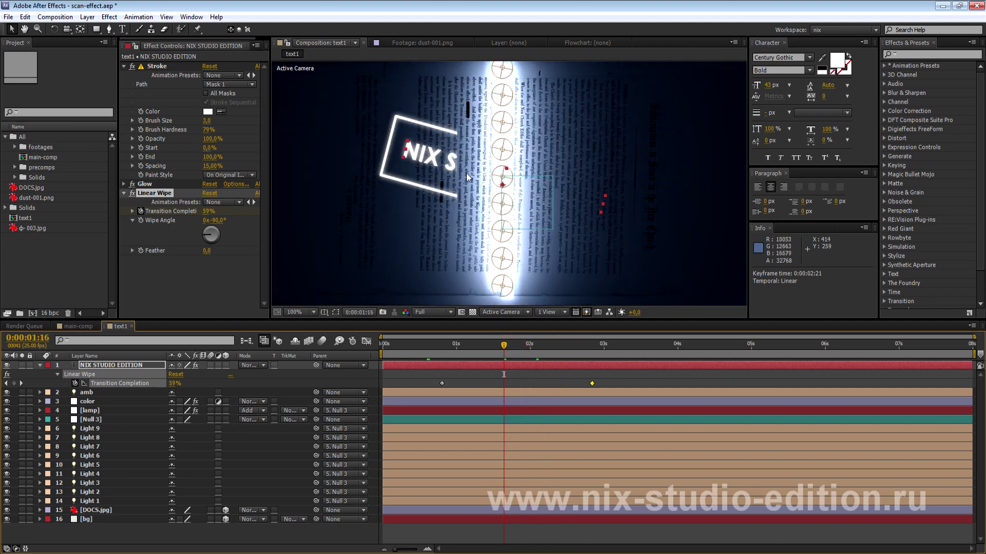
drag(442, 383, 421, 383)
drag(504, 346, 468, 346)
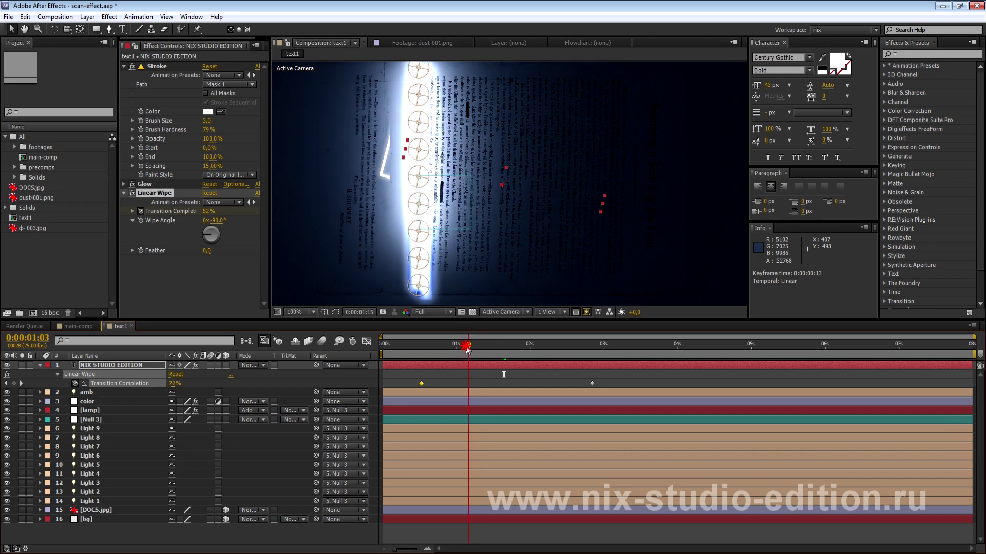
drag(420, 384, 415, 383)
click(441, 347)
mouse_move(440, 349)
mouse_down()
mouse_move(523, 352)
mouse_move(500, 366)
mouse_up()
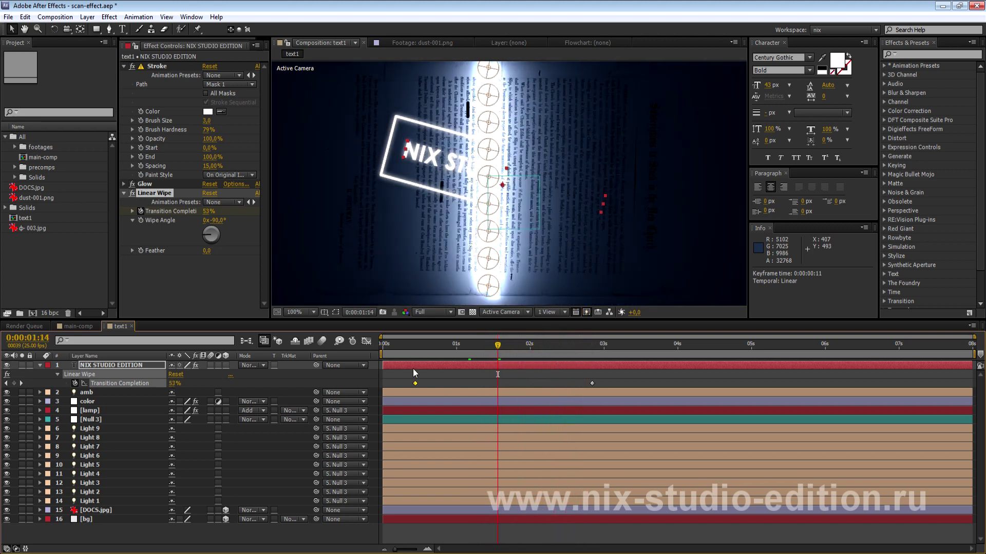
click(450, 215)
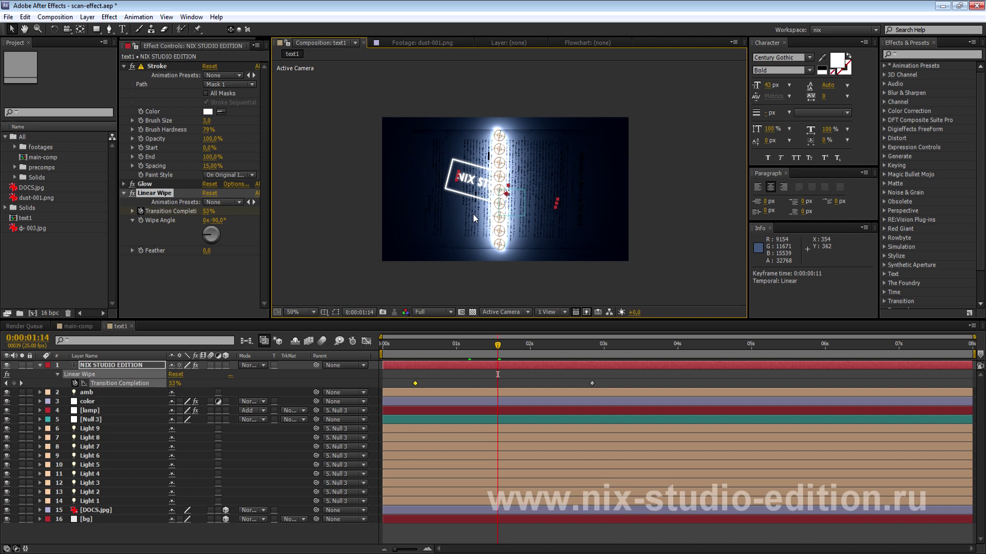
drag(499, 345, 515, 349)
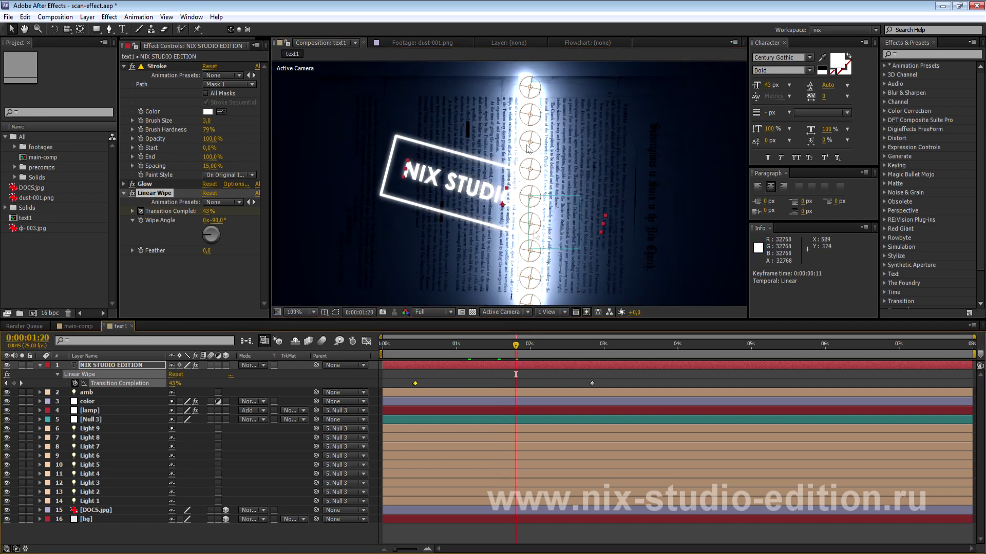
scroll(504, 84, down, 1)
scroll(503, 84, down, 1)
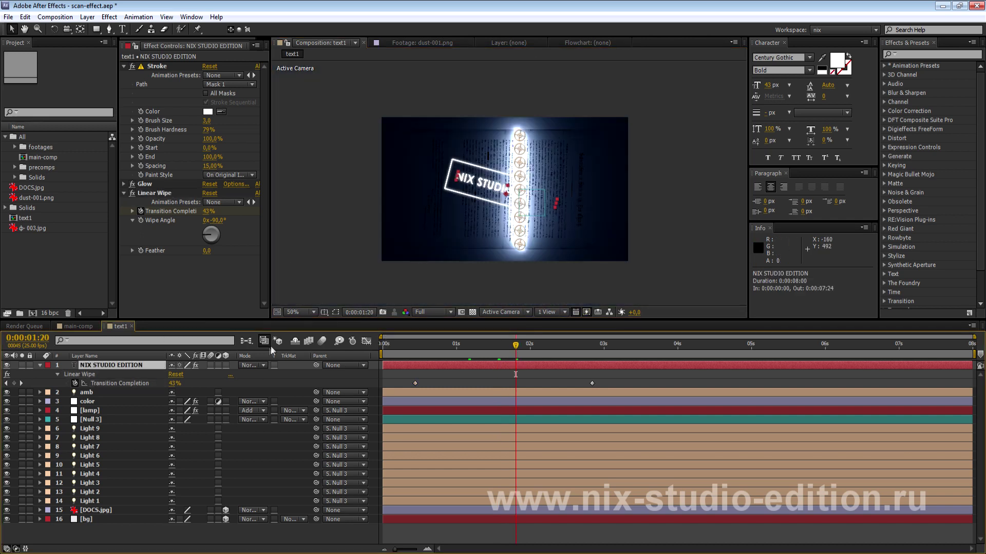
Step: Set the NIX STUDIO EDITION title layer's blend mode to Overlay
click(241, 366)
click(303, 286)
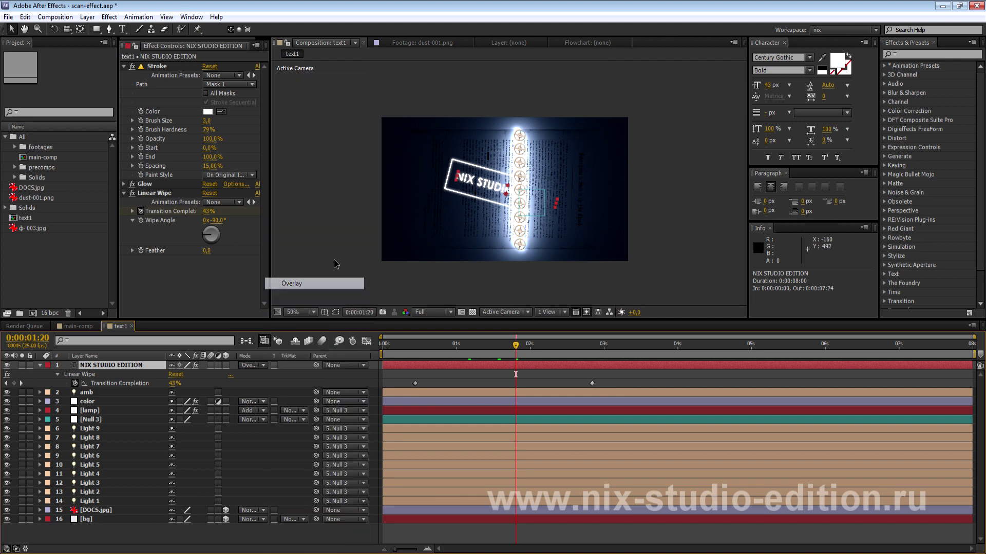
scroll(519, 172, up, 1)
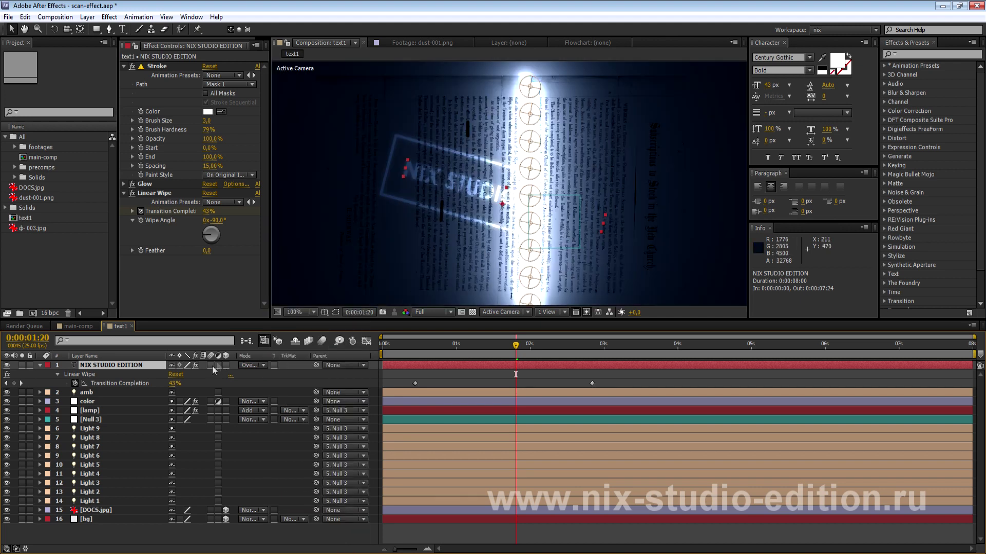
Step: Duplicate the title layer as NIX STUDIO EDITION 2 and preview up to 2:07
key(ctrl+d)
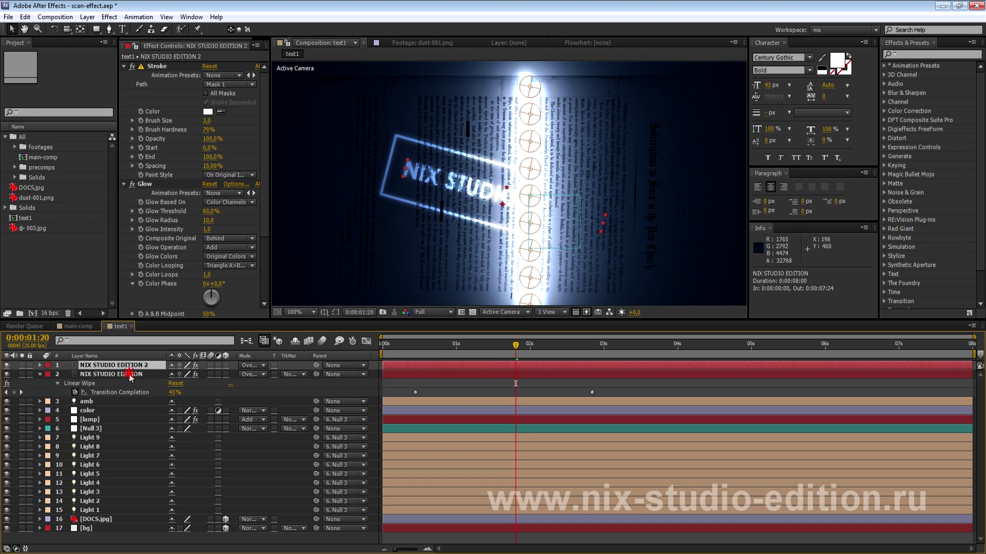
click(129, 374)
drag(516, 352, 615, 353)
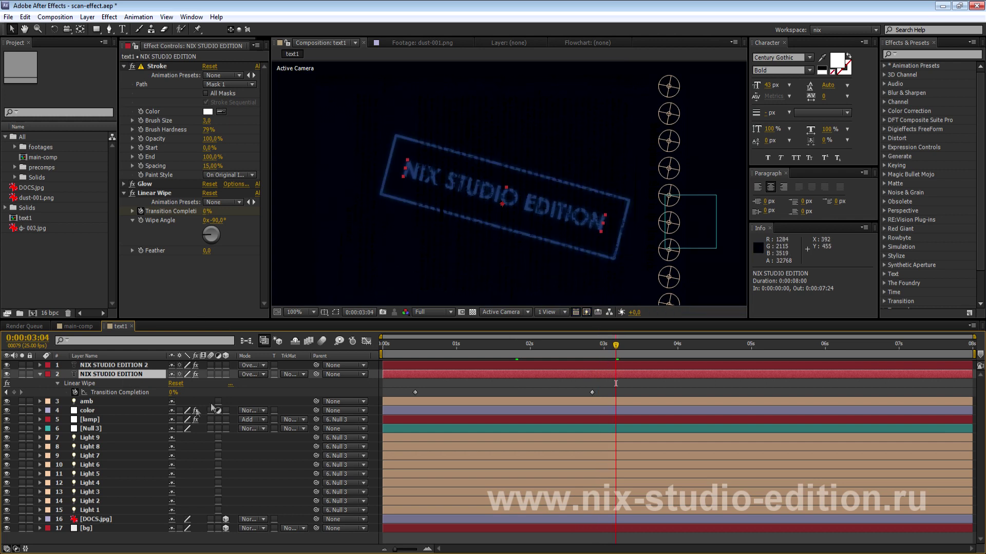
Step: Select both NIX STUDIO EDITION layers and pre-compose them as text-comp1
shift+click(123, 366)
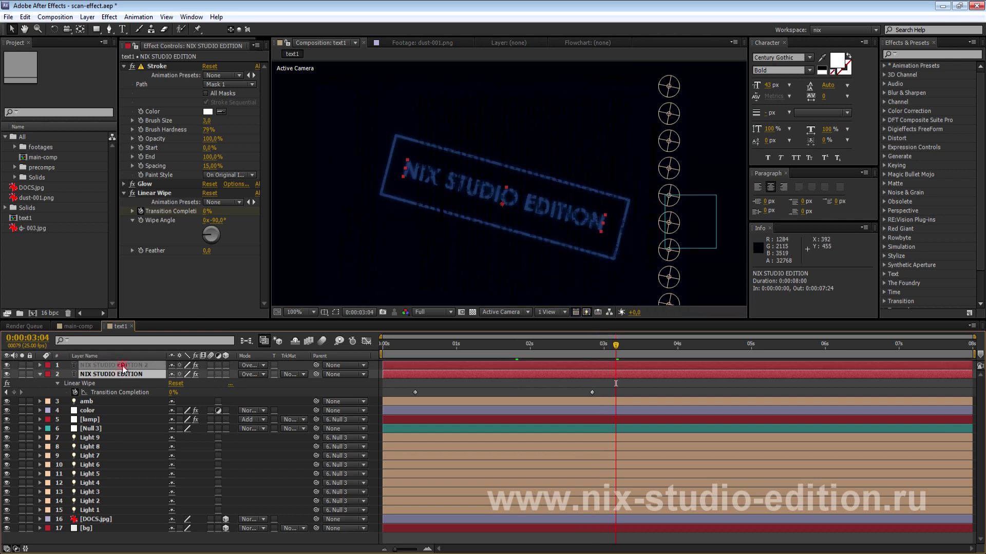
key(ctrl+shift+c)
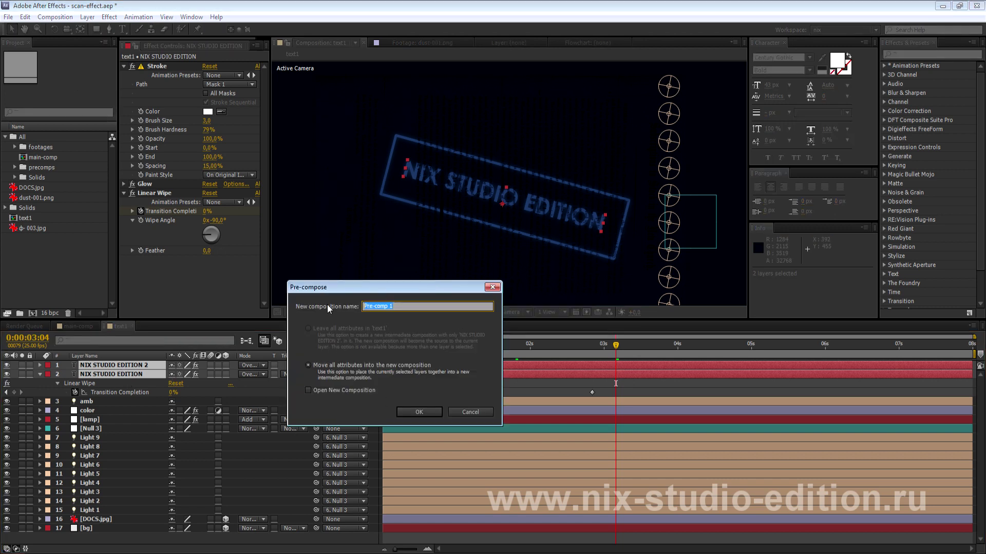
text(text-comp1)
key(Return)
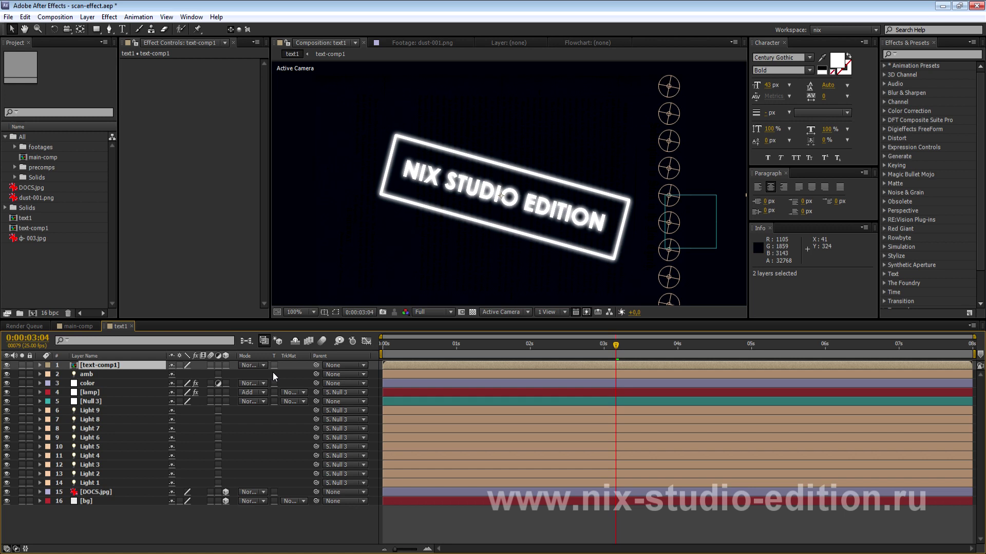
Step: Collapse transformations on the text-comp1 layer and enlarge the view of the stamp
click(179, 366)
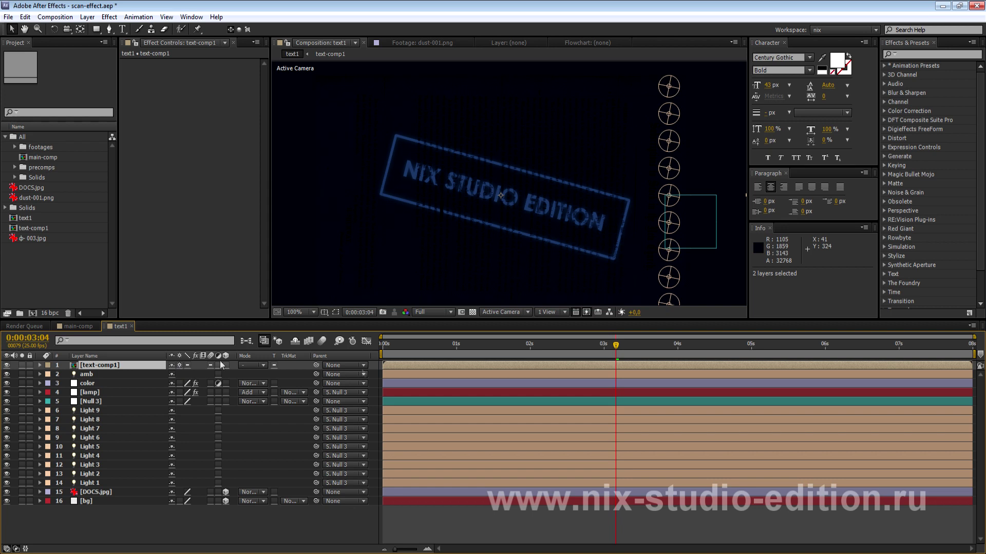
key(comma)
key(comma)
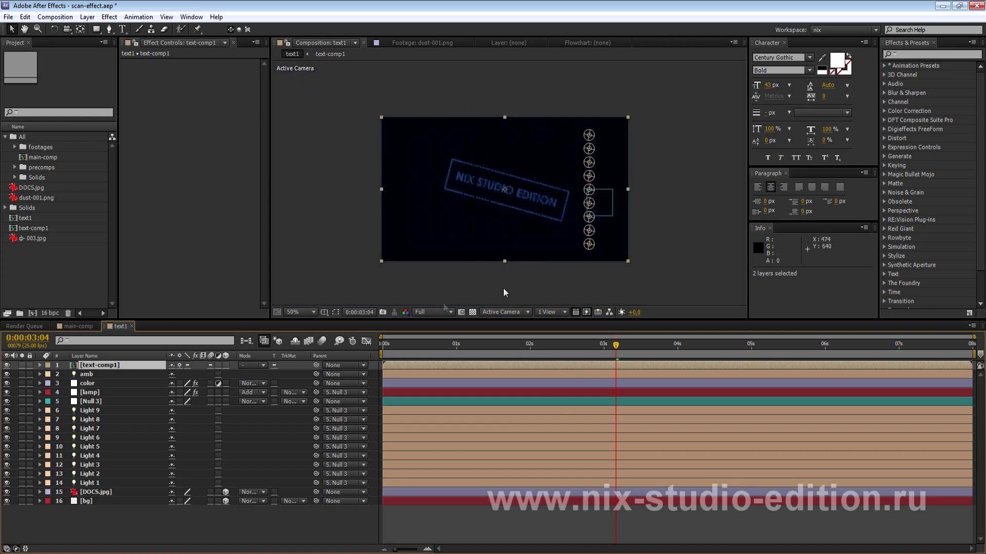
key(period)
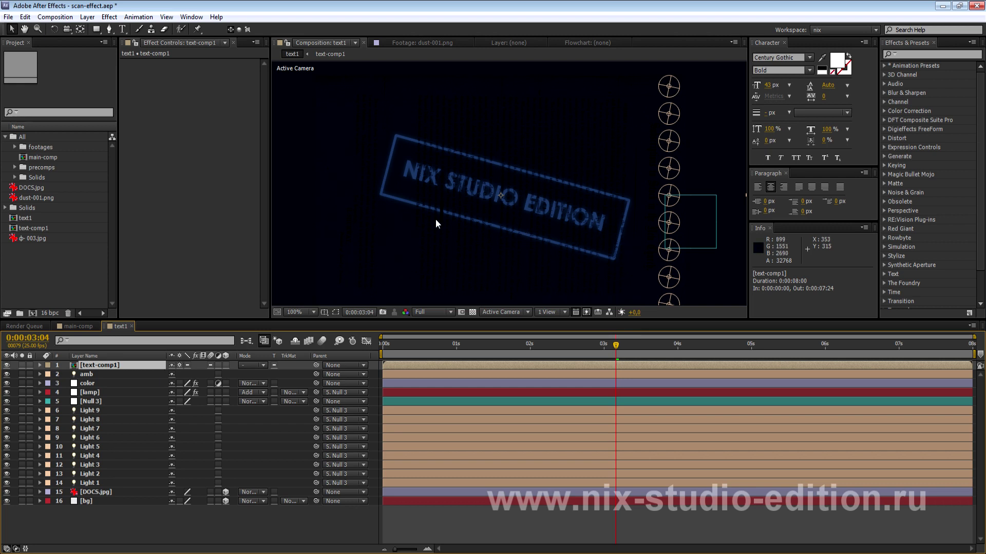
Step: Duplicate text-comp1 for a brighter glow and scrub the sweep between 0:00:01:17 and 0:00:03:02
key(ctrl+d)
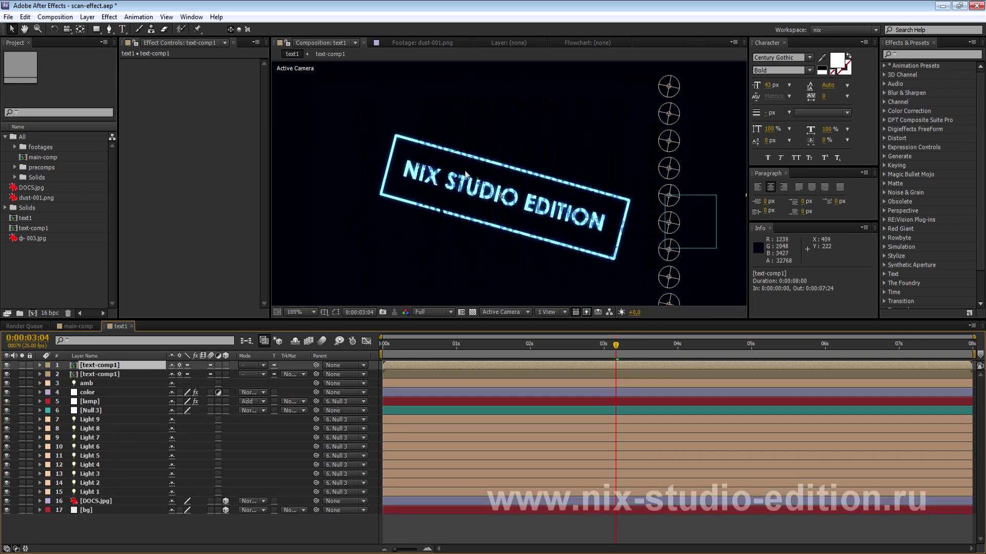
key(comma)
mouse_move(596, 345)
mouse_down()
mouse_move(503, 355)
mouse_move(548, 351)
mouse_up()
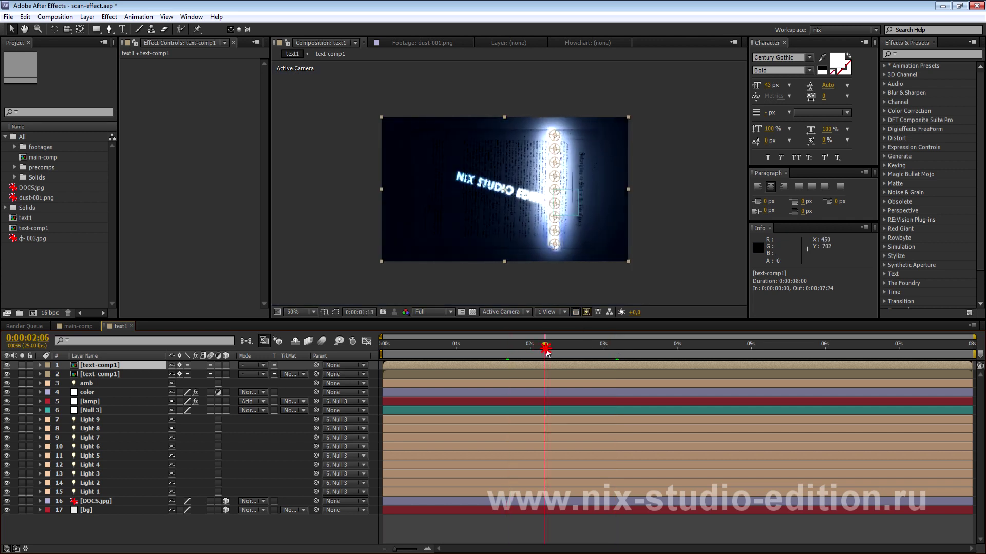
key(period)
key(period)
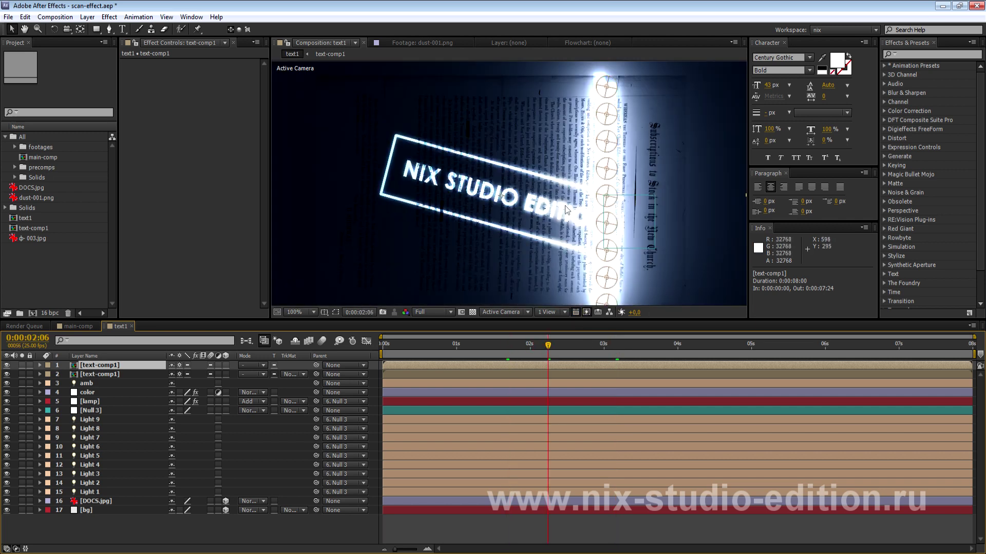
drag(556, 344, 610, 345)
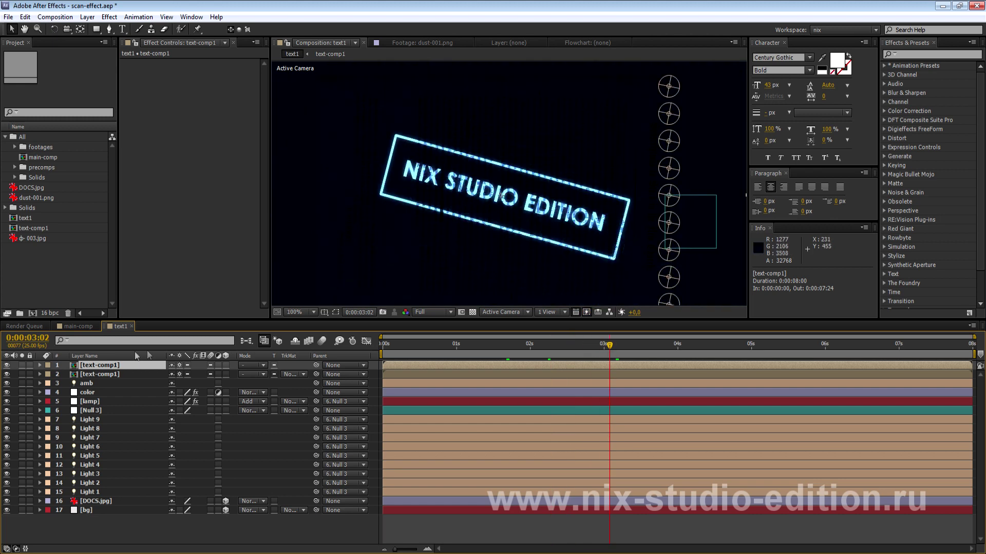
drag(494, 352, 550, 358)
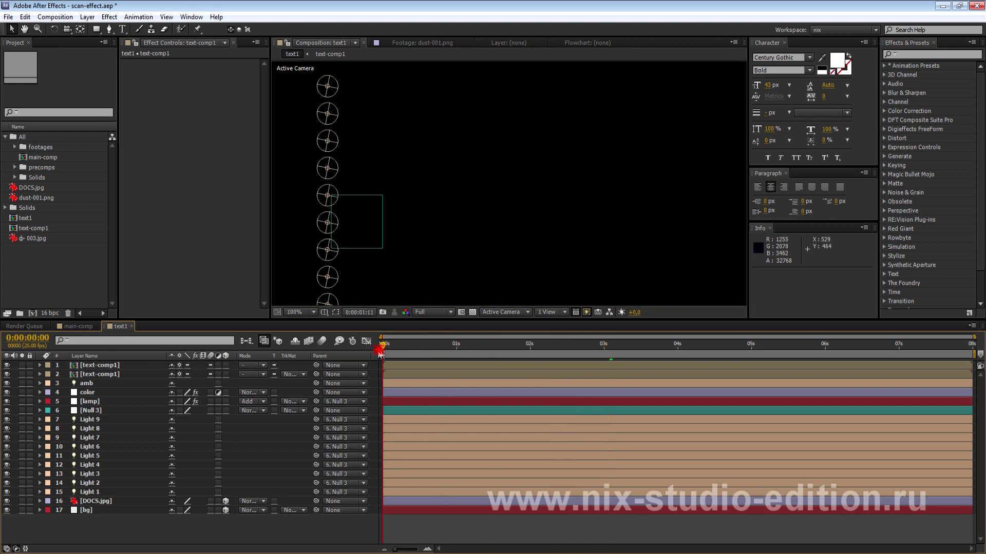
scroll(510, 217, down, 2)
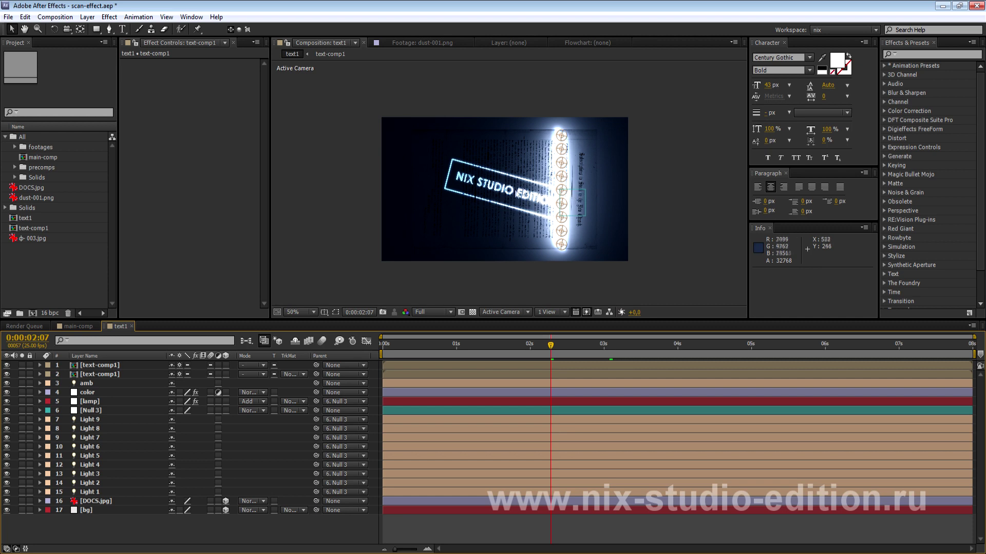
key(period)
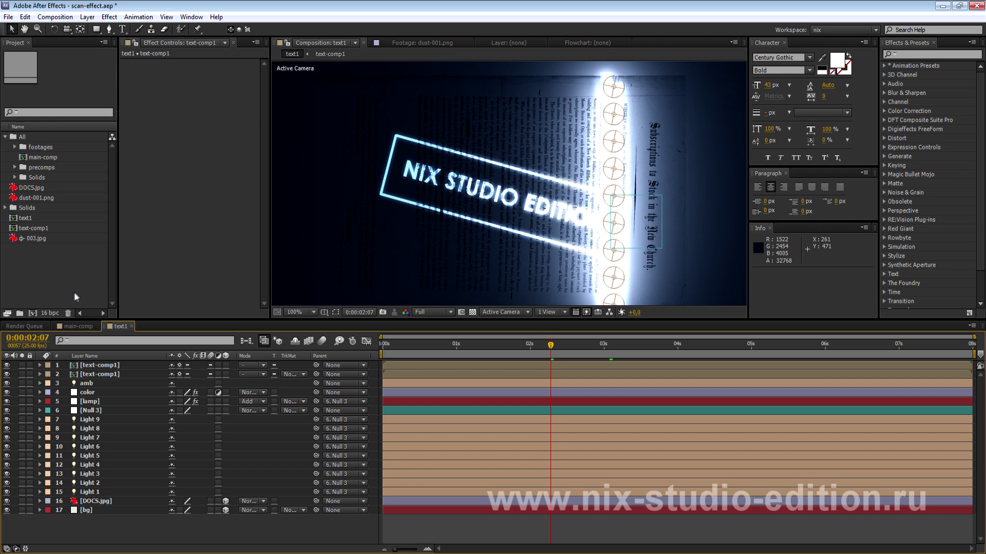
key(comma)
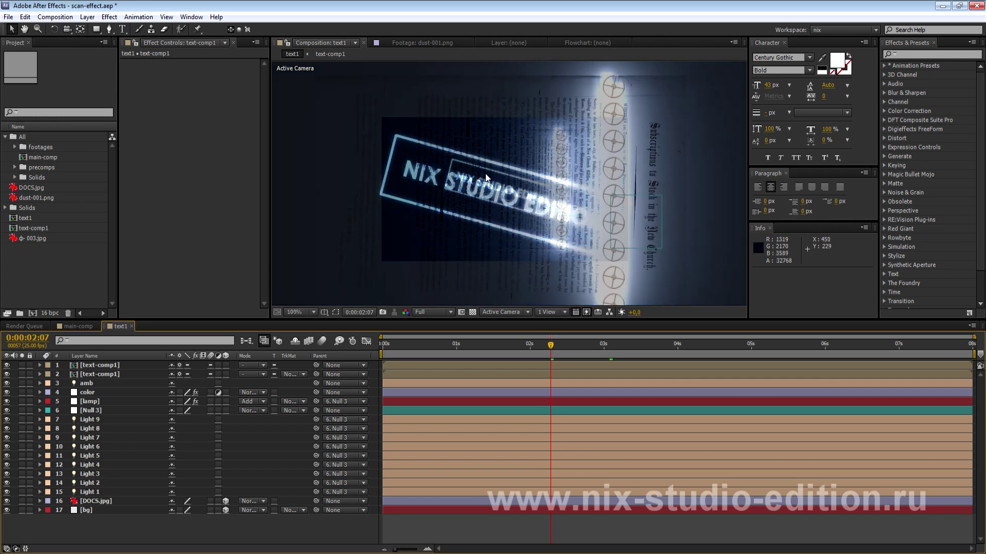
click(38, 198)
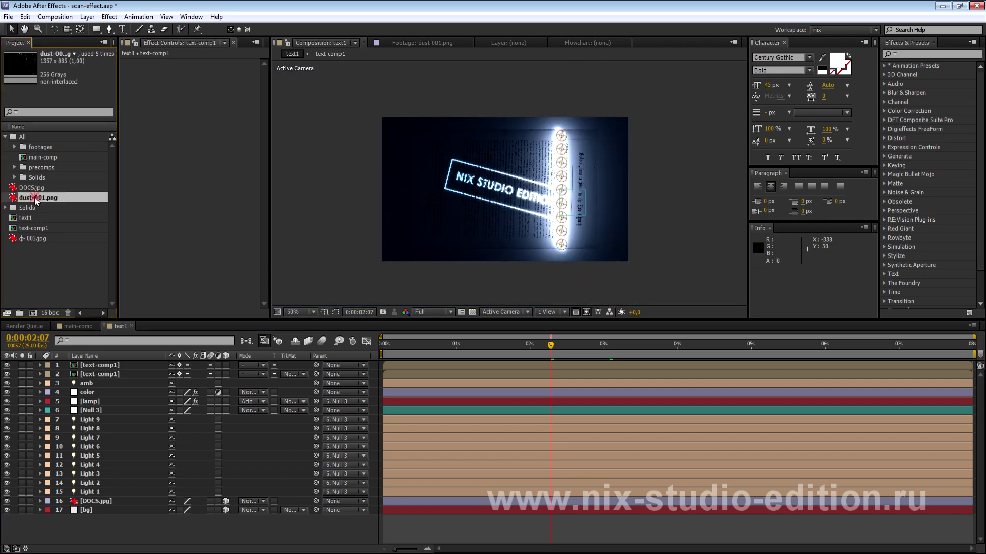
Step: Inspect dust-001.png and add it to the comp above Null 3
double_click(37, 199)
key(comma)
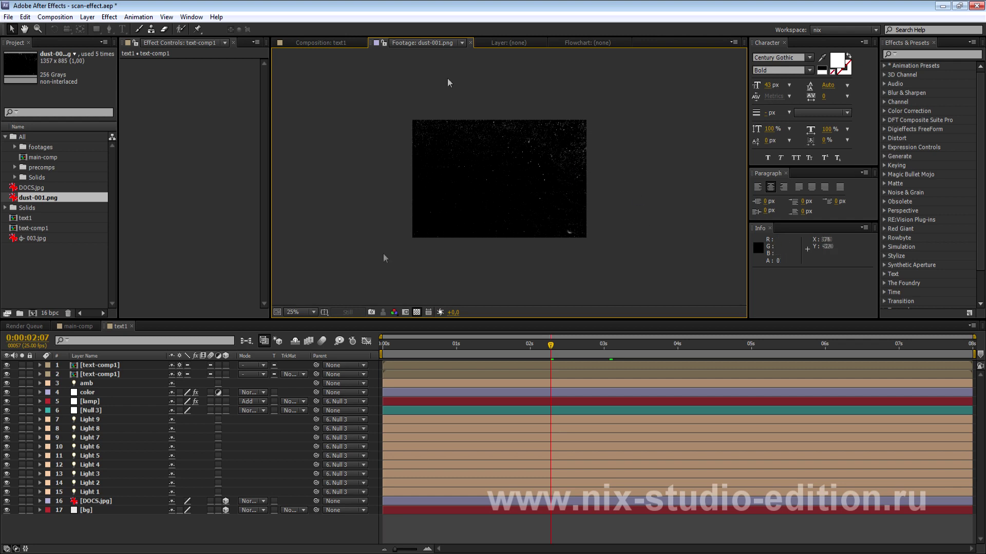
key(period)
mouse_move(41, 199)
mouse_down()
mouse_move(127, 410)
mouse_move(125, 400)
mouse_up()
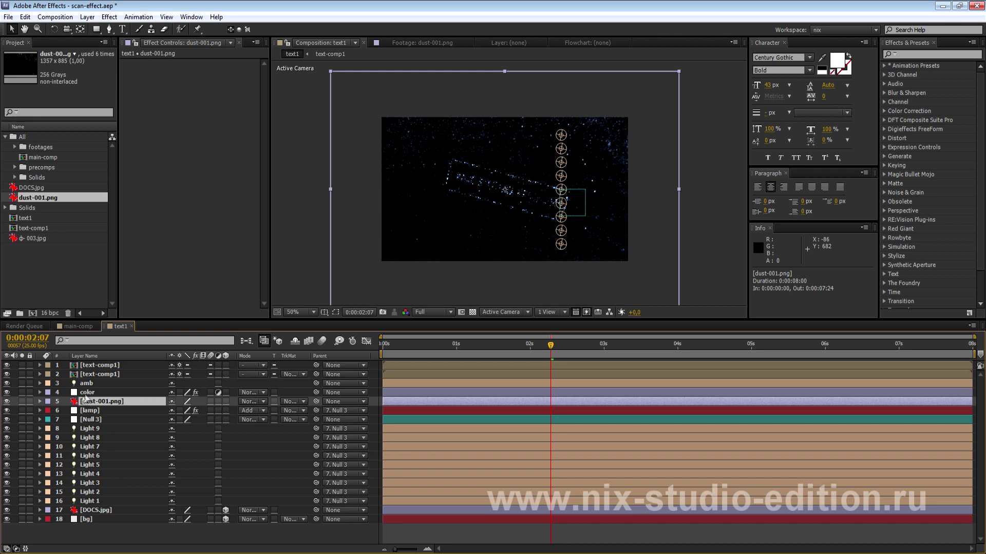
Step: Fit the dust texture to the comp and stretch it to cover the frame
right_click(352, 195)
mouse_move(384, 221)
click(539, 349)
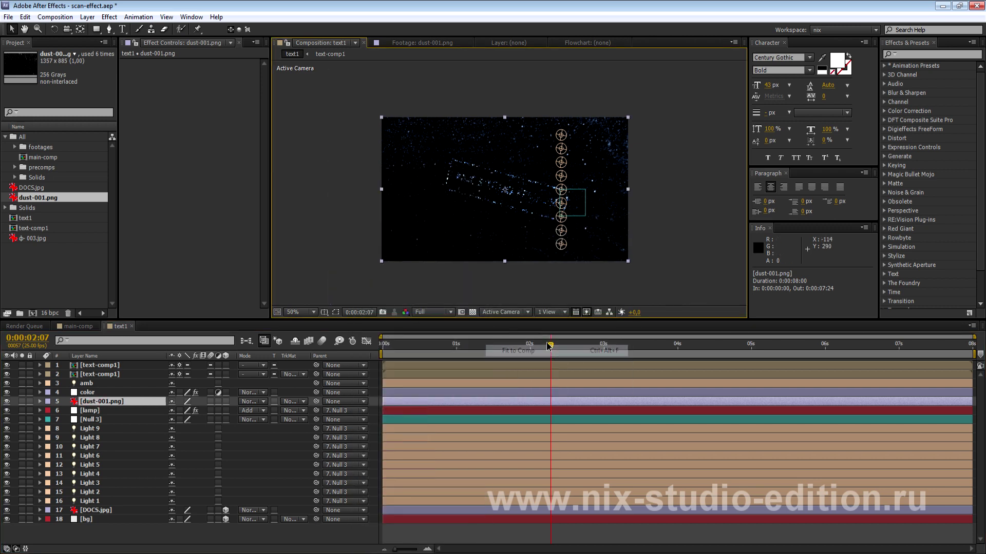
drag(504, 260, 506, 284)
drag(627, 190, 642, 190)
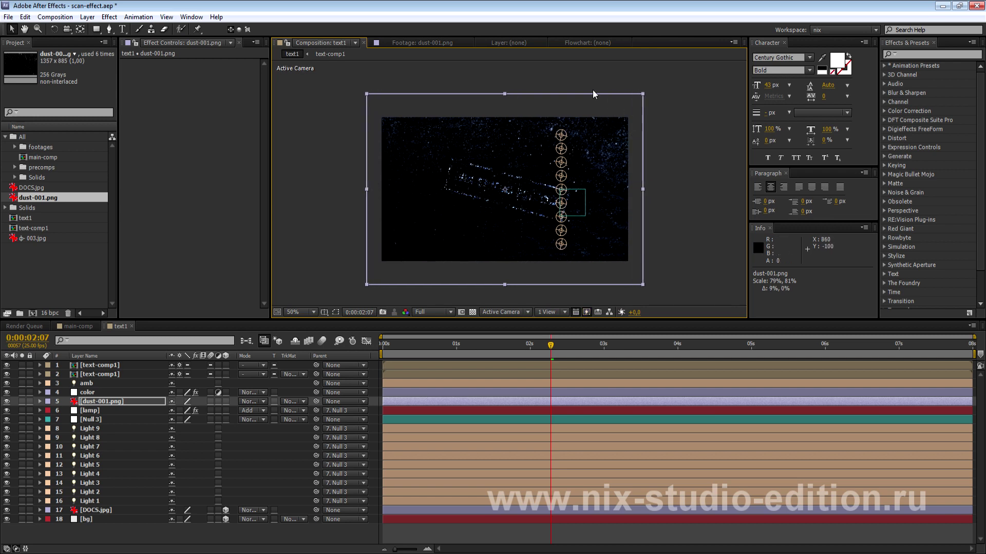
Step: Set the dust-001.png layer to Screen blend mode and make it 3D
click(103, 403)
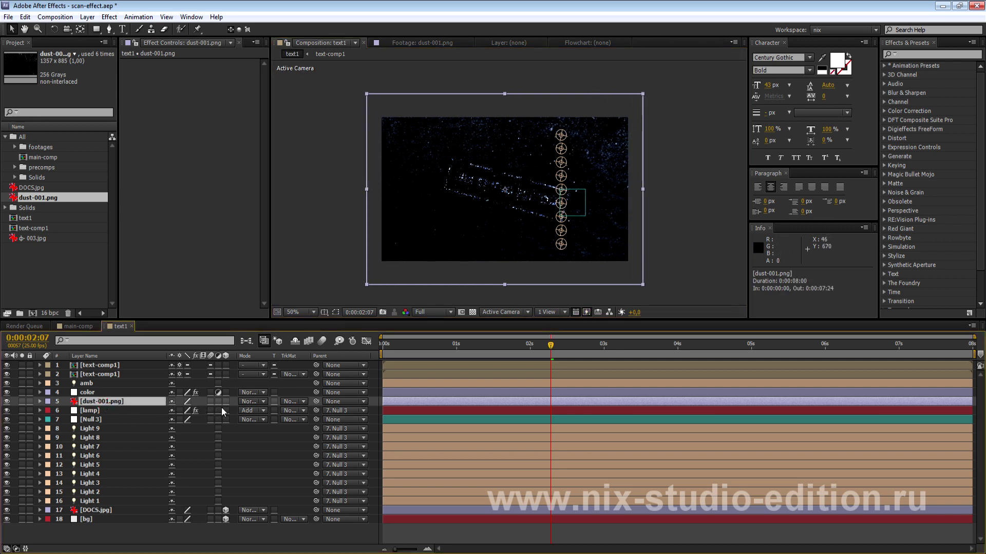
click(248, 402)
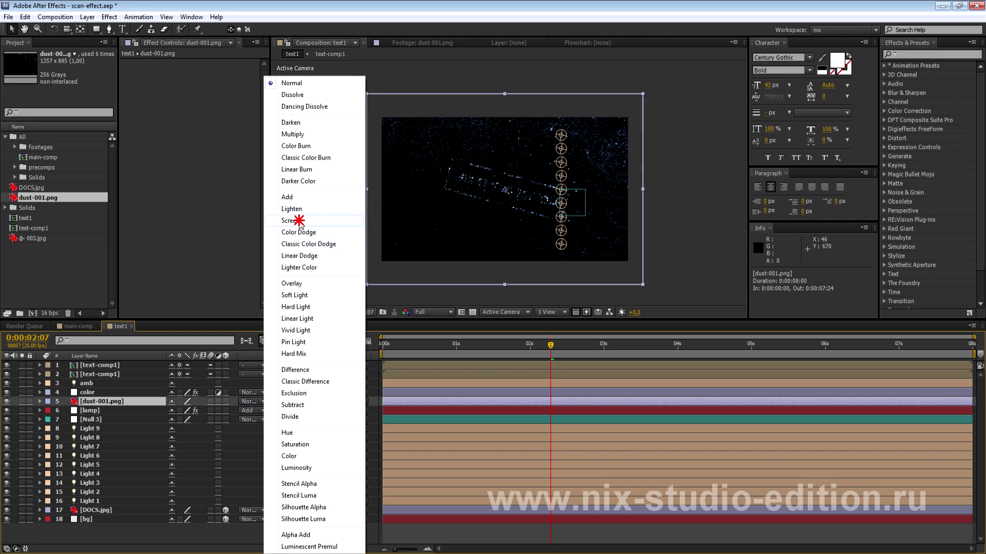
click(289, 221)
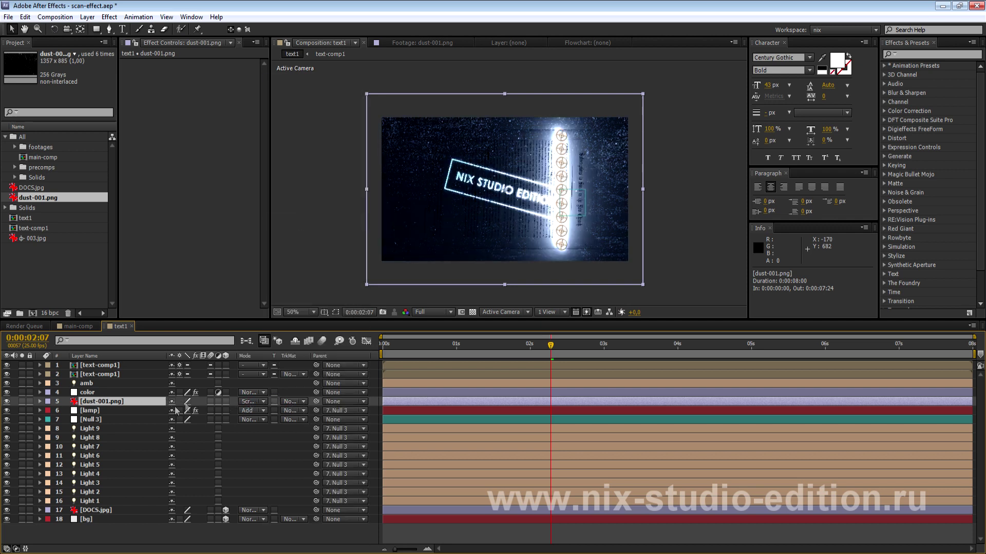
click(226, 401)
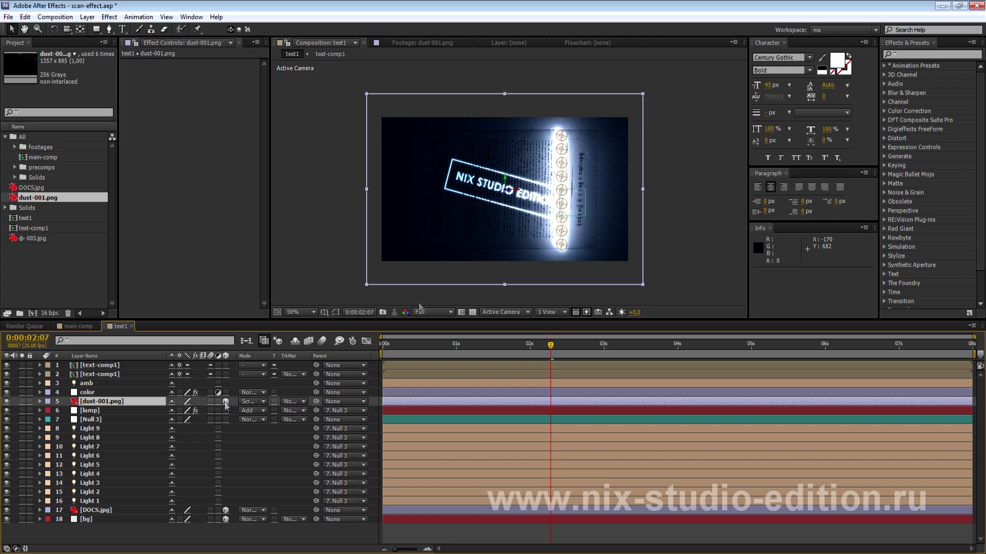
Step: Check the dust detail at 100% view and duplicate the dust-001.png layer
scroll(611, 177, up, 2)
drag(526, 234, 557, 194)
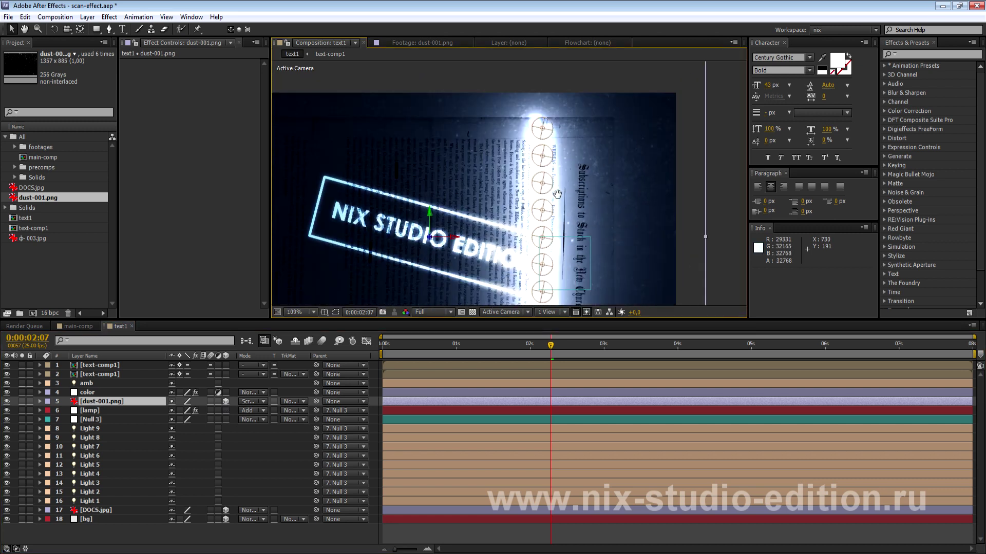
drag(456, 218, 431, 223)
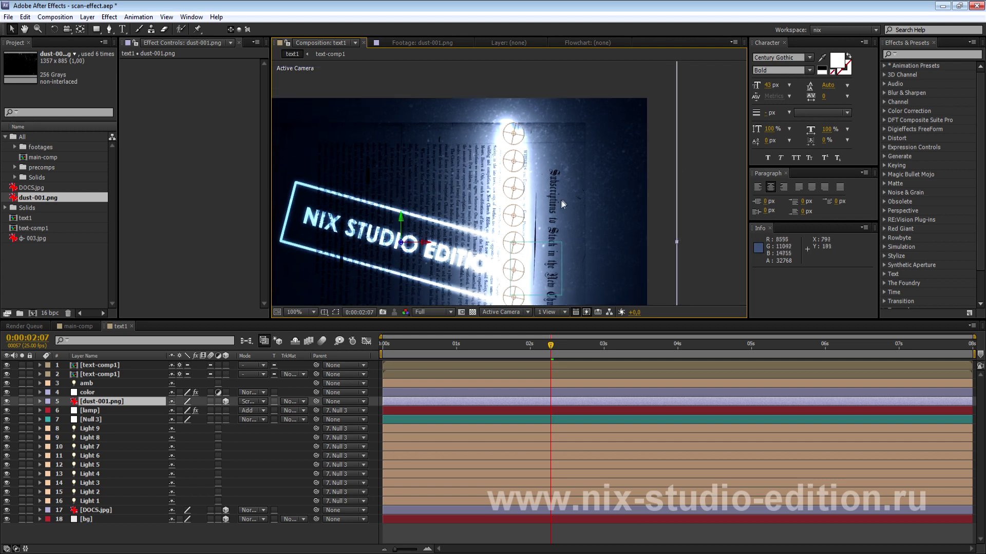
scroll(481, 163, down, 2)
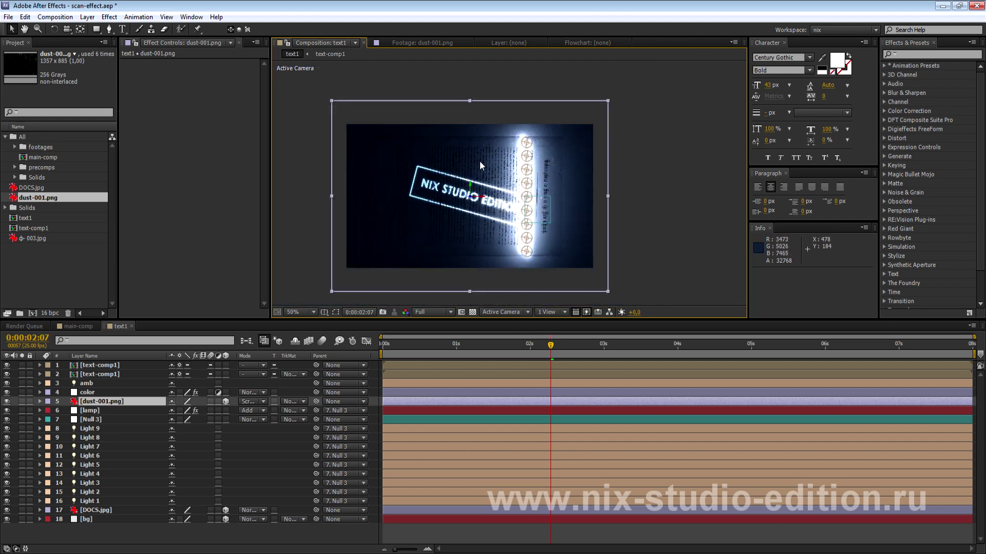
key(slash)
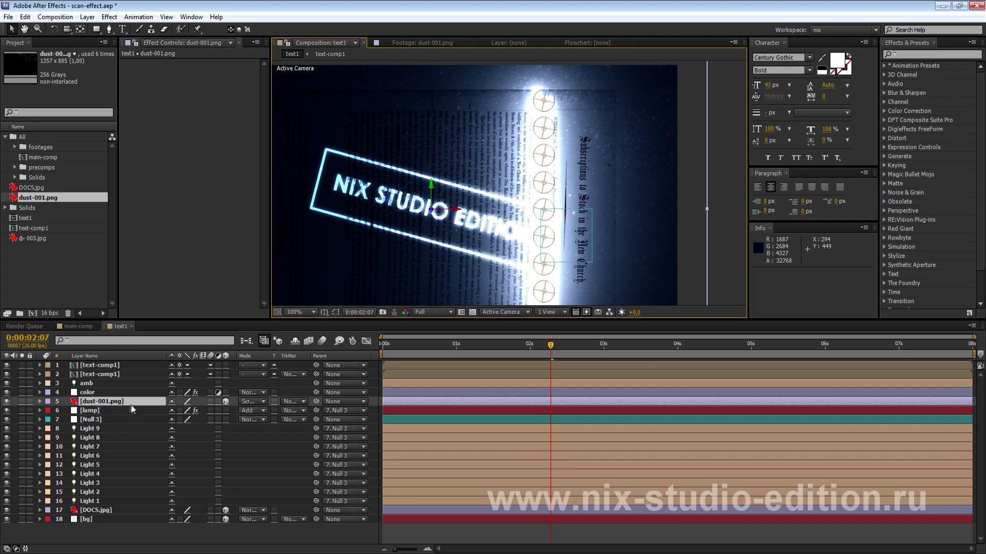
key(ctrl+d)
Step: Preview the light sweep with the doubled dust from 0:00:01:02, then select the lens flare layer
drag(470, 124, 467, 154)
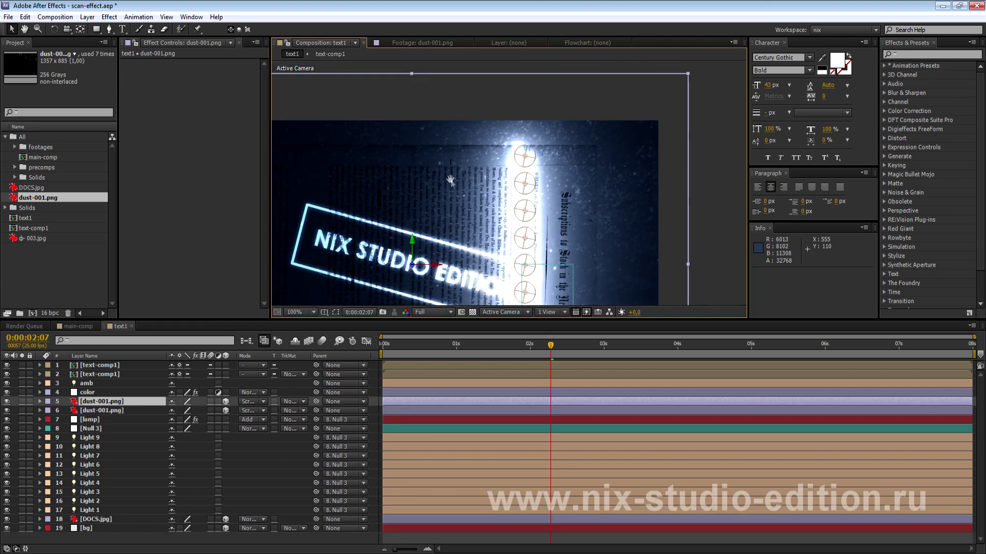
scroll(607, 182, down, 2)
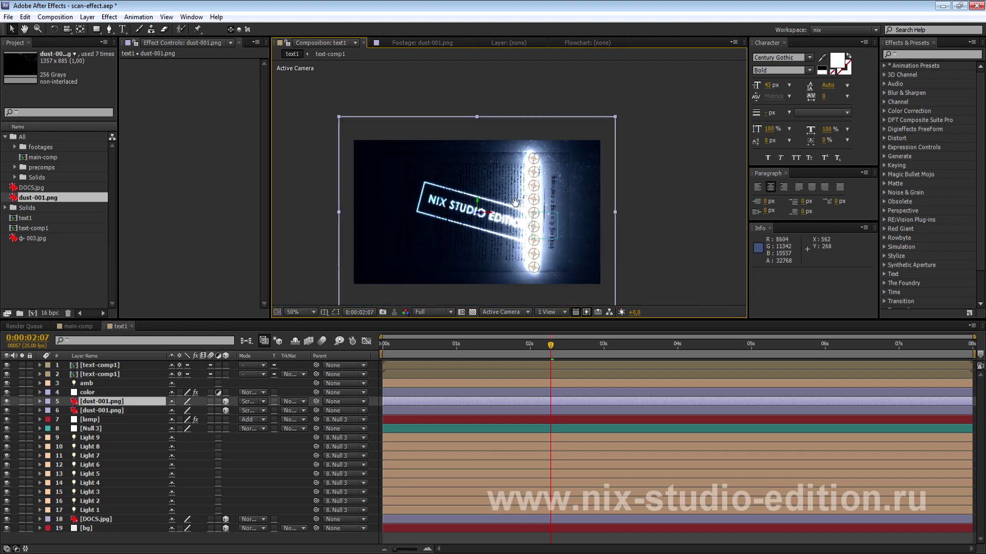
click(446, 410)
click(462, 353)
drag(462, 353, 533, 358)
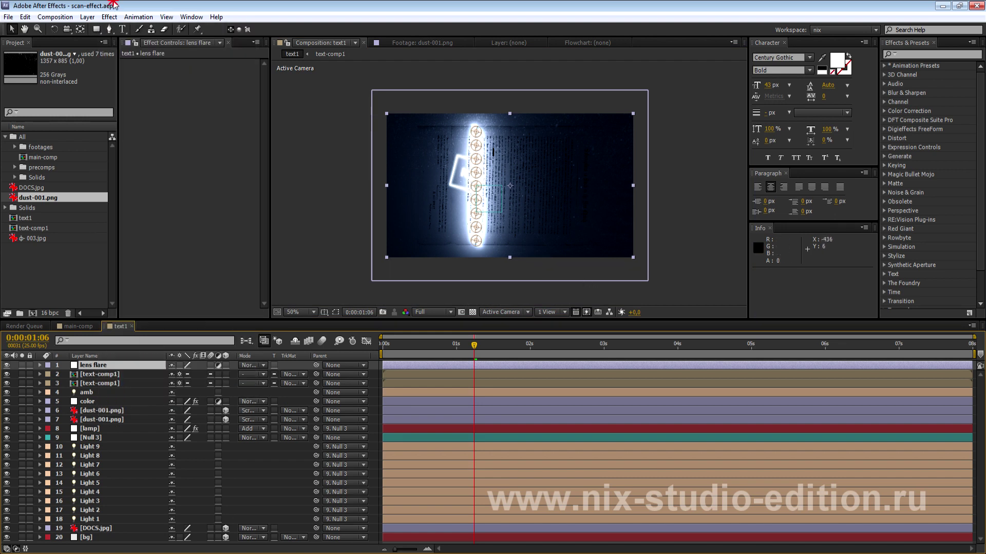
key(period)
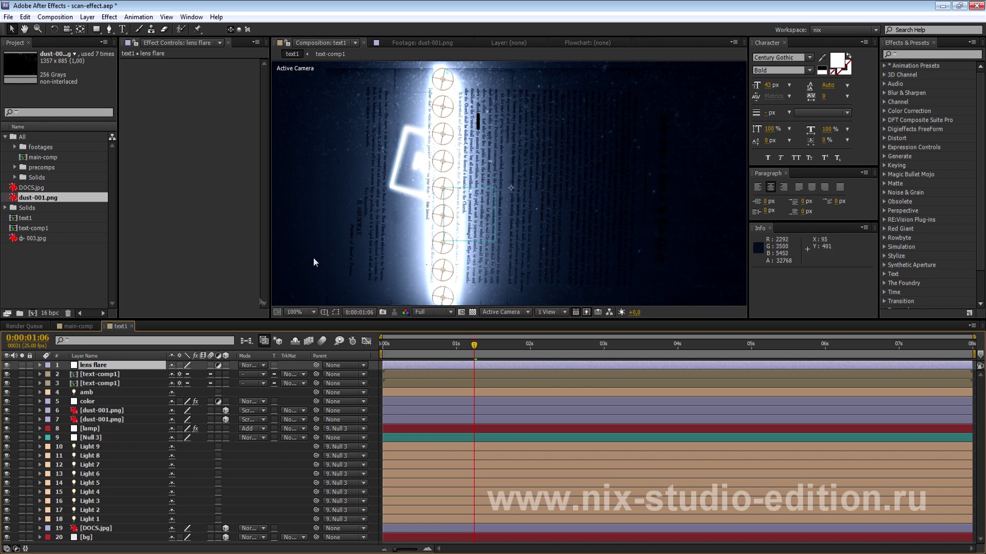
click(94, 366)
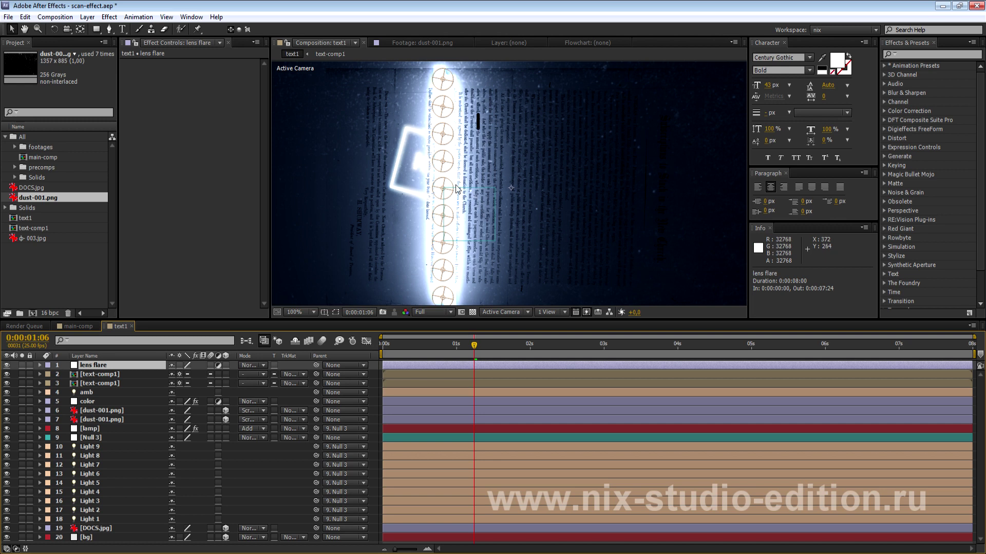
Step: Apply Generate > Lens Flare to the lens flare layer, centred at 676,268
click(116, 19)
mouse_move(145, 176)
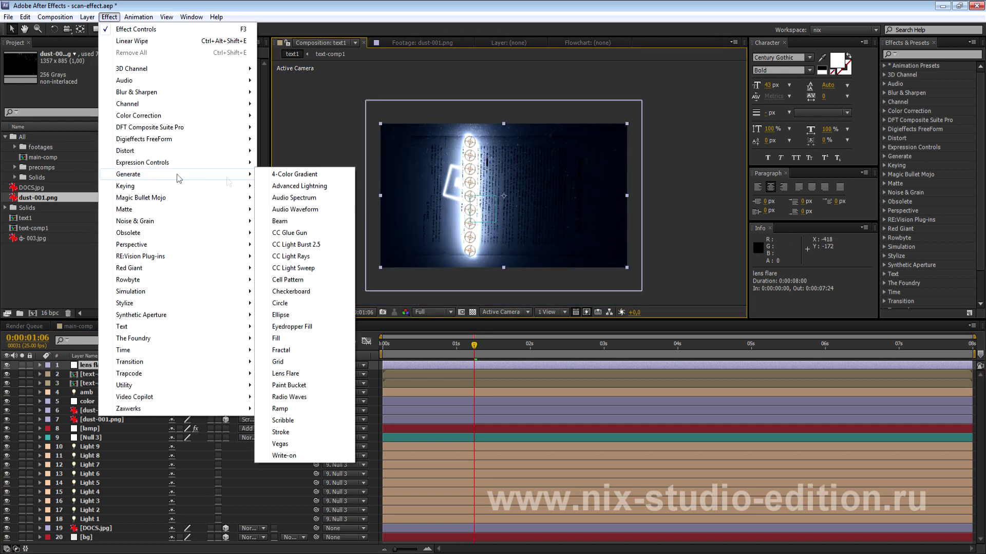
click(300, 374)
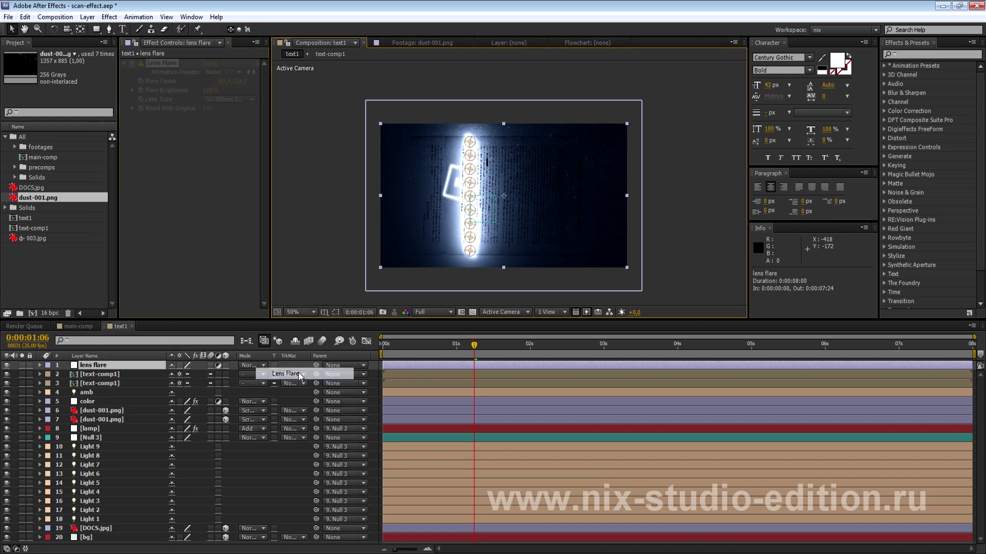
mouse_move(481, 183)
mouse_down()
mouse_move(570, 202)
mouse_move(545, 196)
mouse_up()
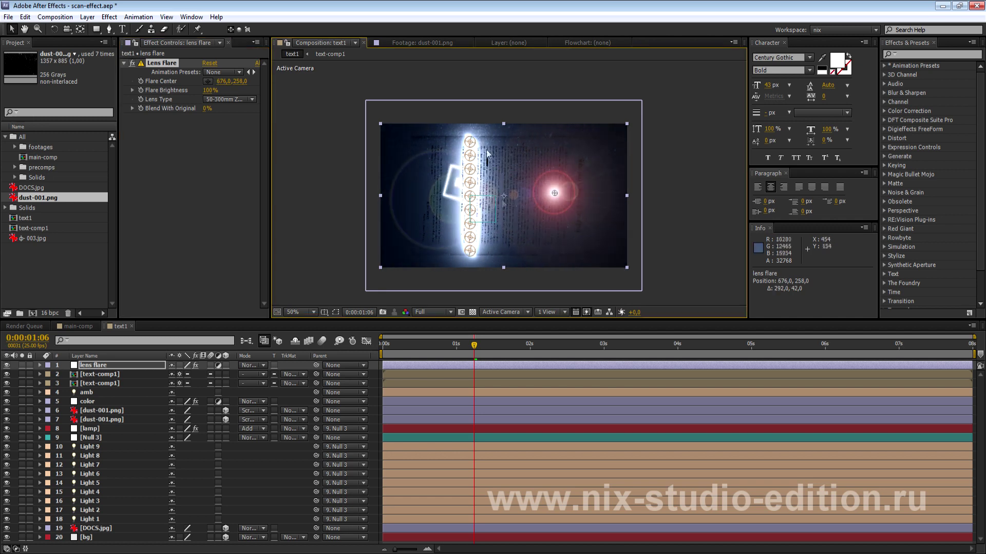
drag(555, 193, 555, 196)
Step: Try the 35mm and 105mm Prime lens types, then keep 50-300mm Zoom
click(233, 100)
click(236, 123)
click(233, 100)
click(234, 134)
click(230, 102)
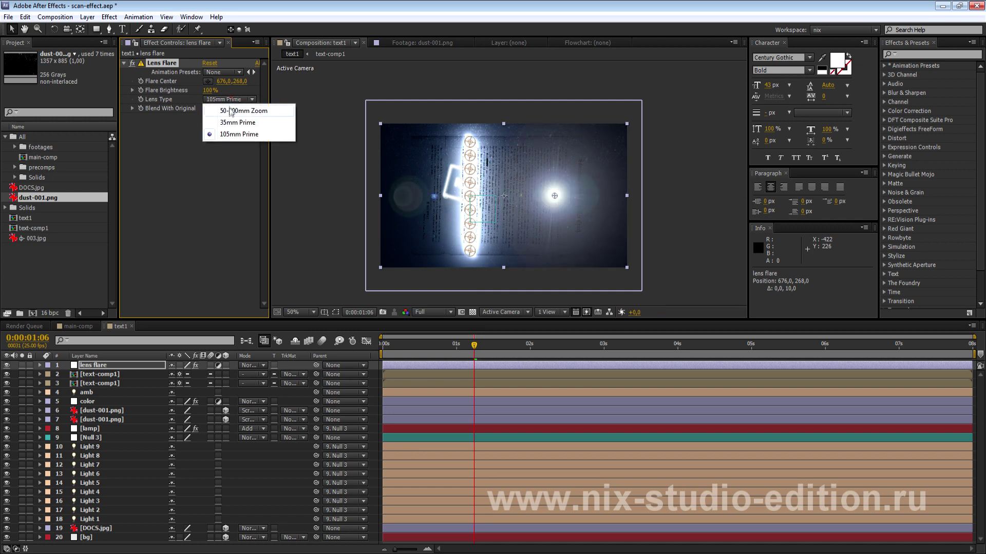
click(253, 112)
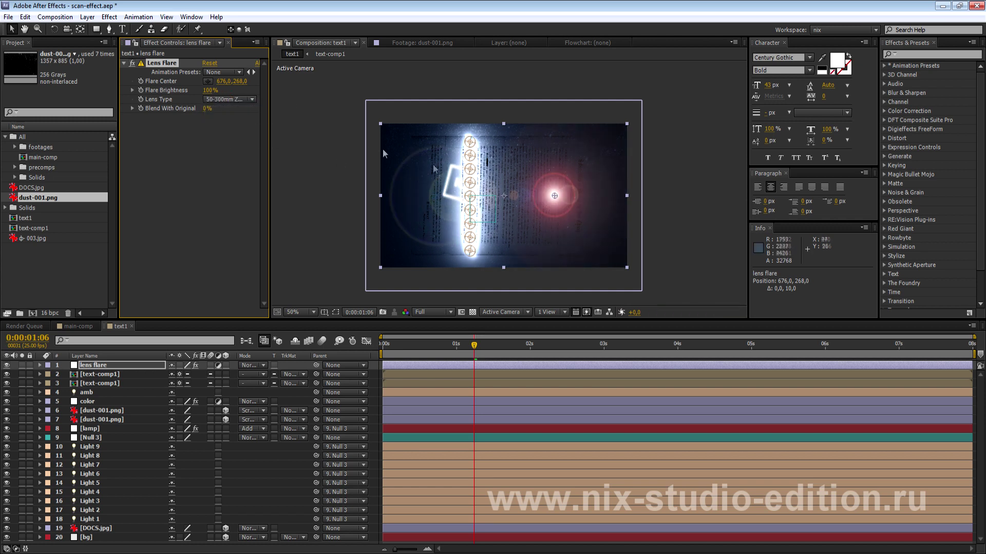
click(109, 17)
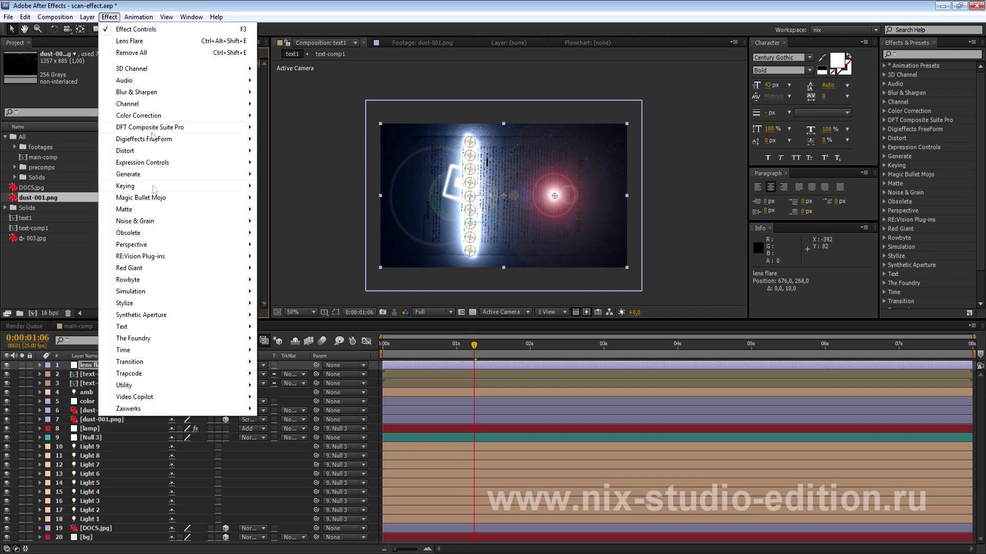
Step: Apply Tritone to the lens flare layer with blue midtones (006982), blended 50% with original
mouse_move(148, 117)
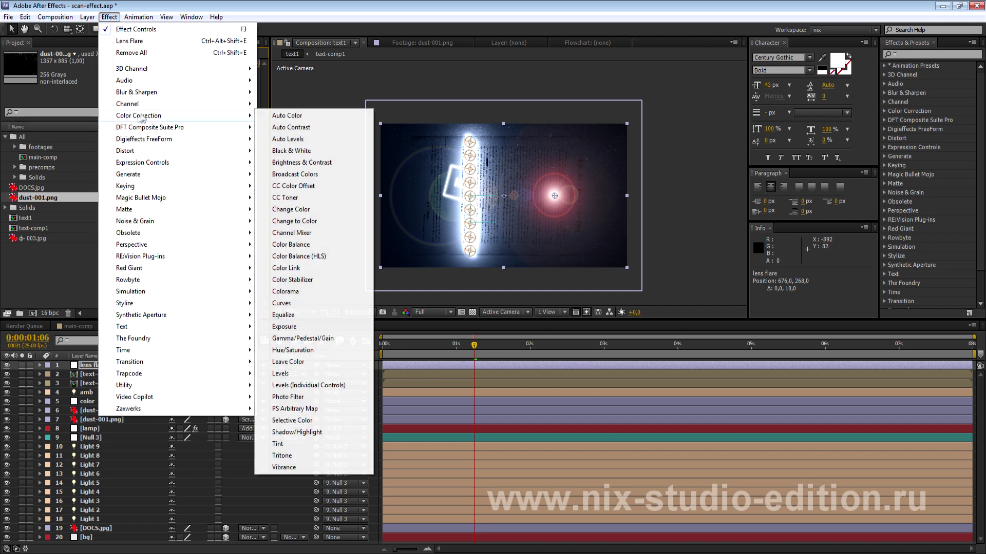
click(282, 456)
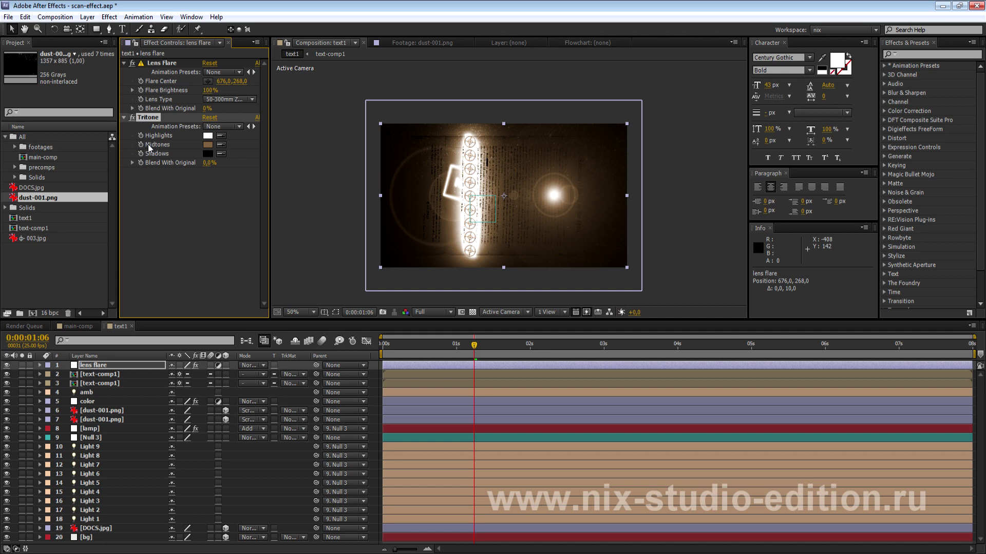
click(213, 146)
drag(593, 418, 596, 405)
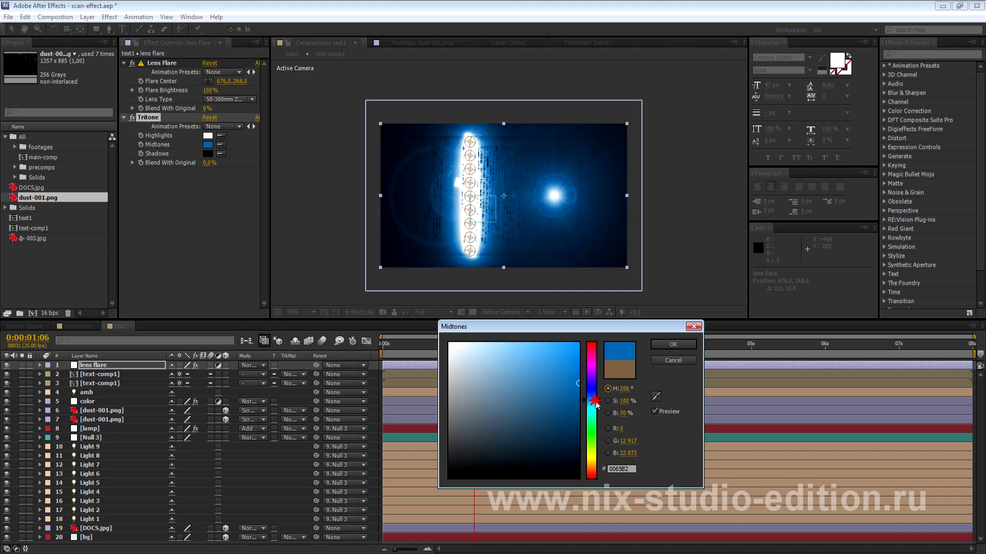
click(672, 345)
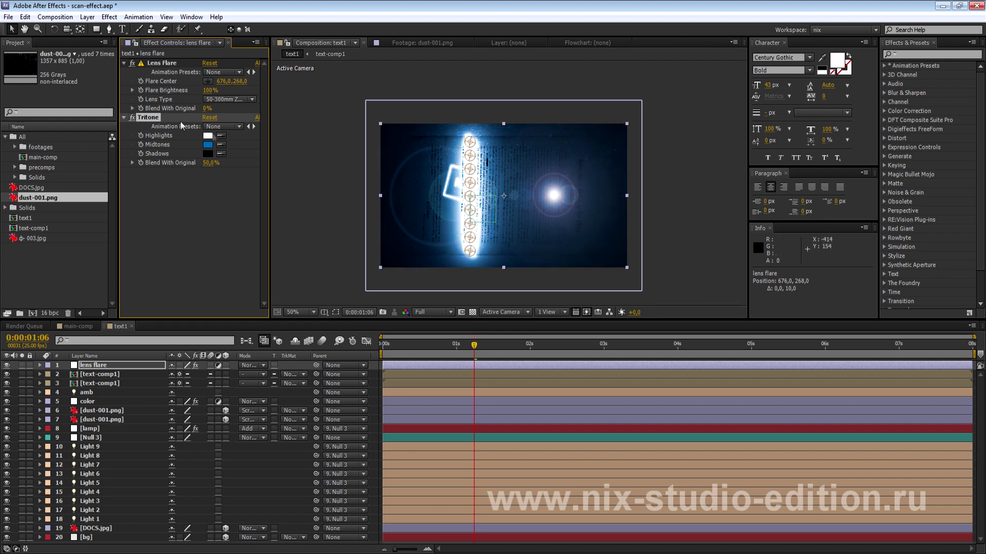
click(162, 63)
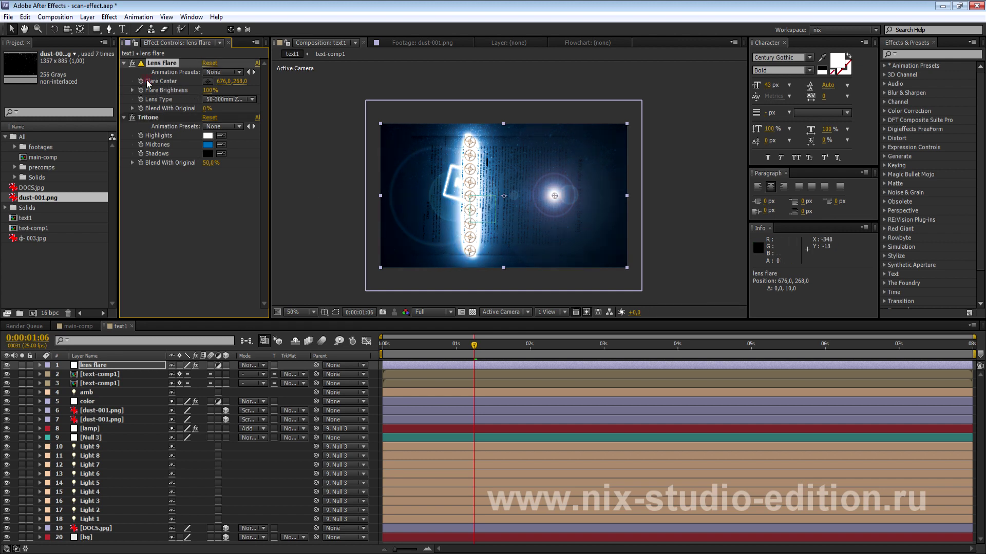
Step: Pick-whip a Flare Center expression to Null 3's Position and scrub to confirm it follows
click(90, 437)
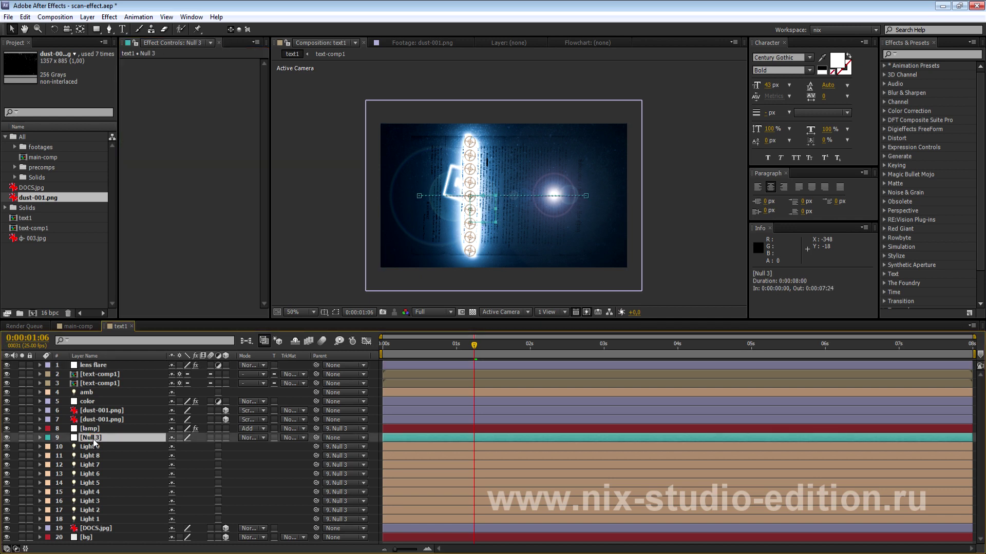
key(p)
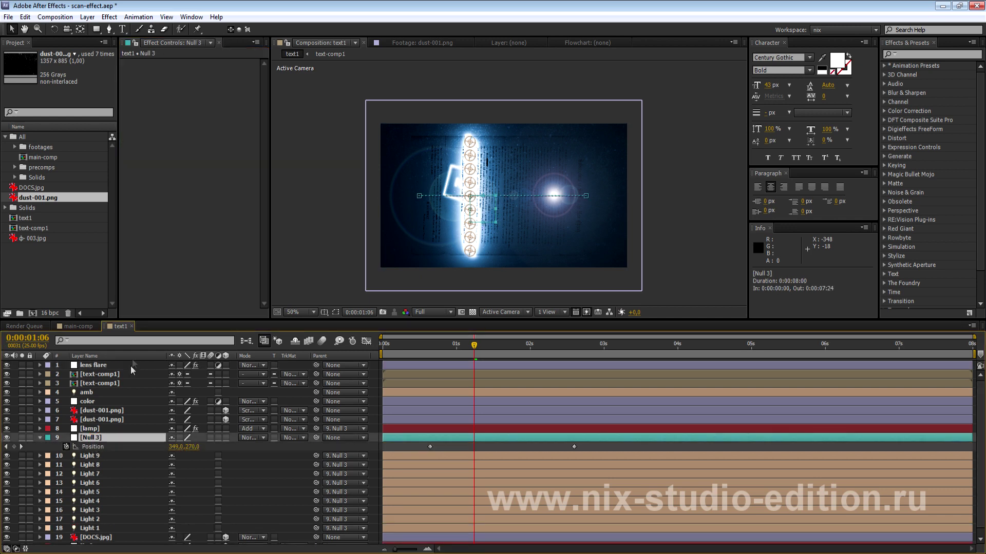
click(93, 365)
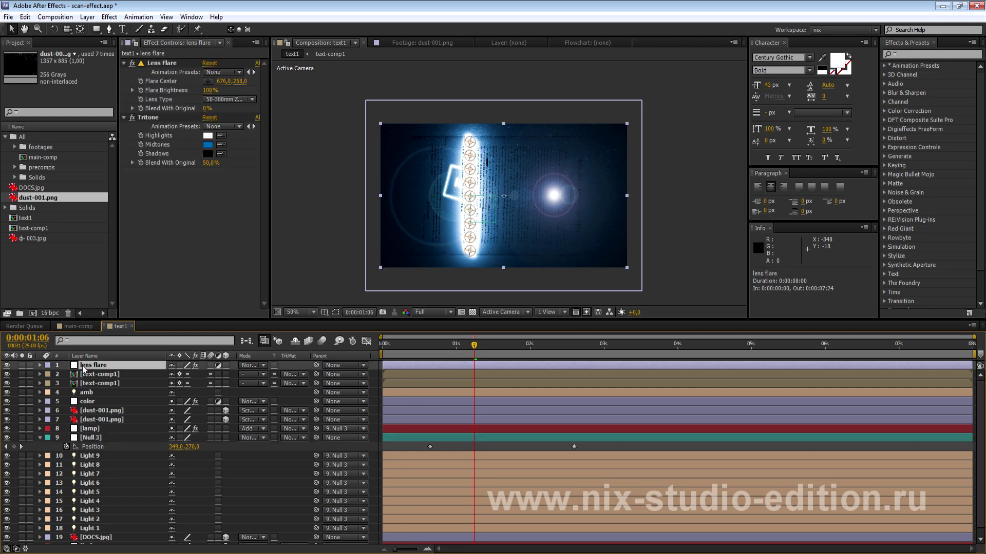
alt+click(140, 82)
drag(198, 402, 97, 529)
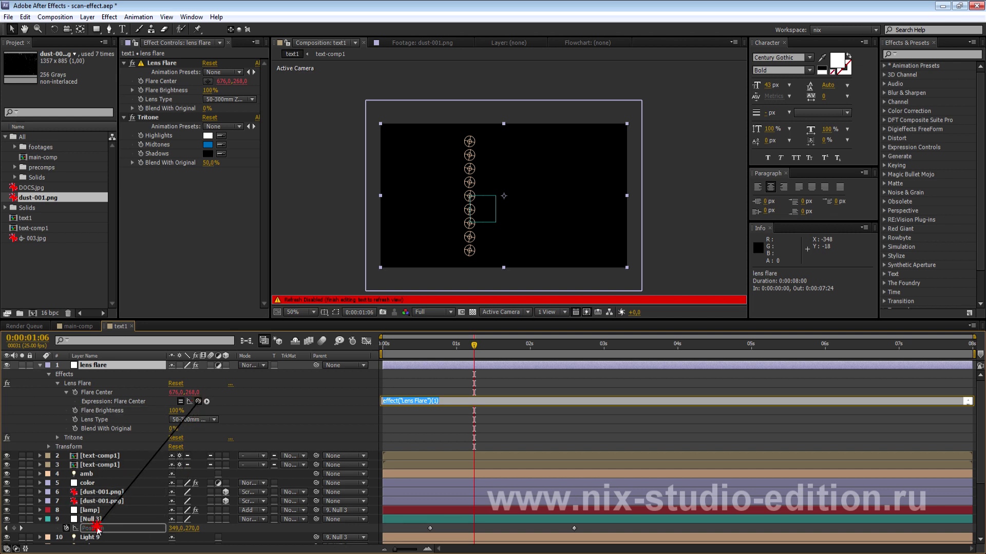
click(366, 411)
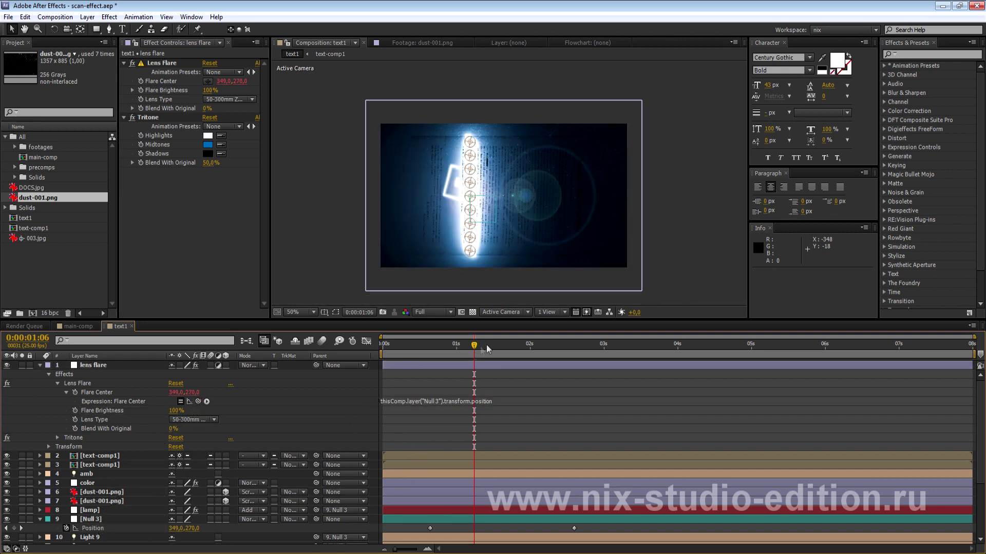
mouse_move(475, 352)
mouse_down()
mouse_move(451, 358)
mouse_move(600, 380)
mouse_move(542, 360)
mouse_move(450, 358)
mouse_up()
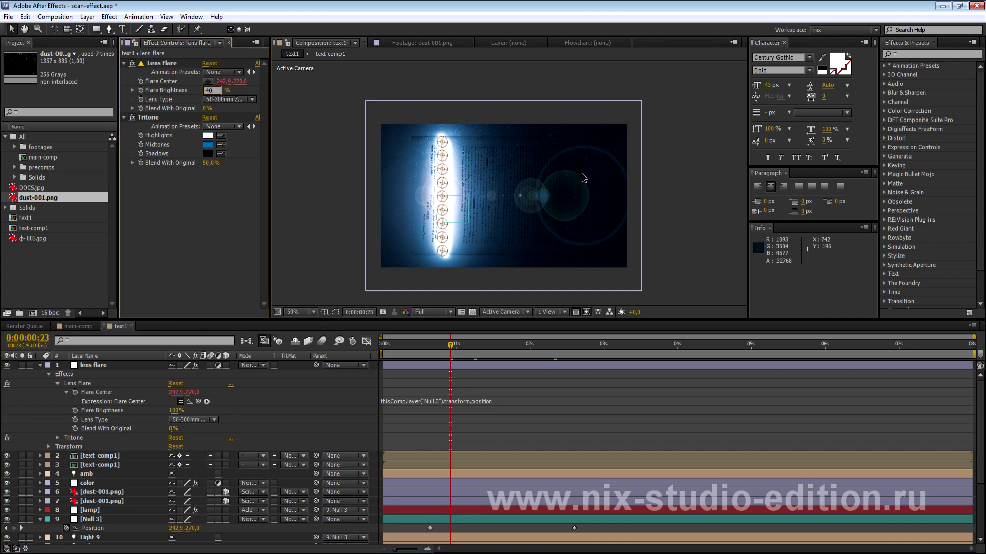
Step: Set Flare Brightness to 40% and keyframe it fading in from 0% at 0:00:00:14
key(Return)
key(period)
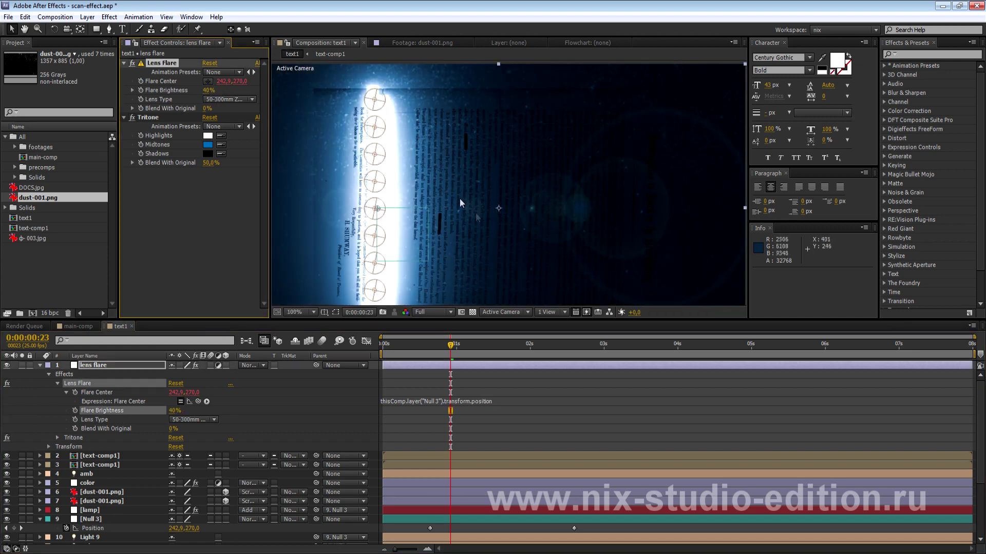
key(comma)
key(comma)
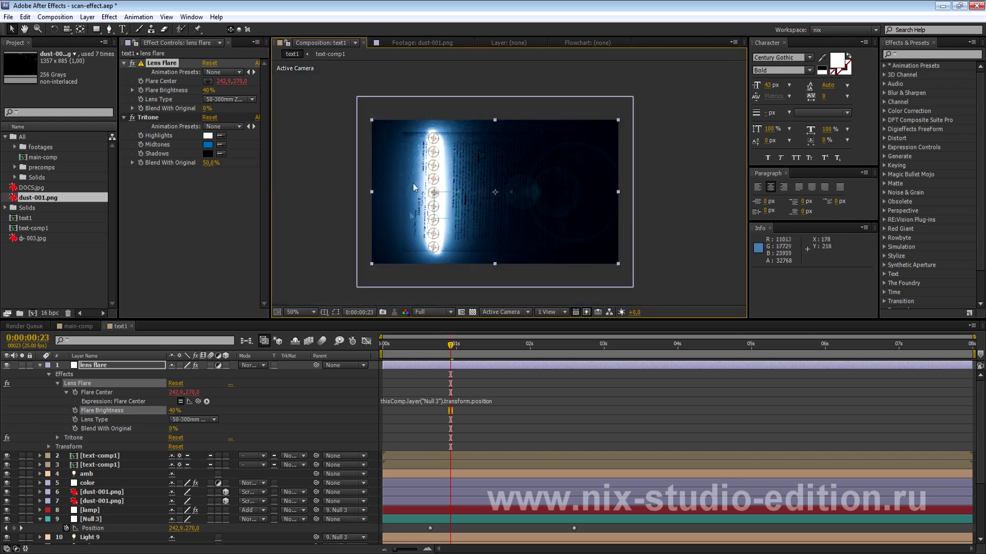
click(141, 90)
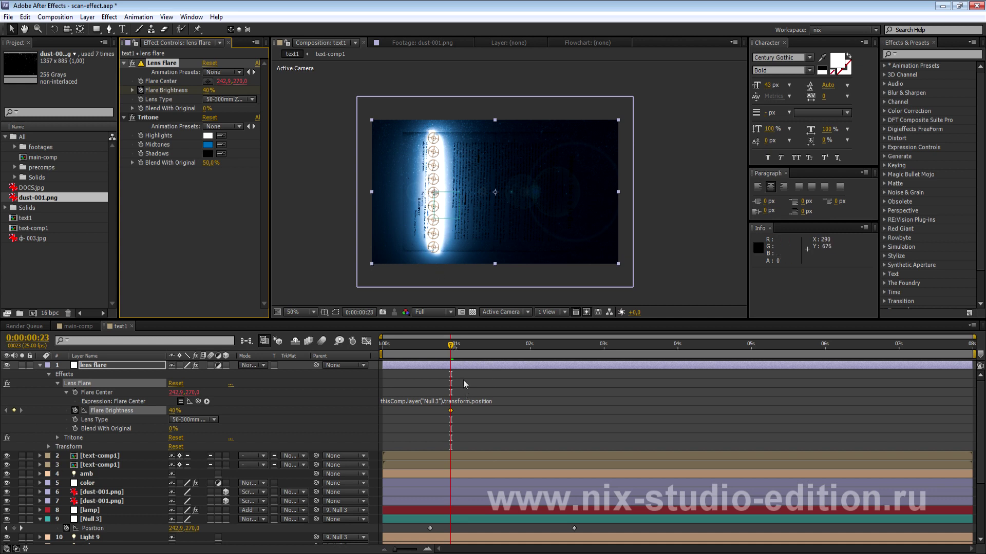
drag(450, 347, 423, 347)
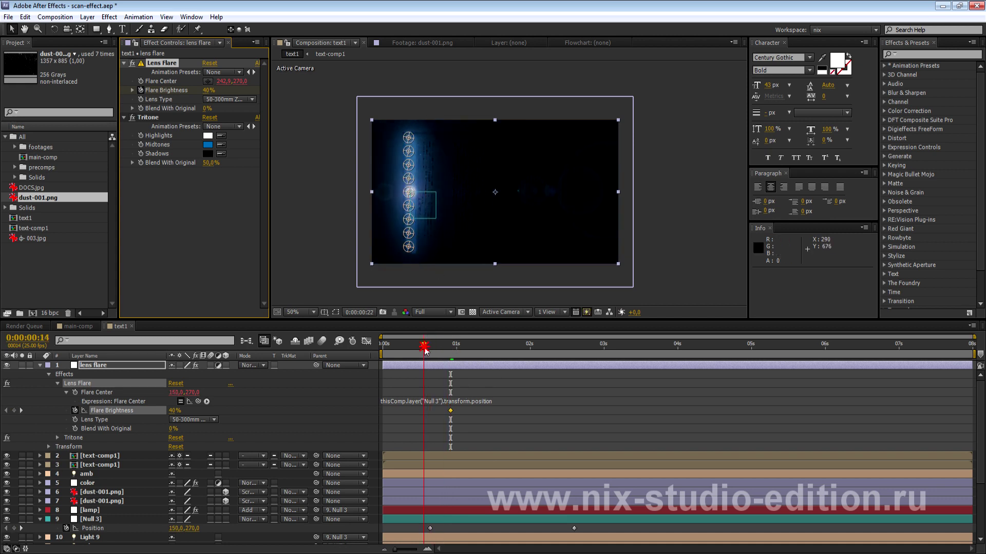
click(208, 90)
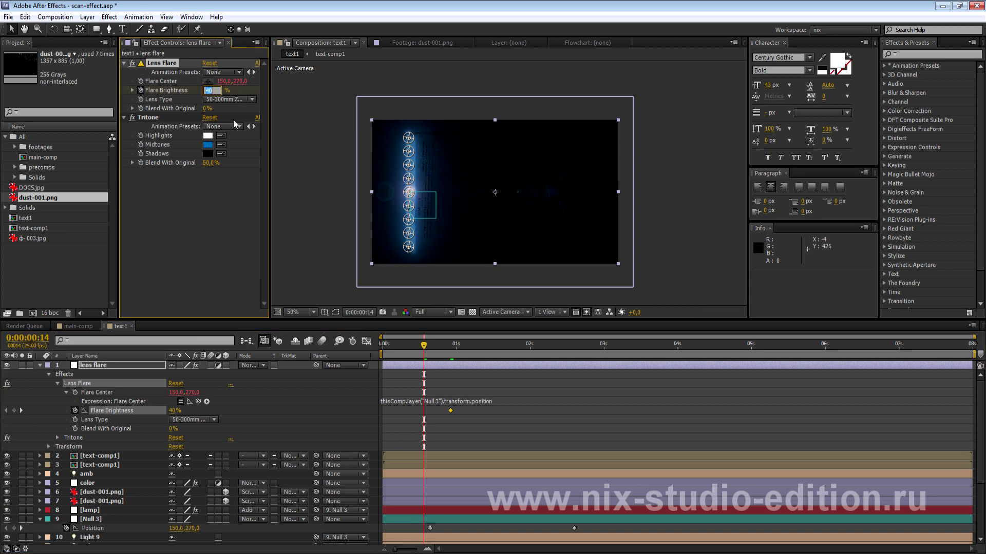
text(0)
key(Return)
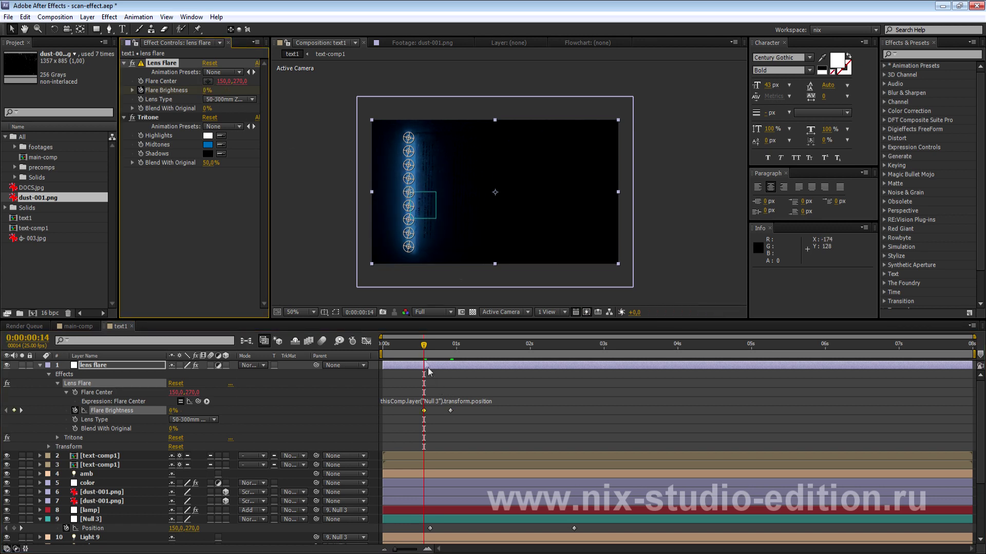
mouse_move(426, 350)
mouse_down()
mouse_move(586, 372)
mouse_move(563, 372)
mouse_up()
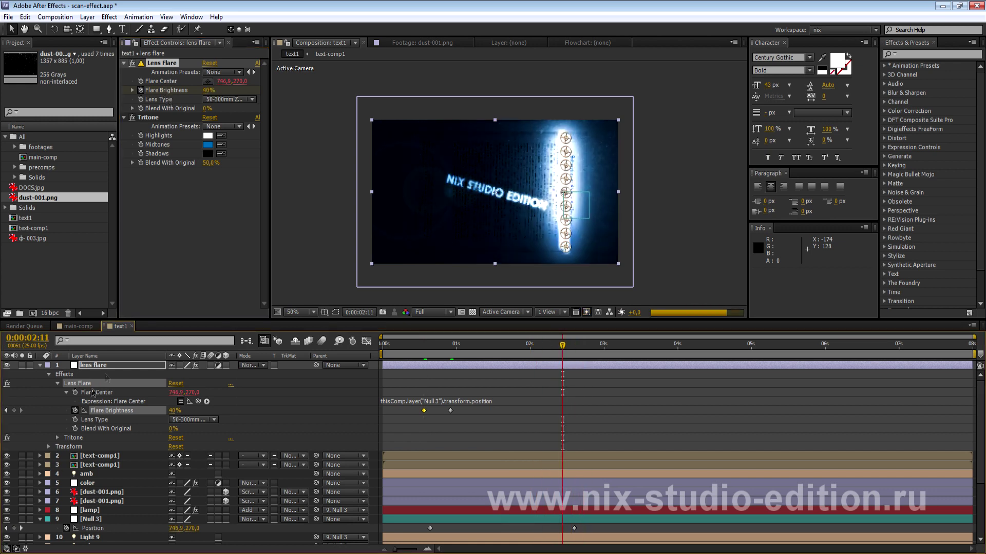
Step: Keyframe Flare Brightness at 0:00:02:11, fading back to 0% at 0:00:02:16
click(15, 411)
drag(563, 346, 574, 349)
click(208, 90)
text(0)
key(Return)
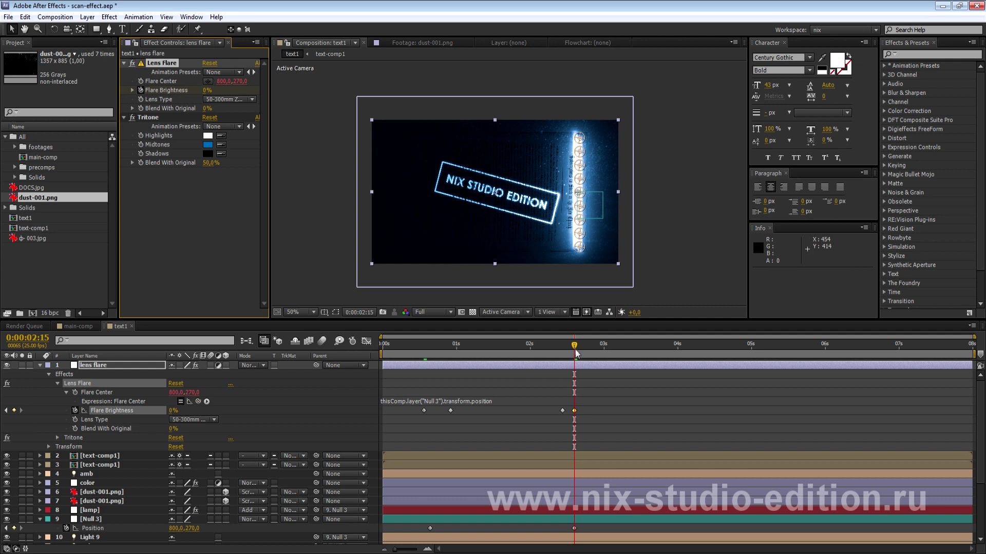
mouse_move(576, 354)
mouse_down()
mouse_move(405, 346)
mouse_move(524, 346)
mouse_up()
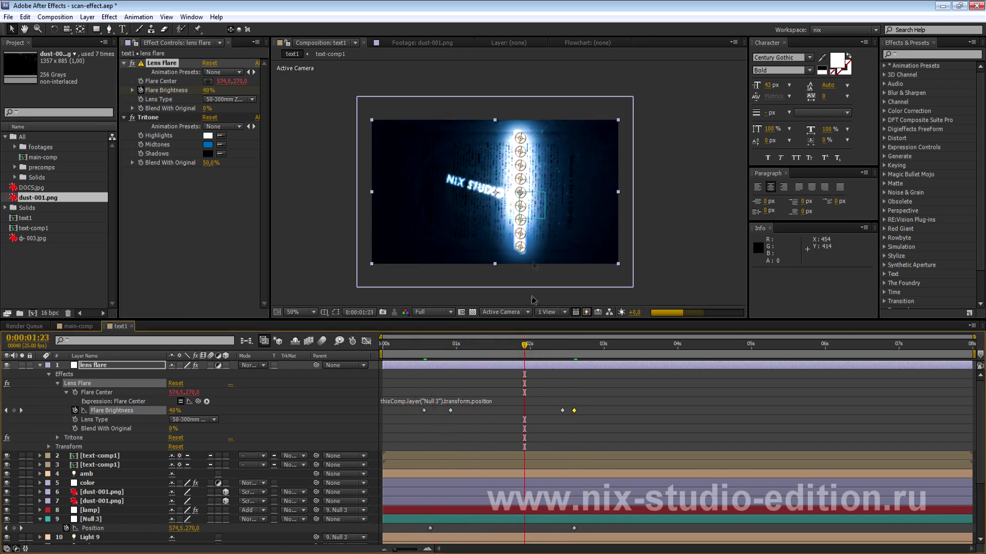
Step: Select the lens flare layer and collapse its properties in the timeline
scroll(460, 209, up, 2)
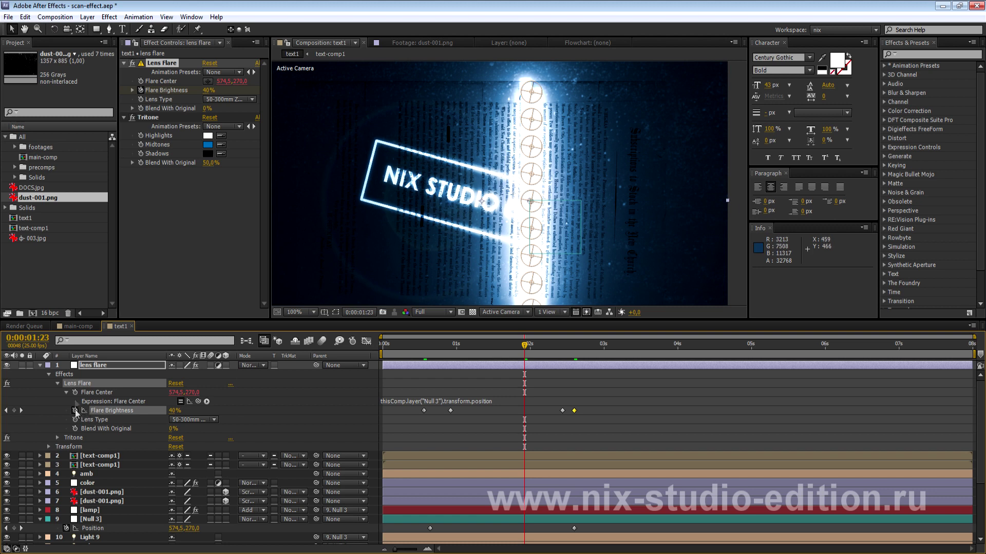
click(516, 137)
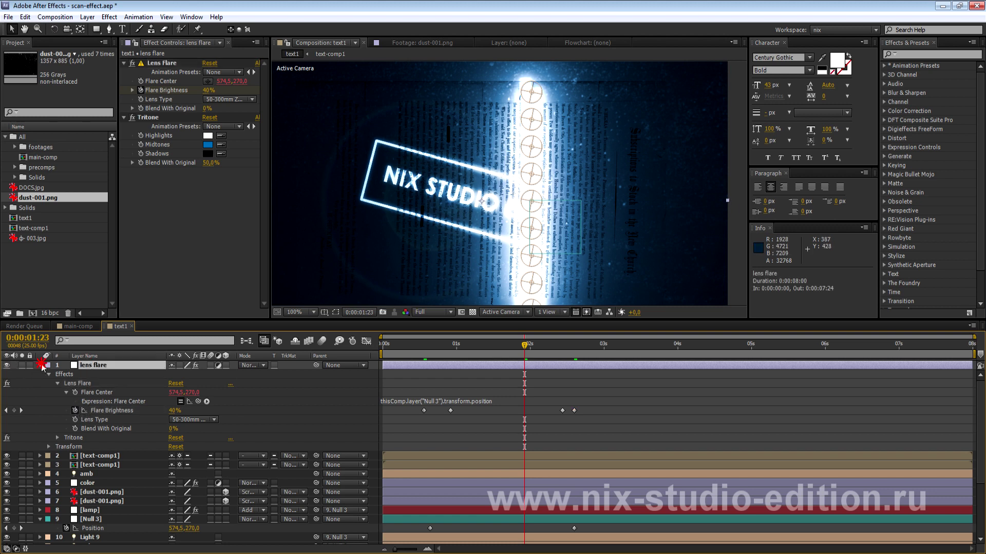
click(41, 365)
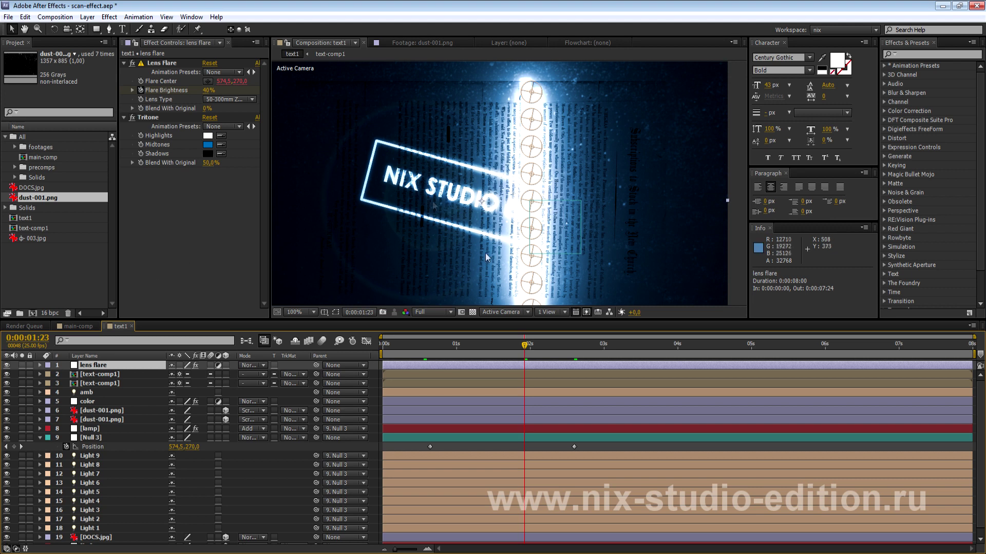
scroll(430, 233, down, 3)
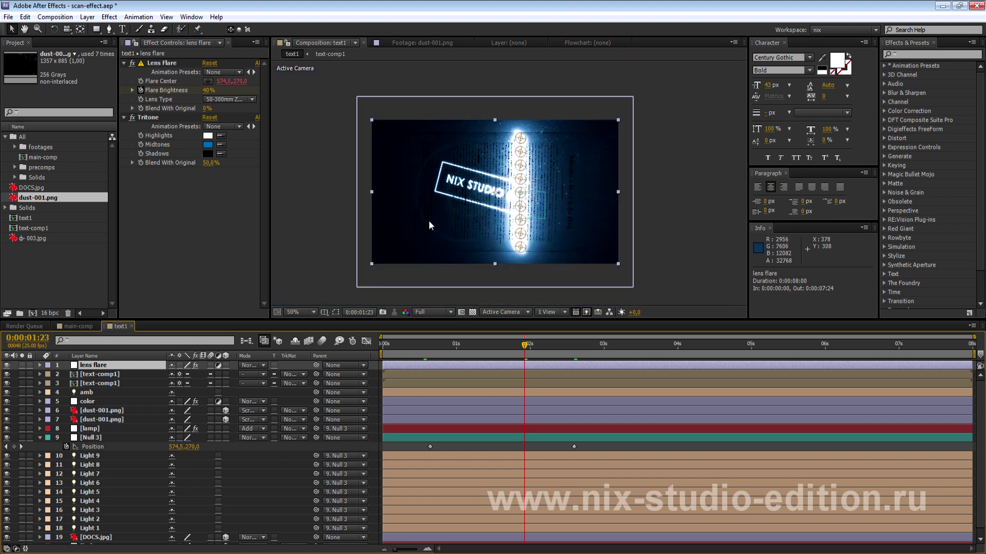
scroll(497, 288, up, 3)
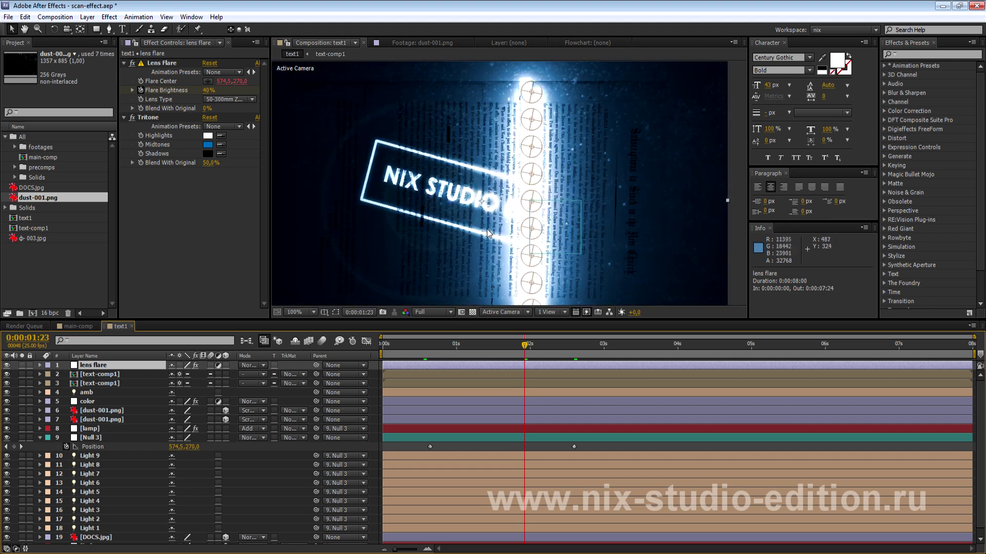
scroll(488, 232, down, 2)
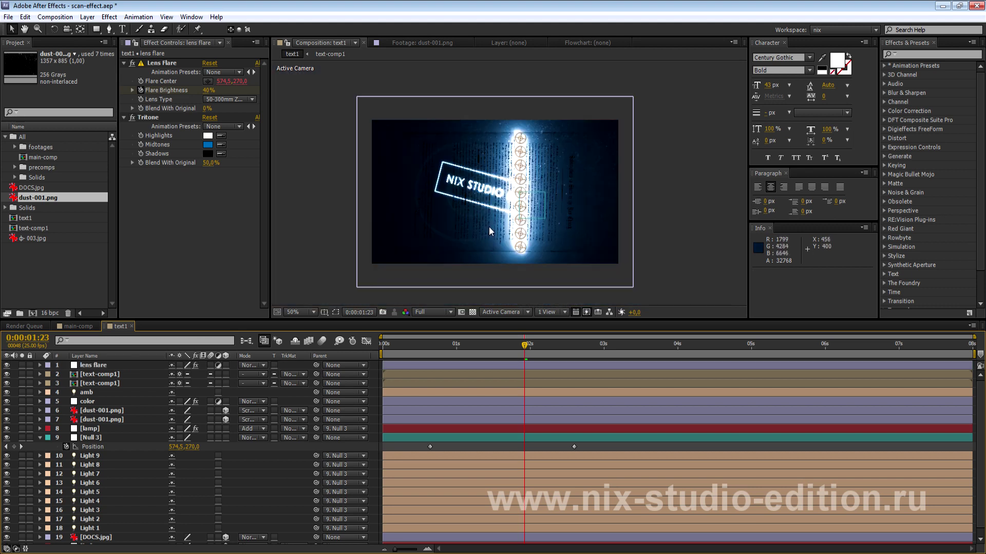
scroll(462, 188, up, 2)
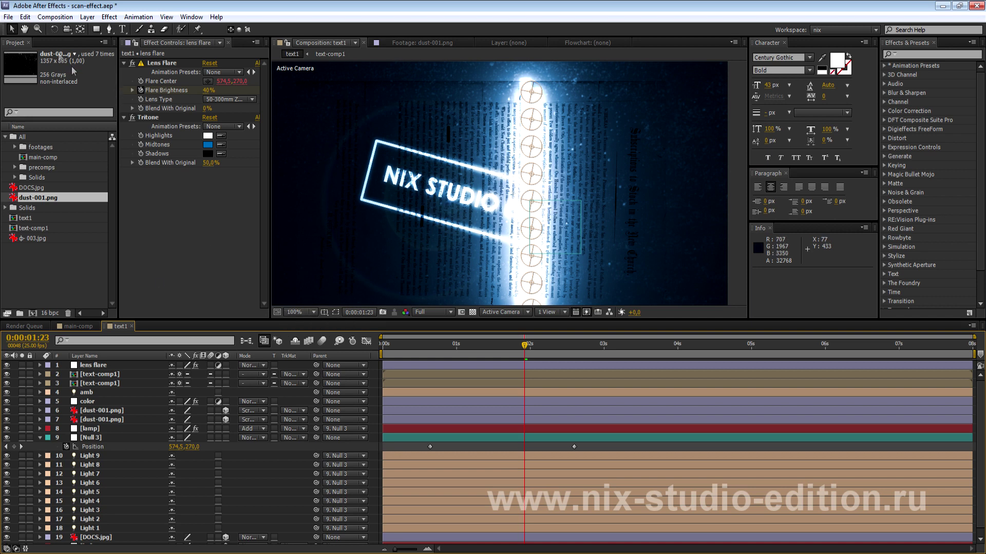
Step: Add a new adjustment layer named rays to the comp
click(88, 17)
mouse_move(103, 26)
click(303, 105)
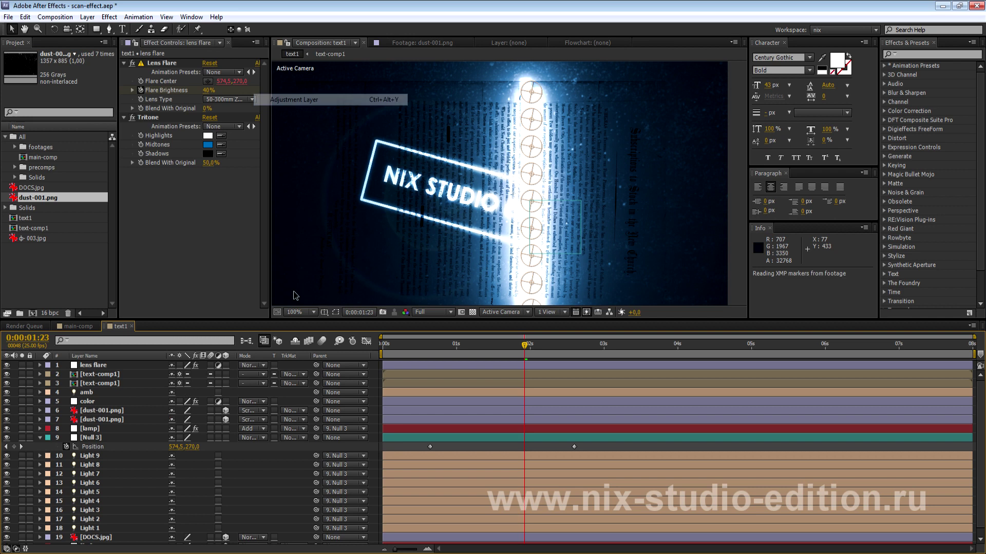
text(rs)
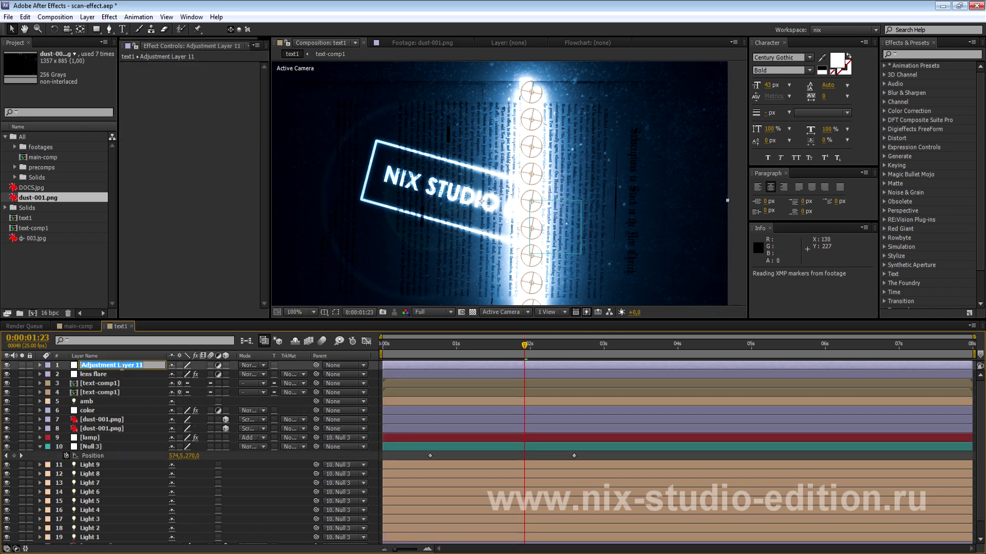
key(Return)
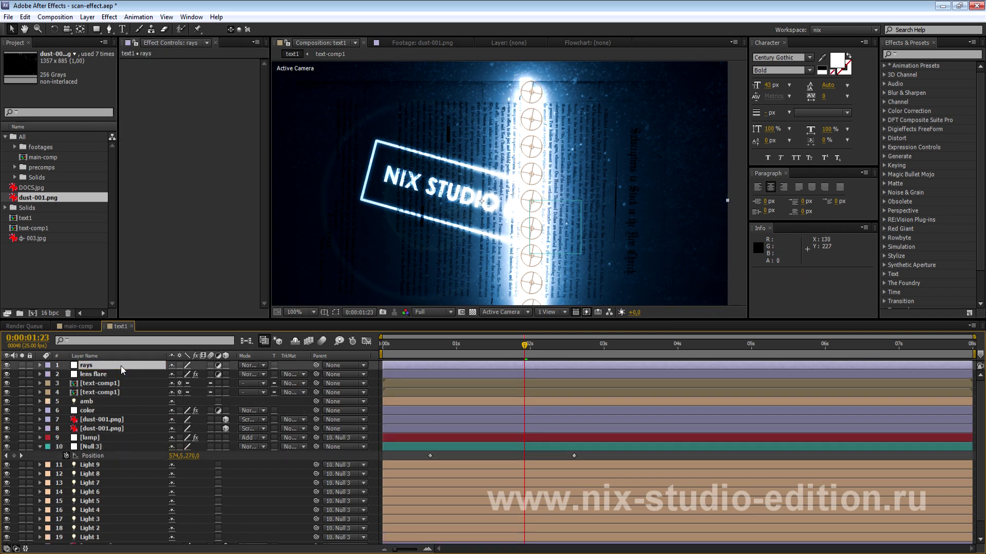
Step: Apply CC Light Rays to the rays layer and place its centre on the text
click(110, 17)
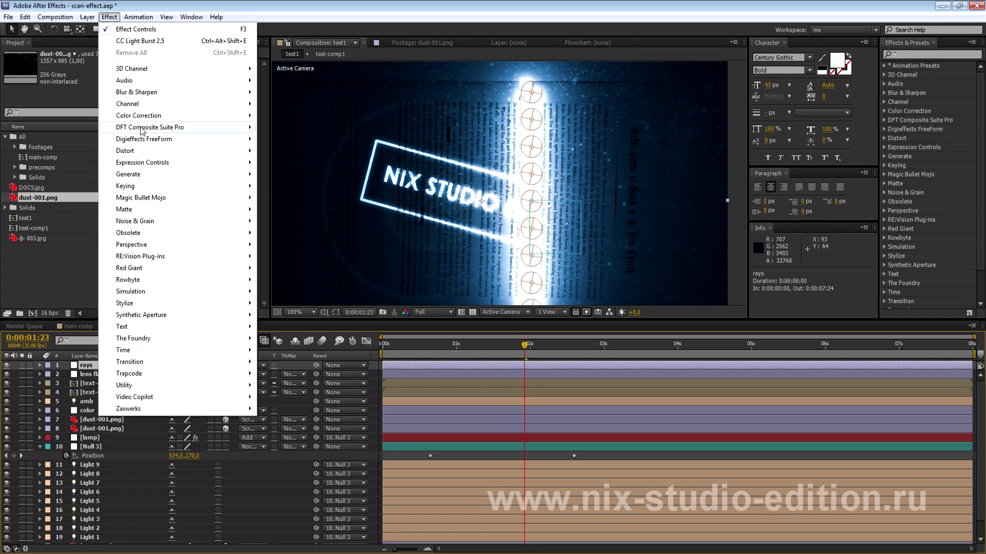
mouse_move(206, 174)
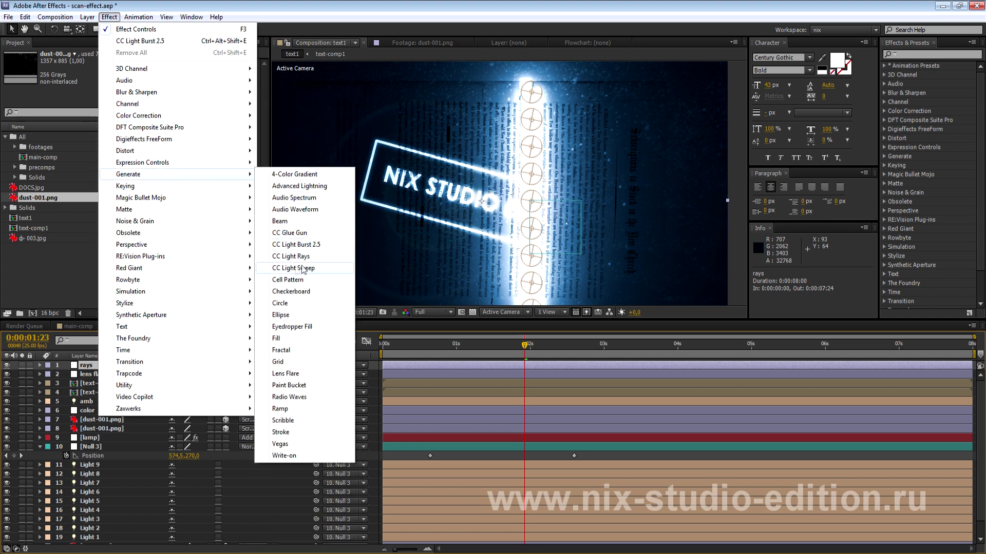
click(313, 258)
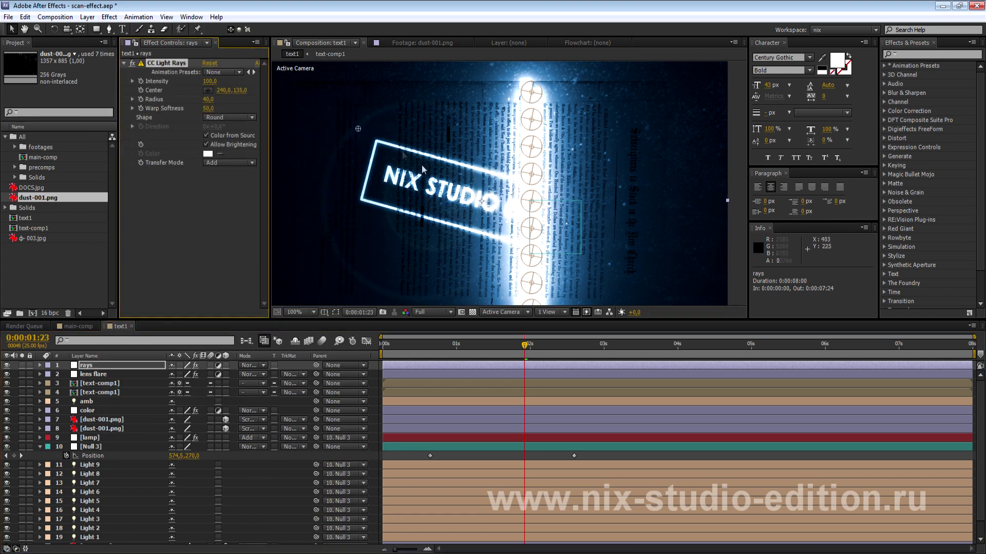
drag(367, 155, 395, 177)
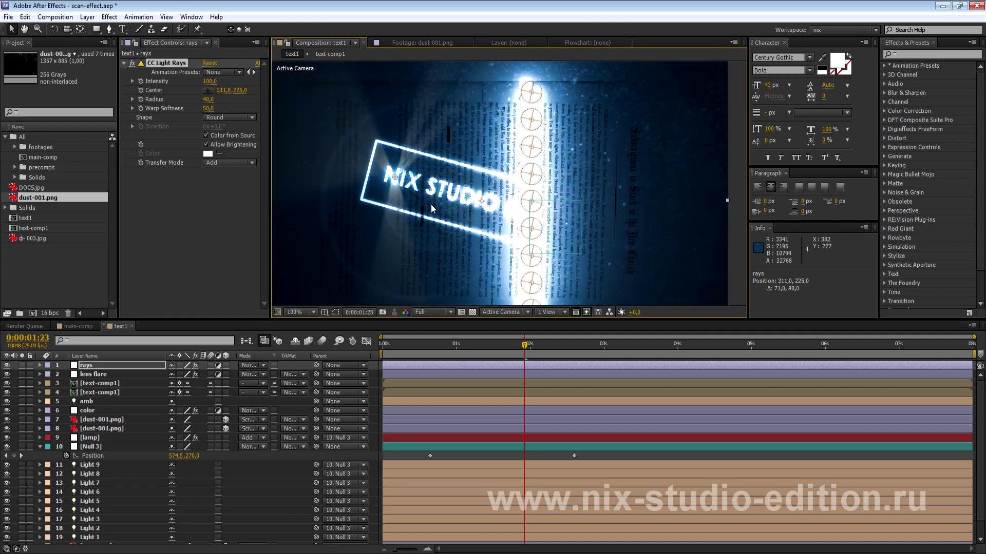
scroll(426, 173, down, 2)
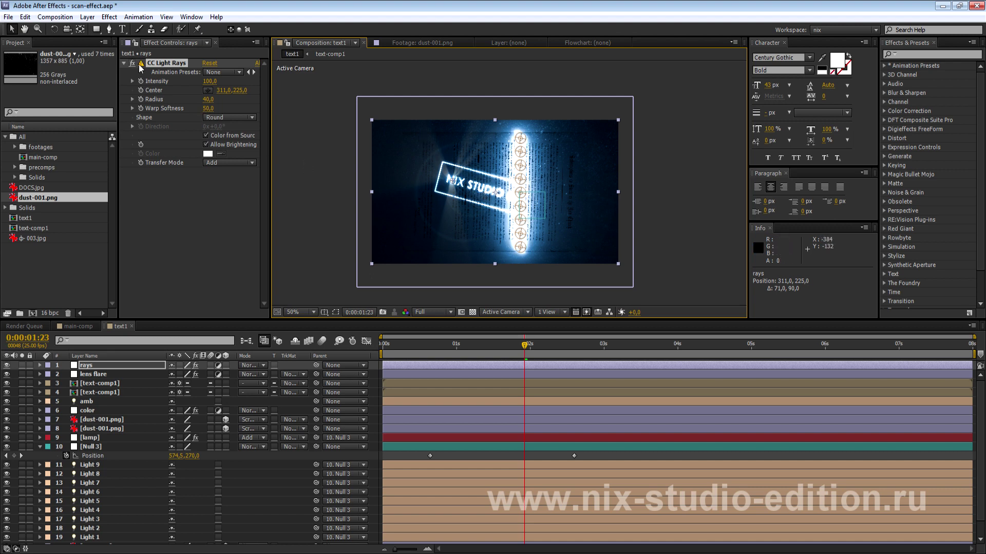
key(period)
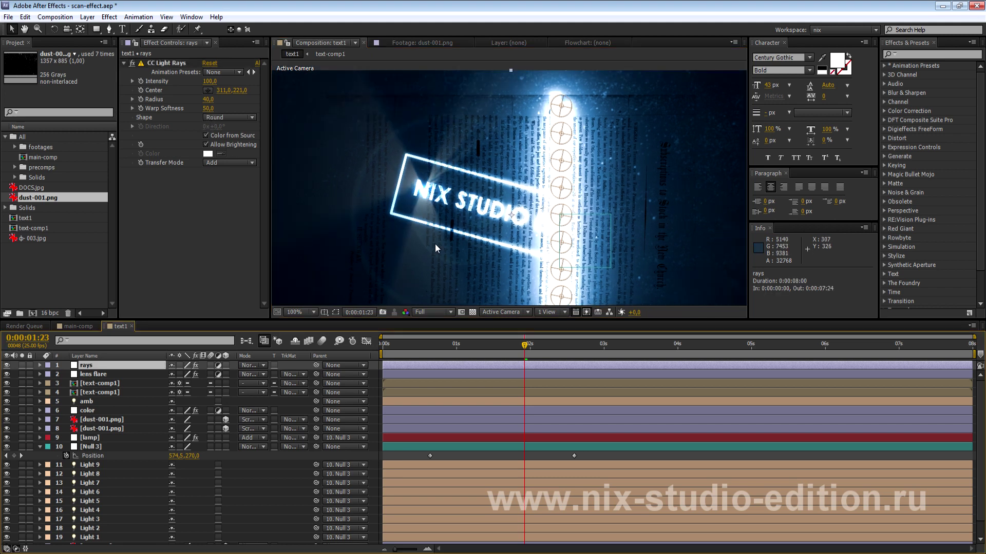
Step: Keyframe the rays centre from the scan's left start at 0:00:01:03 to the right at 0:00:02:13
mouse_move(524, 345)
mouse_down()
mouse_move(464, 350)
mouse_move(473, 350)
mouse_up()
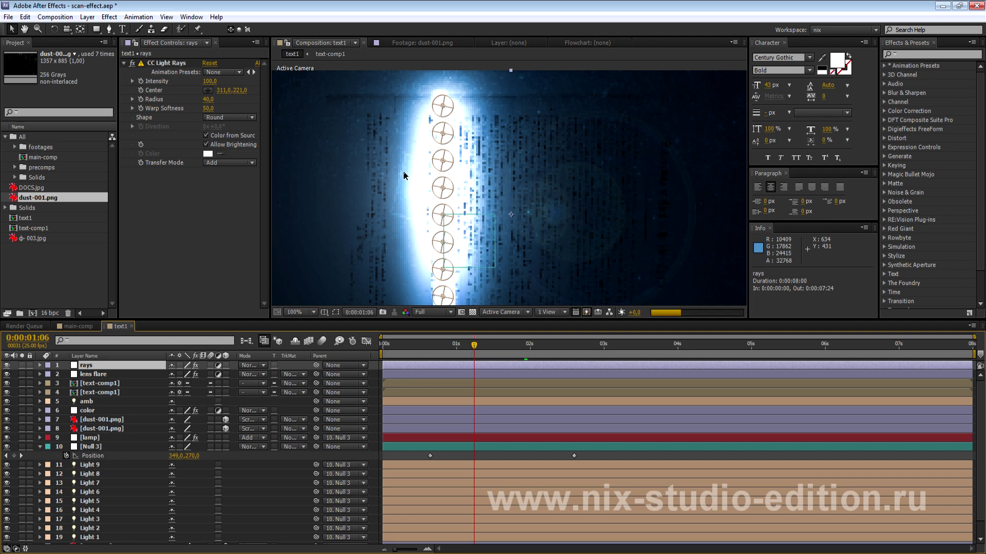
click(425, 188)
drag(425, 188, 398, 182)
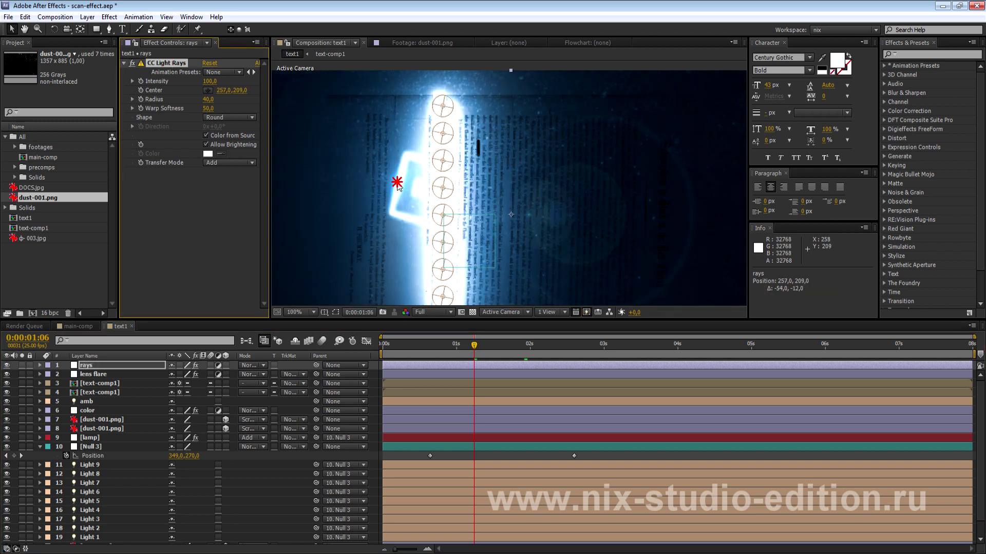
click(137, 91)
click(141, 80)
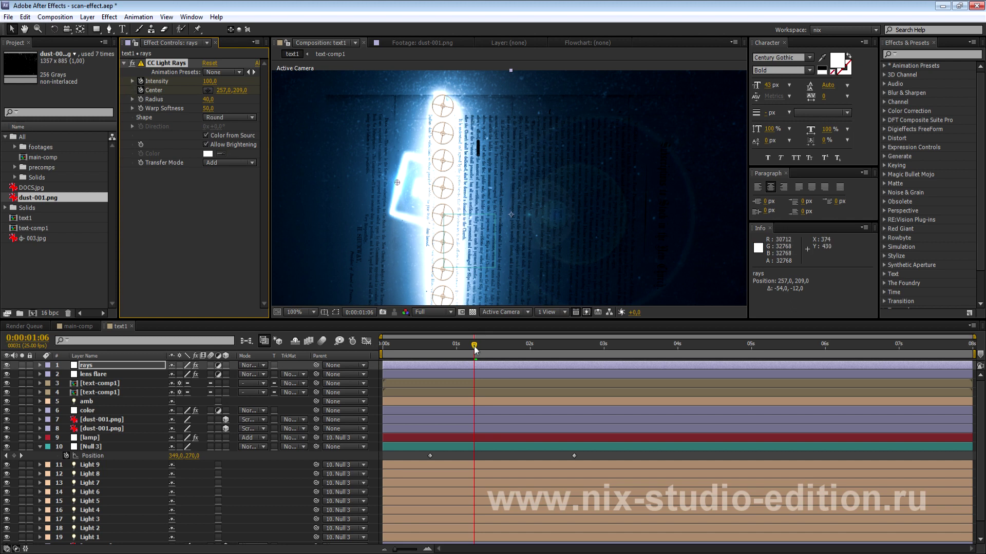
drag(474, 347, 574, 364)
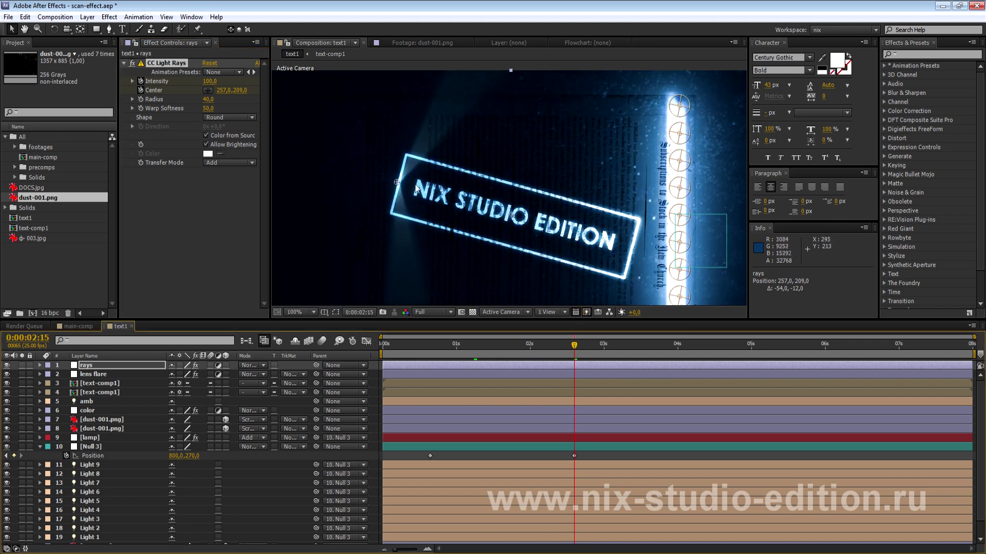
drag(397, 184, 641, 255)
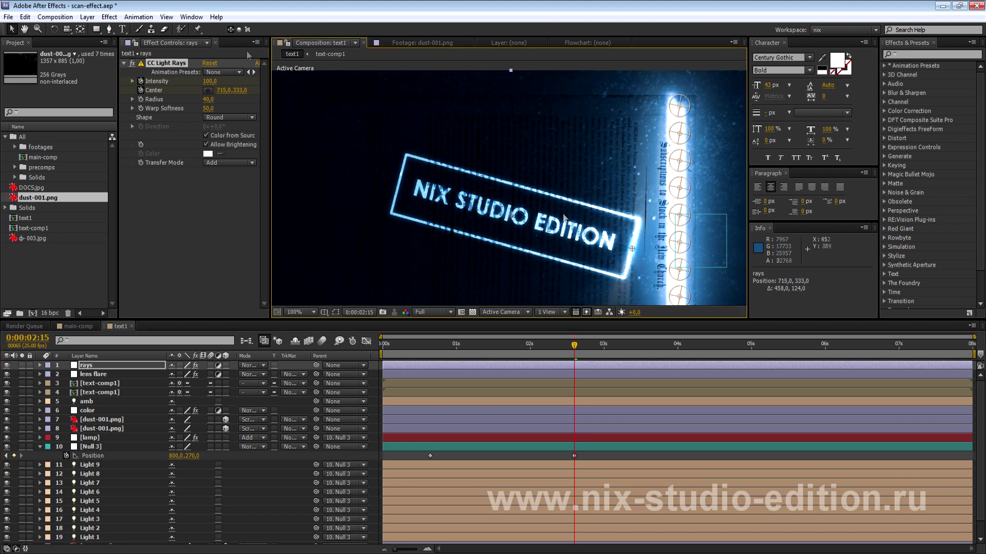
click(116, 365)
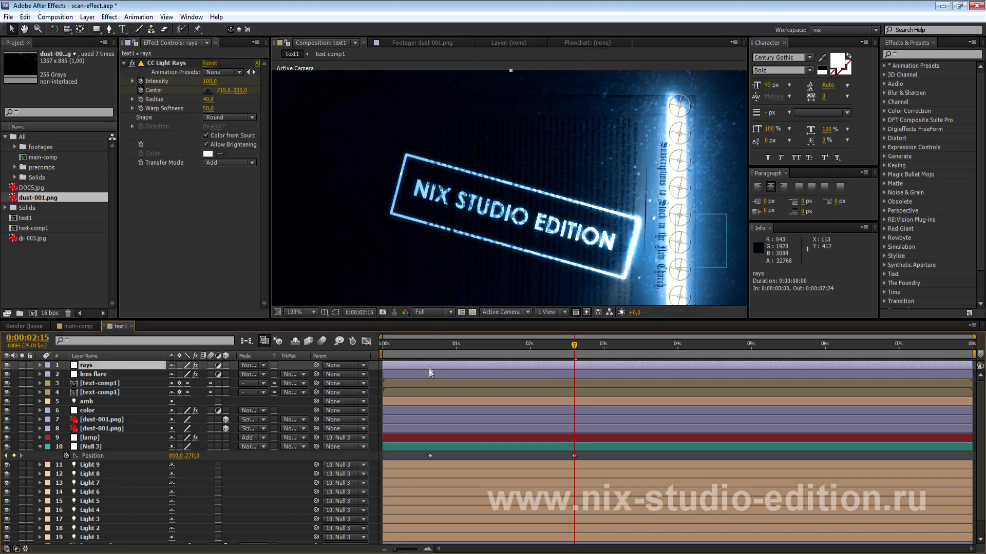
Step: Keyframe the rays Intensity at 0:00:02:13 and drop it to 0 at 0:00:02:18
key(u)
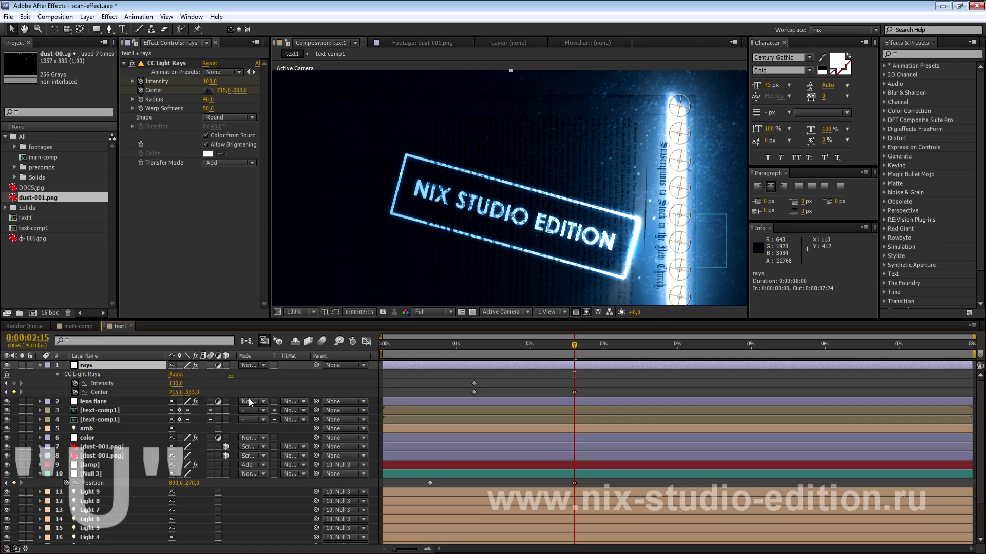
click(14, 384)
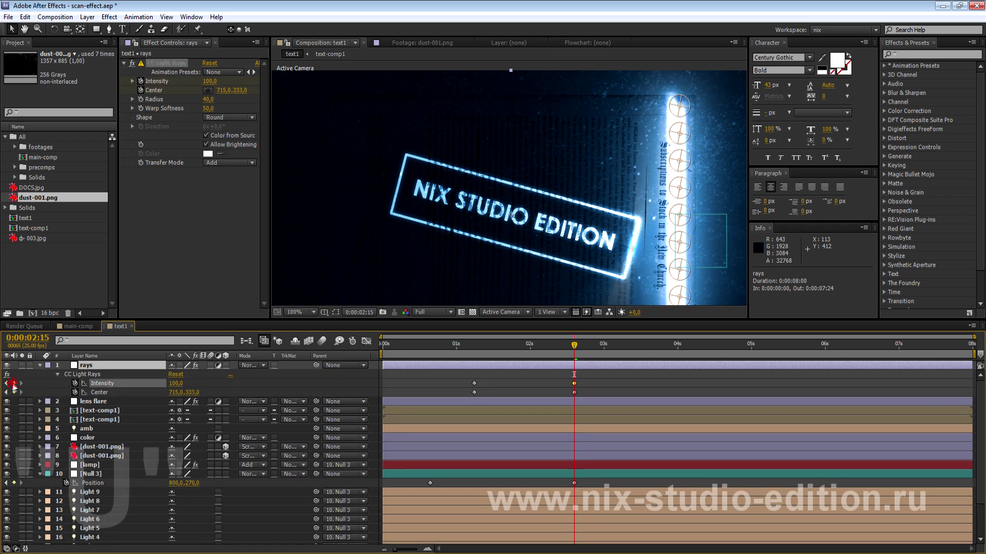
drag(574, 384, 569, 384)
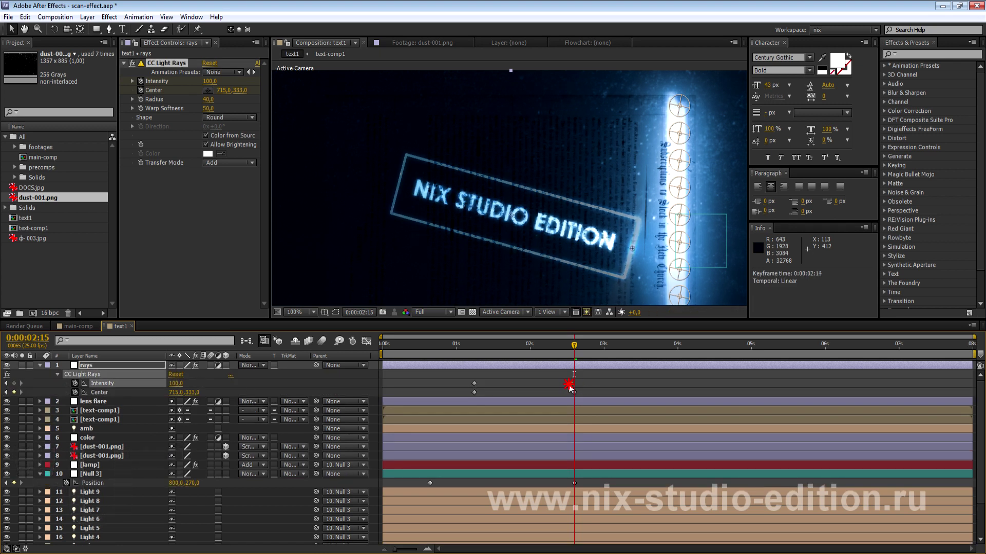
click(474, 384)
drag(576, 349, 586, 349)
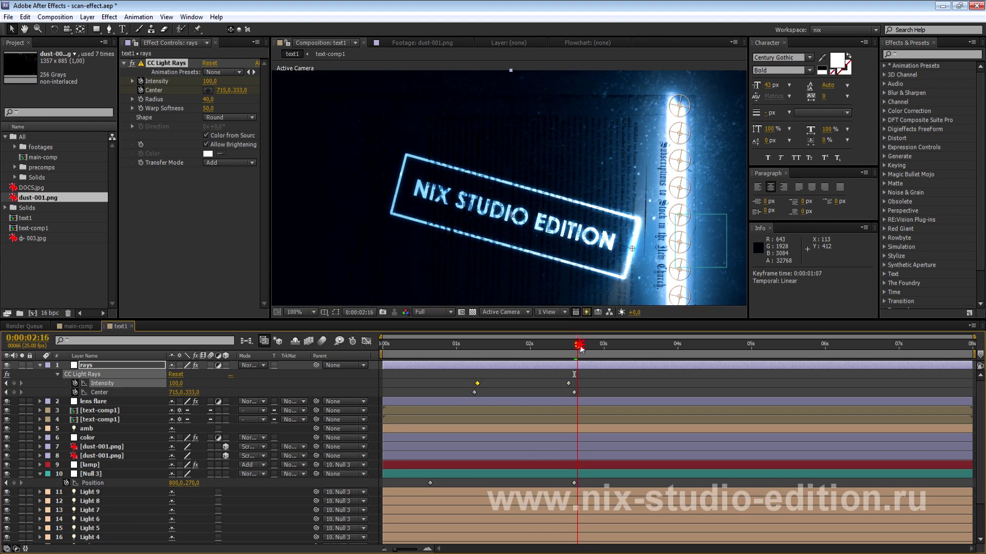
click(176, 383)
text(0)
key(Return)
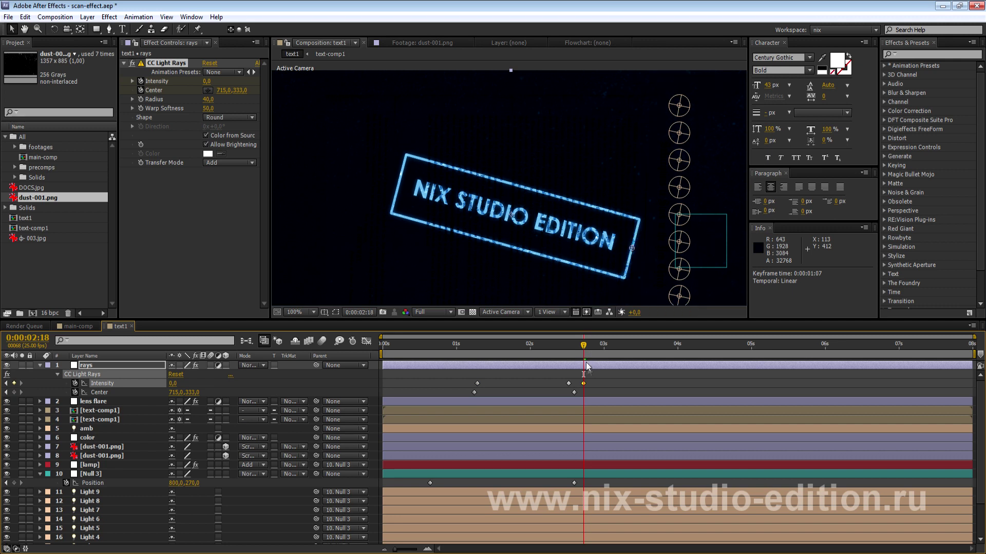
Step: Review the rays animation around 0:00:01:14, then collapse the rays layer
drag(583, 355, 574, 349)
mouse_move(561, 349)
mouse_down()
mouse_move(466, 355)
mouse_move(539, 347)
mouse_move(524, 348)
mouse_up()
key(comma)
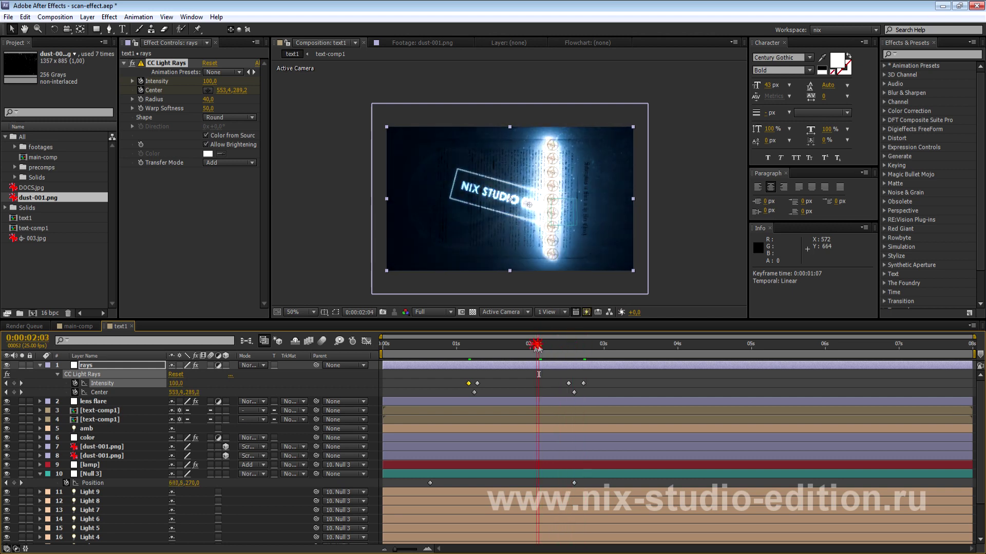
key(period)
drag(523, 348, 498, 347)
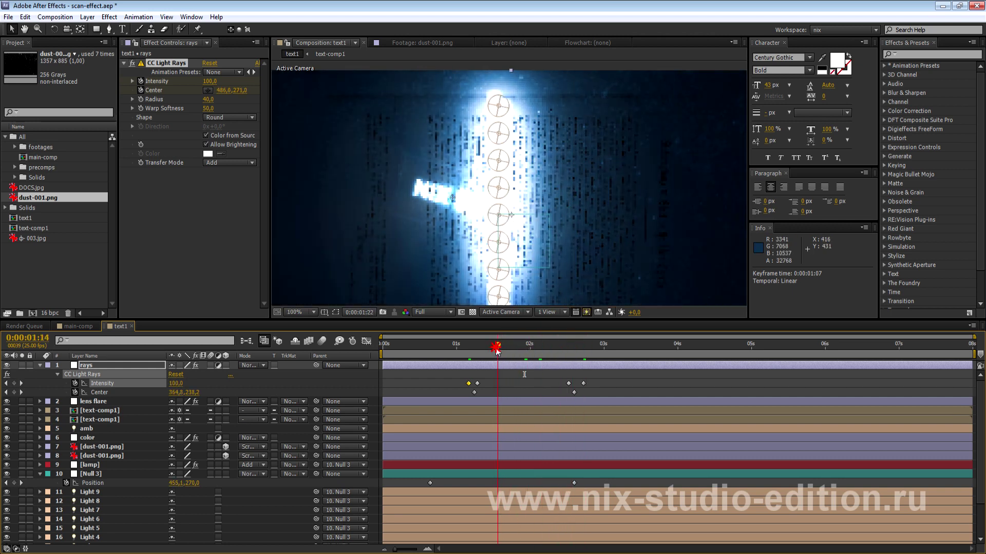
key(comma)
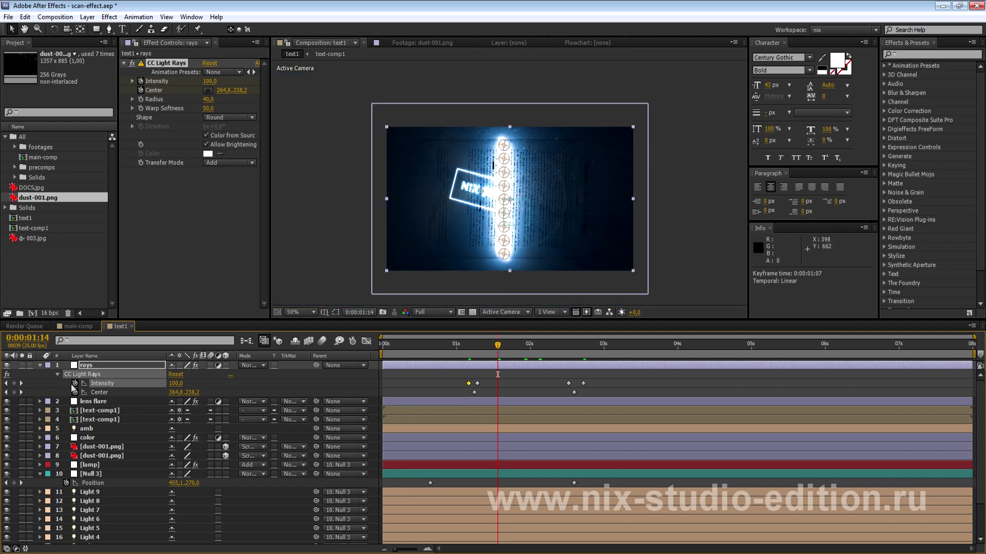
click(95, 367)
click(40, 366)
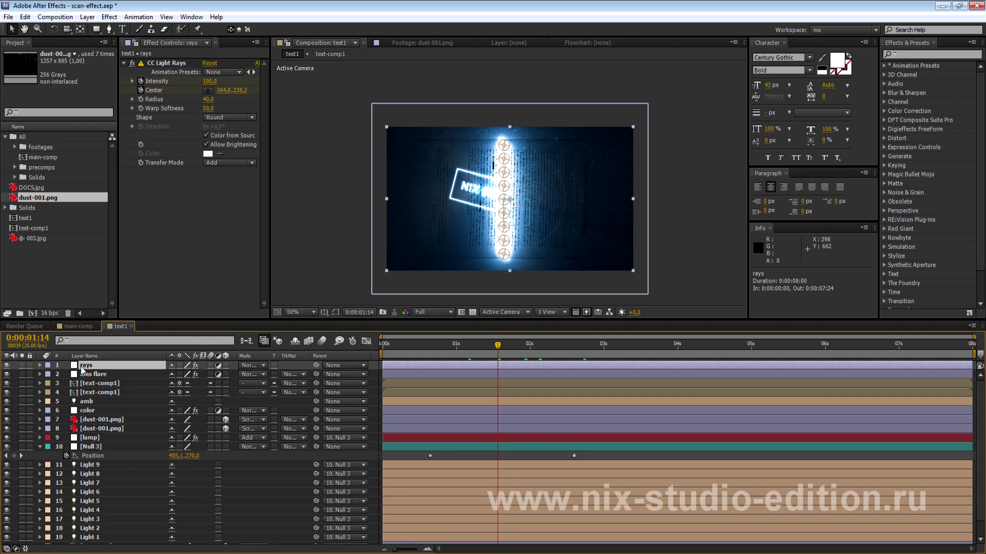
click(55, 17)
click(72, 29)
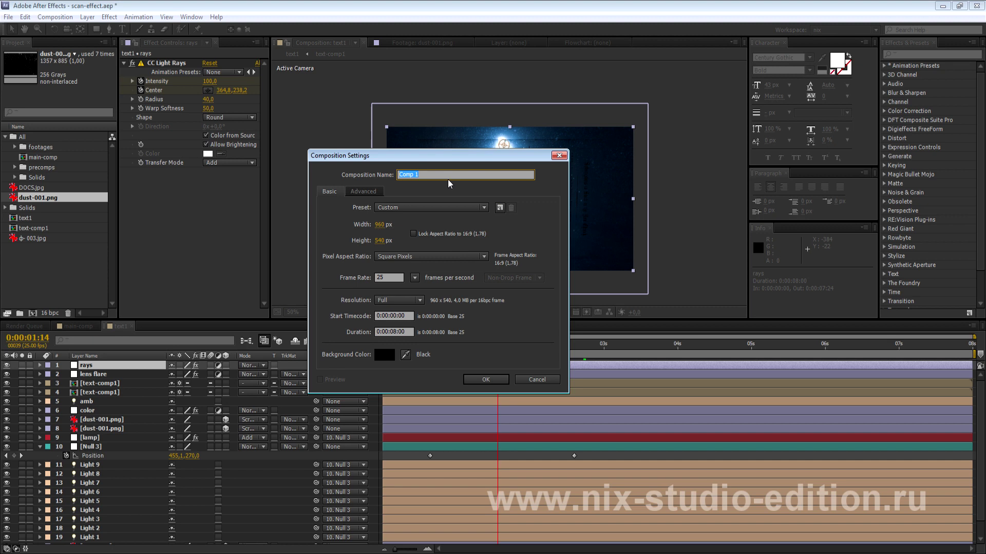
text(MAIN)
key(Return)
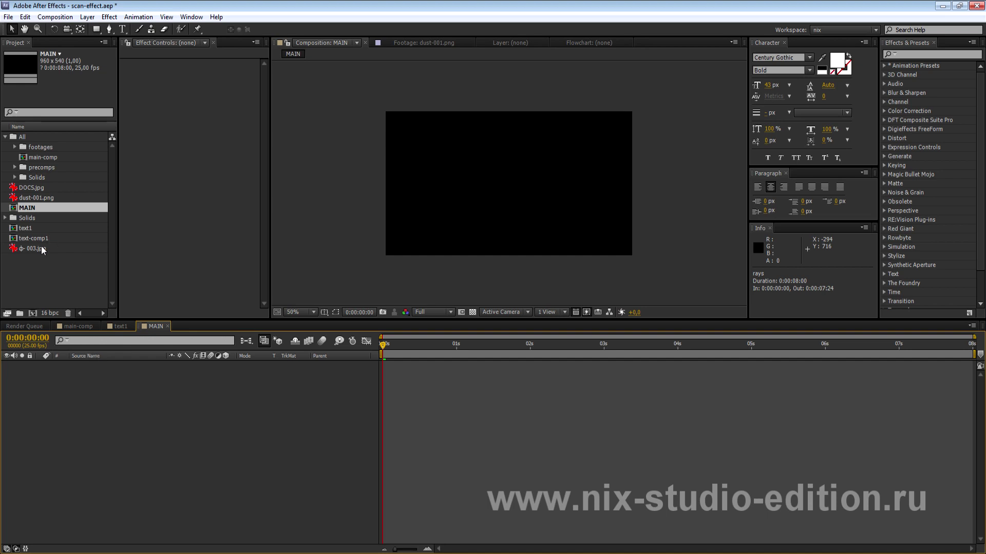
click(23, 229)
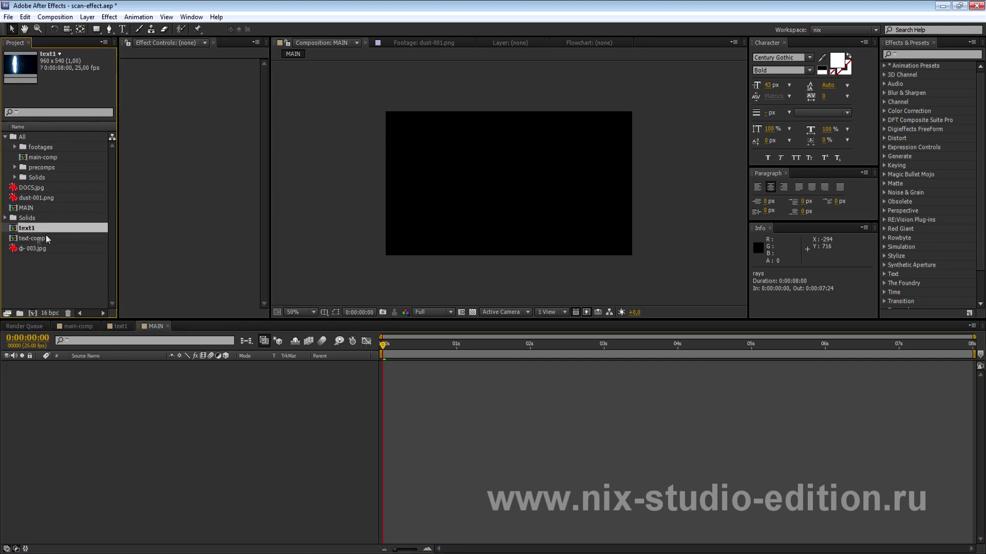
click(118, 326)
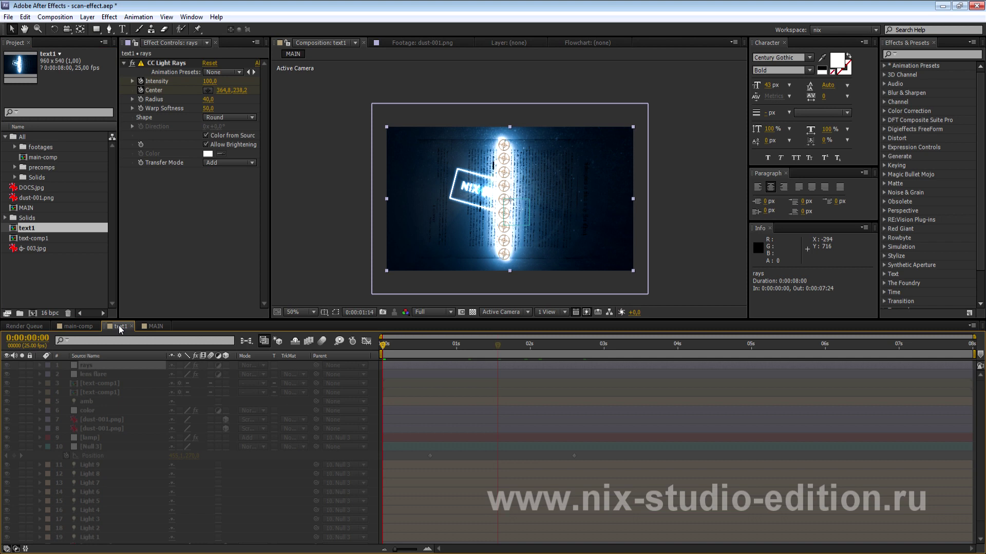
click(154, 327)
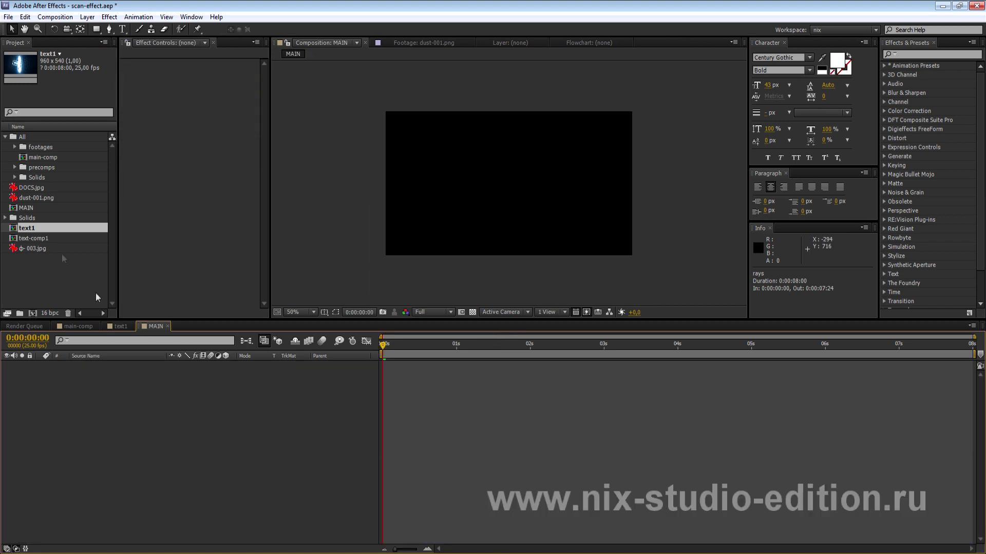
drag(23, 227, 109, 414)
drag(383, 344, 595, 364)
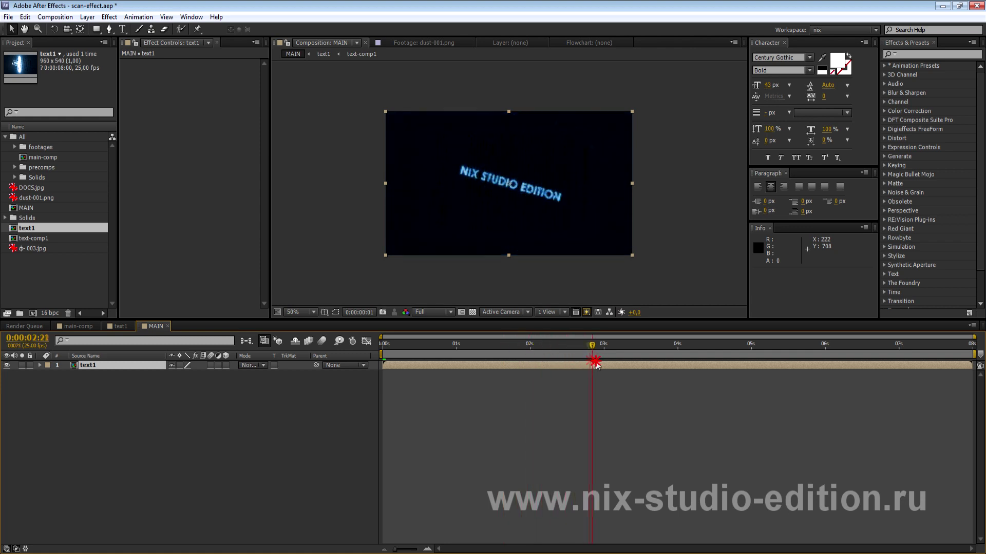
drag(596, 364, 634, 364)
click(31, 229)
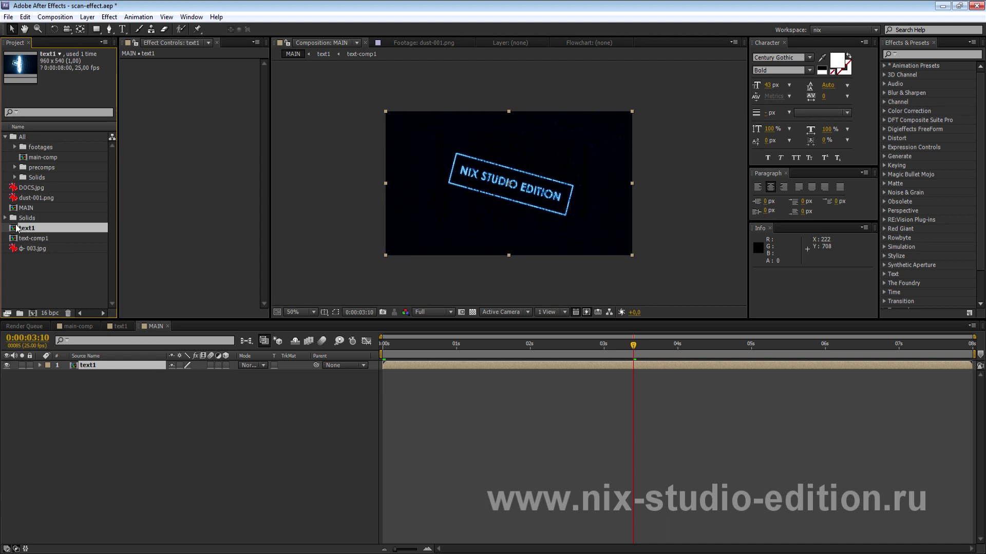
click(77, 228)
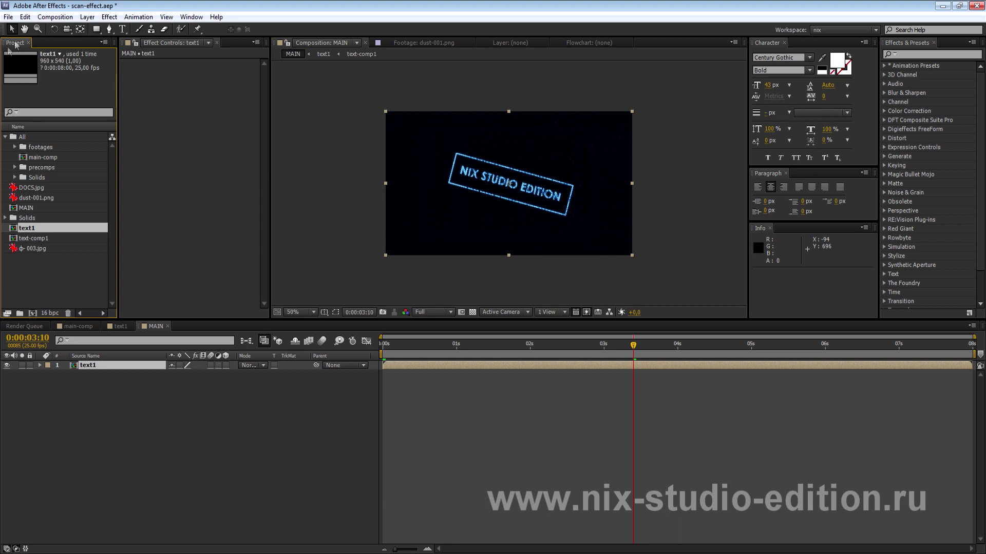
click(104, 365)
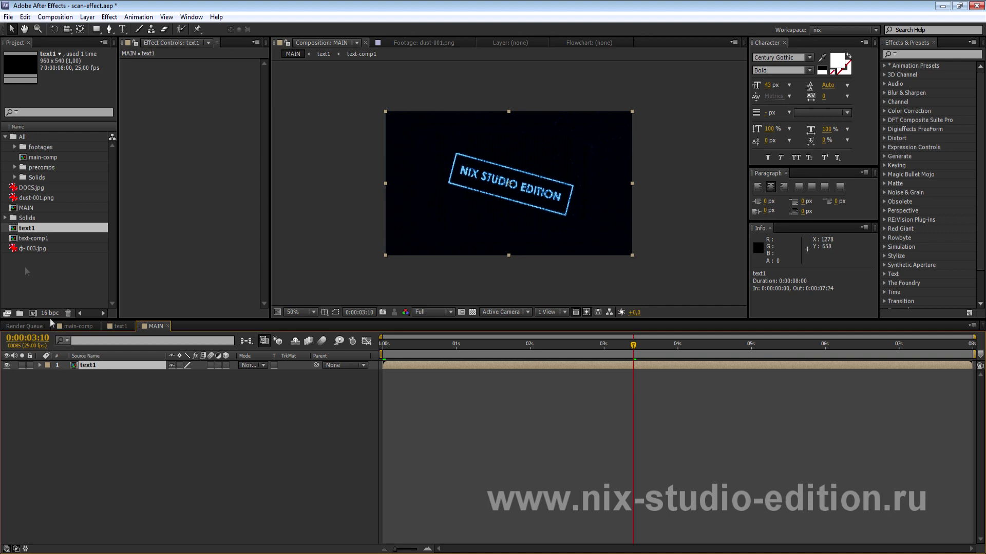
click(28, 228)
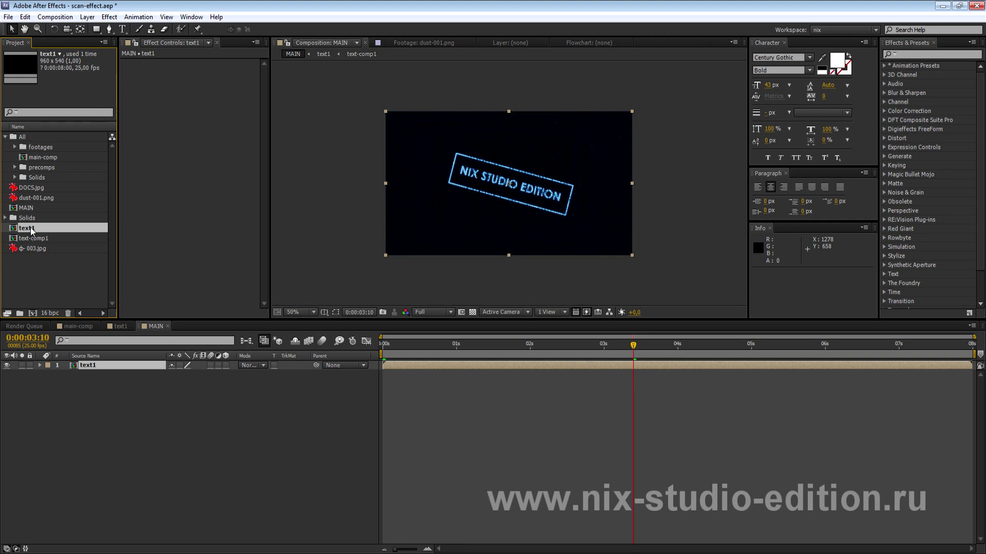
Step: Duplicate text1 as text2 with Ctrl+D, inspect text2's layers, then return to MAIN
key(ctrl+d)
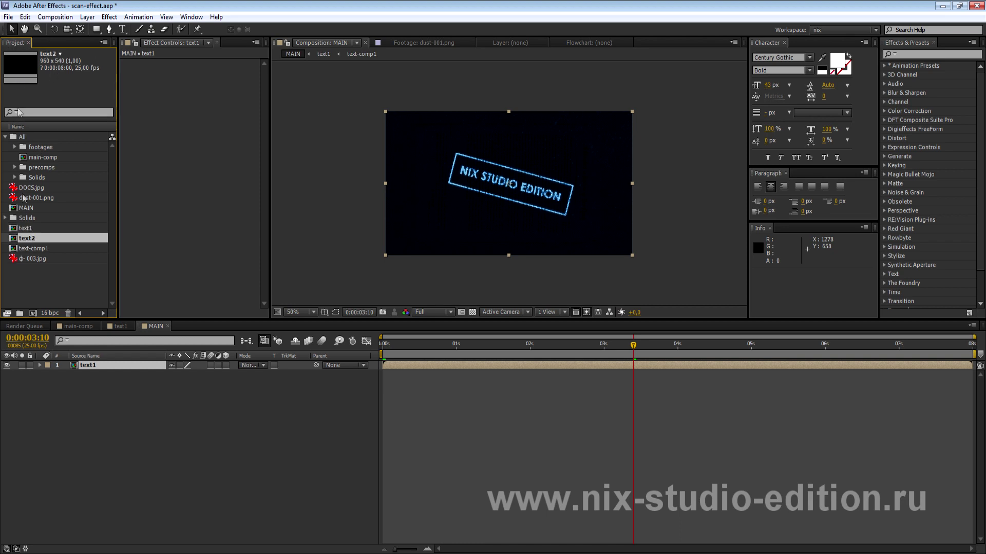
click(24, 240)
double_click(25, 239)
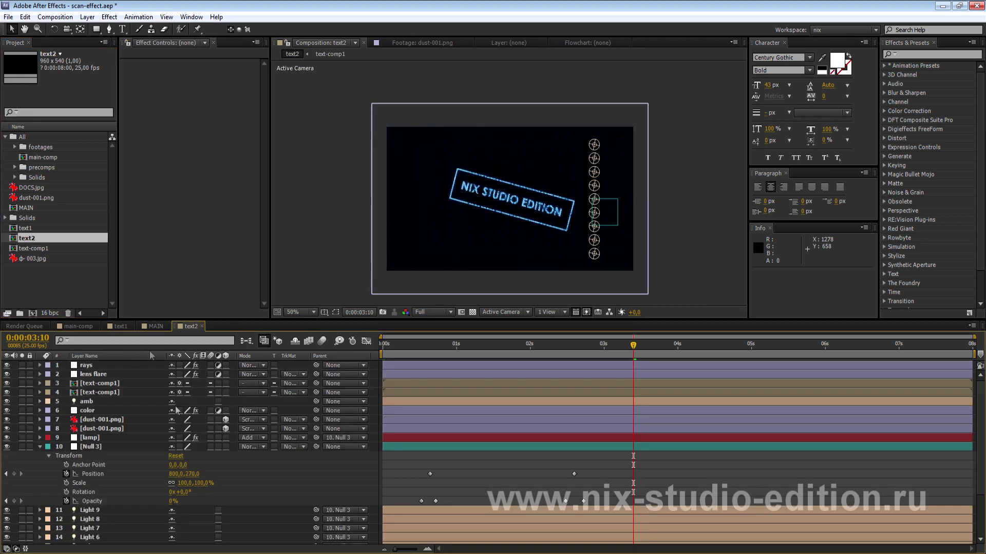
click(39, 446)
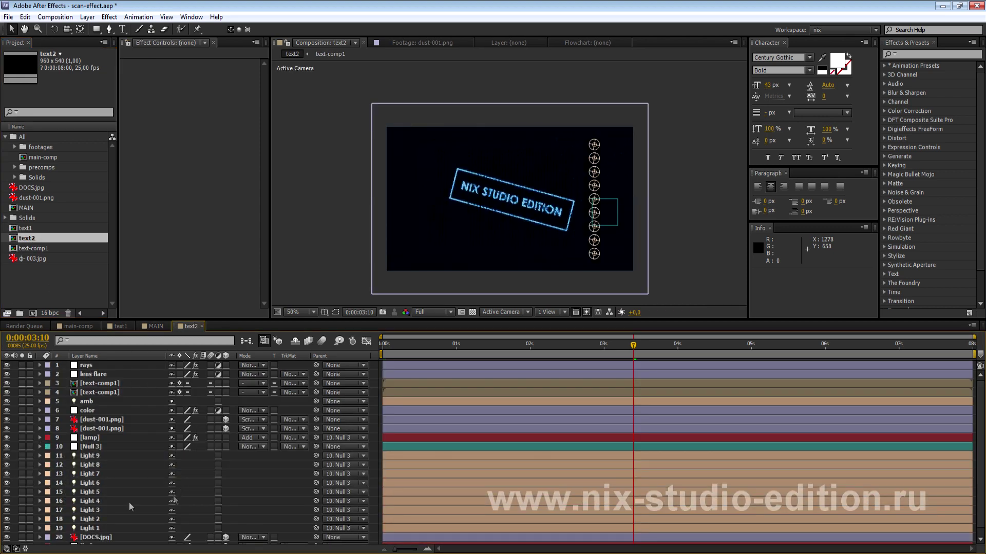
scroll(112, 458, down, 1)
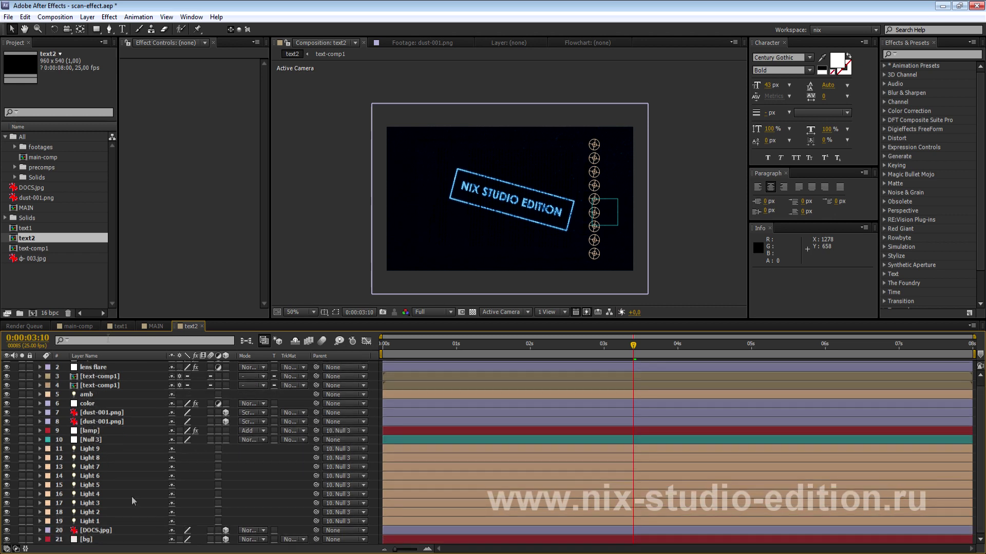
scroll(140, 415, up, 1)
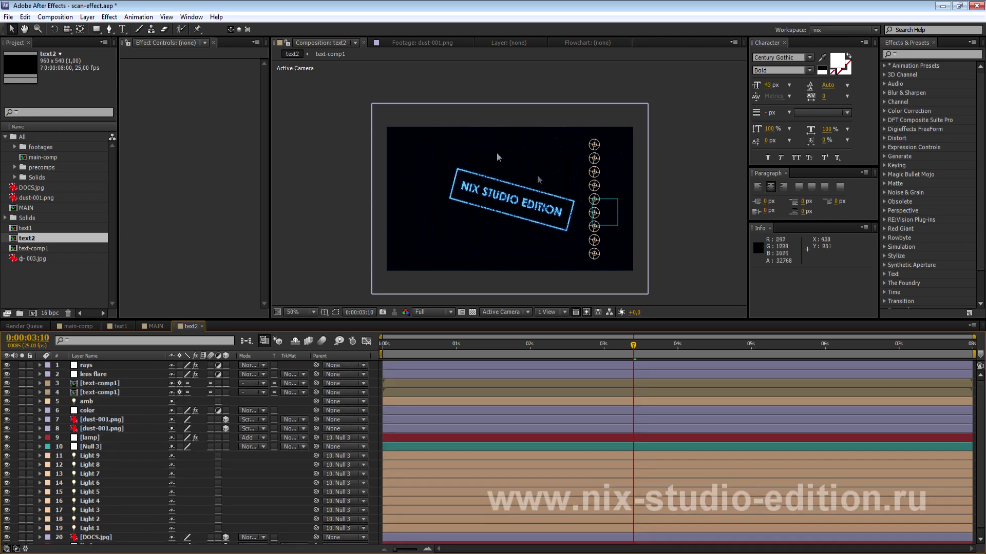
click(29, 242)
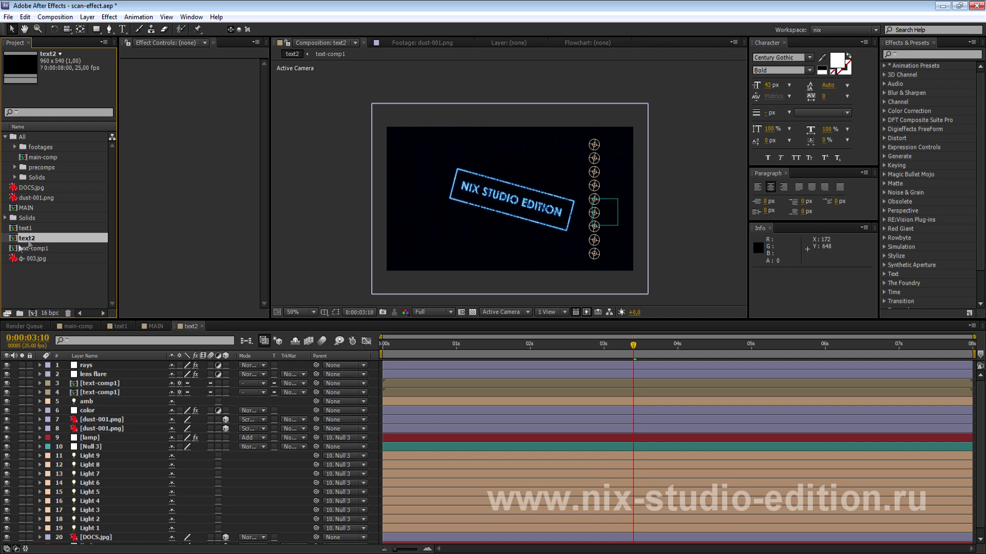
click(26, 229)
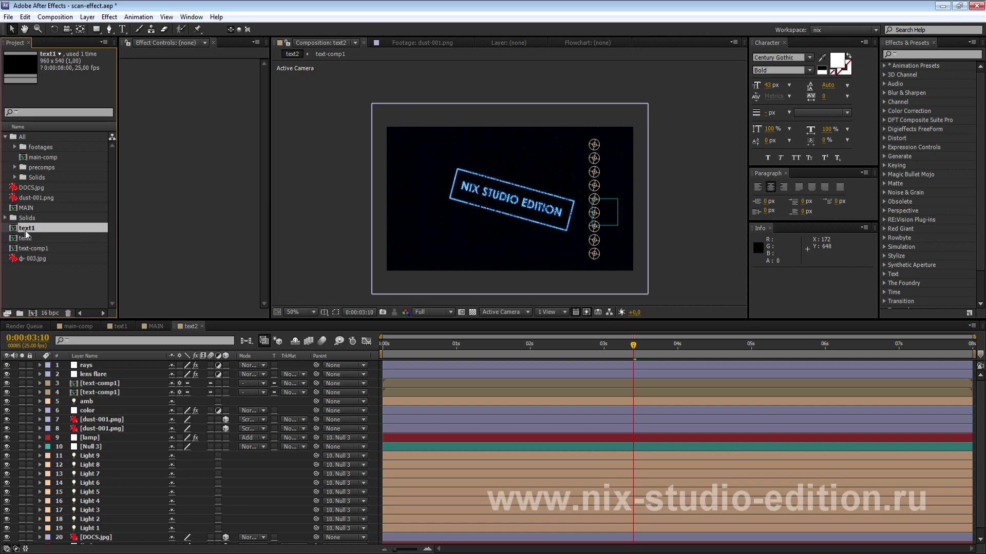
click(158, 327)
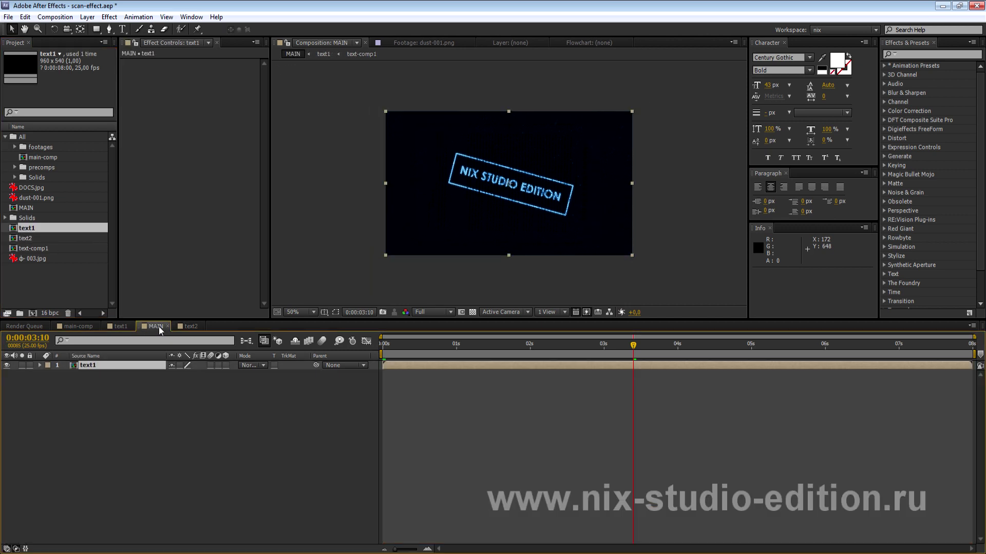
Step: Place text2 in MAIN starting at 0:00:03:10 and make both text layers 3D
mouse_move(26, 238)
mouse_down()
mouse_move(139, 370)
mouse_move(136, 360)
mouse_up()
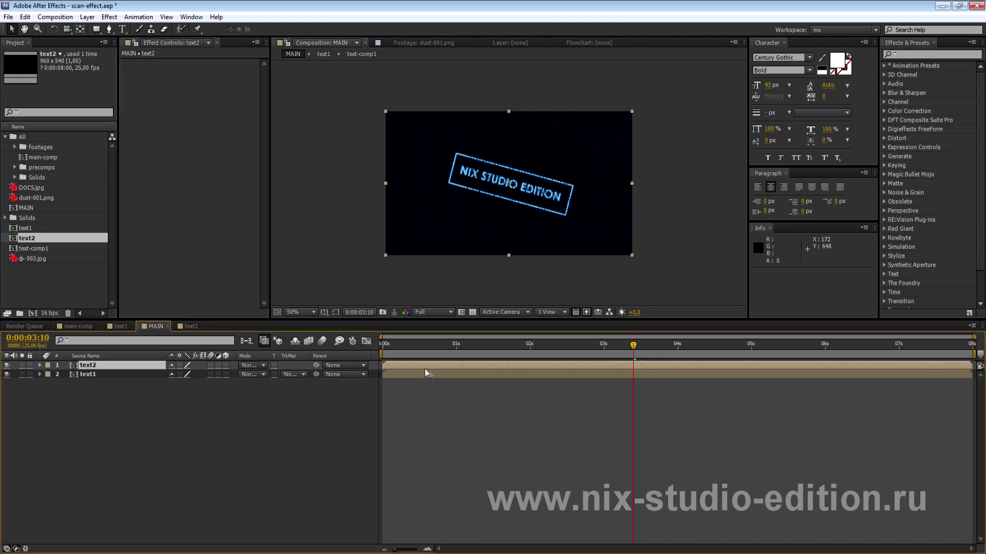
drag(424, 368, 674, 368)
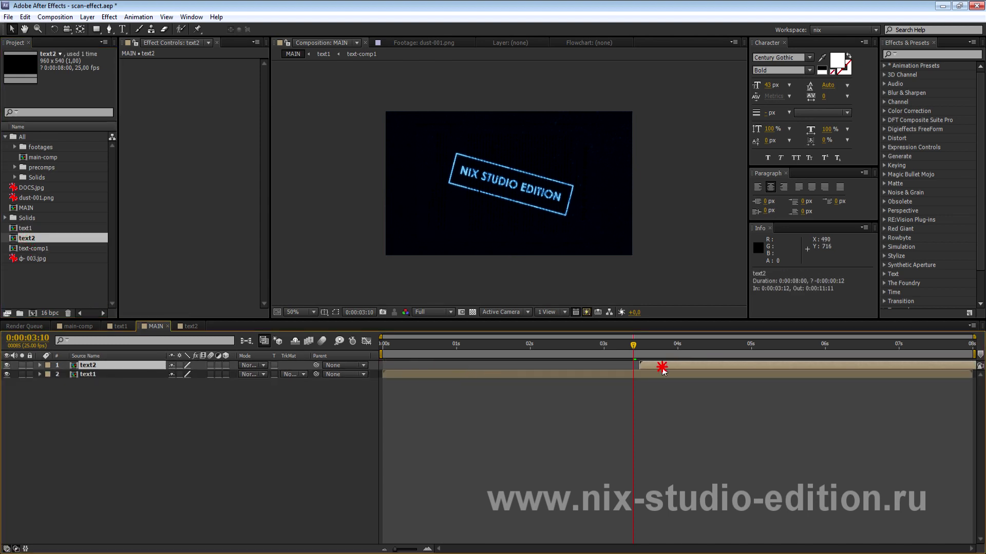
drag(225, 365, 226, 374)
Step: Add Null 4, parent both text layers to it, and enable their motion blur
right_click(229, 397)
mouse_move(256, 404)
click(411, 469)
drag(133, 406, 93, 387)
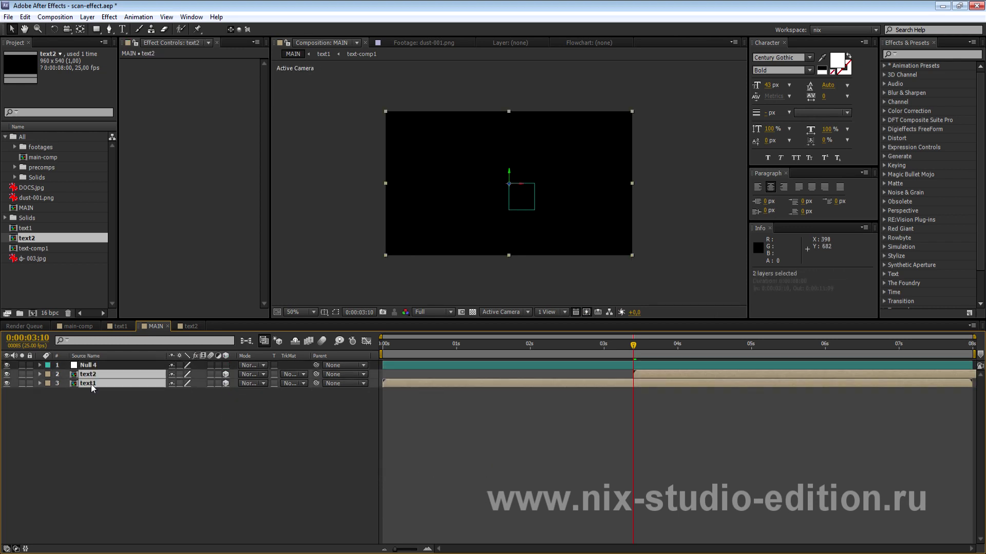
drag(315, 375, 114, 366)
click(114, 368)
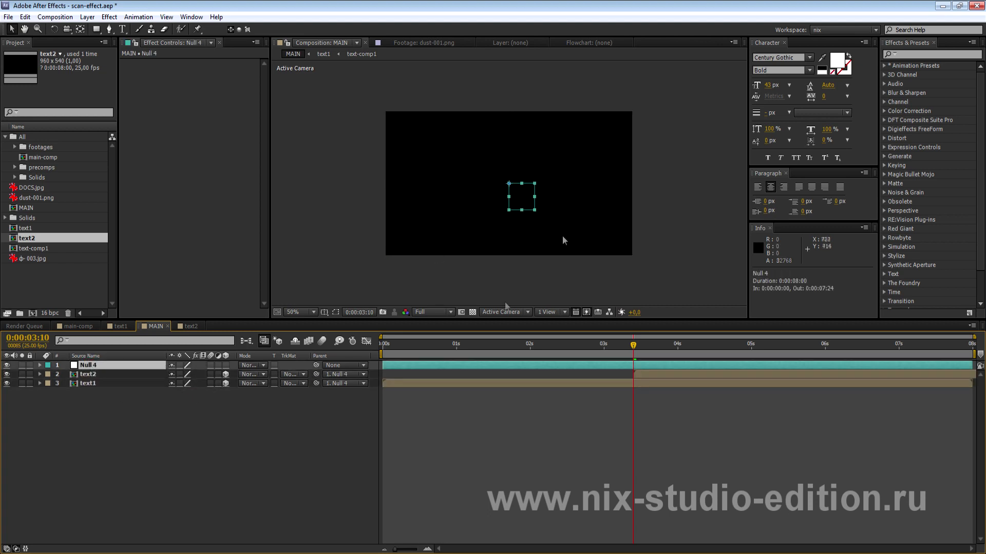
drag(210, 376, 210, 385)
click(158, 427)
click(97, 365)
Step: Preview the text reveal from 0:00:03:07 to 0:00:04:08 at 25% view
drag(635, 350, 662, 349)
click(86, 384)
scroll(506, 168, down, 2)
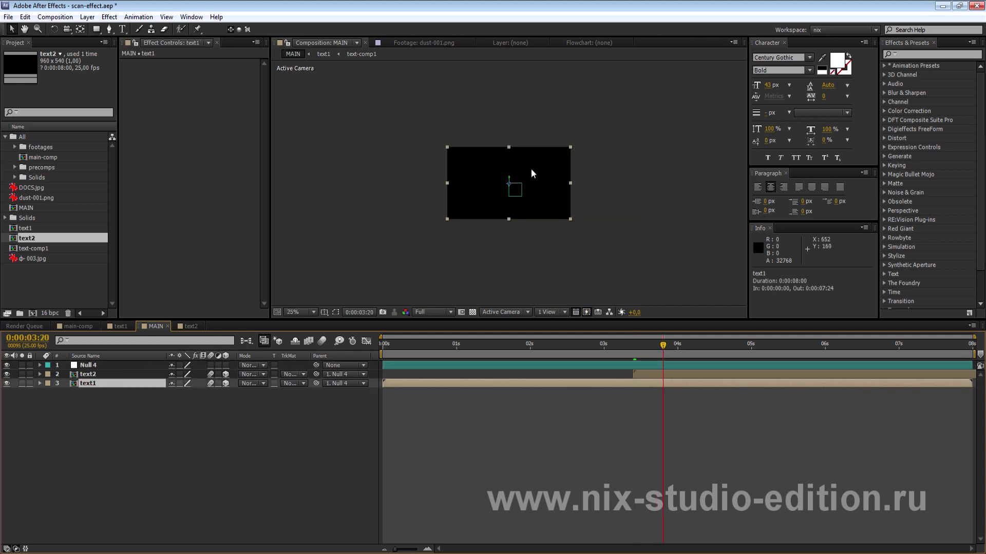
drag(531, 168, 491, 180)
click(419, 222)
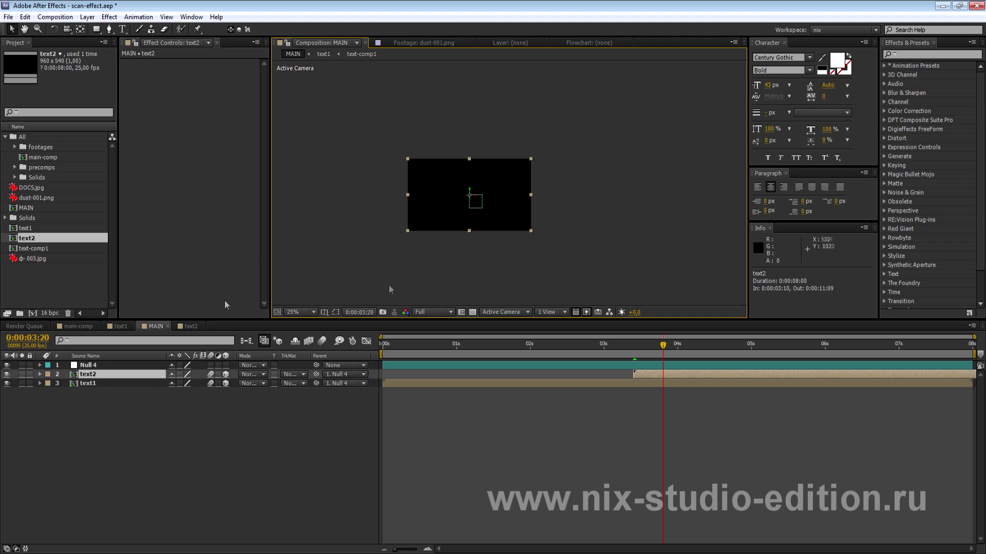
click(477, 198)
scroll(477, 197, up, 1)
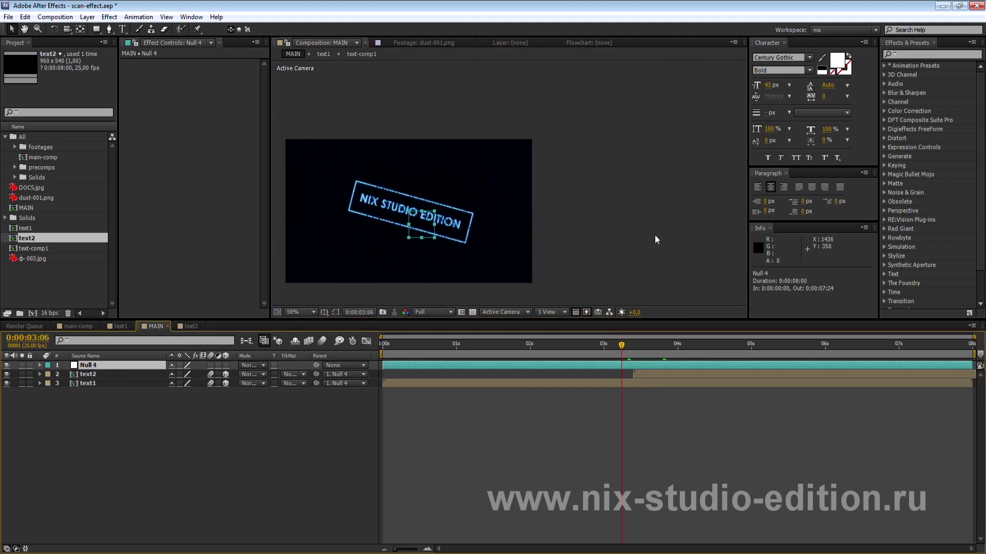
drag(632, 348, 701, 348)
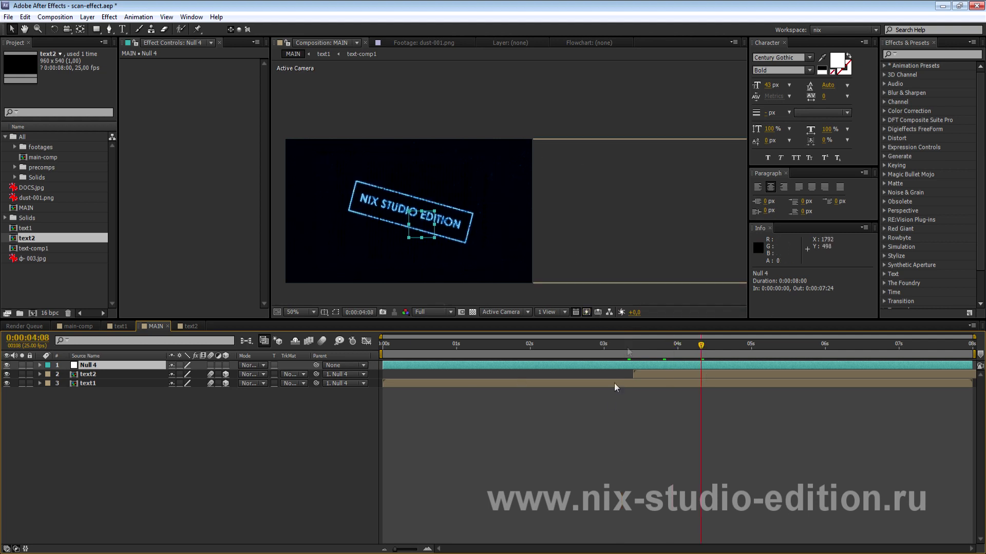
click(626, 347)
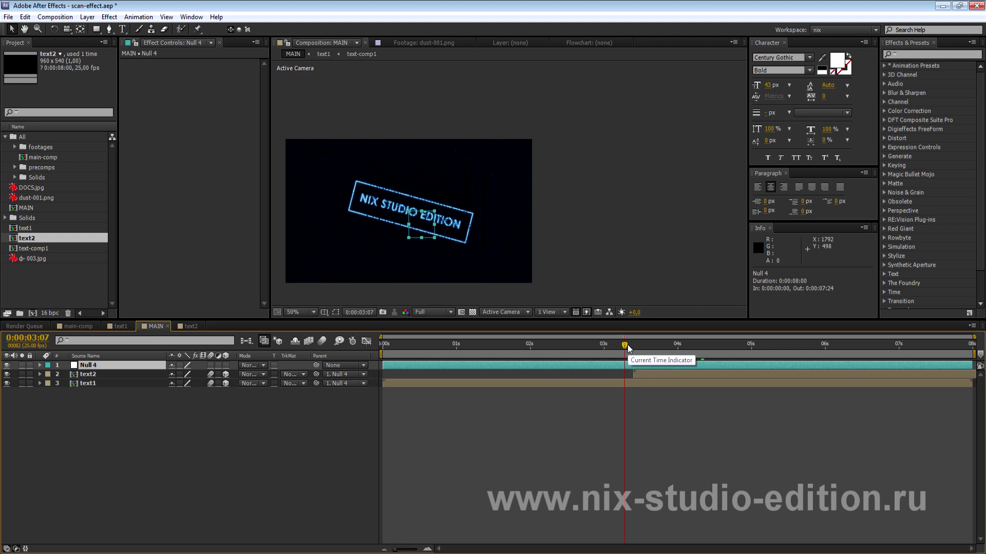
click(633, 345)
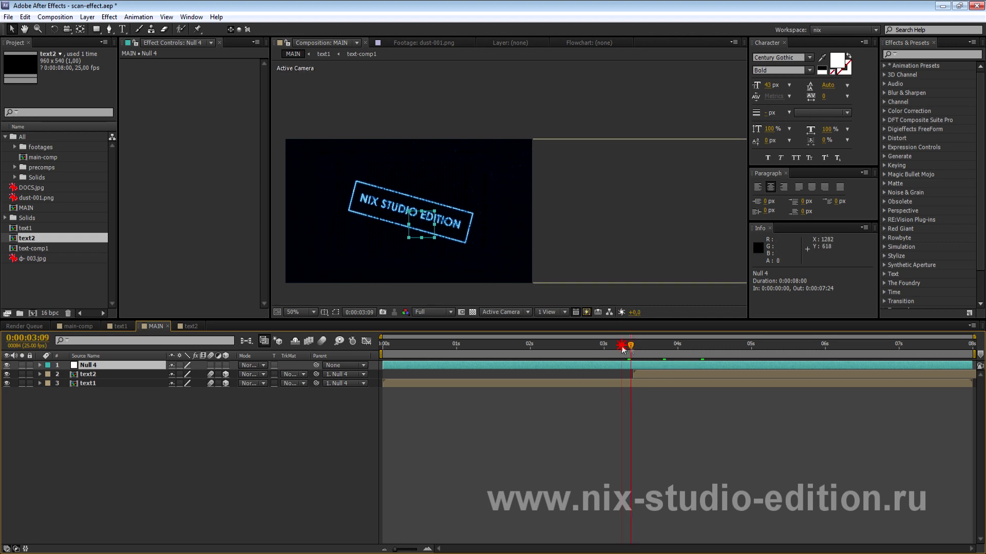
click(636, 350)
click(88, 376)
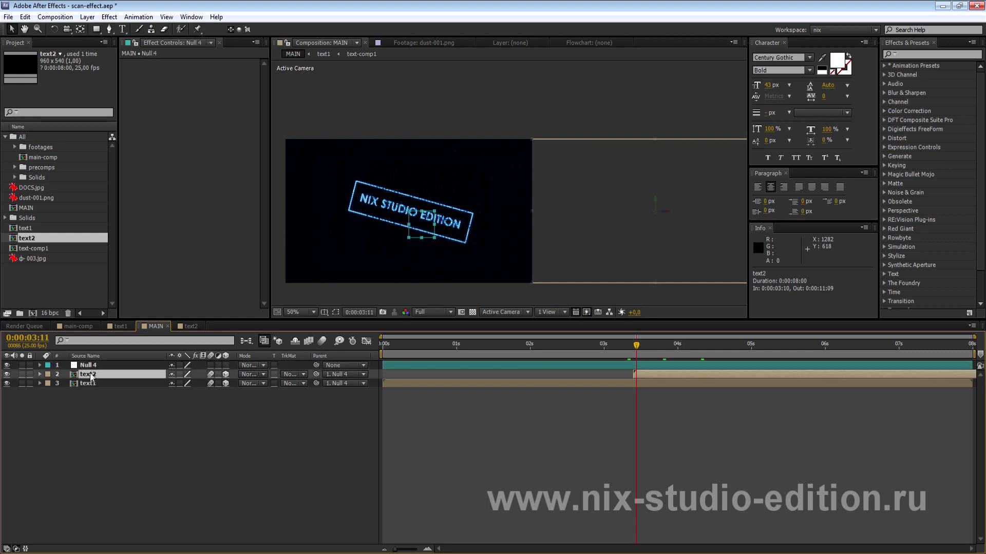
Step: Enable time remapping on text2 and extend its start back to 0:00:03:01
right_click(90, 379)
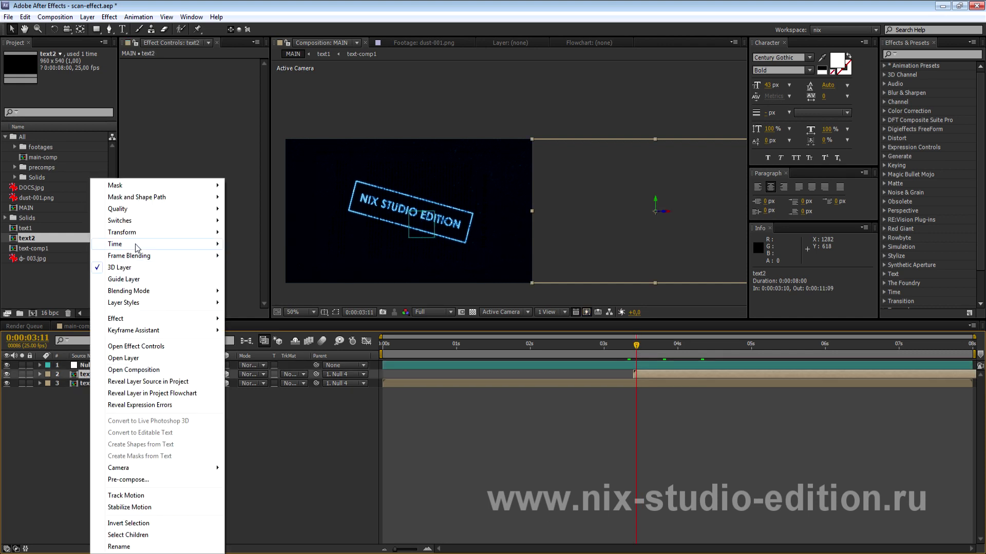
click(236, 248)
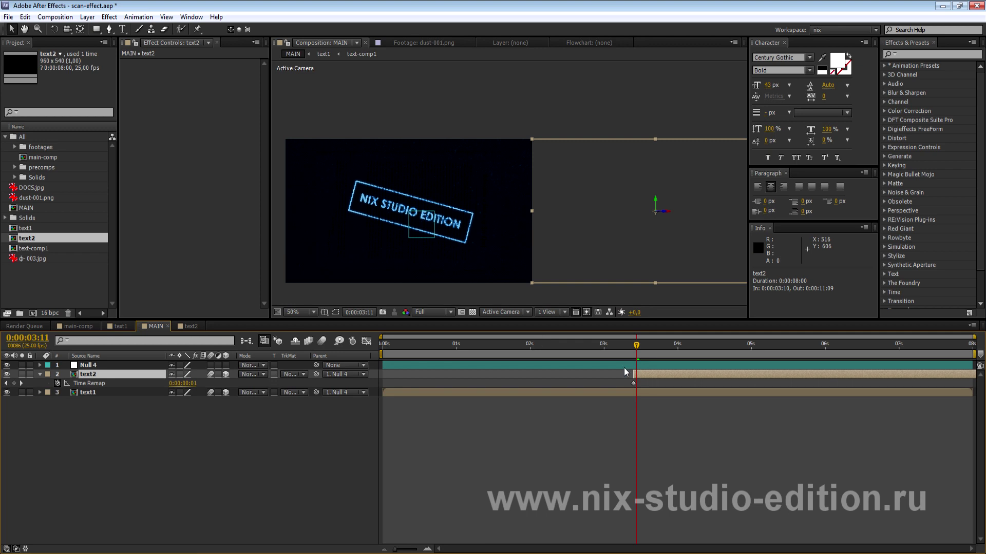
drag(632, 374, 604, 374)
mouse_move(634, 345)
mouse_down()
mouse_move(617, 350)
mouse_move(648, 350)
mouse_up()
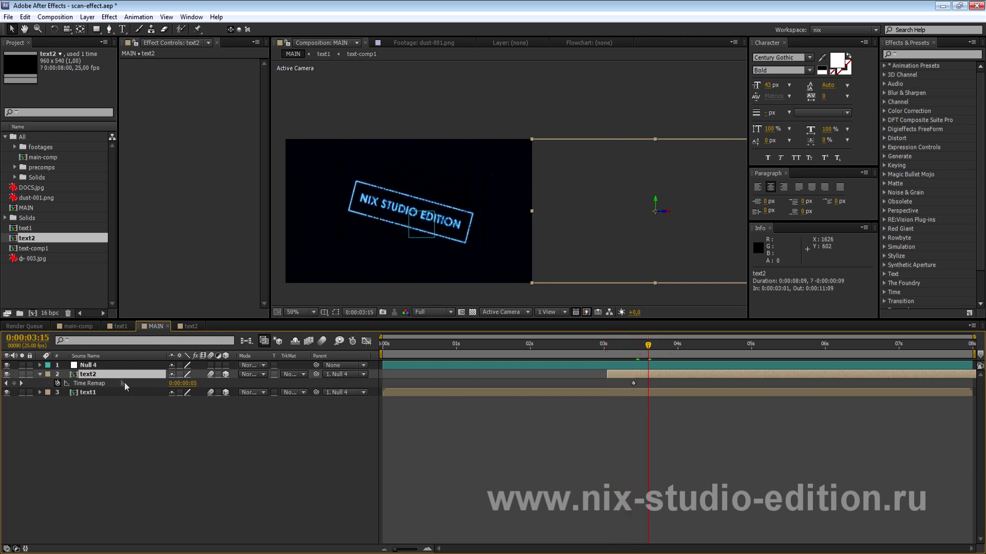
Step: Keyframe Null 4 Position at 0:00:03:04, sliding the text off the left by 0:00:03:15
click(107, 365)
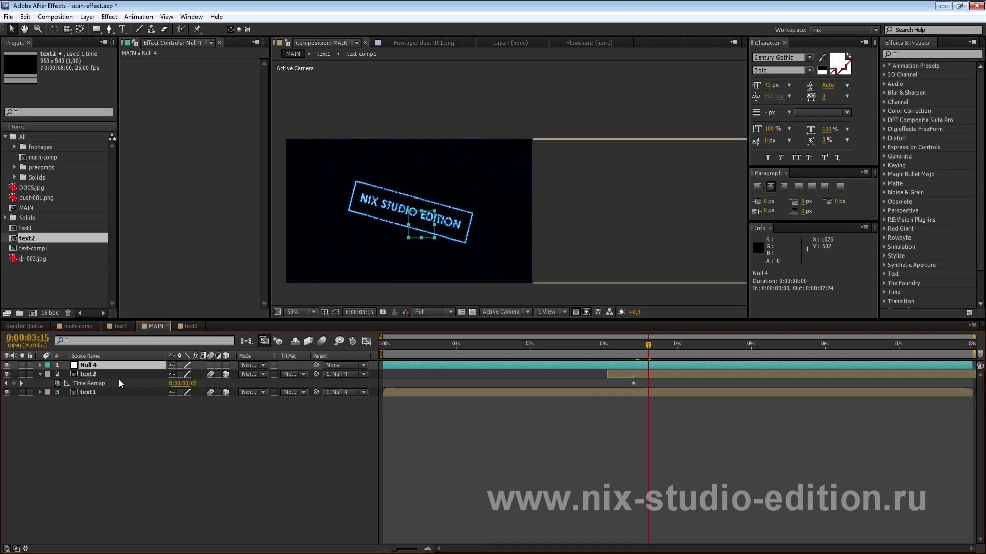
key(p)
click(614, 346)
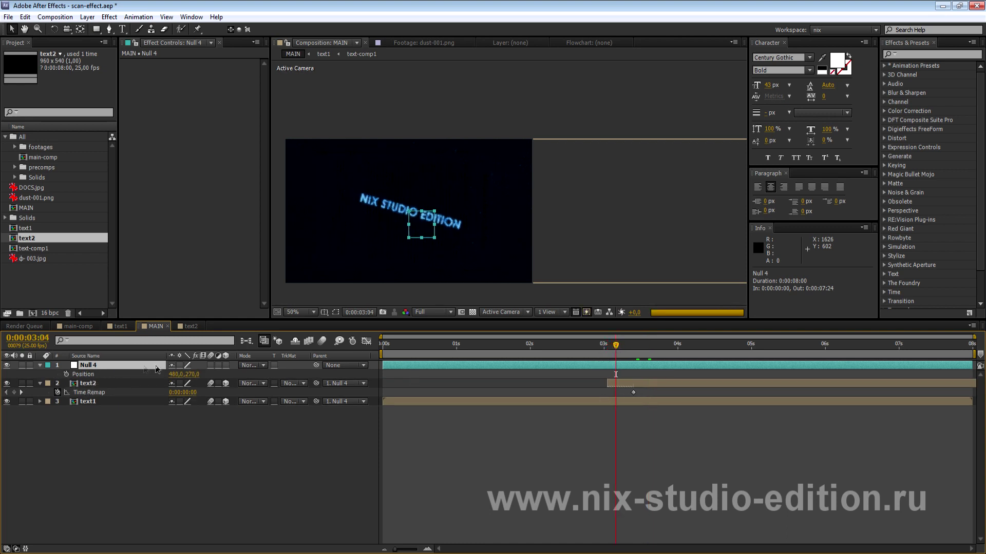
key(alt+shift+p)
drag(617, 348, 650, 351)
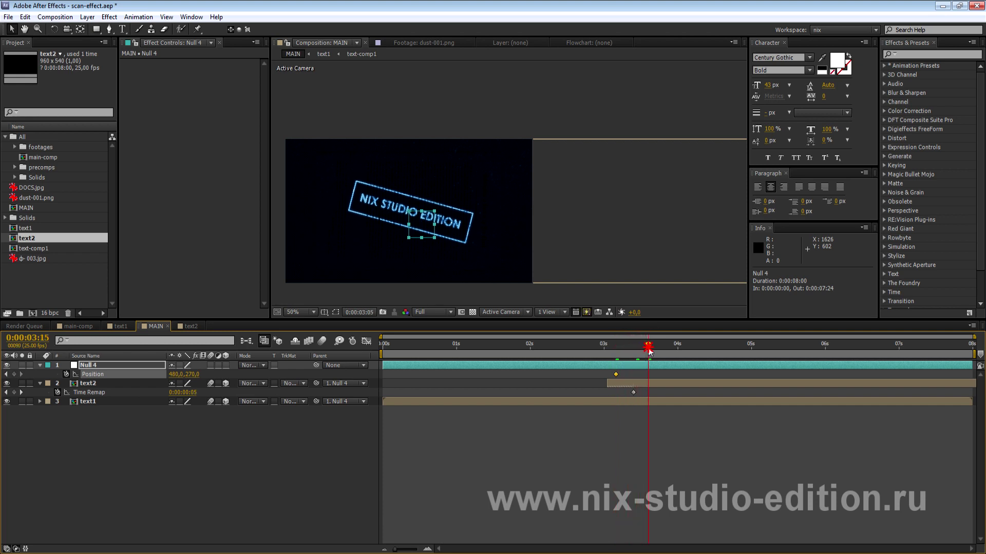
drag(174, 375, 96, 383)
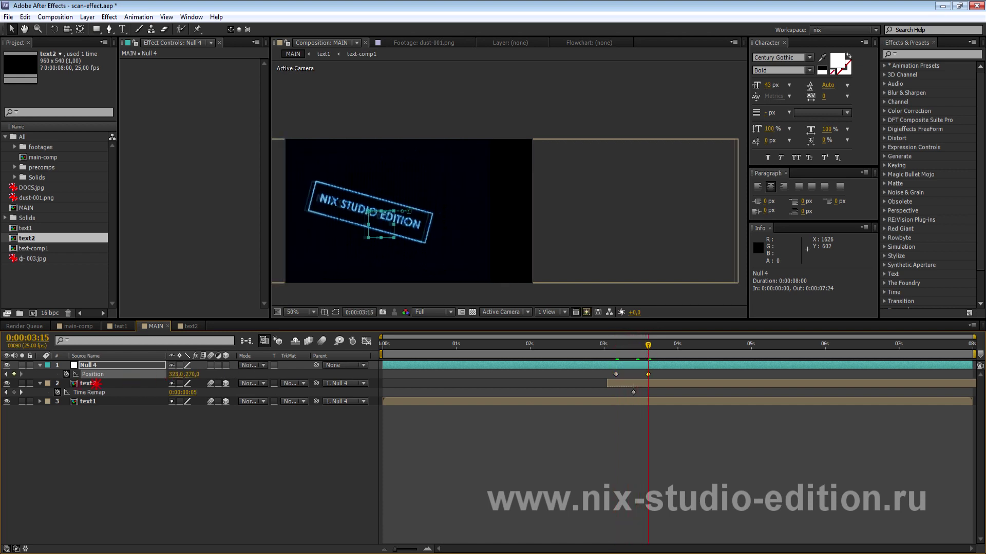
drag(173, 374, 142, 373)
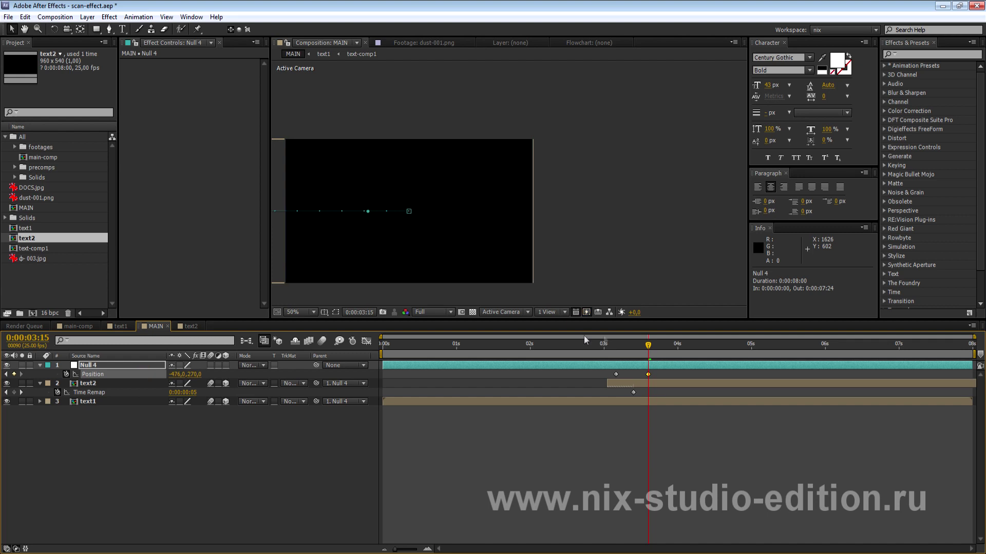
click(177, 375)
mouse_move(604, 355)
mouse_down()
mouse_move(645, 357)
mouse_move(686, 396)
mouse_up()
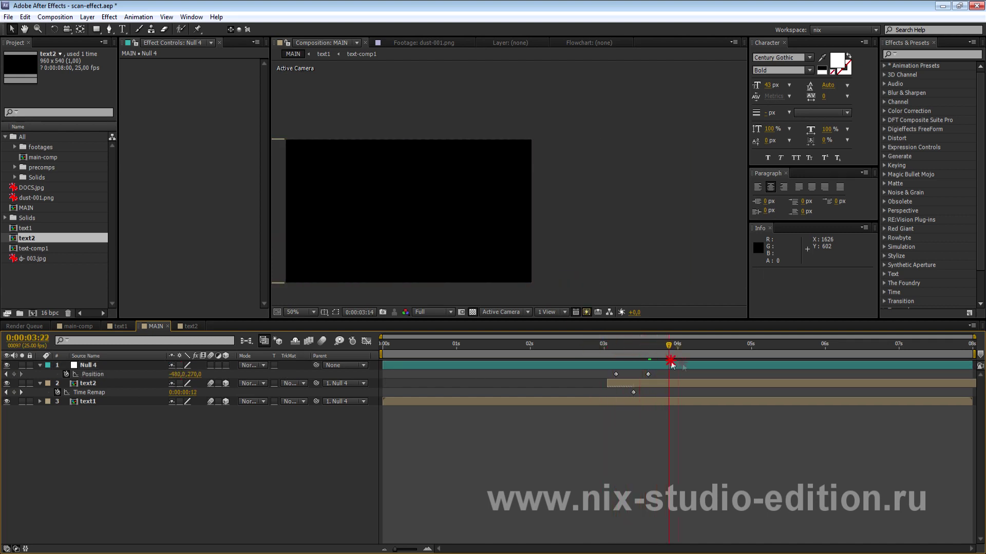
mouse_move(640, 349)
mouse_down()
mouse_move(677, 349)
mouse_move(639, 349)
mouse_up()
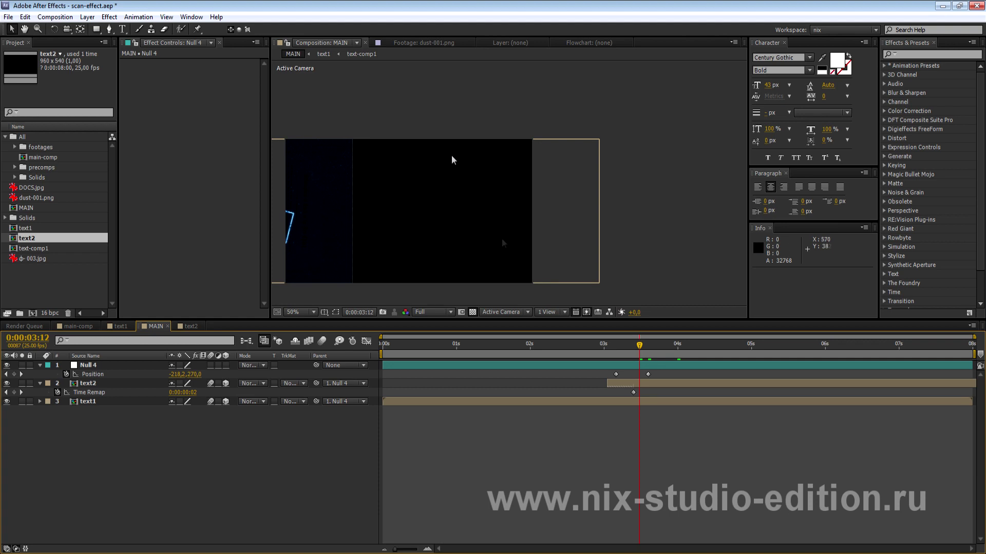
Step: In text2, remove the amb light's Intensity keyframes
click(181, 327)
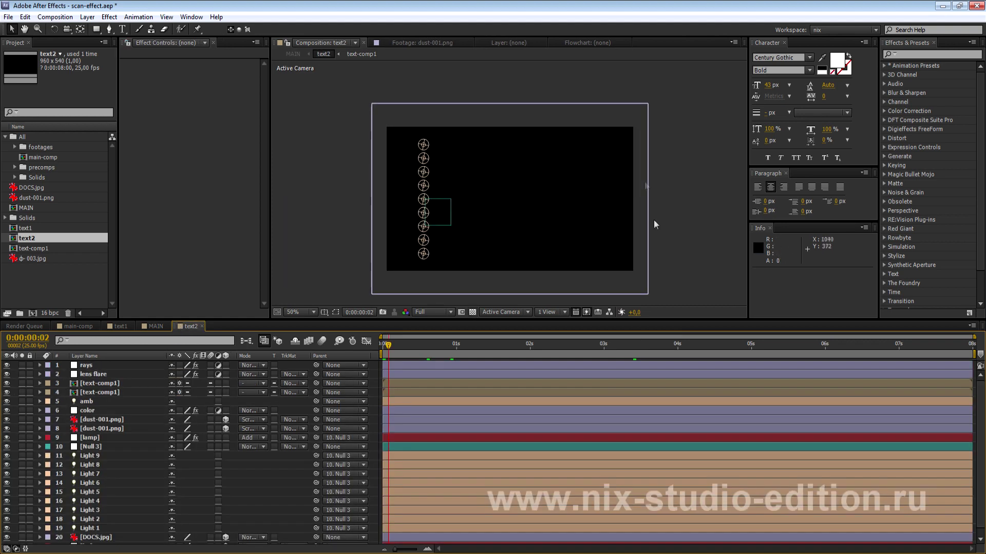
drag(388, 345, 477, 345)
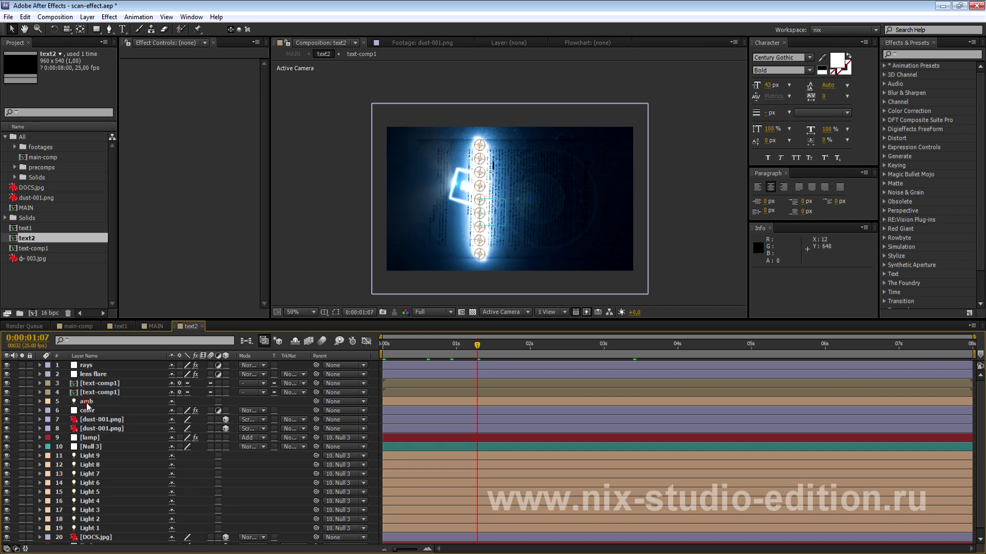
click(88, 403)
key(u)
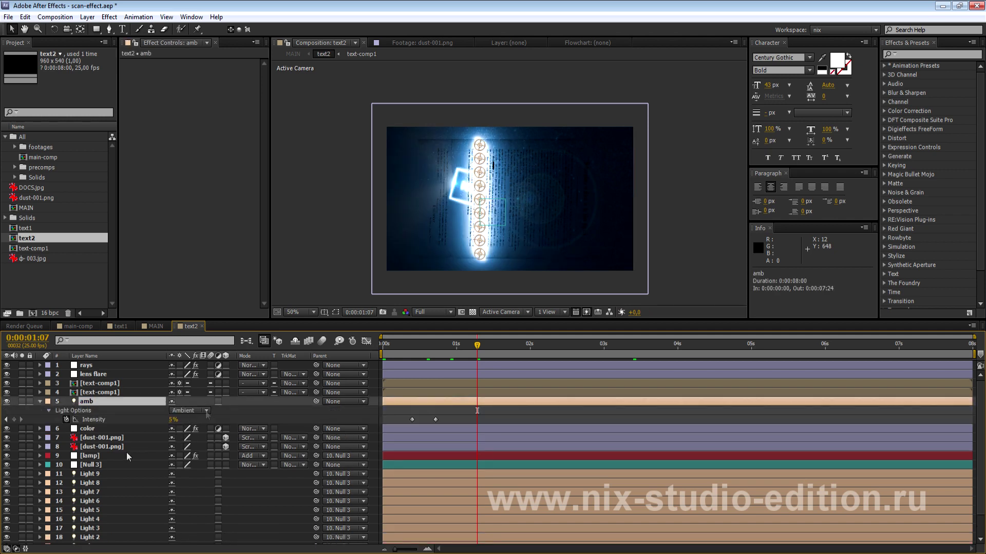
click(66, 419)
drag(481, 343, 354, 343)
key(period)
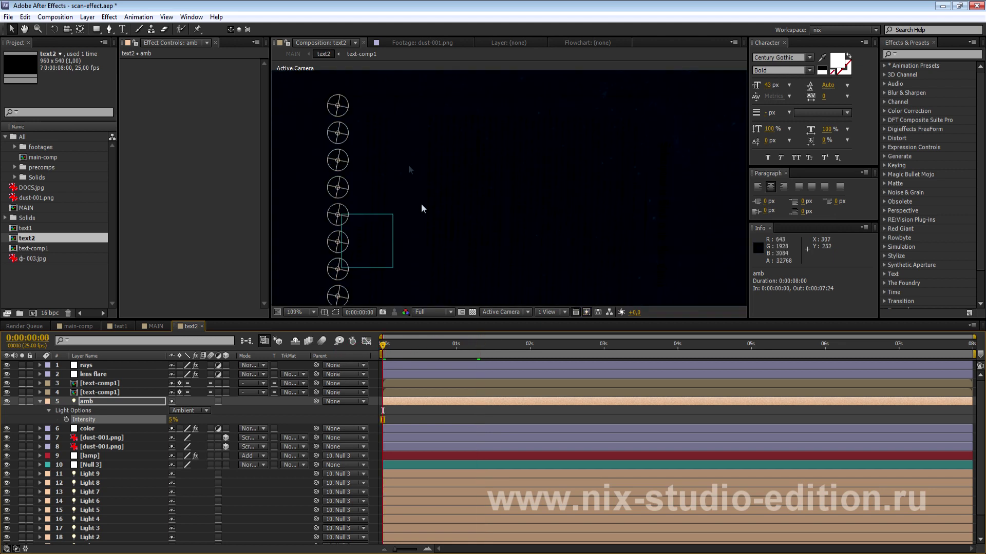
Step: Preview the text reveal in MAIN up to six seconds, then reopen the text2 precomp
click(146, 327)
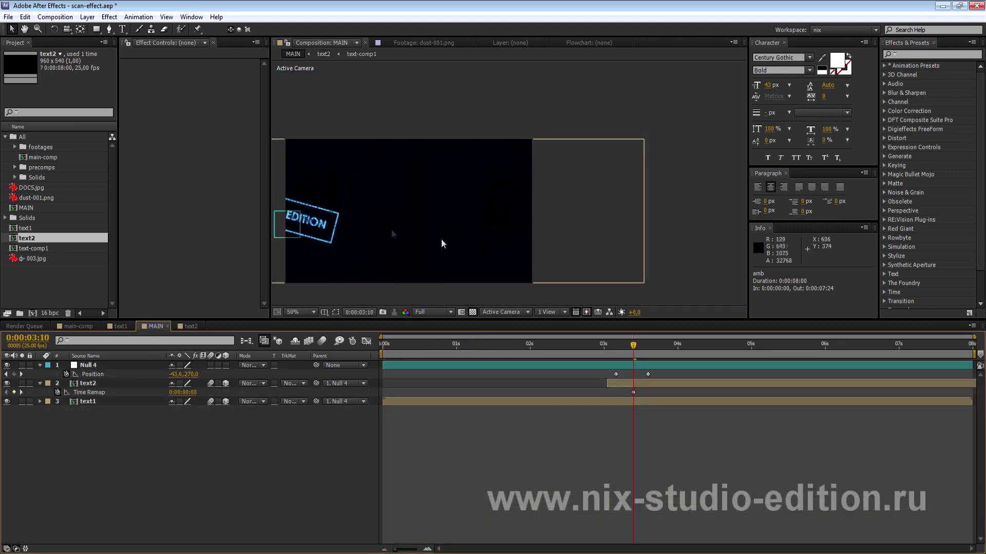
scroll(447, 236, down, 1)
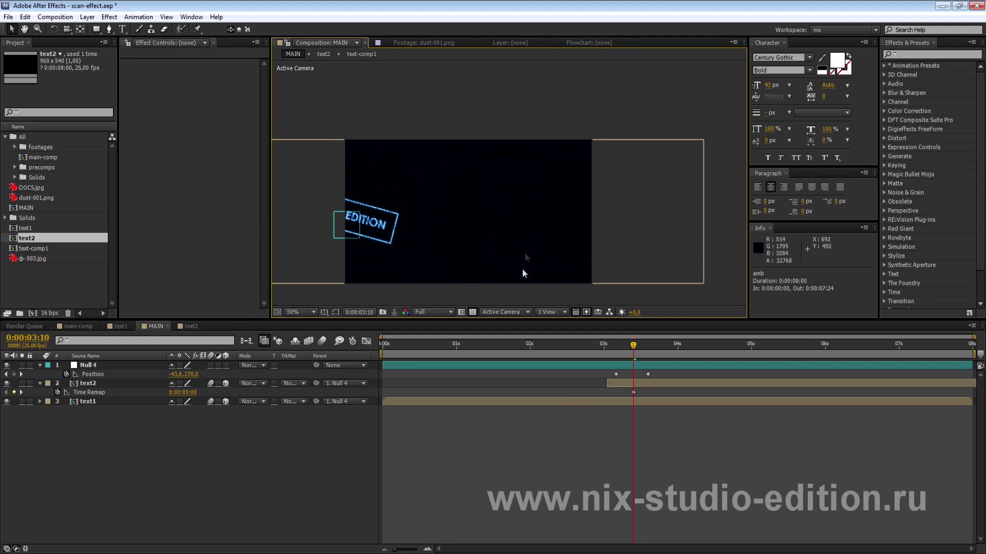
scroll(463, 236, up, 1)
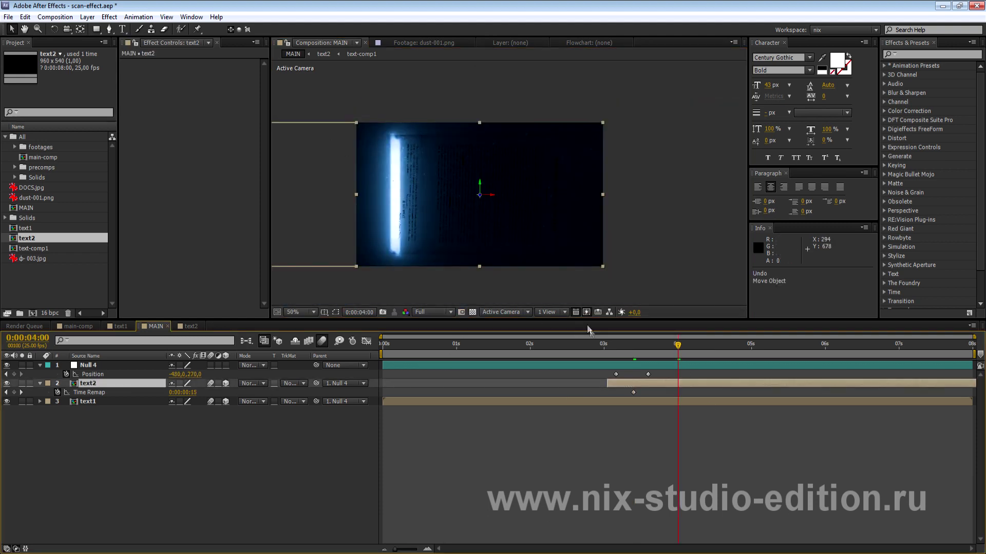
drag(677, 350, 849, 350)
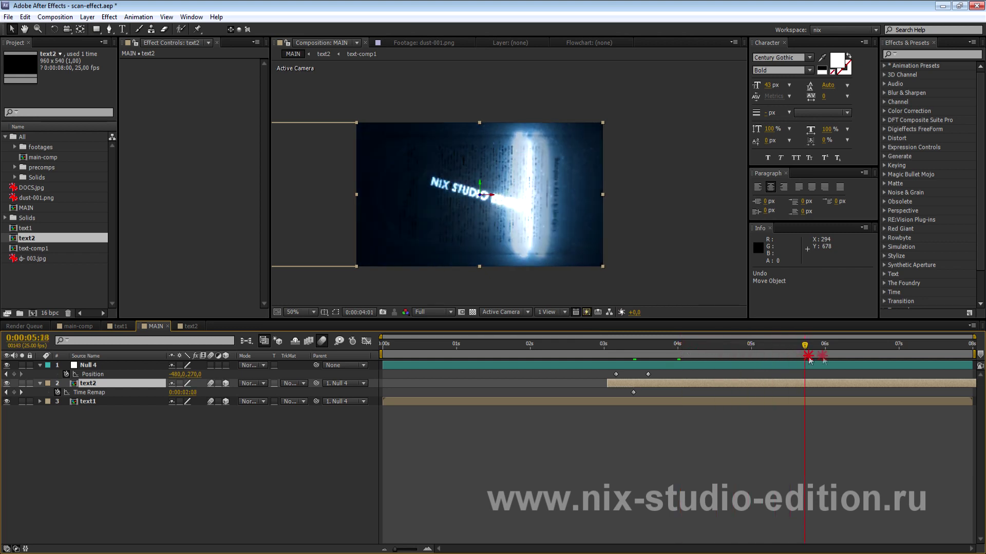
double_click(413, 174)
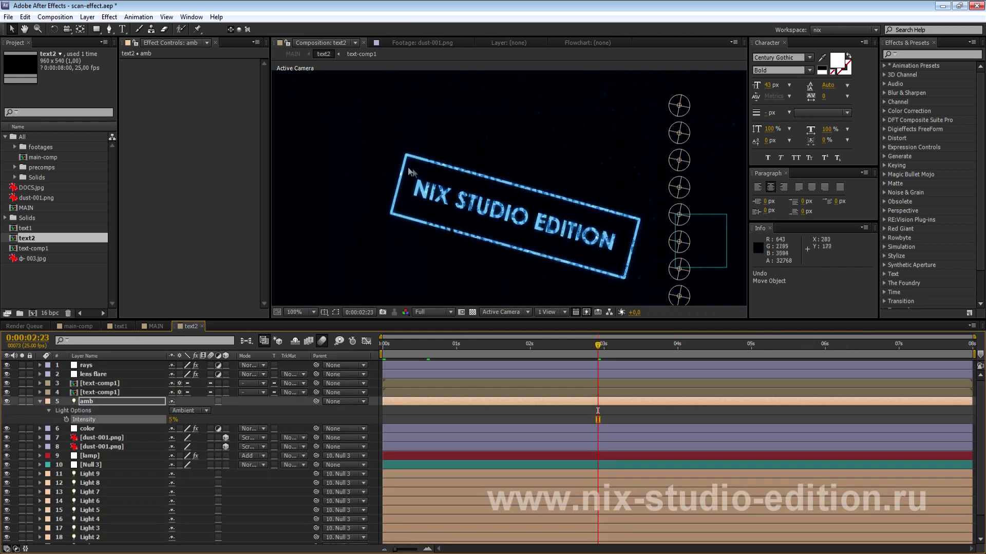
scroll(489, 210, down, 2)
scroll(488, 207, up, 2)
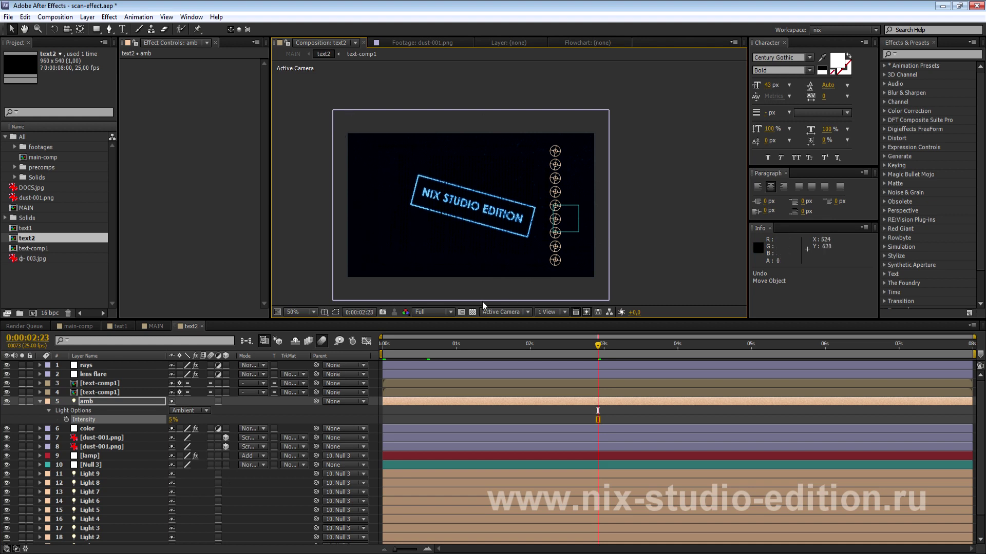
Step: Delete both text-comp1 layers from text2
click(88, 386)
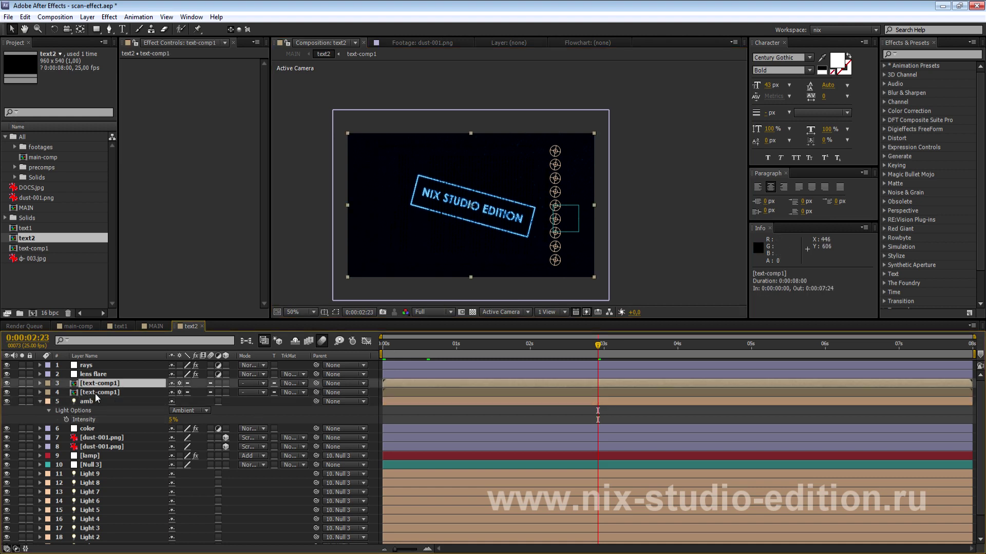
shift+click(94, 393)
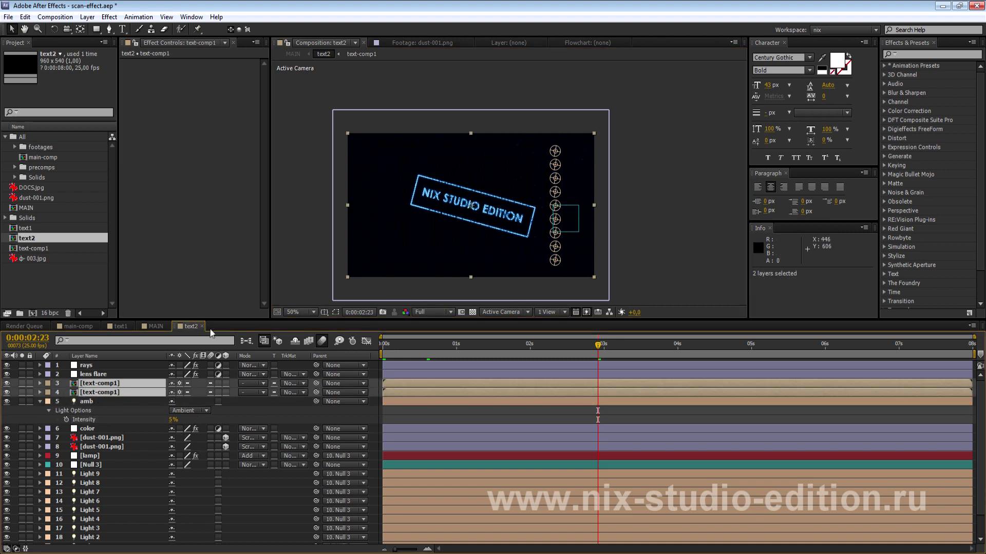
click(156, 326)
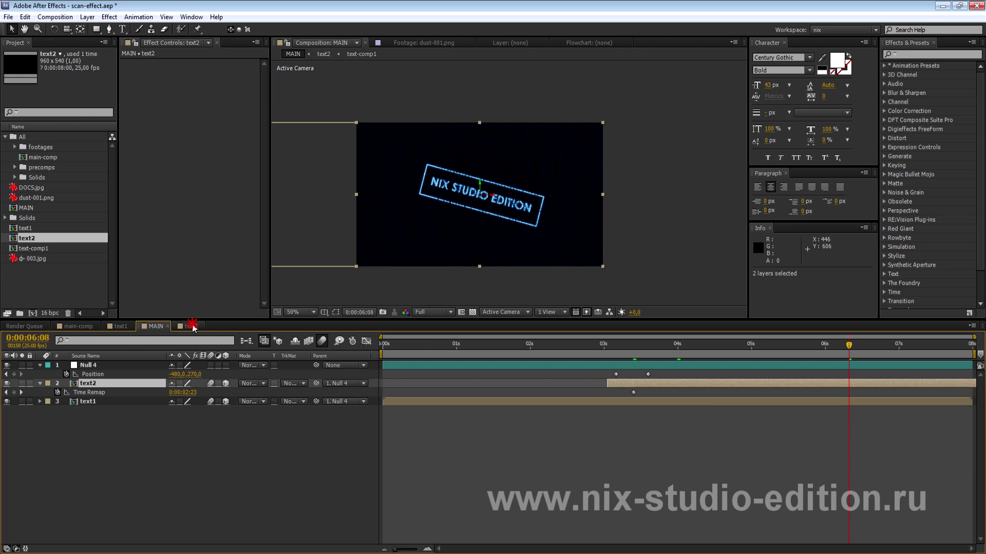
click(190, 326)
key(Delete)
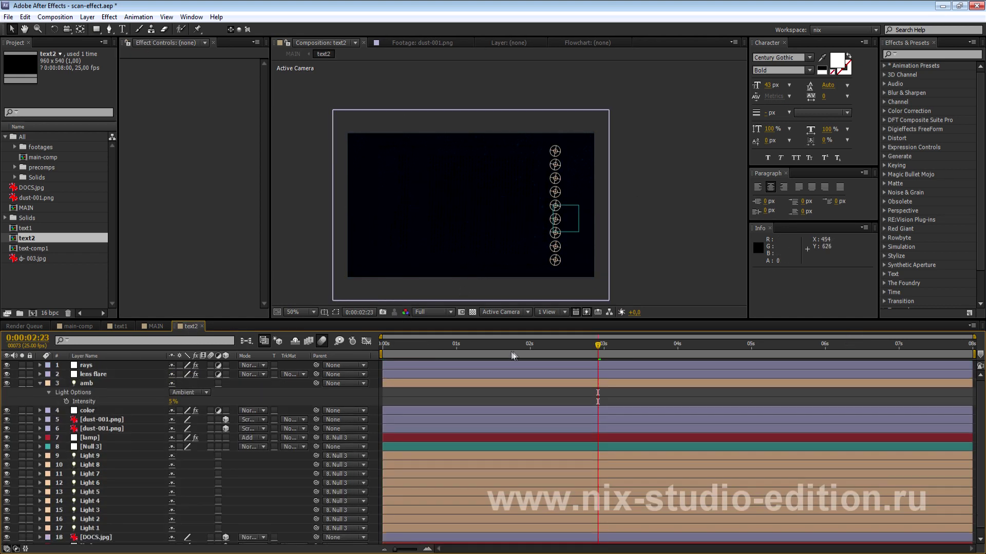
Step: Preview the light scan in text2 and delete the rays layer
click(500, 345)
click(502, 361)
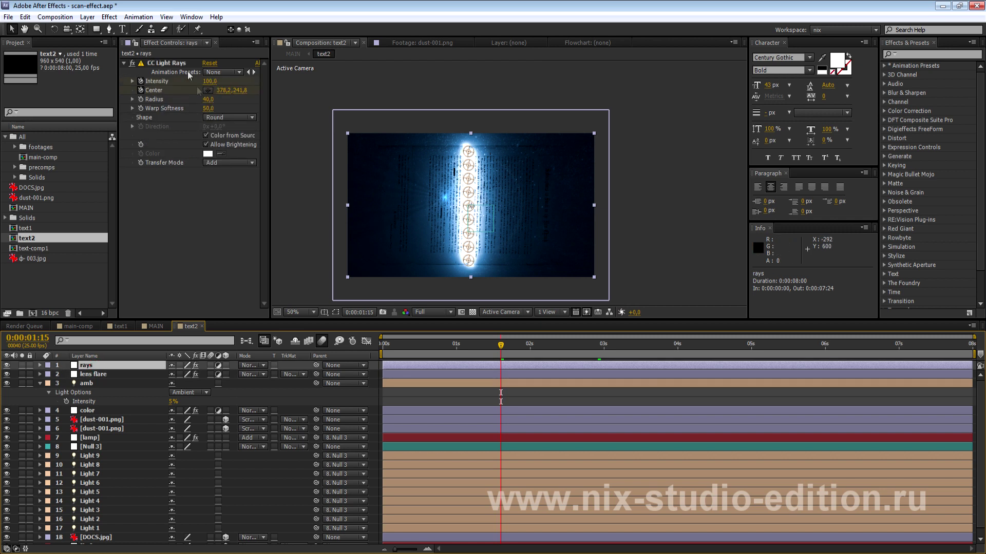
drag(497, 351, 538, 352)
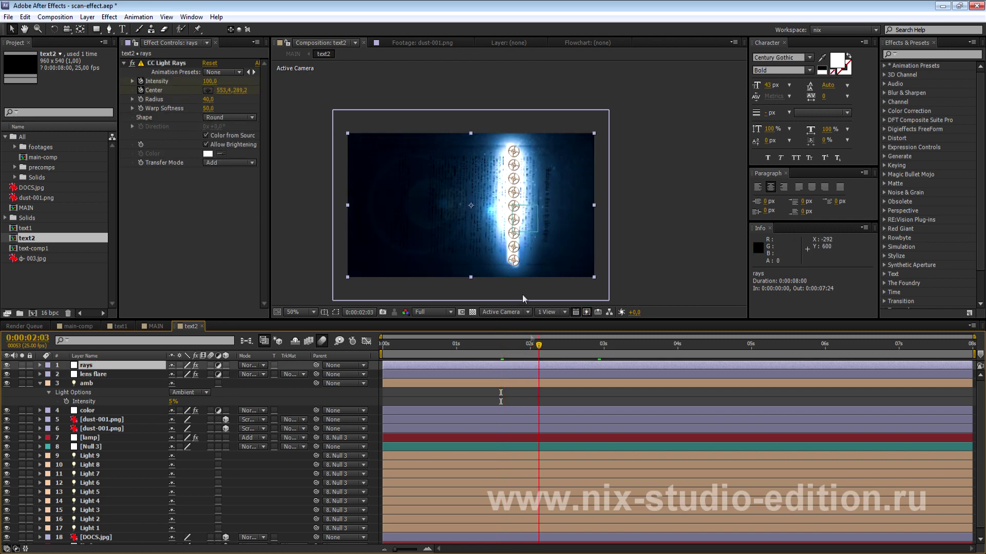
click(454, 347)
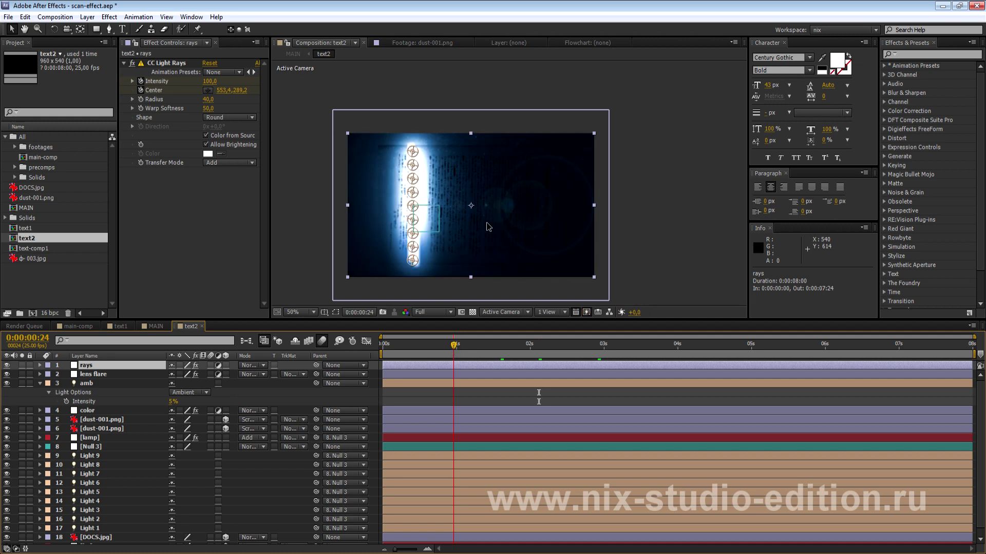
click(6, 365)
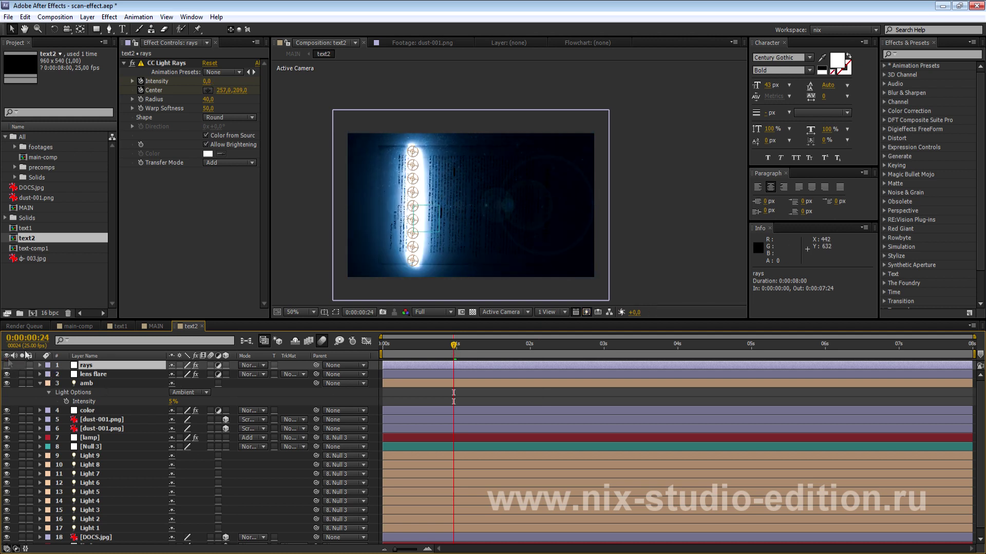
key(Delete)
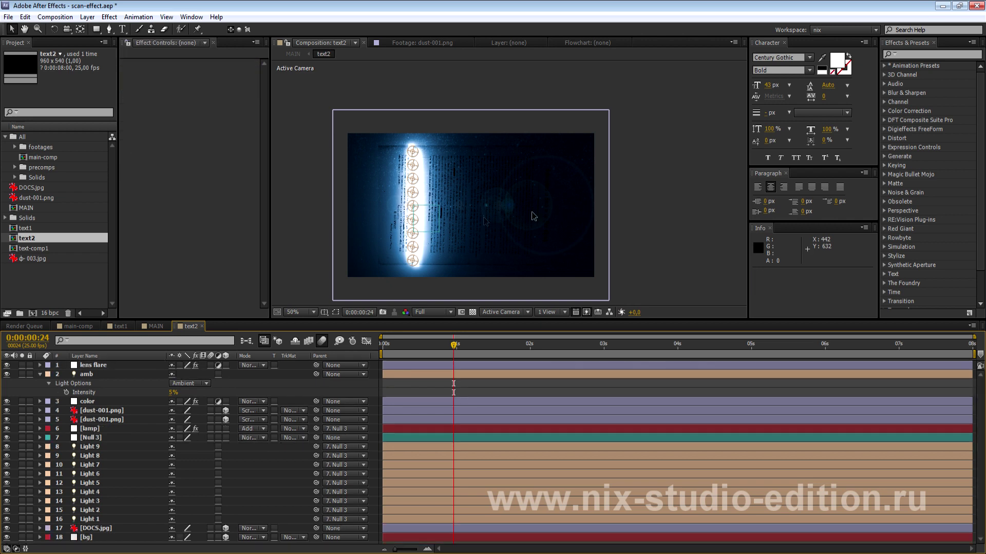
Step: Add 003.jpg to text2 above the color layer, shrink it and rotate it 90°
drag(451, 345, 533, 345)
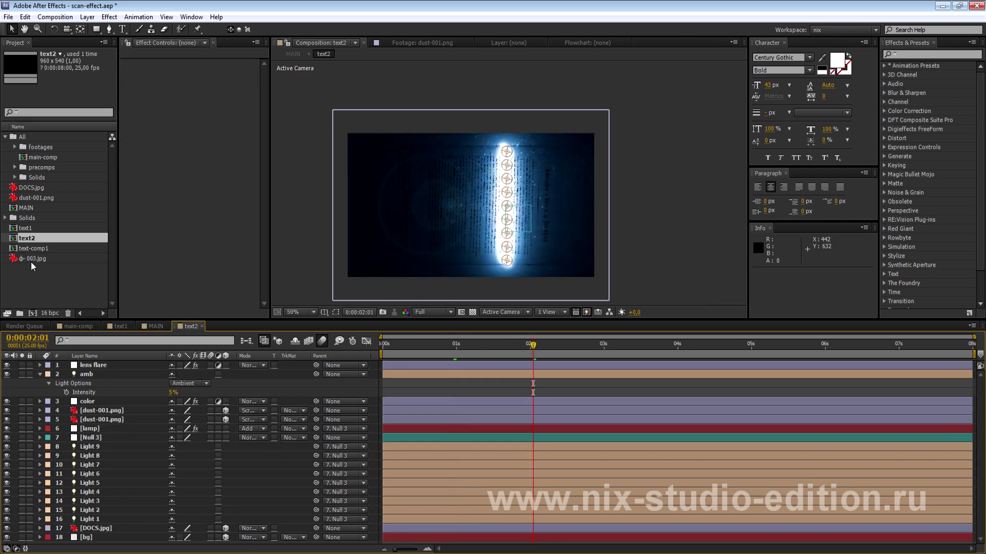
click(30, 262)
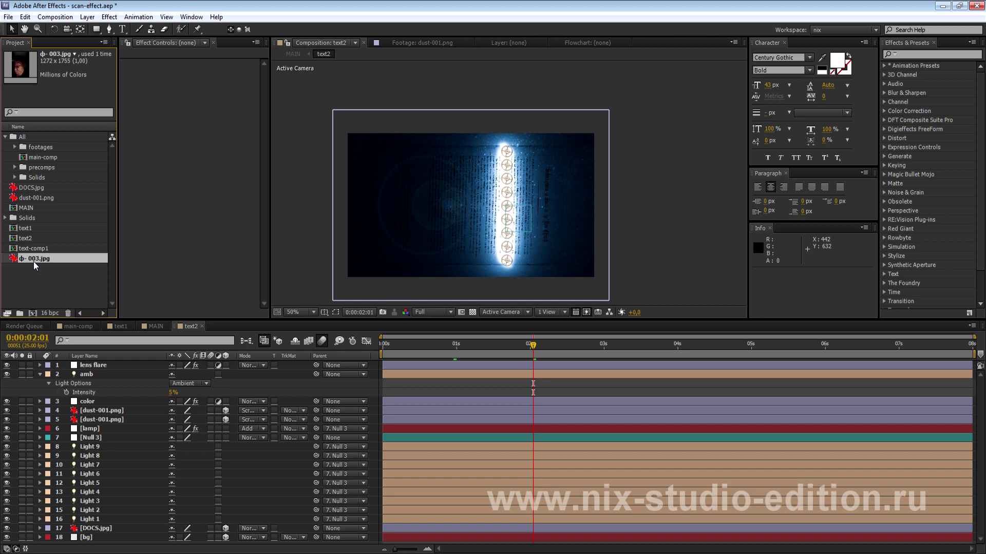
drag(35, 259, 89, 403)
key(comma)
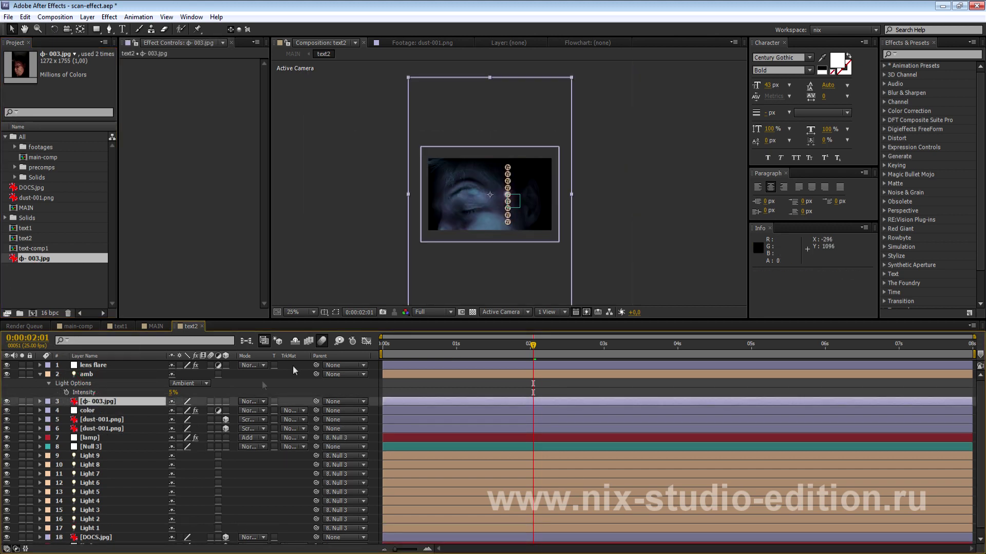
key(s)
drag(191, 411, 159, 411)
key(slash)
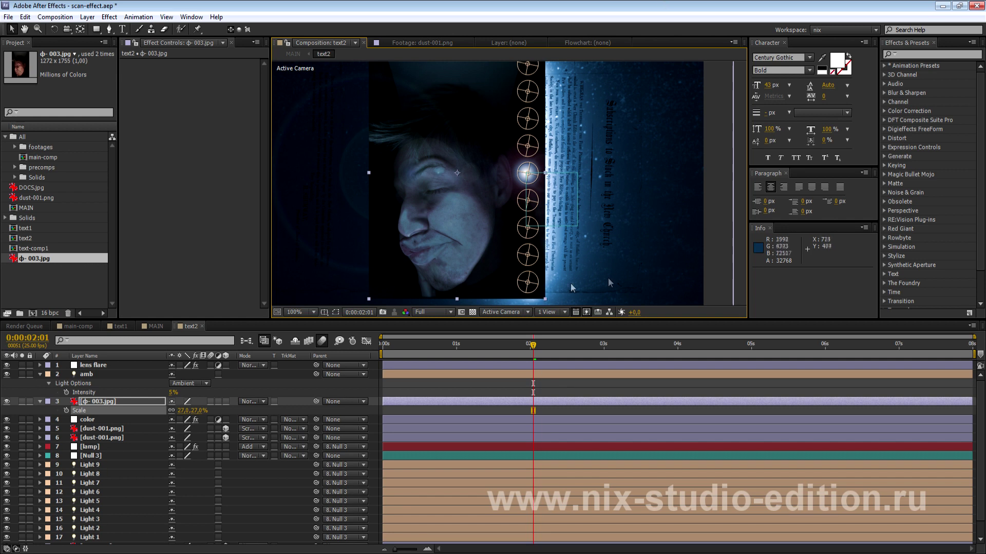
click(304, 260)
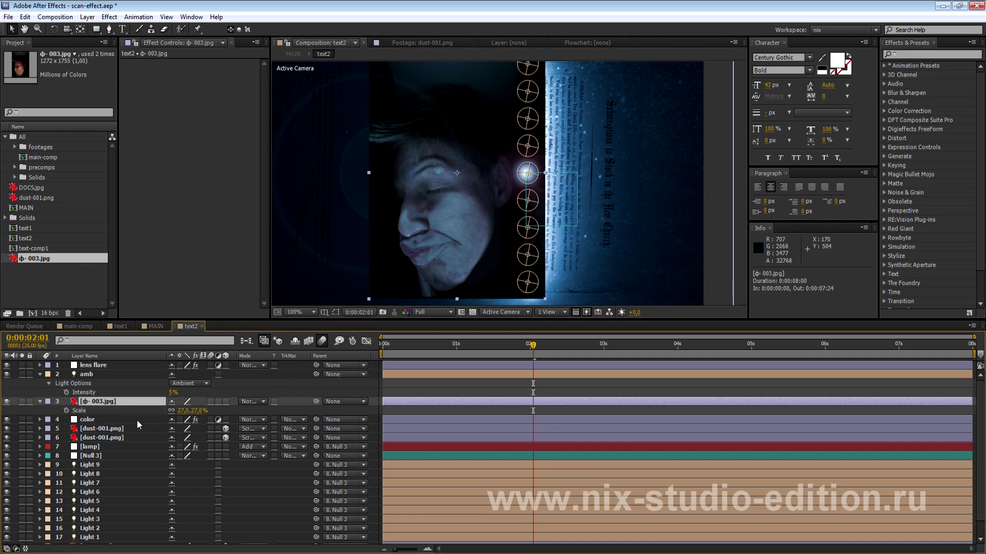
key(r)
click(184, 411)
key(Return)
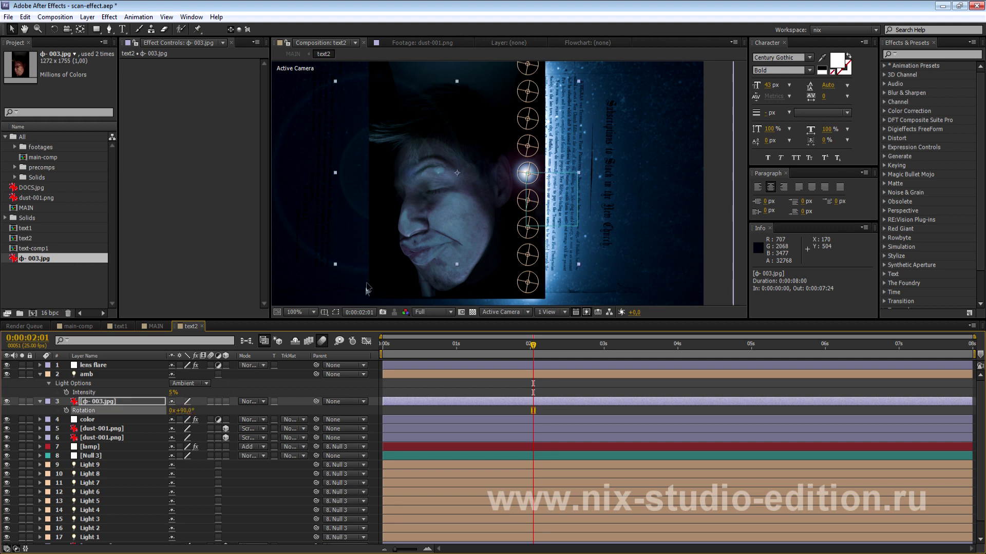
Step: Solo the 003.jpg face layer and set its Scale to 35%
scroll(383, 239, down, 1)
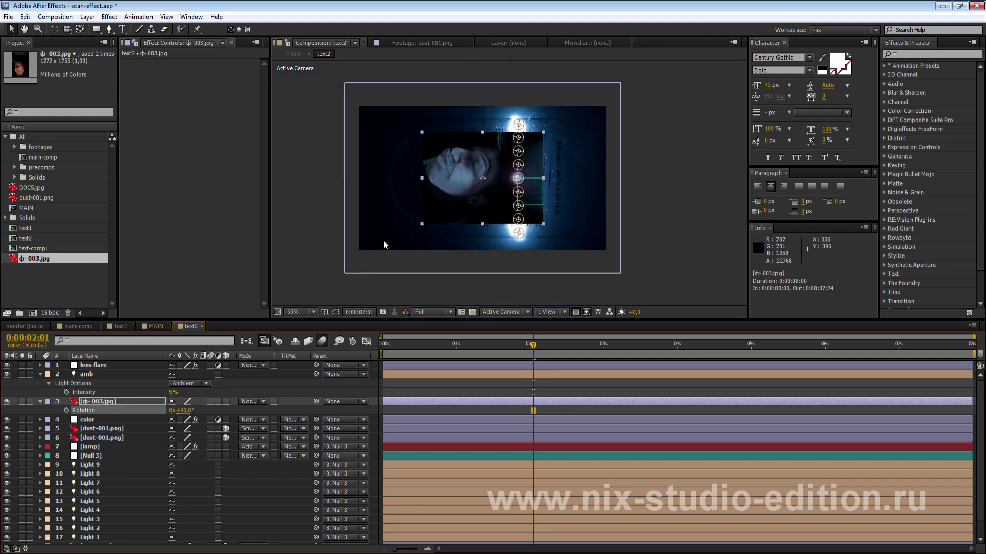
scroll(383, 240, down, 1)
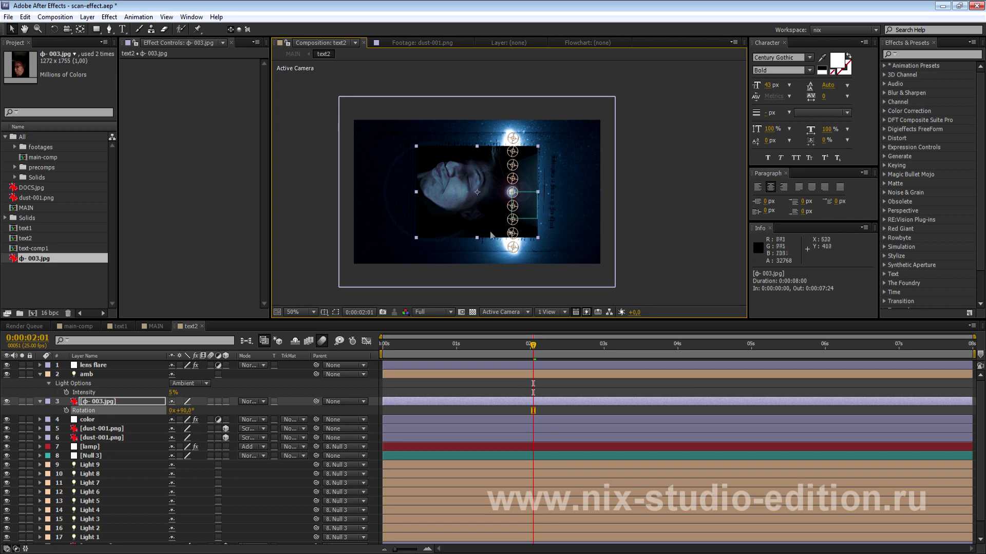
click(127, 349)
click(22, 402)
drag(476, 210, 478, 204)
key(s)
click(184, 411)
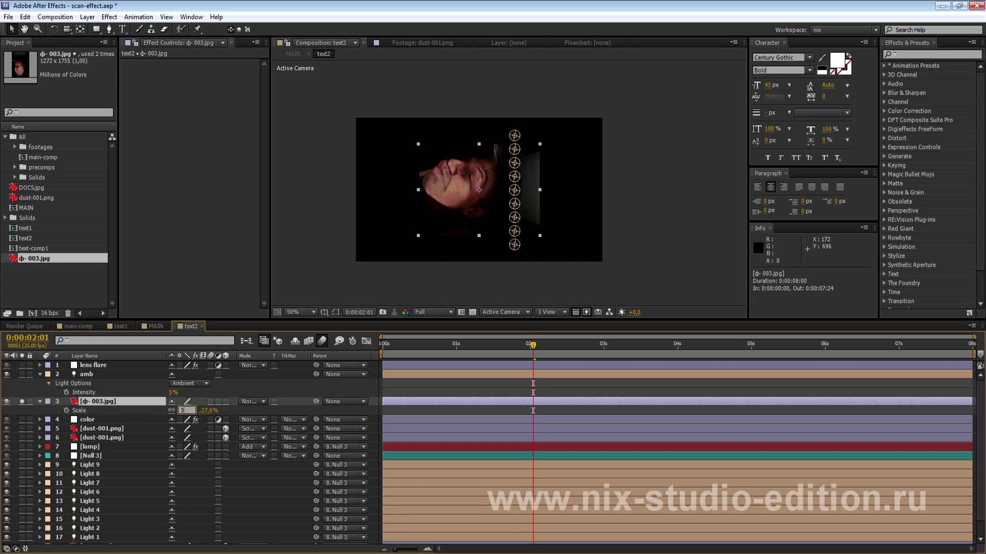
text(35)
key(Return)
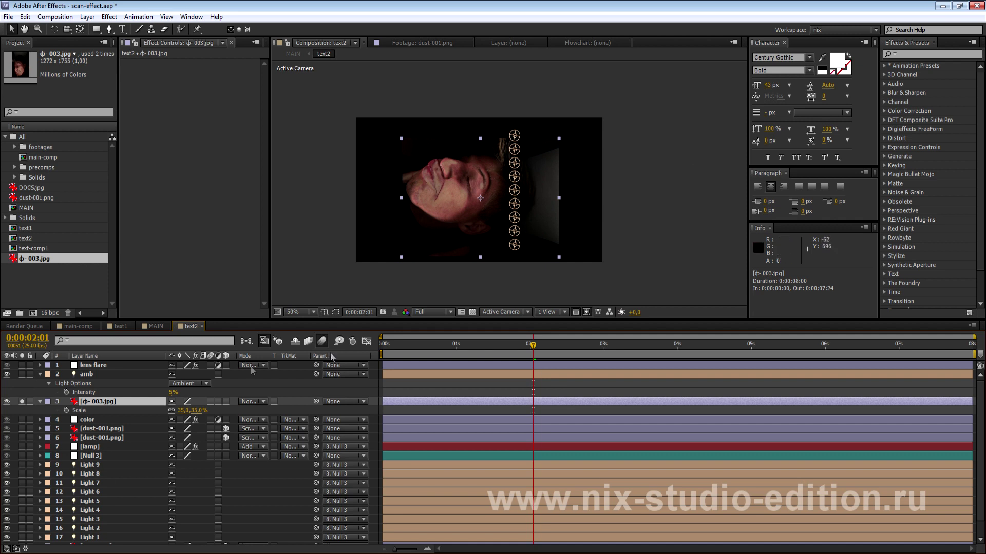
click(87, 17)
click(129, 411)
Step: Pre-compose 003.jpg with Move all attributes into a comp named 'photo', then open [photo]
click(317, 366)
triple_click(422, 305)
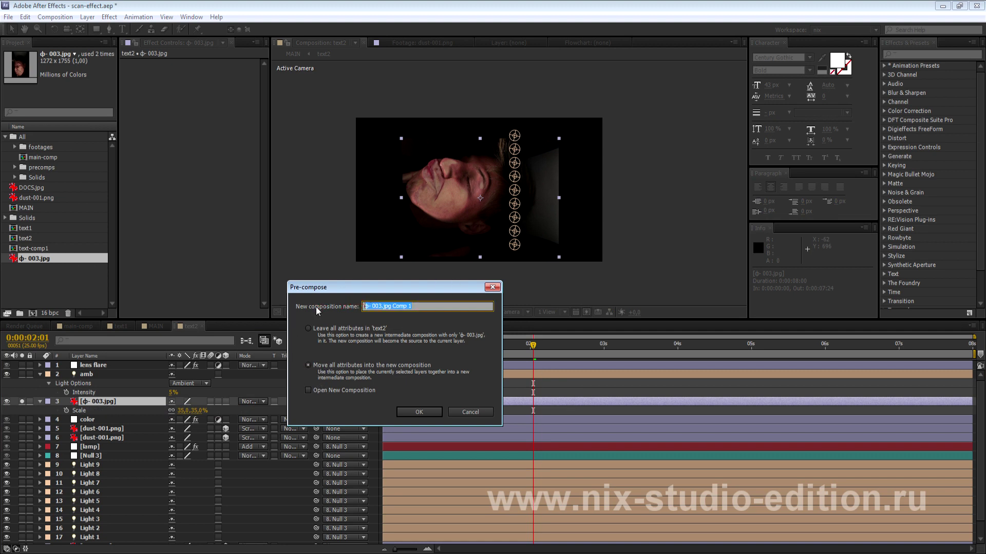
text(ph)
key(BackSpace)
key(BackSpace)
text(to)
key(Return)
mouse_move(434, 346)
mouse_down()
mouse_move(513, 353)
mouse_move(504, 354)
mouse_up()
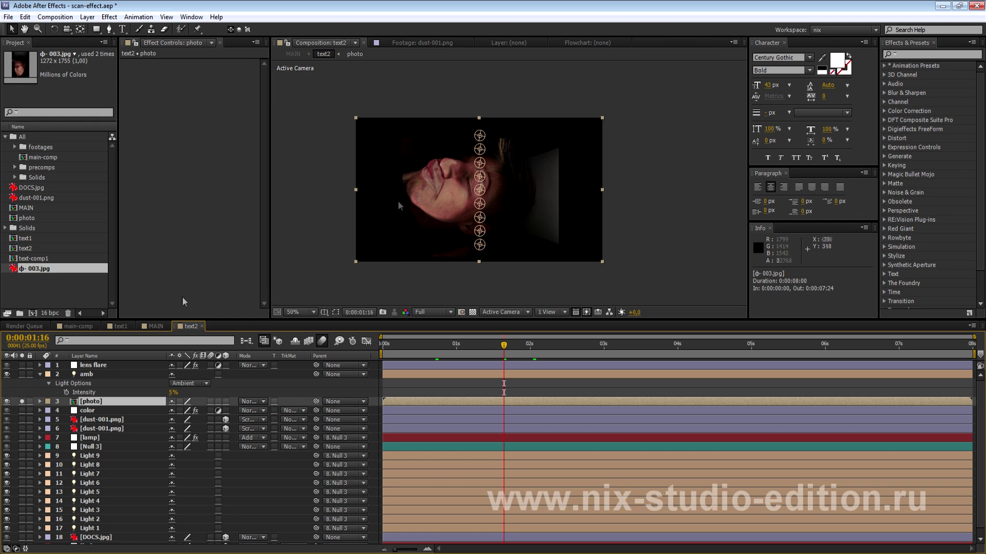
double_click(98, 404)
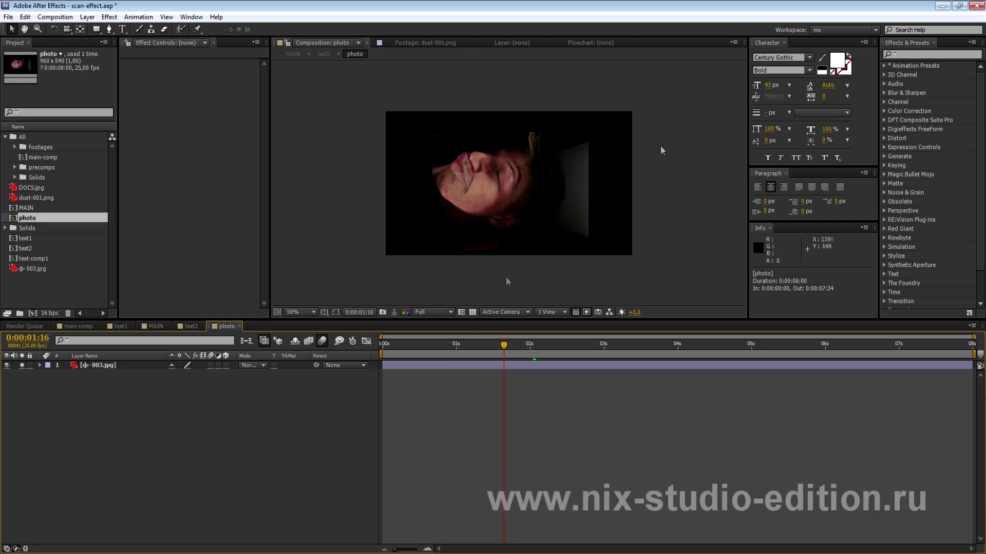
Step: Draw a closed Pen mask around the face on 003.jpg and nudge the layer slightly left
click(98, 365)
click(109, 29)
drag(418, 204, 464, 229)
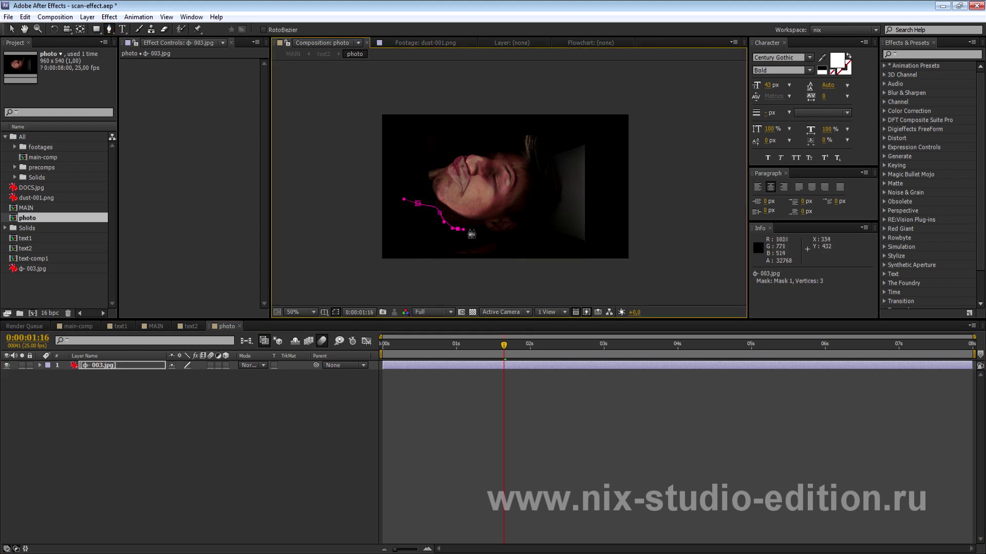
click(418, 205)
key(period)
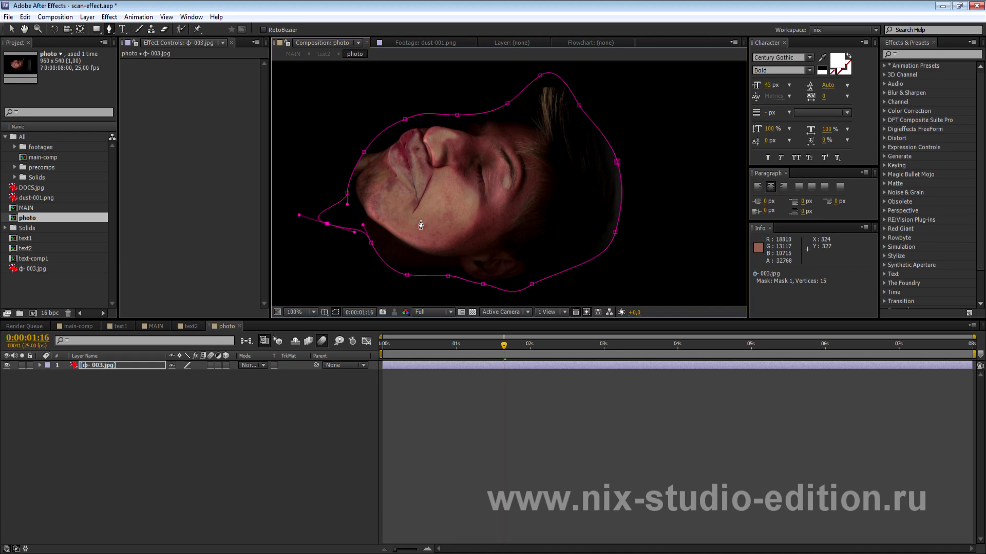
click(11, 30)
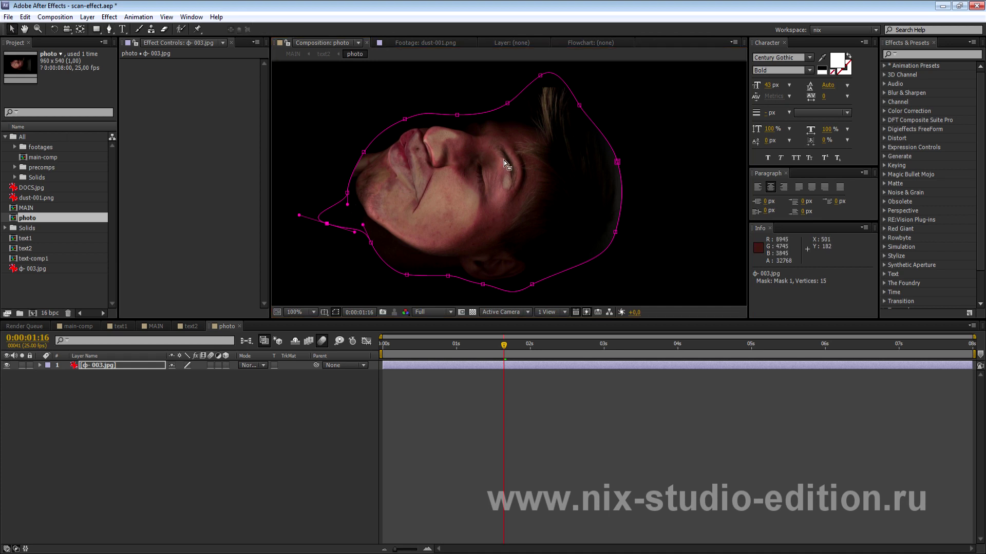
click(130, 371)
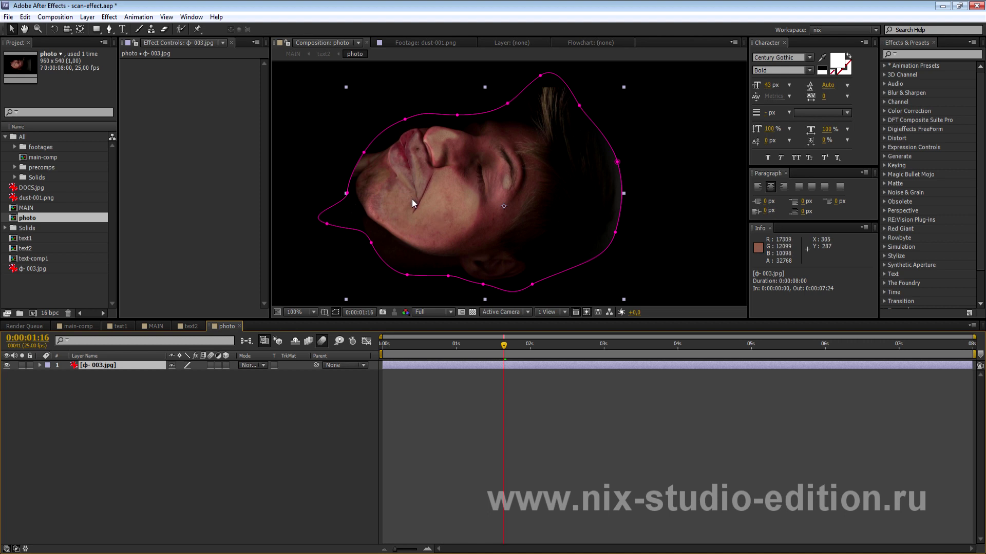
drag(440, 139, 434, 139)
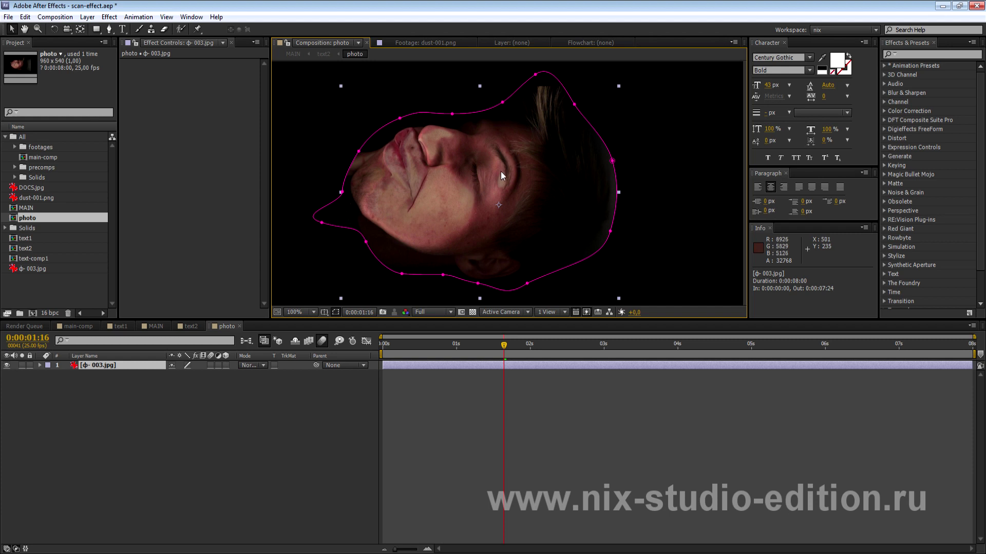
click(108, 17)
mouse_move(130, 94)
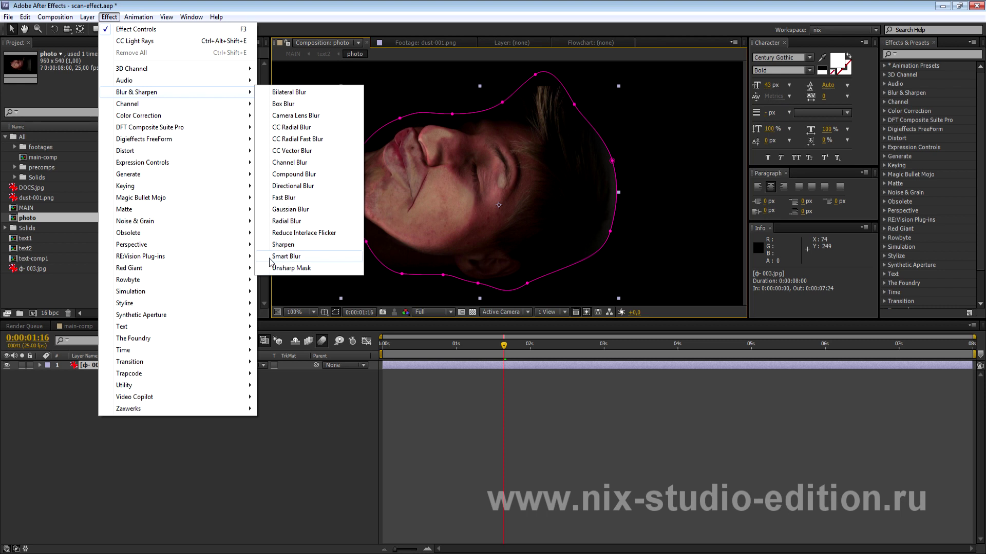
Step: Add Smart Blur to the masked face and raise its Radius to 5.0
click(311, 257)
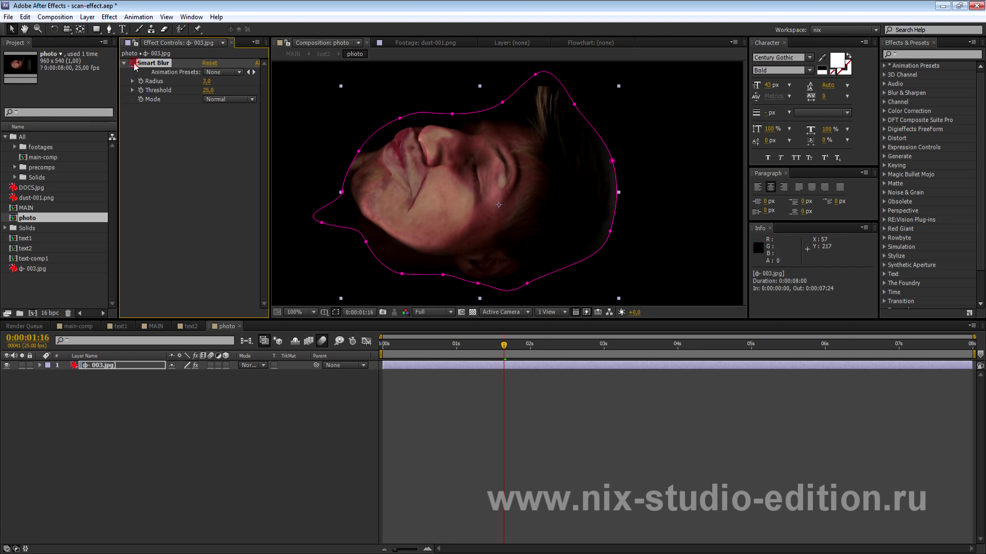
drag(206, 82, 221, 81)
click(109, 17)
mouse_move(151, 306)
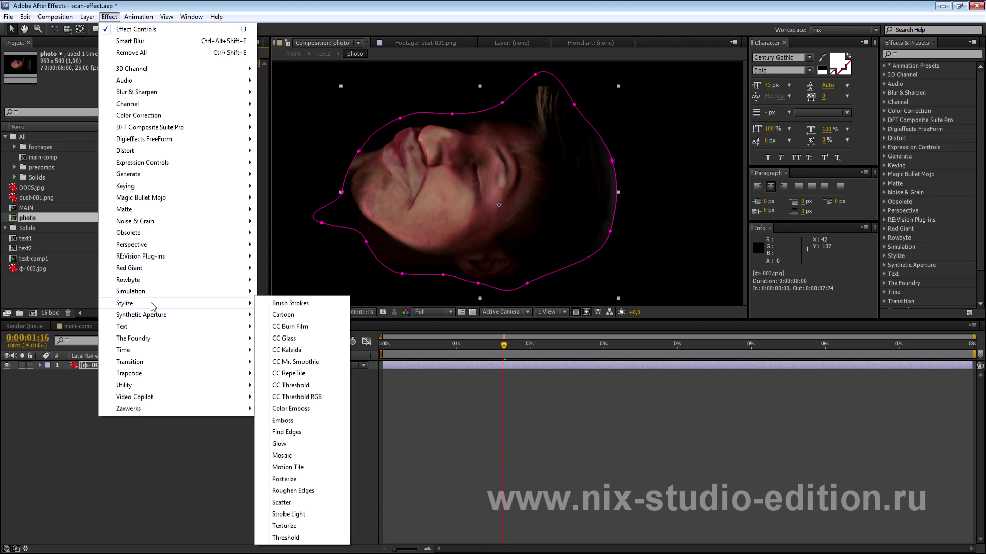
Step: Apply Cartoon to the face, render Edges only, with Edge Threshold 3
click(283, 314)
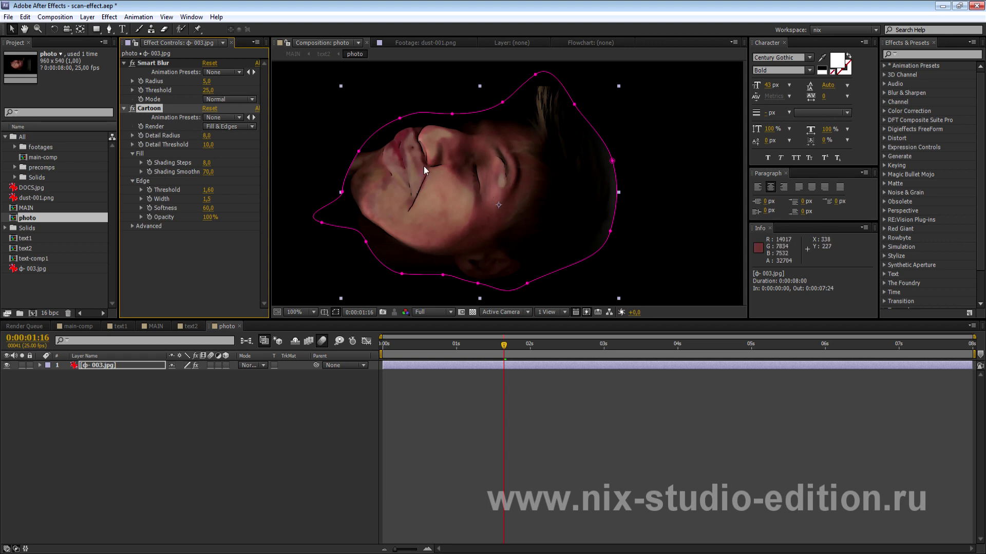
click(230, 126)
click(228, 150)
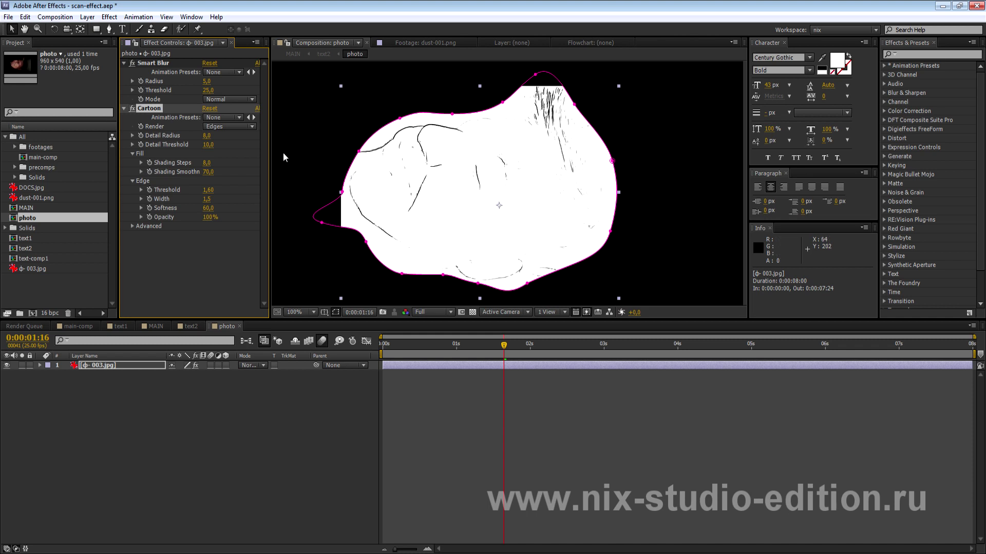
mouse_move(208, 137)
mouse_down()
mouse_move(268, 139)
mouse_move(210, 138)
mouse_up()
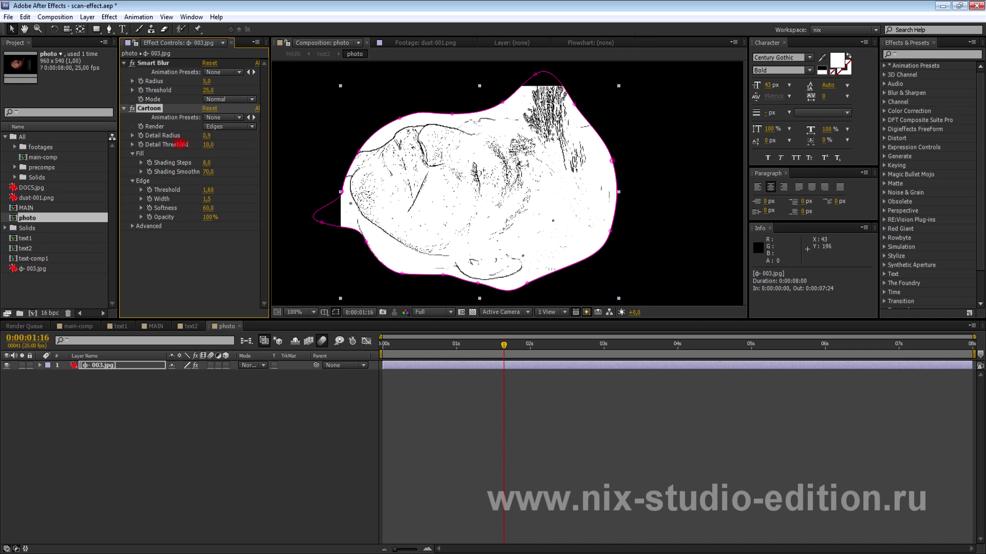
key(ctrl+z)
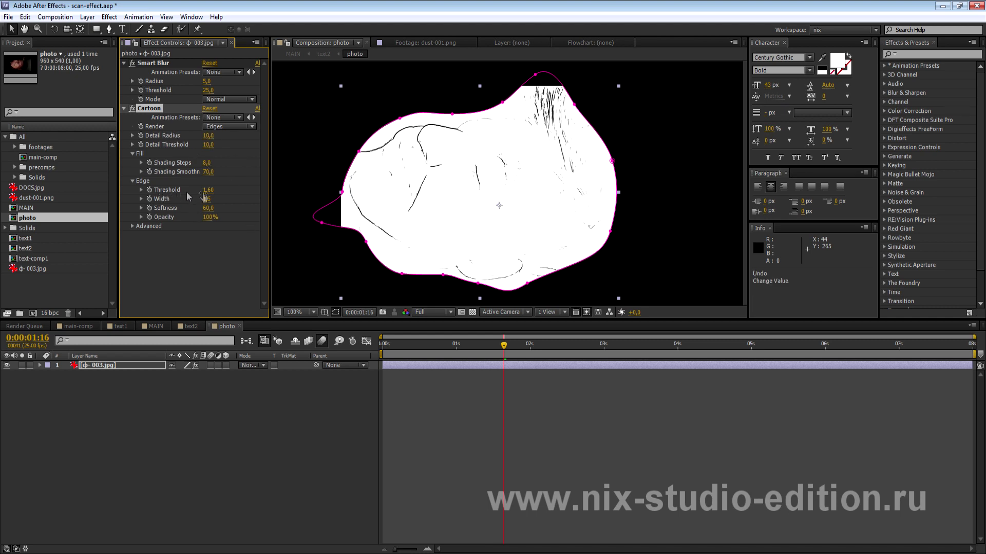
drag(205, 197, 247, 201)
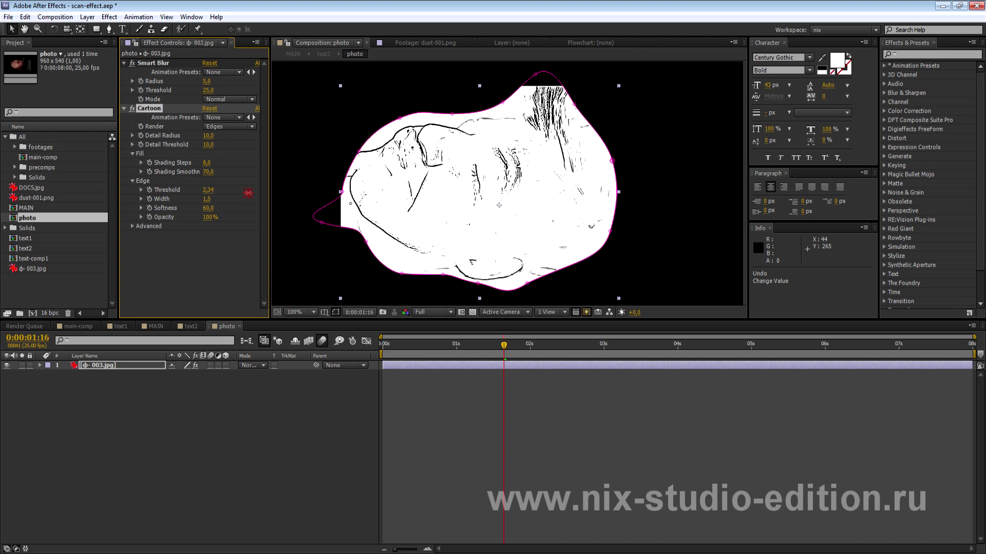
click(208, 189)
text(3)
key(Return)
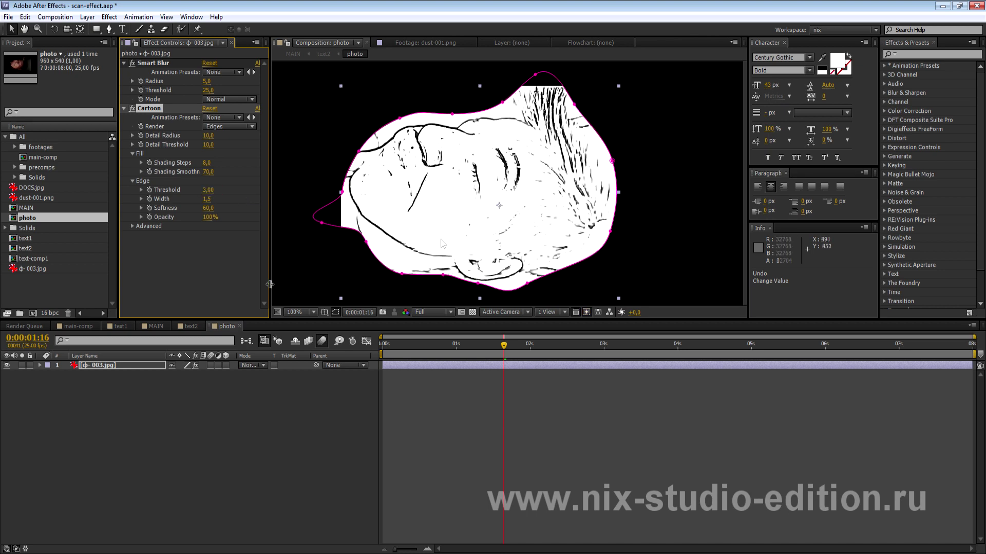
Step: Set Cartoon edge Width 2, Softness 1 and Detail Threshold 50
drag(209, 207, 204, 203)
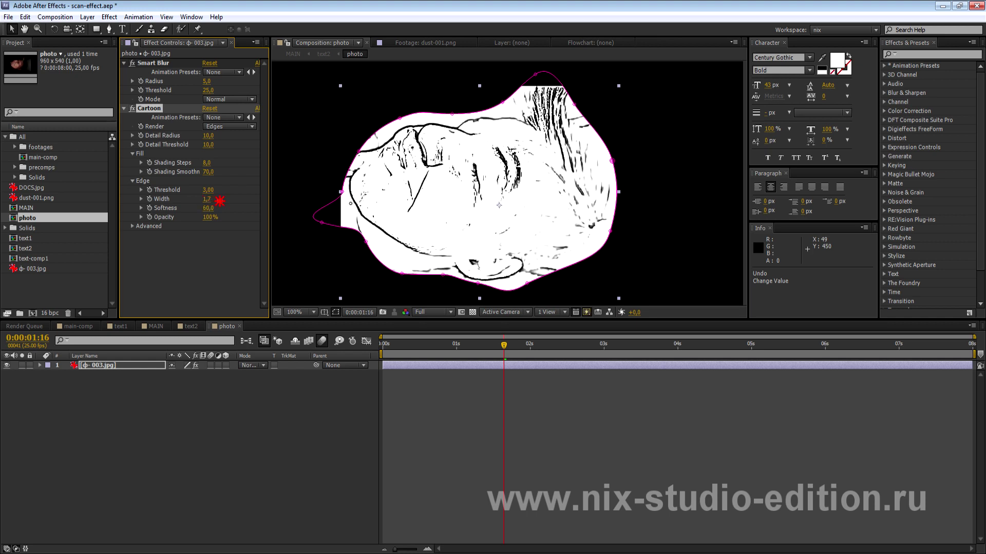
drag(204, 202, 226, 224)
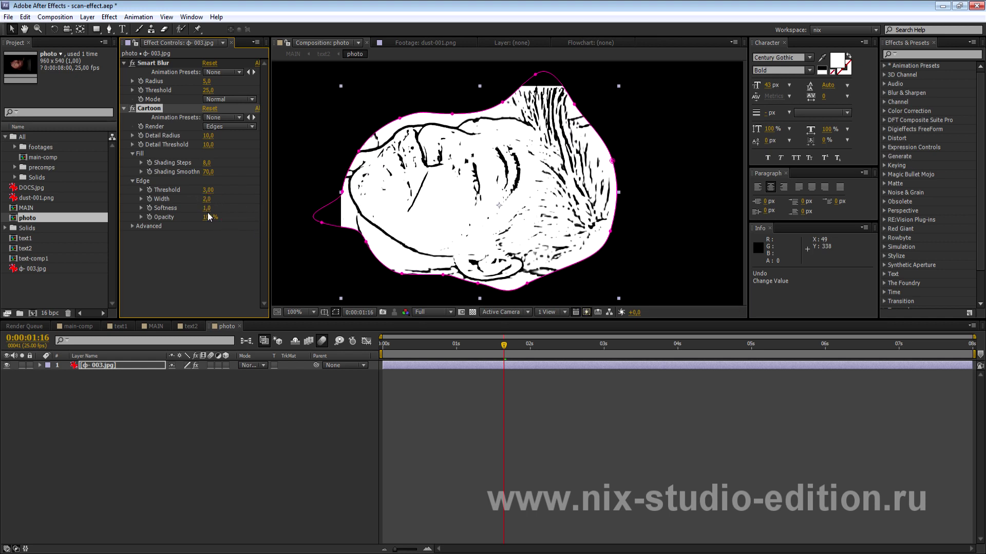
click(133, 226)
drag(208, 145, 230, 145)
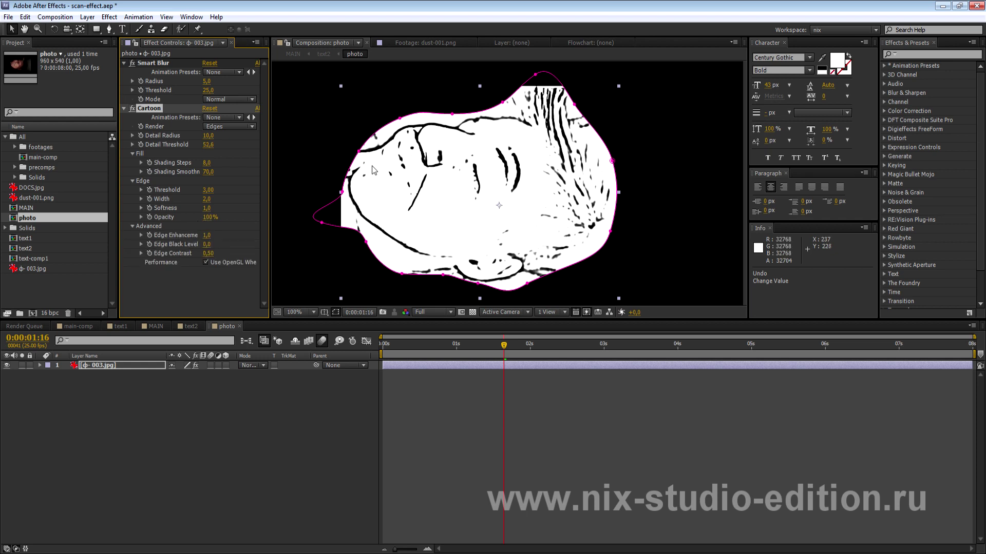
click(209, 145)
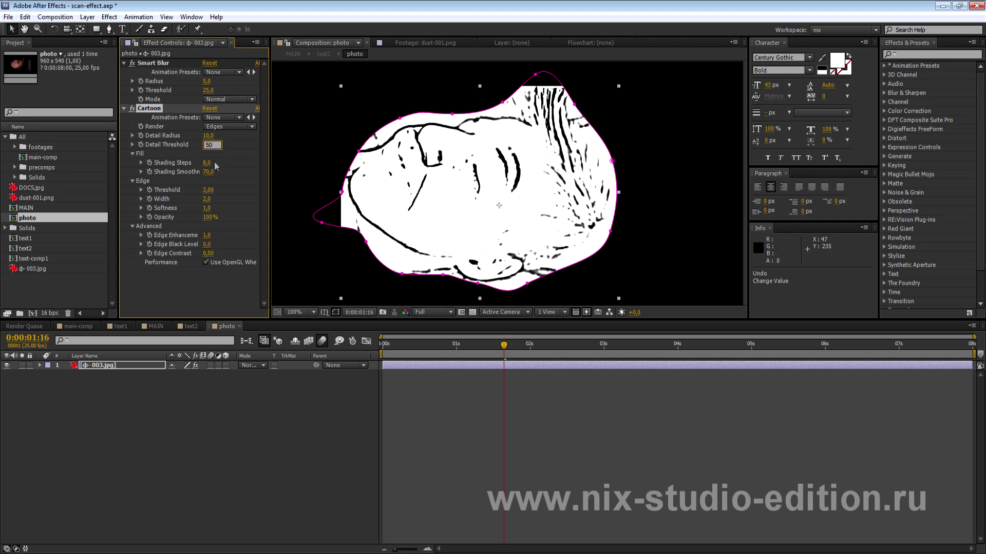
text(50)
key(Return)
key(comma)
click(149, 365)
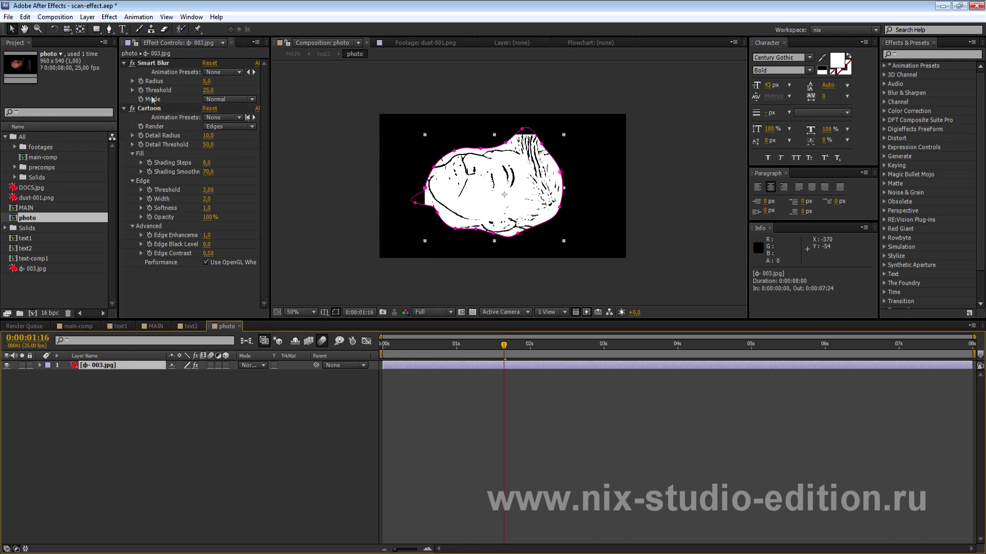
click(109, 17)
mouse_move(145, 189)
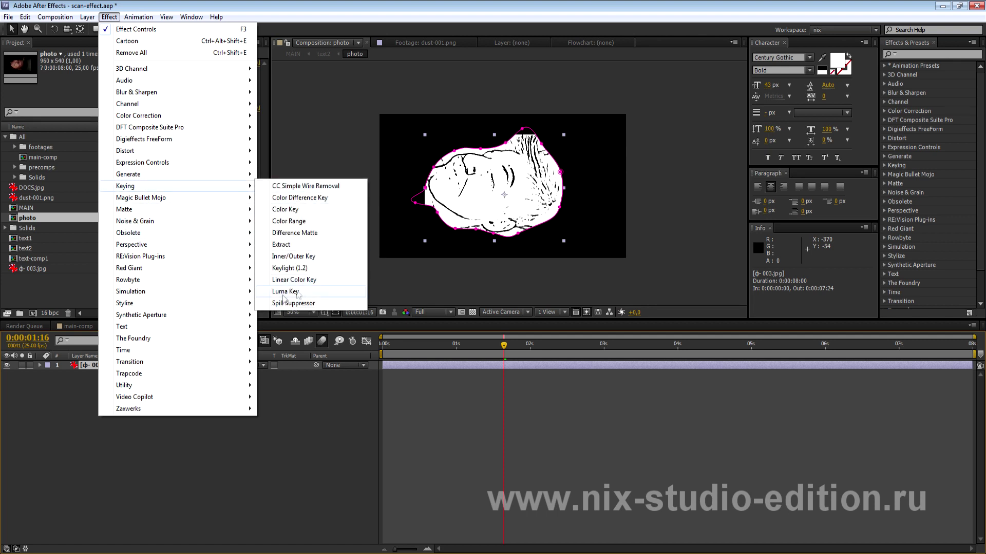
Step: Add Luma Key set to Key Out Brighter with Threshold 40, viewing transparency as a checkerboard
key(Escape)
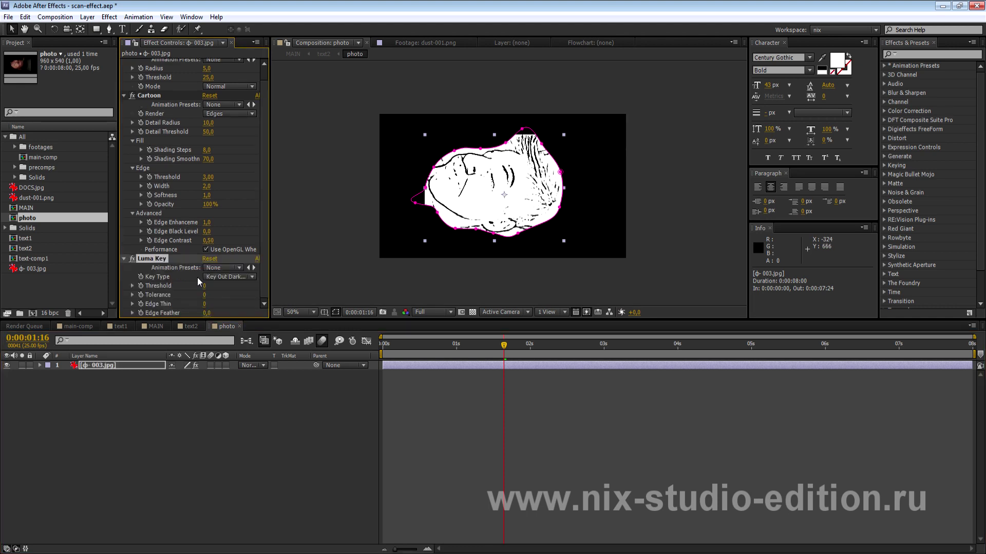
click(217, 279)
click(226, 283)
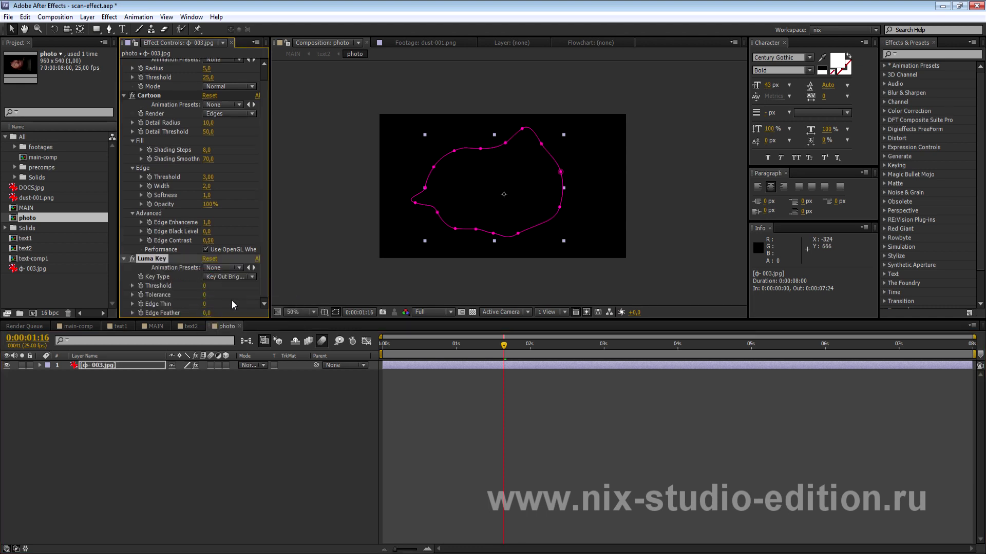
click(205, 286)
text(40)
key(Return)
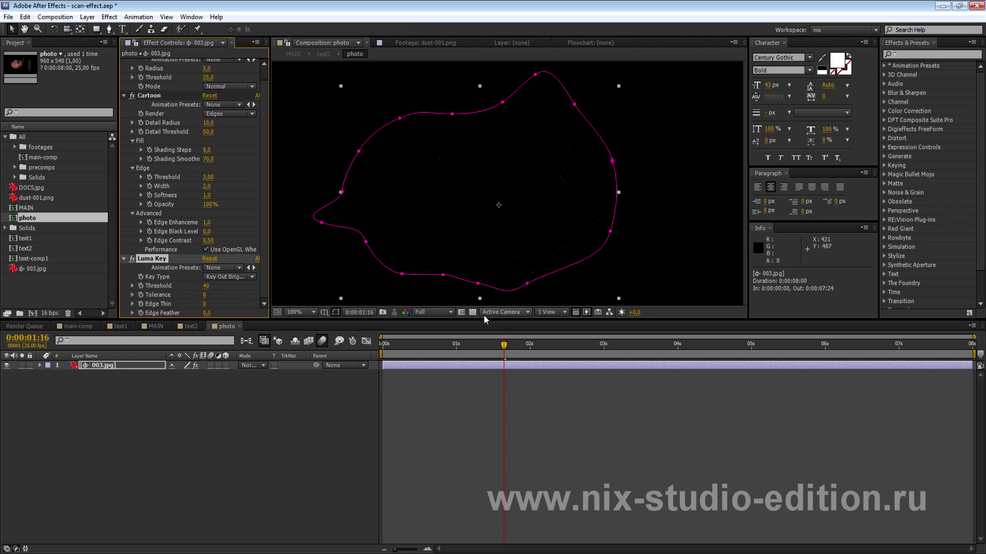
click(472, 312)
Step: Reselect the face layer and fold up the Smart Blur, Cartoon and Luma Key panels
scroll(486, 132, down, 1)
scroll(486, 213, up, 1)
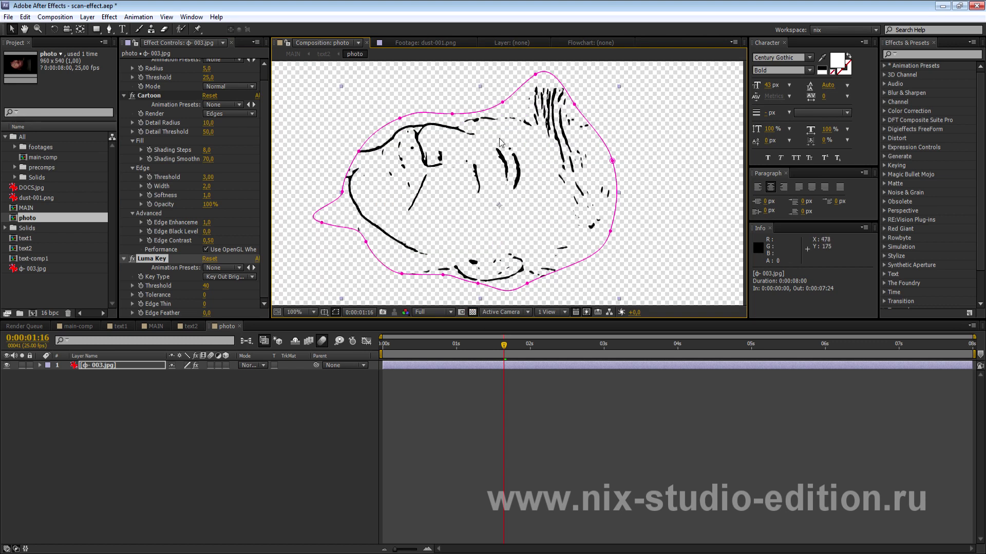
scroll(439, 257, down, 2)
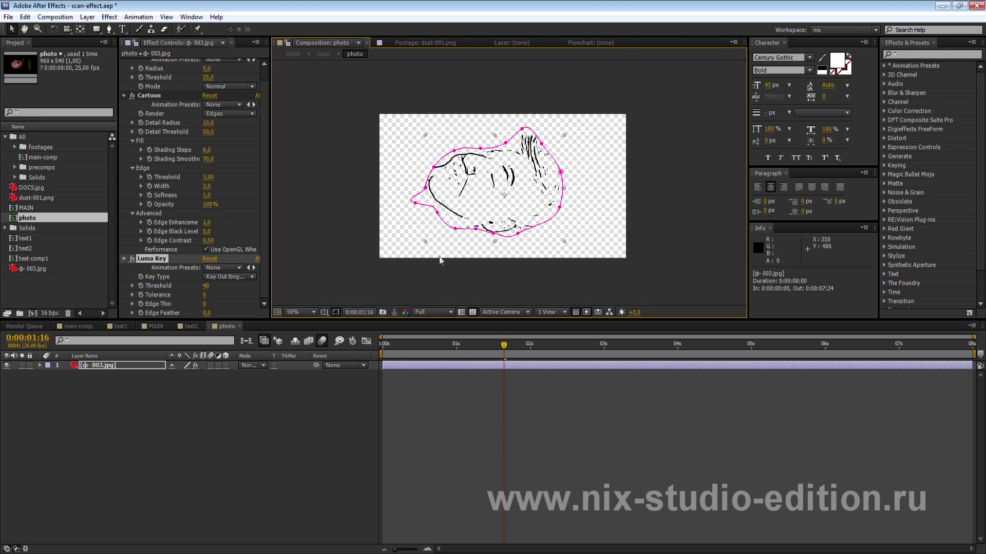
click(218, 417)
scroll(577, 220, up, 2)
click(107, 367)
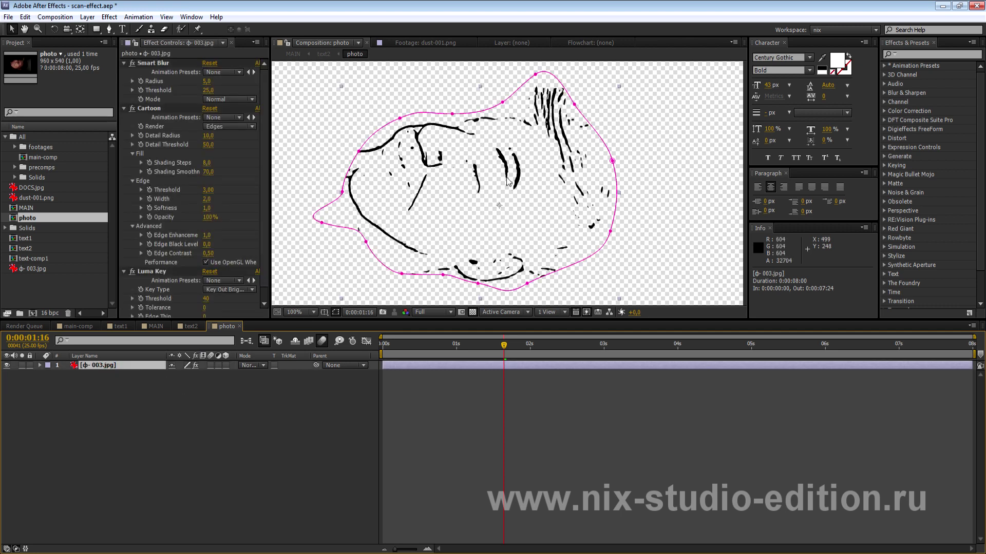
key(comma)
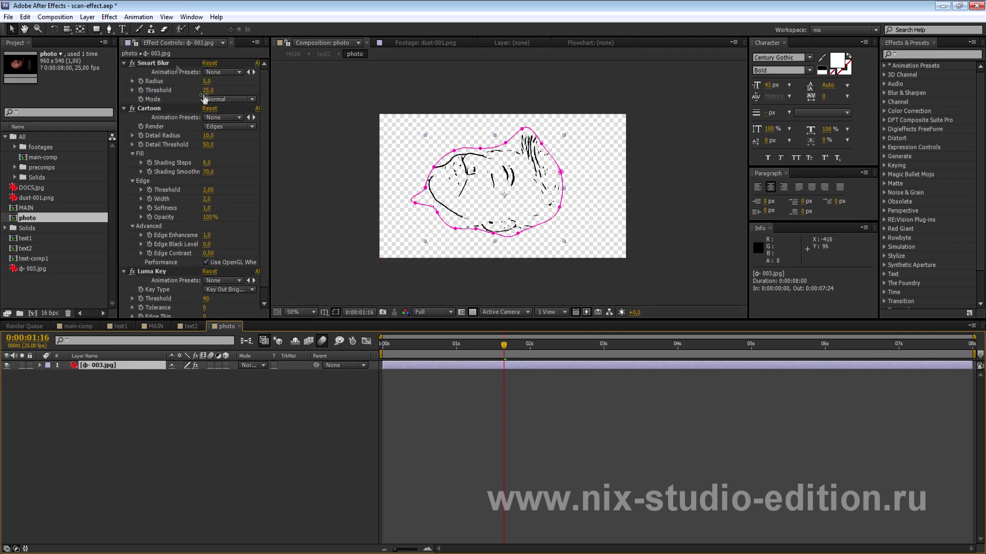
click(124, 63)
click(123, 72)
click(124, 82)
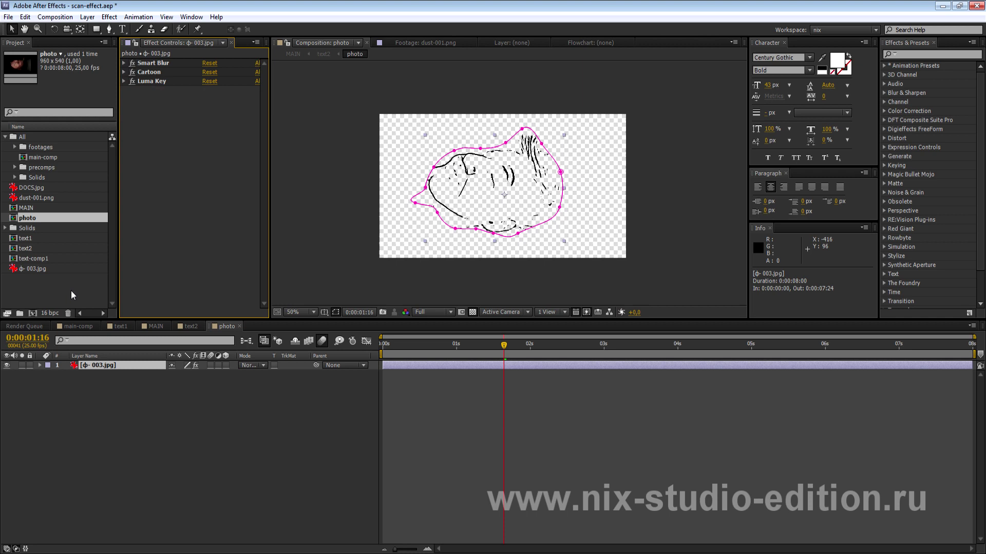
click(109, 17)
Step: Add a Fill effect to the line art with colour FFFFFF (white)
mouse_move(149, 176)
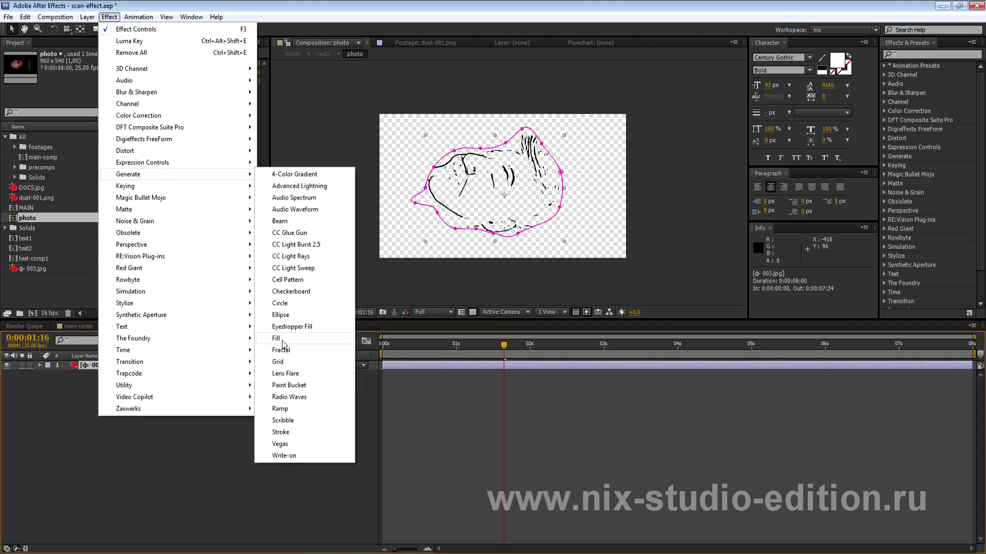
click(283, 339)
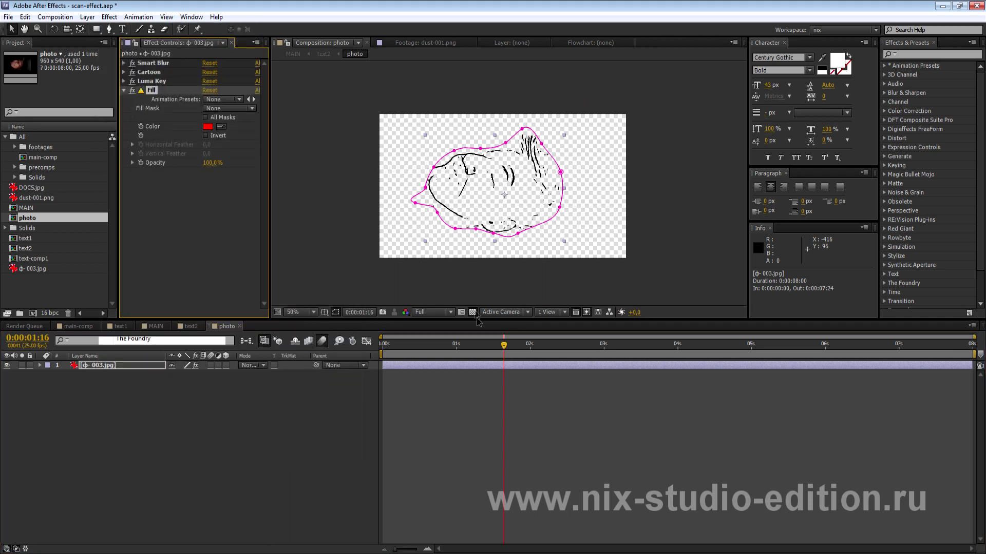
click(208, 126)
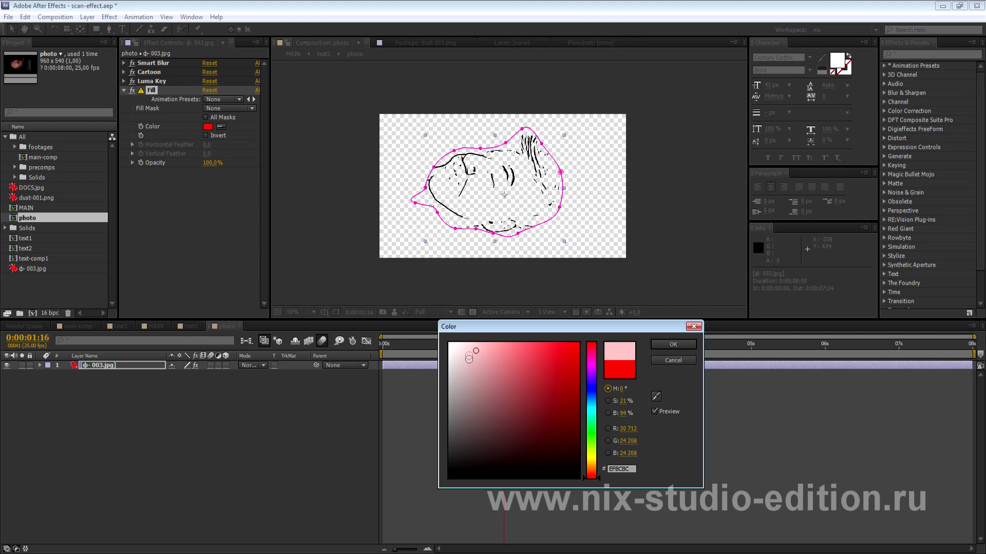
drag(462, 349, 419, 331)
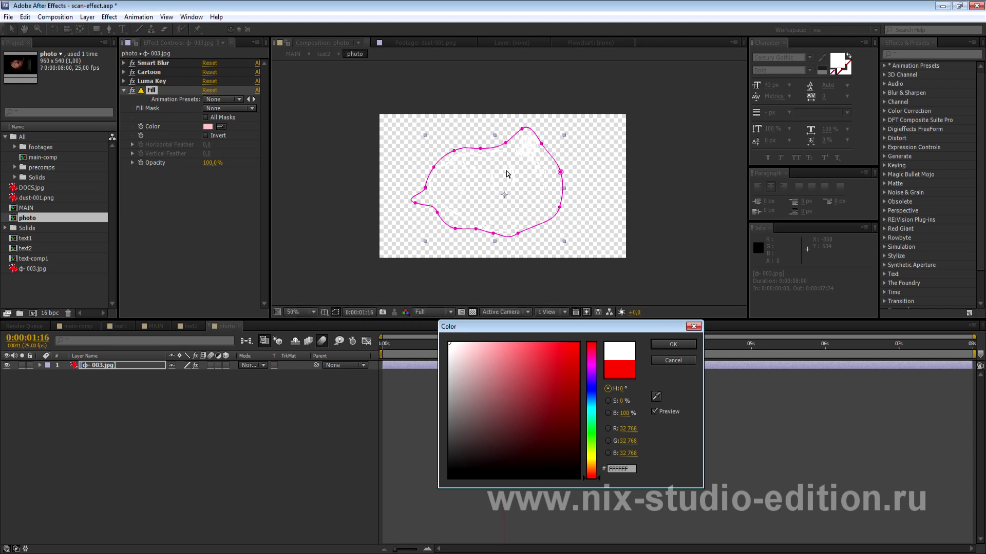
click(674, 345)
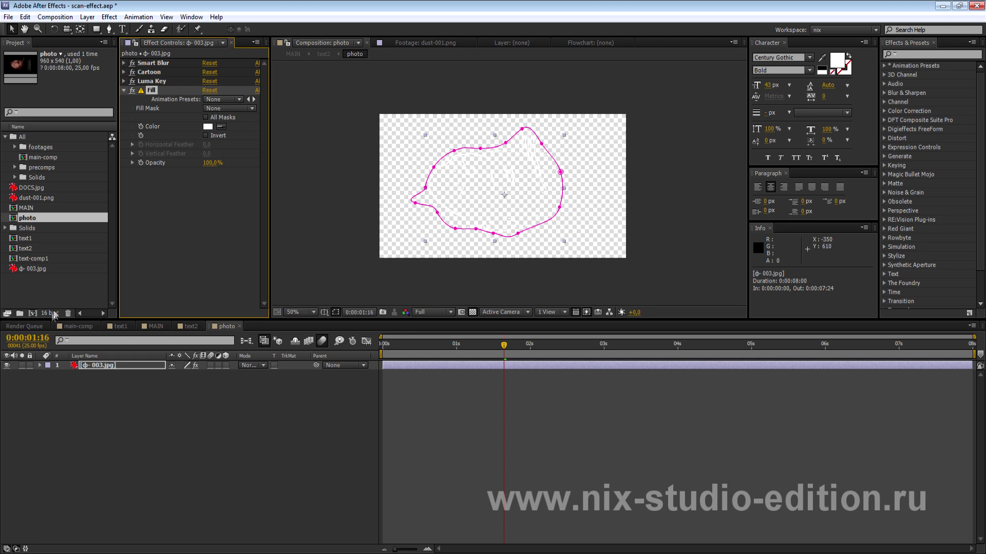
Step: Switch to the text2 comp and turn off Solo on the photo layer
key(period)
click(472, 312)
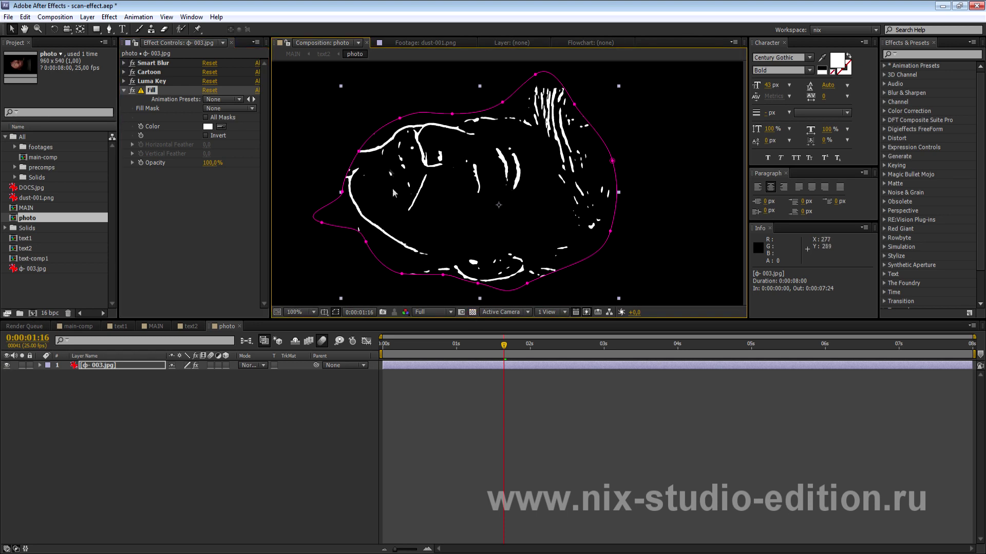
key(comma)
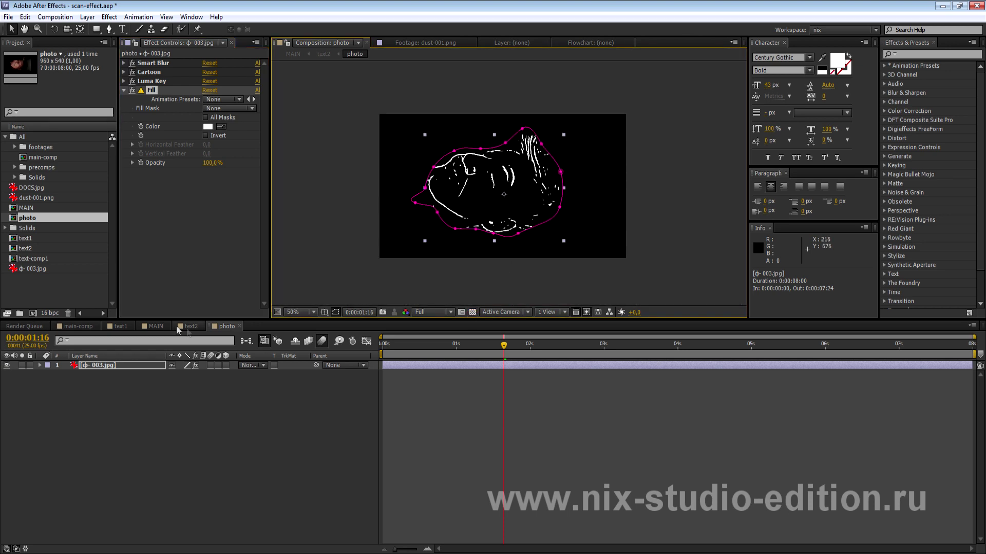
click(179, 327)
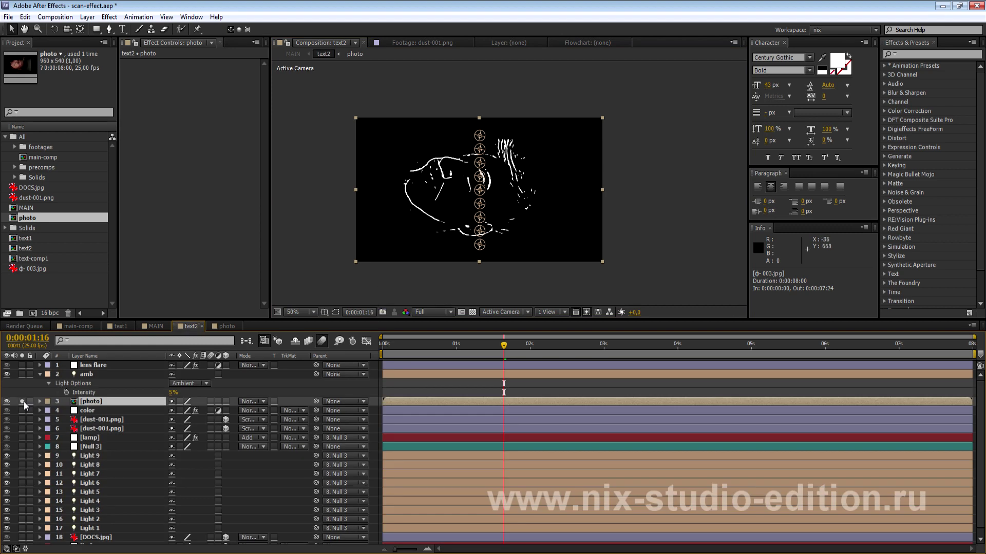
click(24, 402)
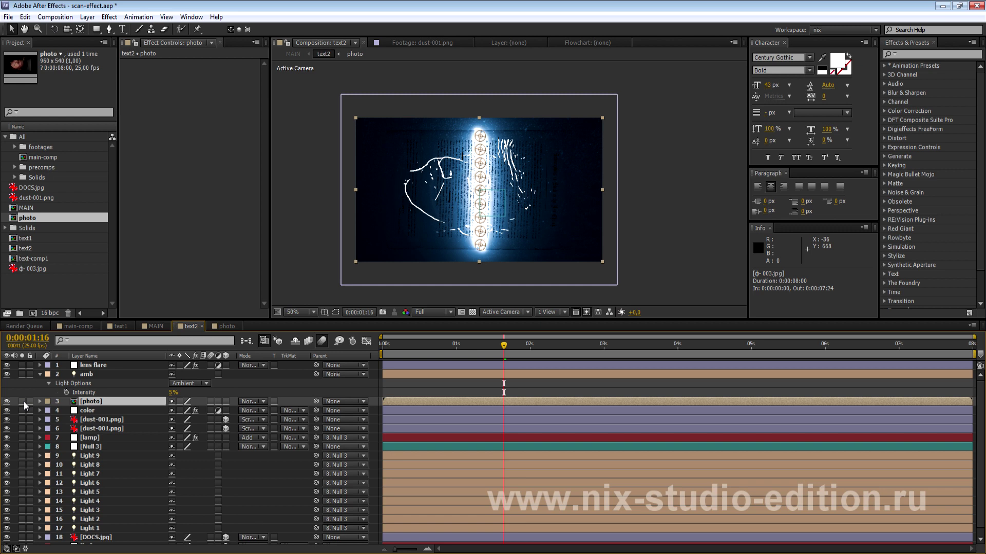
Step: Set the photo layer's blend mode to Overlay and duplicate it
click(250, 401)
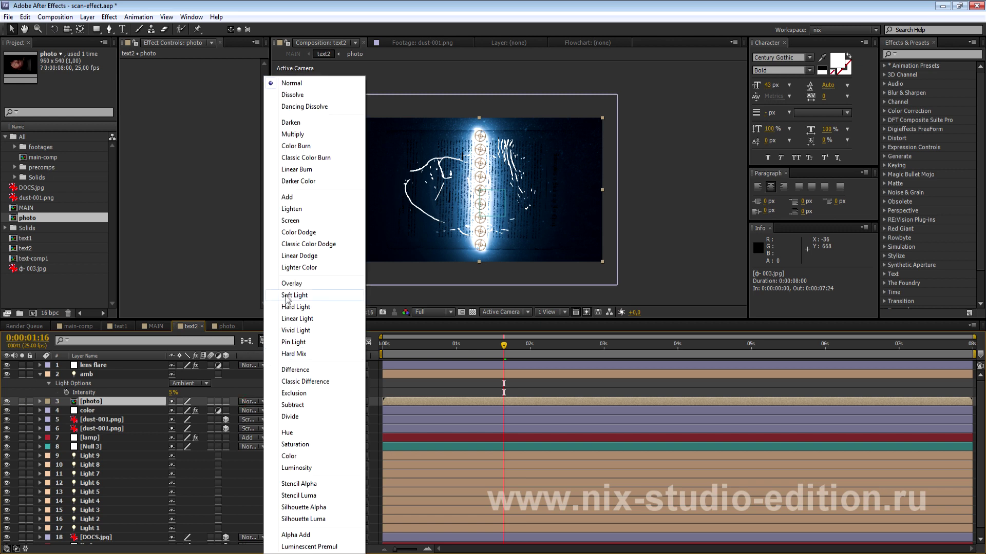
click(287, 290)
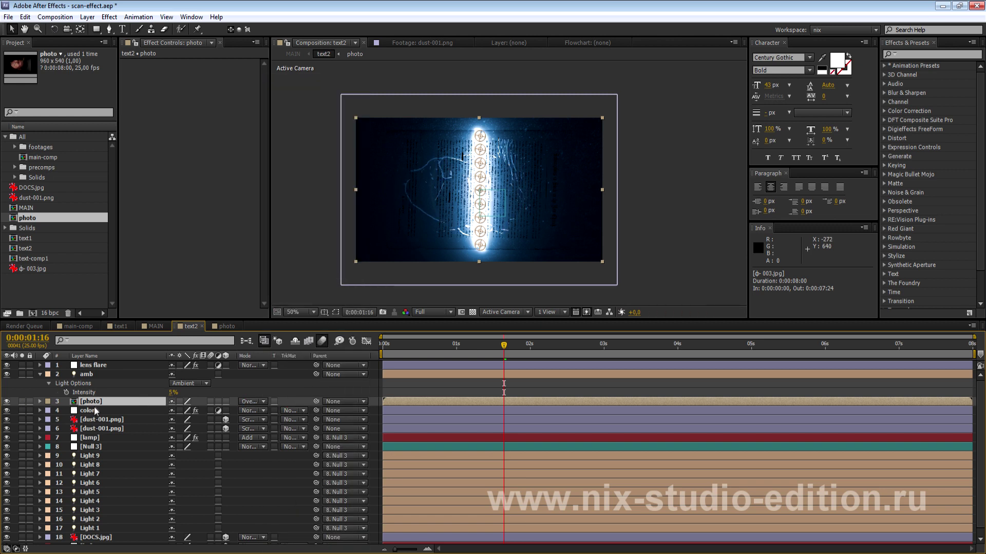
key(ctrl+d)
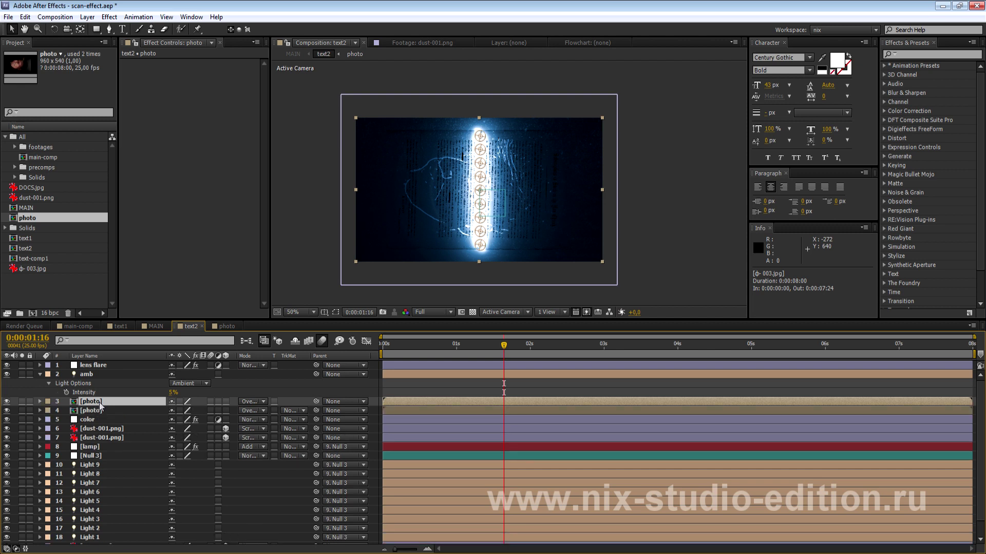
Step: Check the 003.jpg line art in the photo comp, then go to text1
key(period)
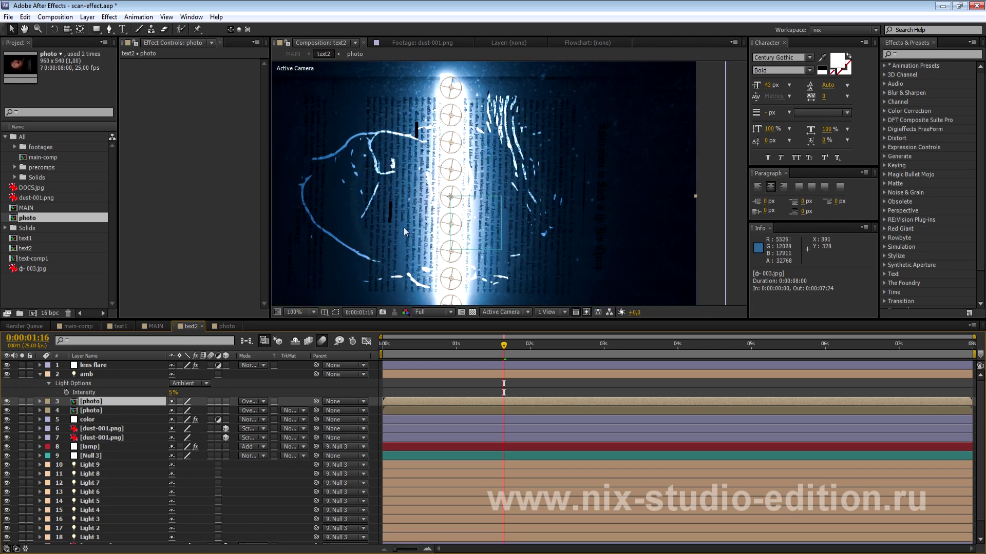
click(226, 326)
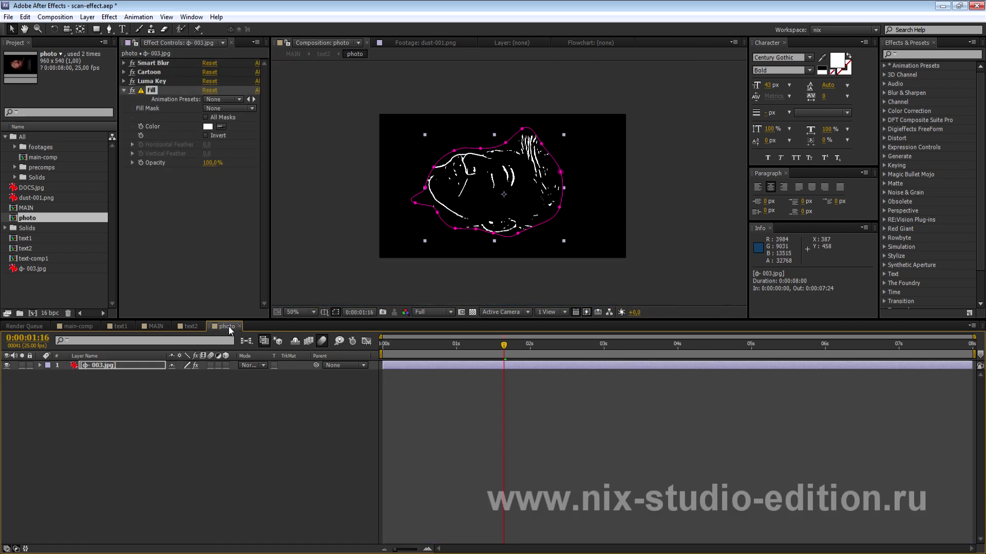
click(123, 366)
mouse_move(409, 345)
mouse_down()
mouse_move(450, 350)
mouse_move(403, 351)
mouse_up()
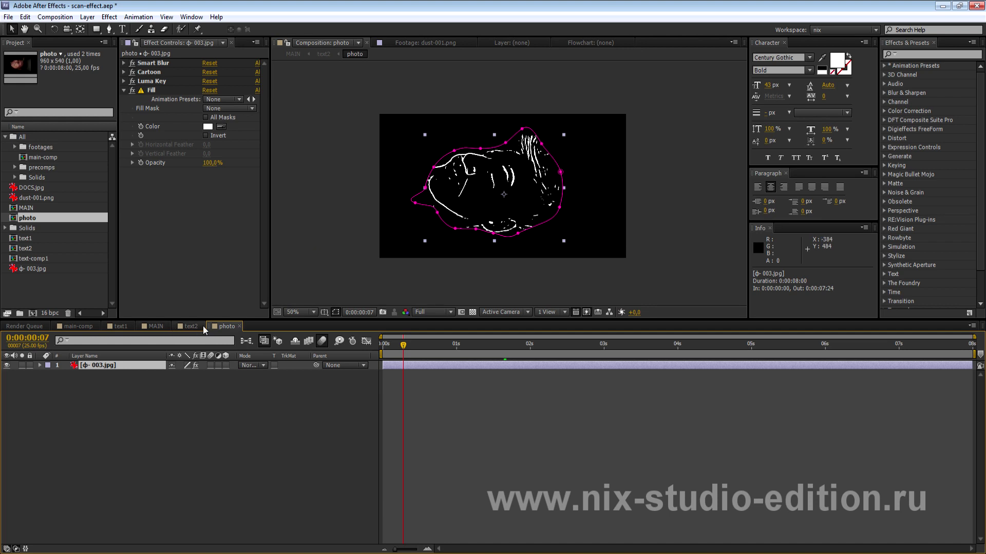
click(120, 326)
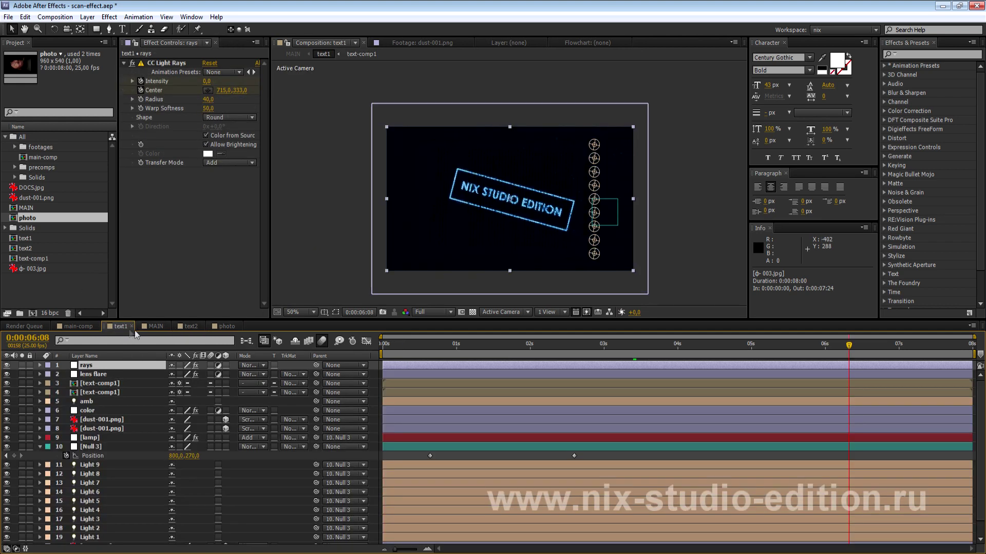
Step: In text-comp1, copy the title's two Linear Wipe Transition Completion keyframes
click(97, 383)
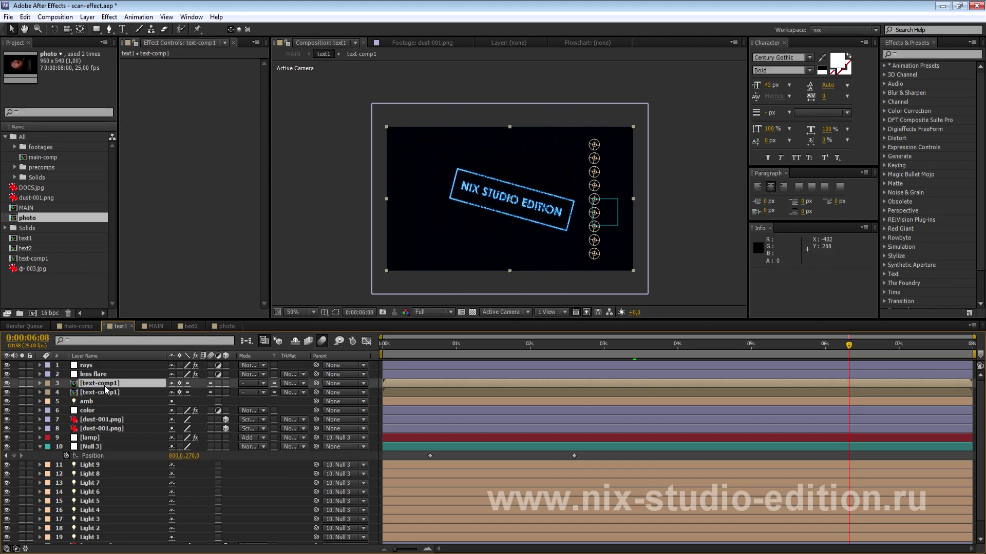
double_click(104, 386)
click(109, 367)
scroll(184, 172, down, 2)
scroll(178, 245, down, 2)
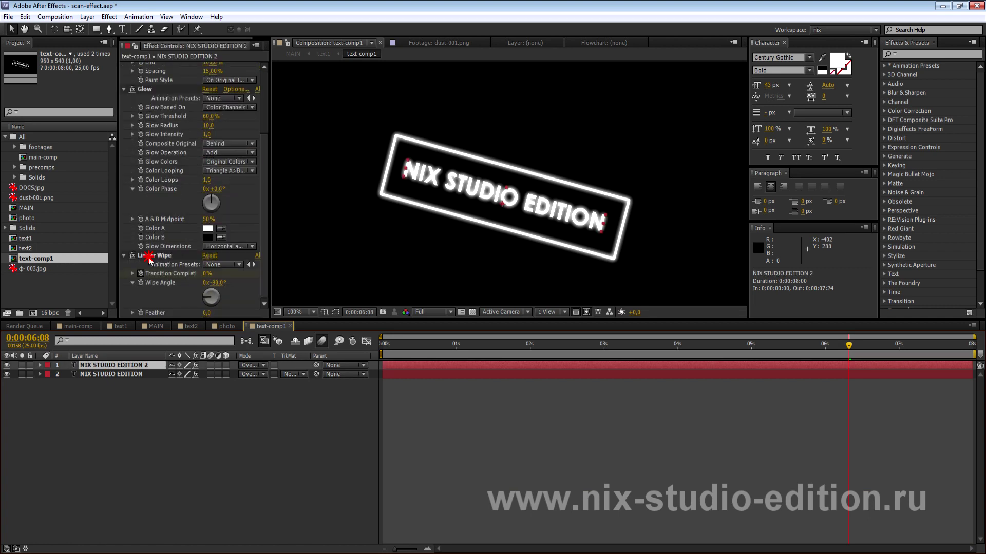
click(135, 365)
key(u)
click(415, 344)
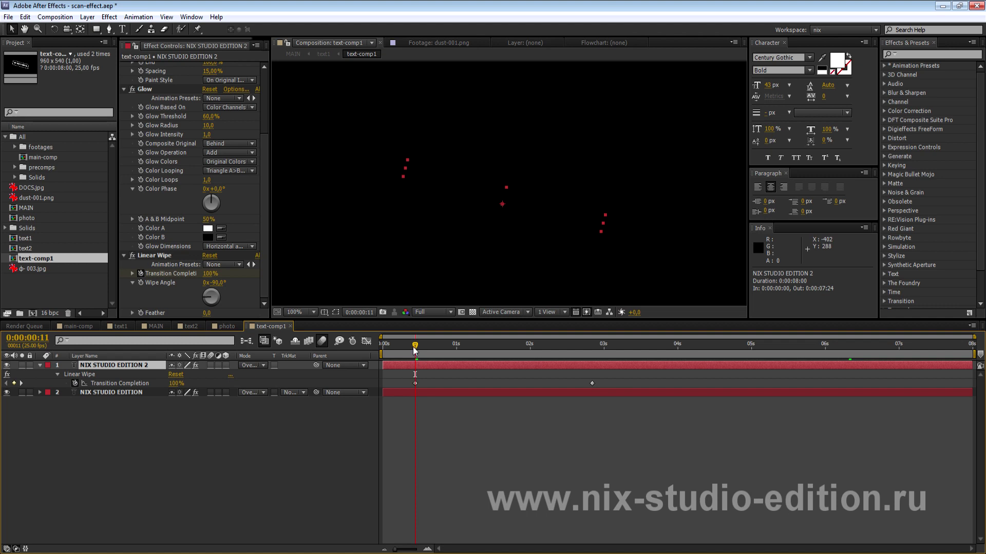
click(105, 384)
key(ctrl+c)
Step: Paste the Linear Wipe keyframes onto 003.jpg in the photo comp and preview the wipe
click(25, 17)
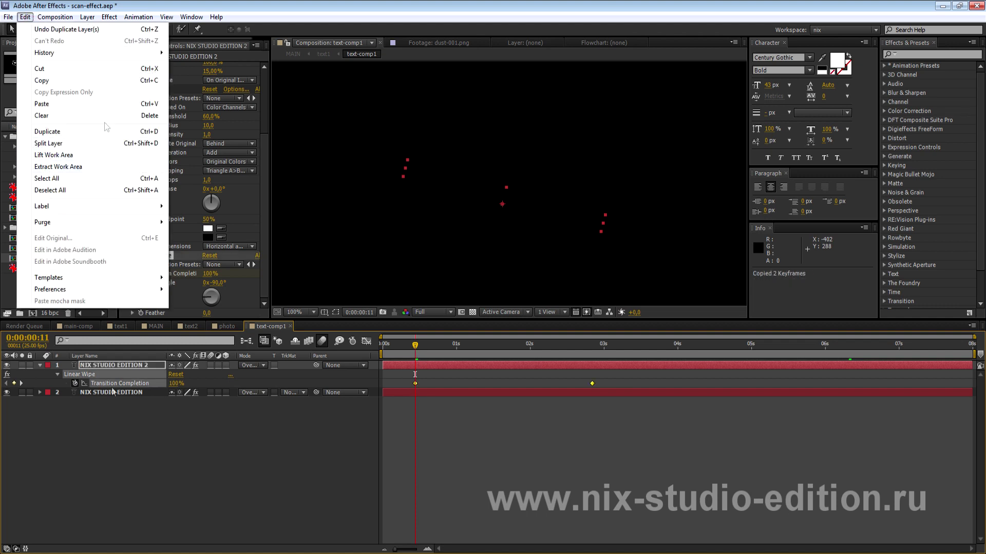
click(226, 326)
click(119, 366)
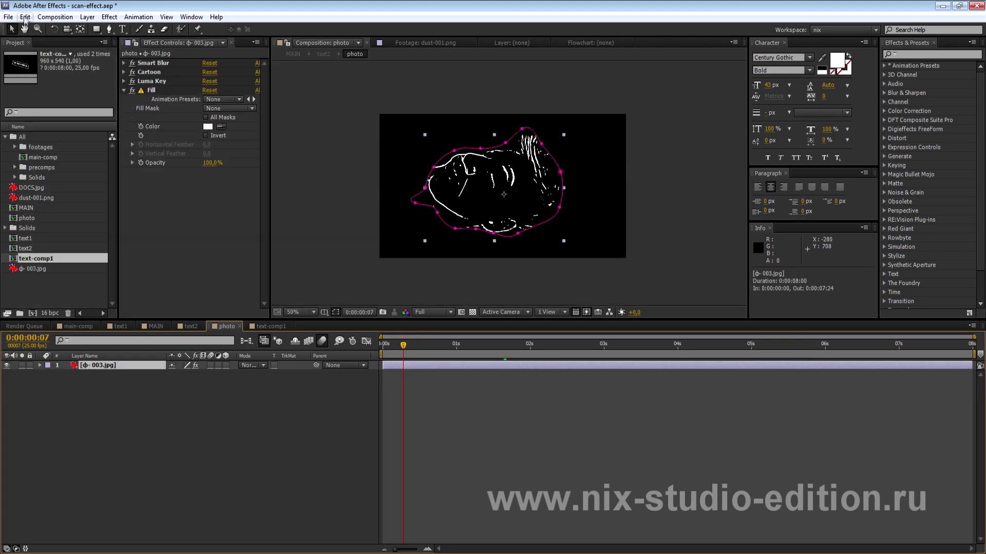
click(25, 17)
click(49, 103)
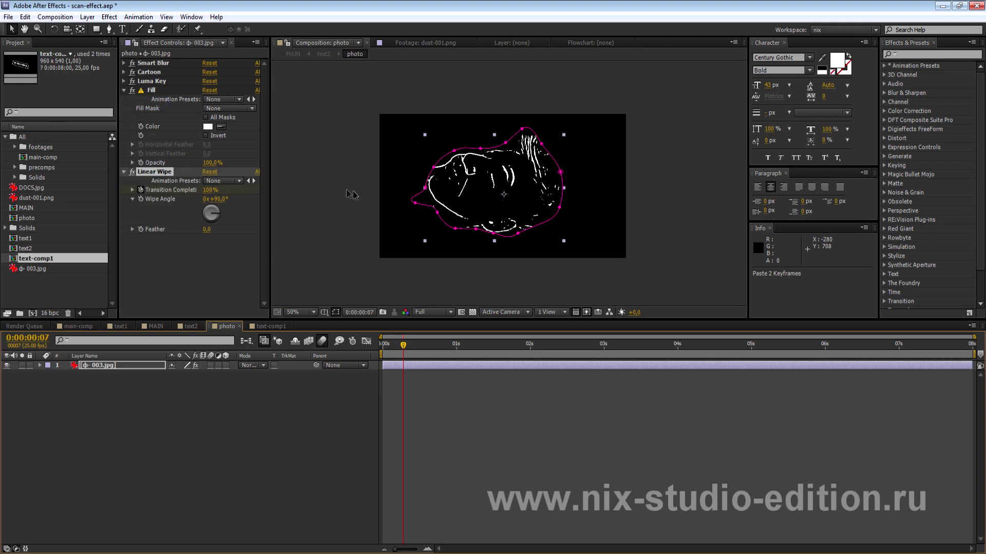
drag(404, 348, 470, 354)
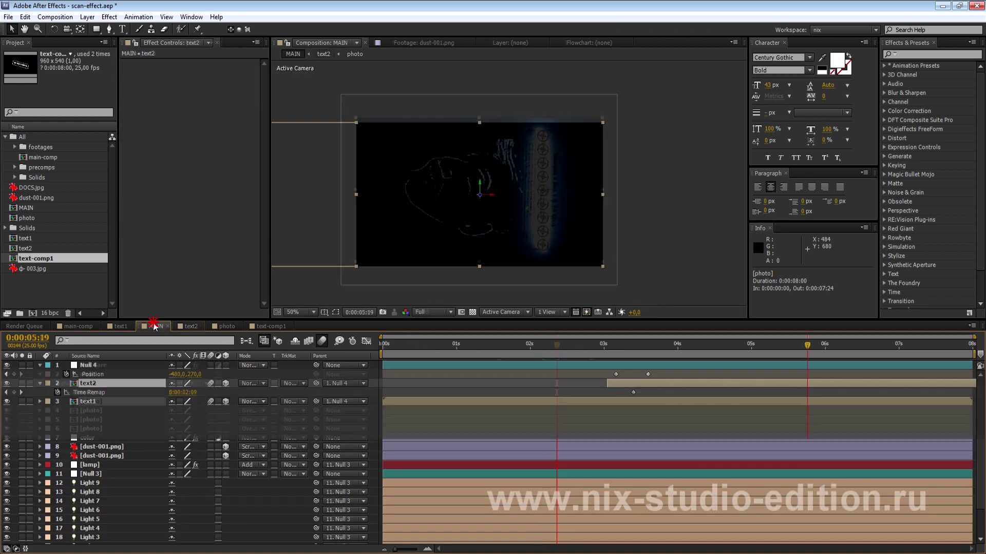
click(605, 345)
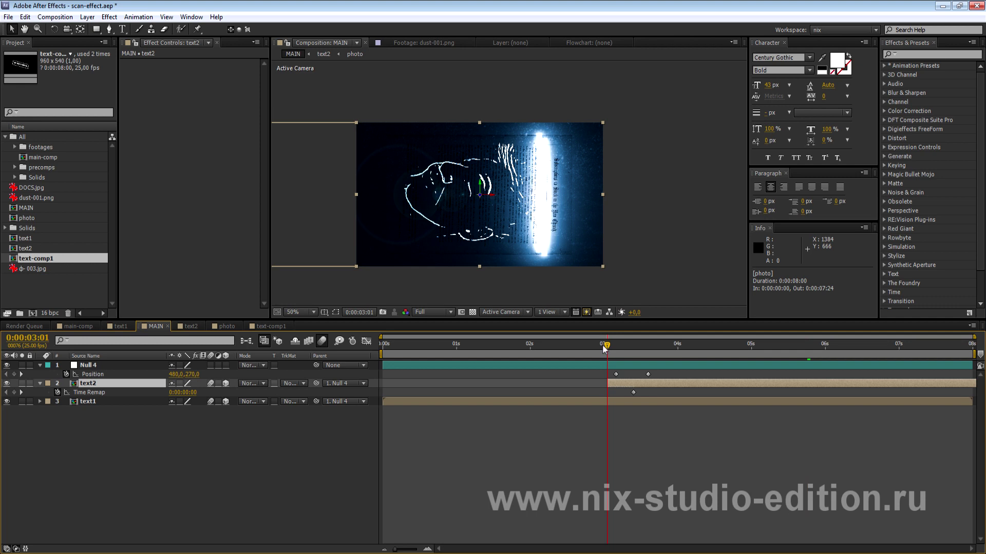
mouse_move(606, 347)
mouse_down()
mouse_move(664, 369)
mouse_move(563, 408)
mouse_move(514, 409)
mouse_up()
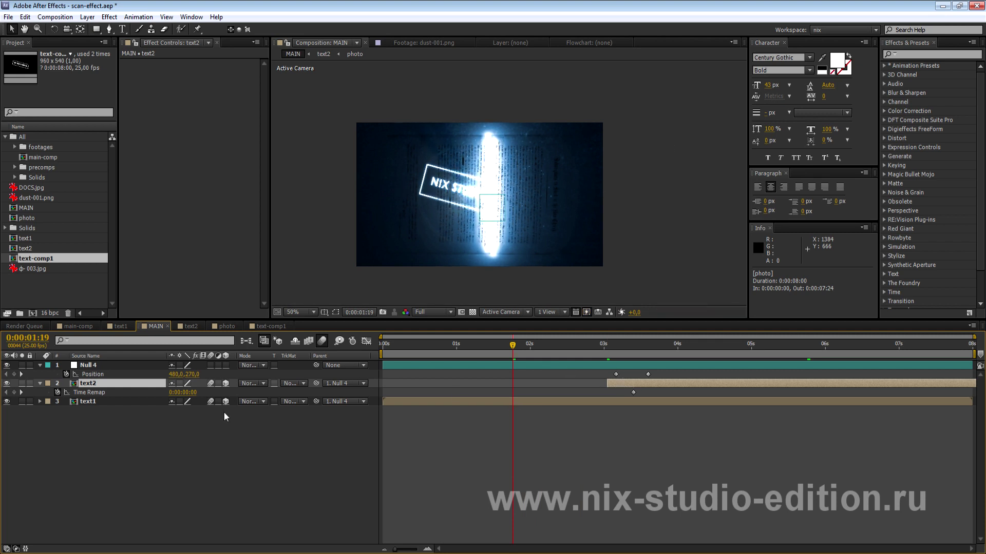
click(515, 345)
drag(597, 355, 518, 349)
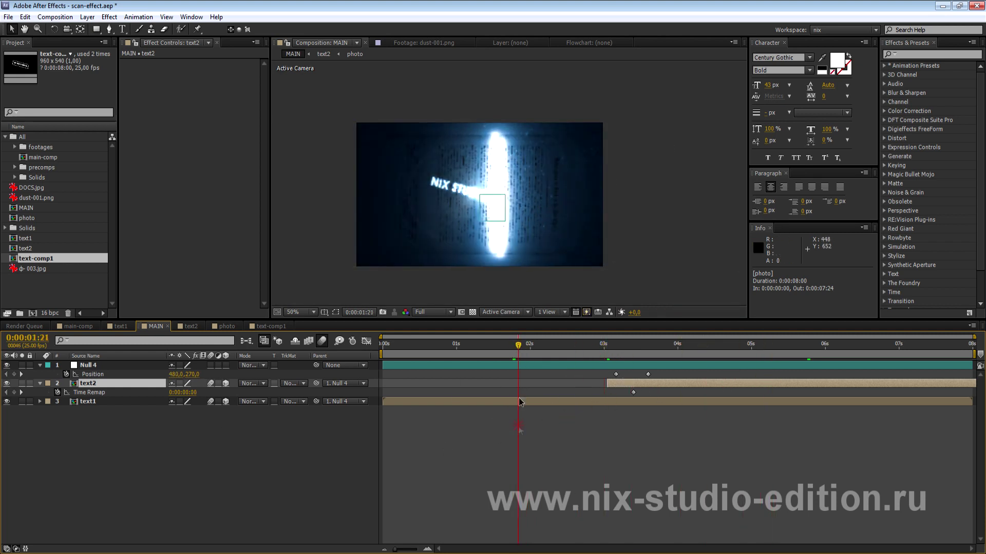
click(282, 446)
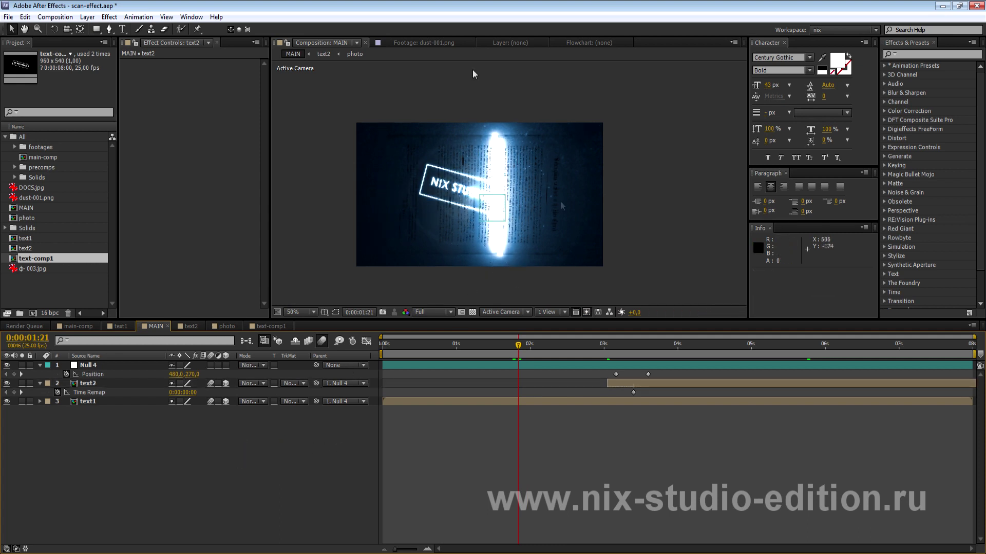
scroll(409, 255, up, 2)
scroll(409, 255, down, 2)
Step: Add a new black solid layer to the MAIN comp
right_click(235, 436)
mouse_move(337, 436)
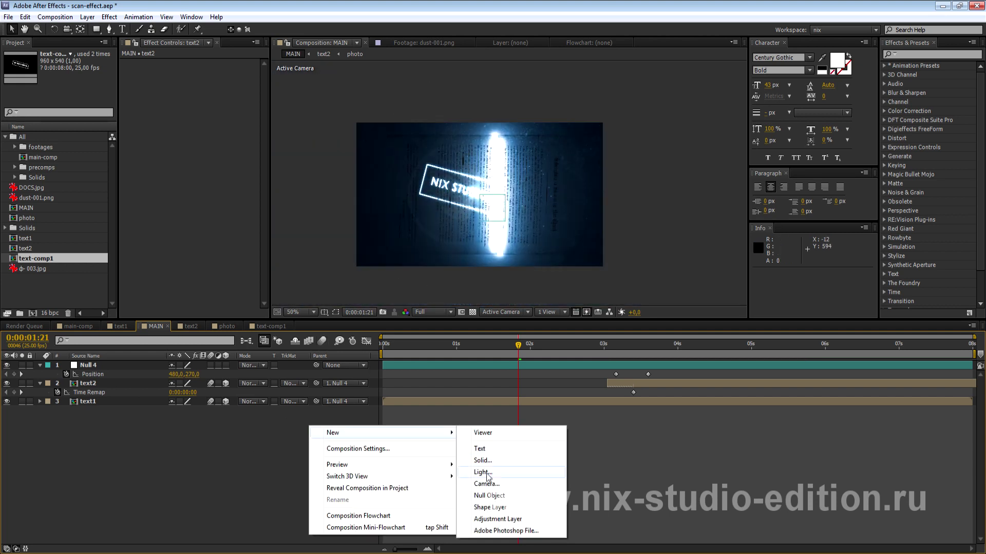
click(488, 463)
click(313, 367)
click(450, 476)
click(675, 349)
click(349, 398)
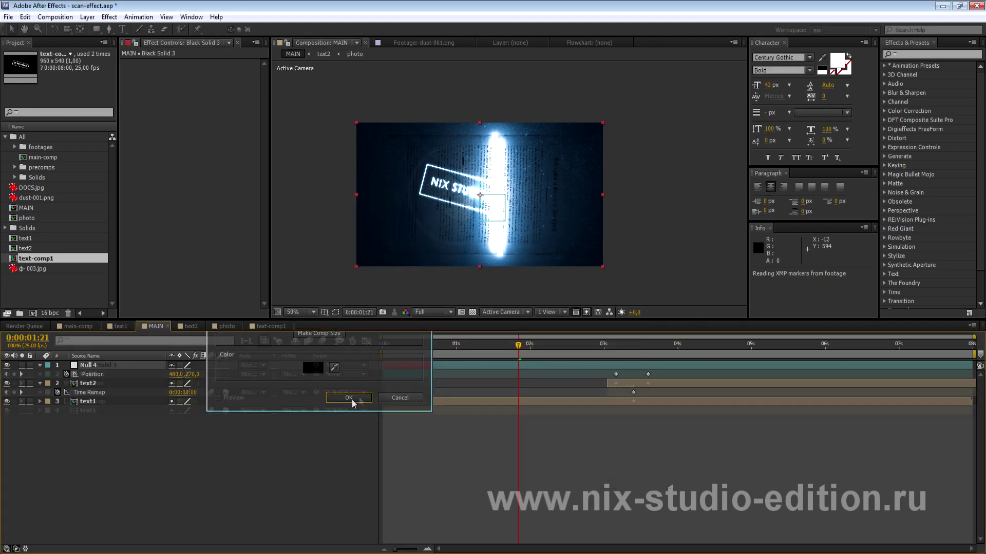
Step: Give the solid a Subtract ellipse mask with Feather 176 and Expansion 103
drag(96, 29, 136, 52)
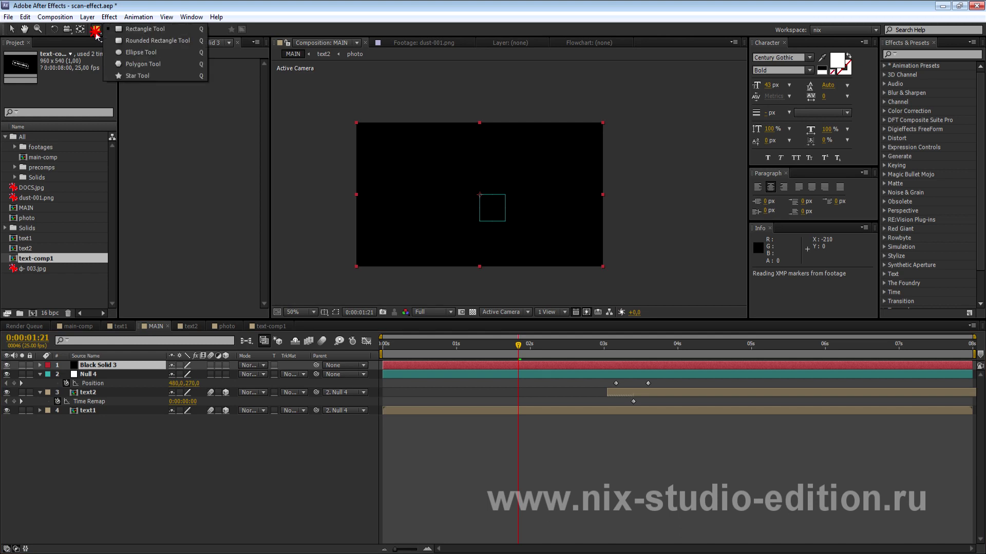
double_click(96, 30)
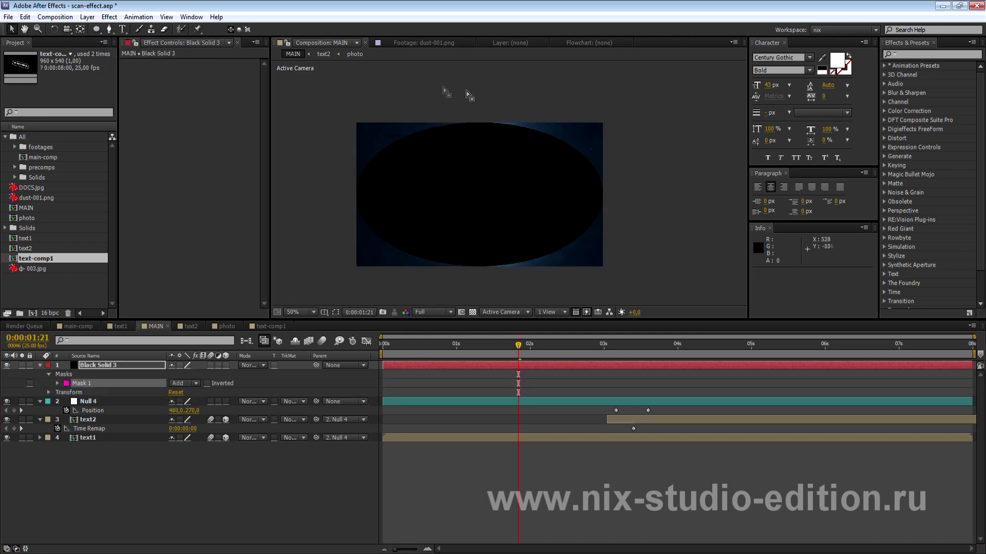
click(181, 384)
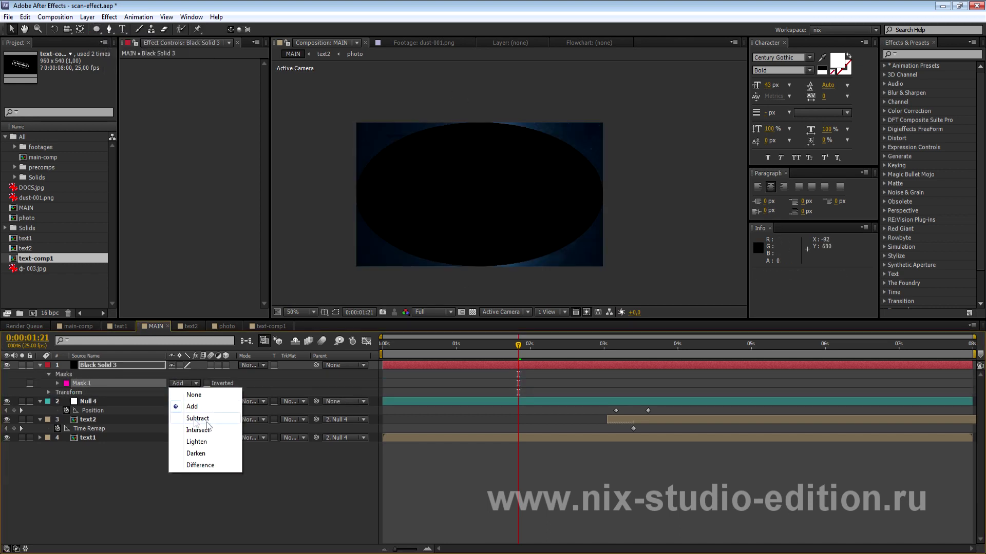
click(212, 417)
drag(183, 401, 92, 411)
click(413, 199)
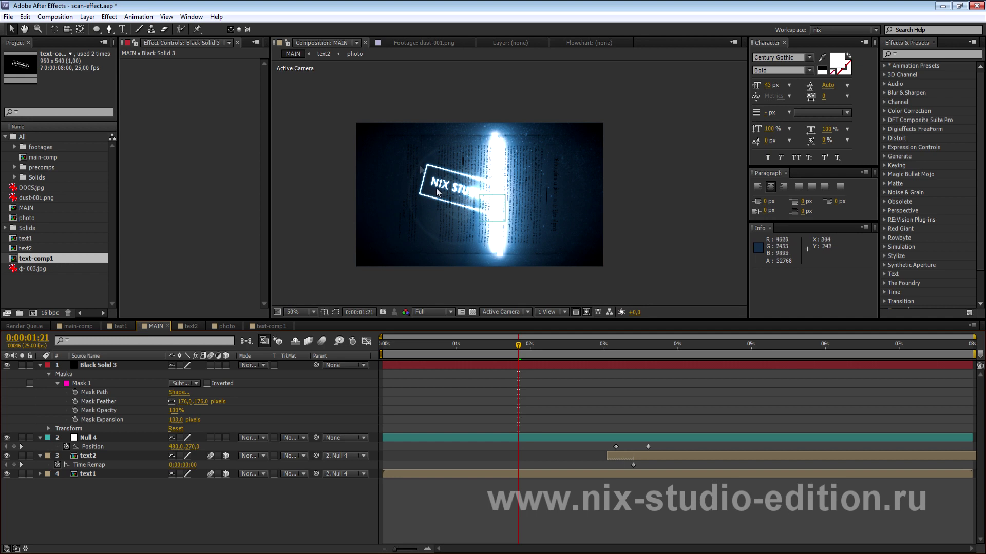
click(40, 366)
Step: Add a new adjustment layer to MAIN and name it color
right_click(146, 447)
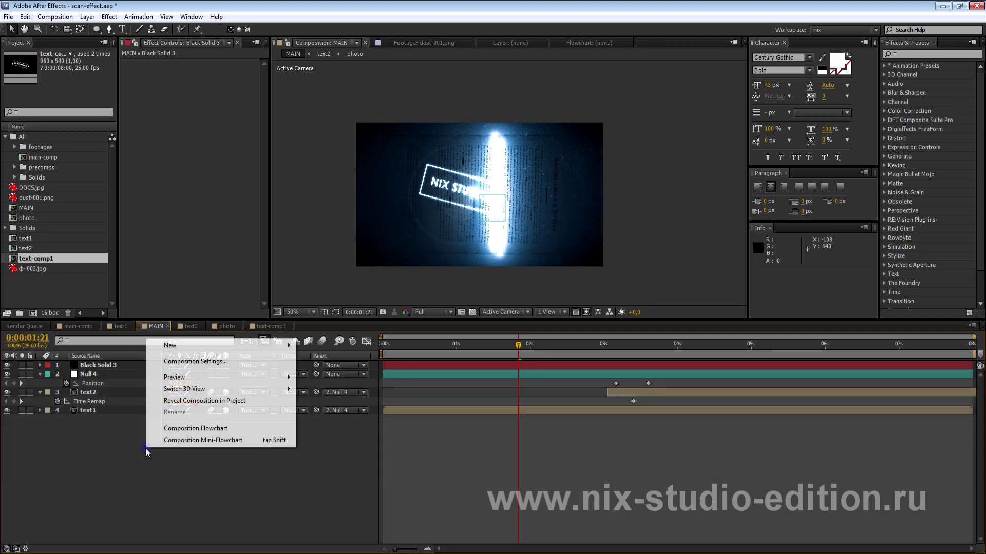
mouse_move(264, 346)
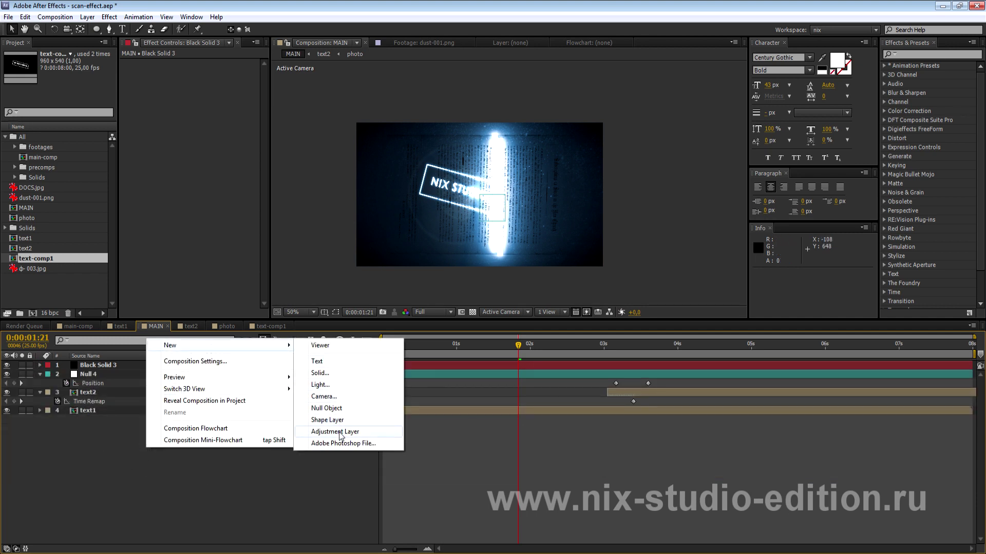
click(339, 433)
key(Return)
text(colo)
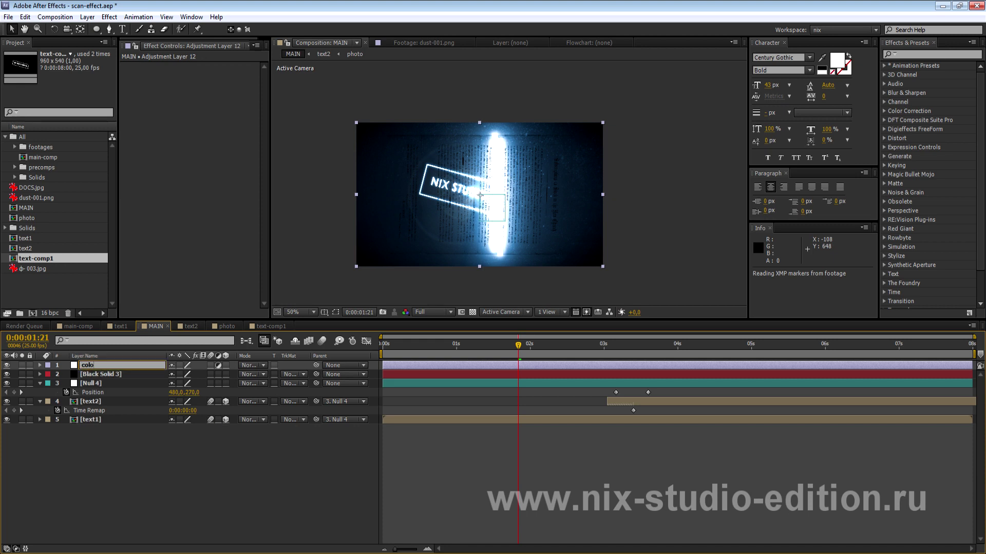
text(r)
key(Return)
Step: Apply Curves to the color layer, darkening the lower RGB curve and lifting its upper part
click(109, 17)
mouse_move(139, 115)
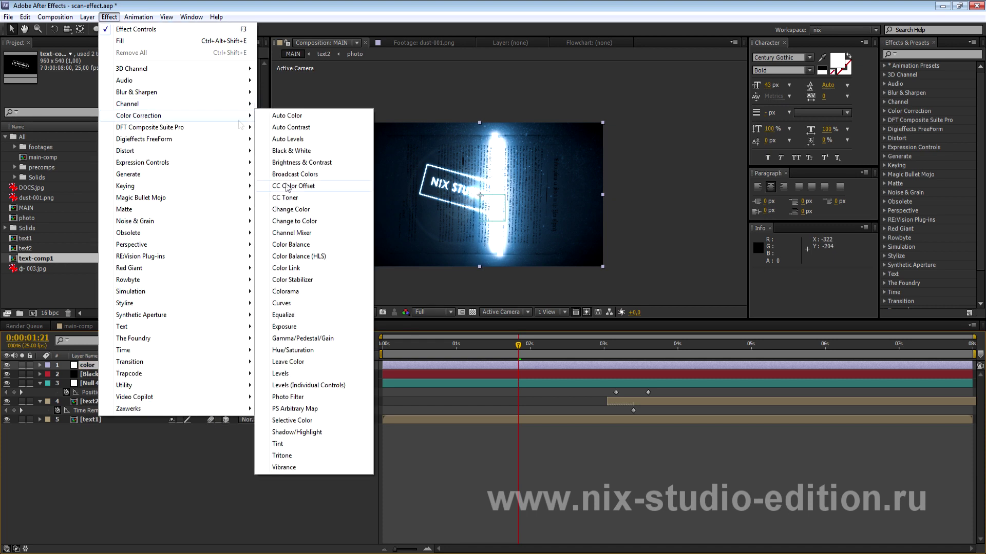
click(283, 304)
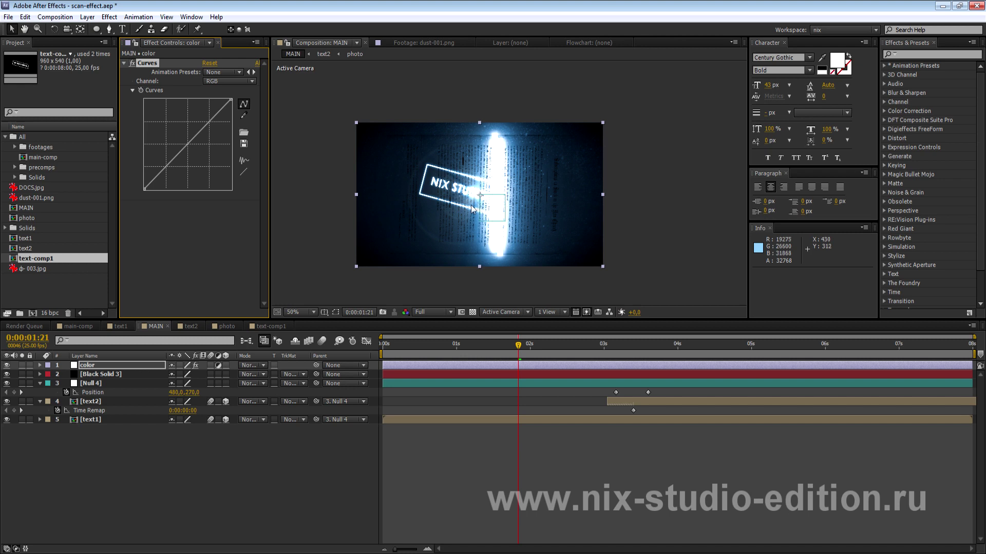
scroll(483, 205, up, 2)
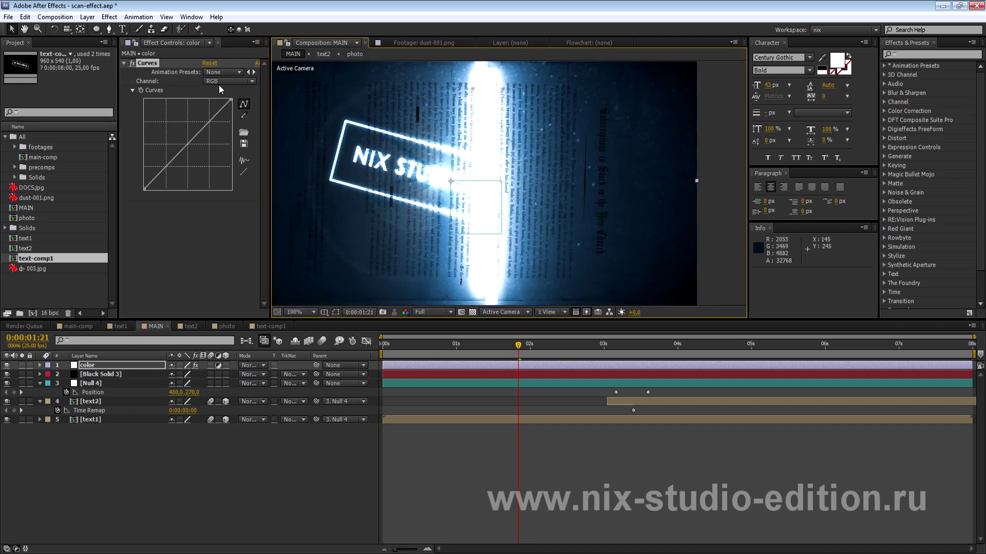
drag(166, 165, 169, 167)
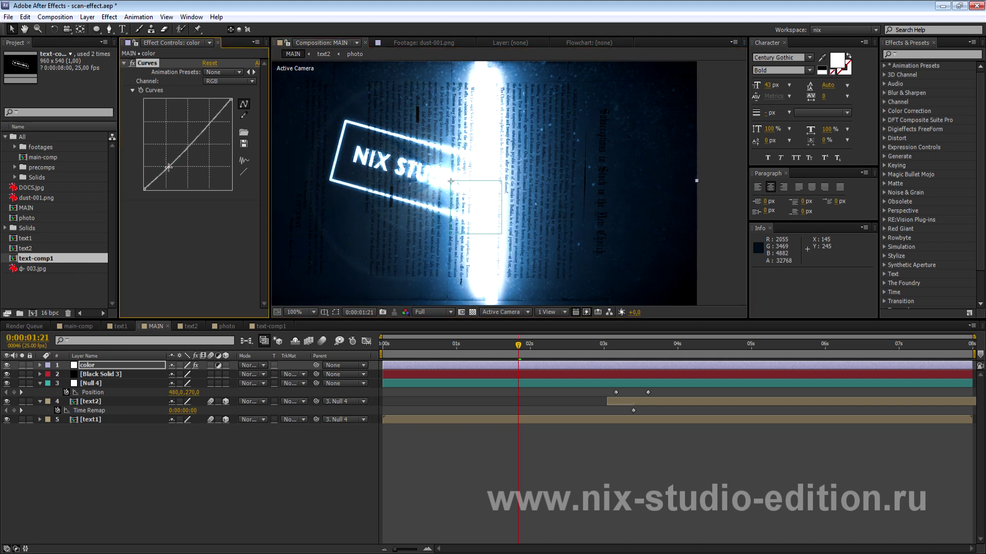
drag(209, 122, 210, 116)
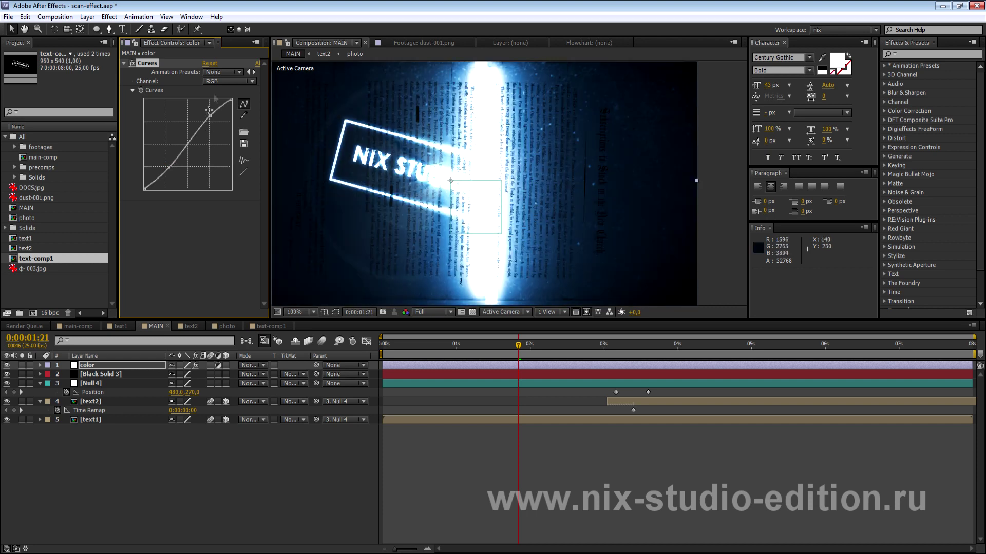
Step: Bend the Red curve slightly down and raise the Blue curve slightly
click(222, 82)
click(224, 104)
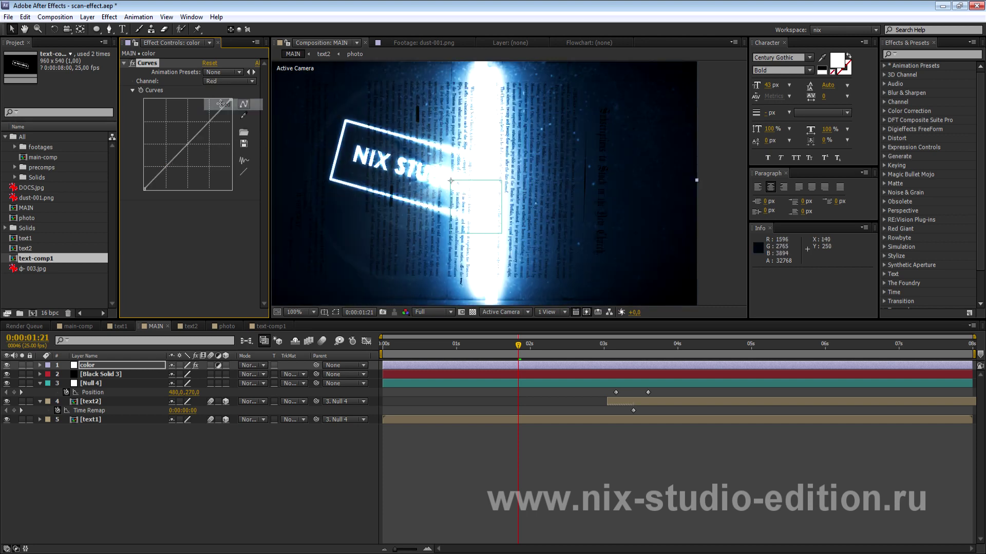
drag(187, 147, 195, 153)
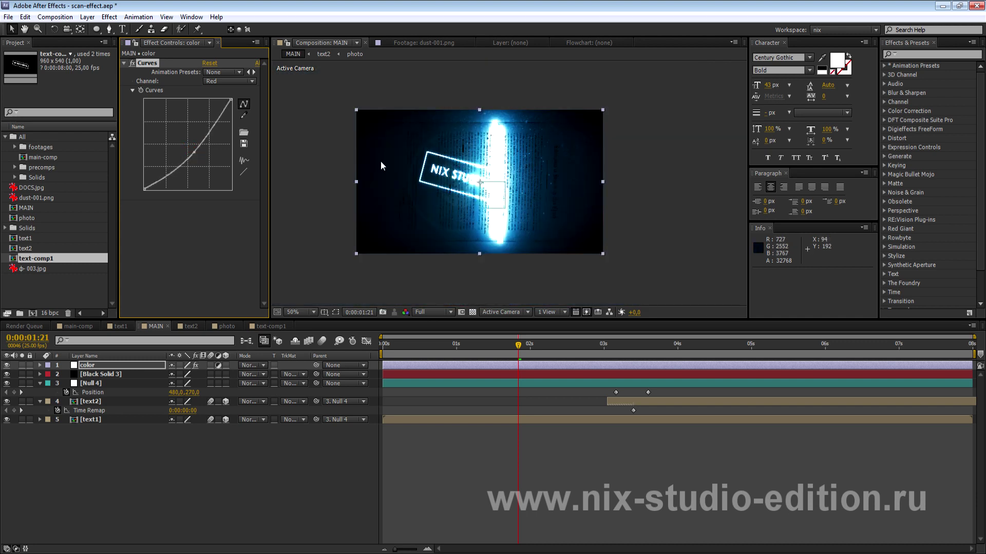
click(210, 82)
click(228, 116)
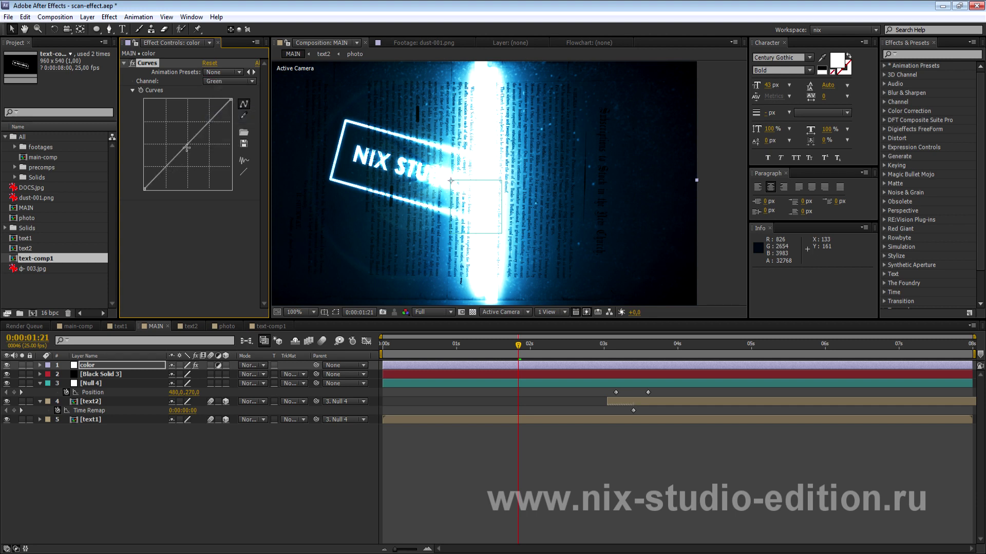
click(226, 81)
click(229, 127)
drag(188, 149, 187, 147)
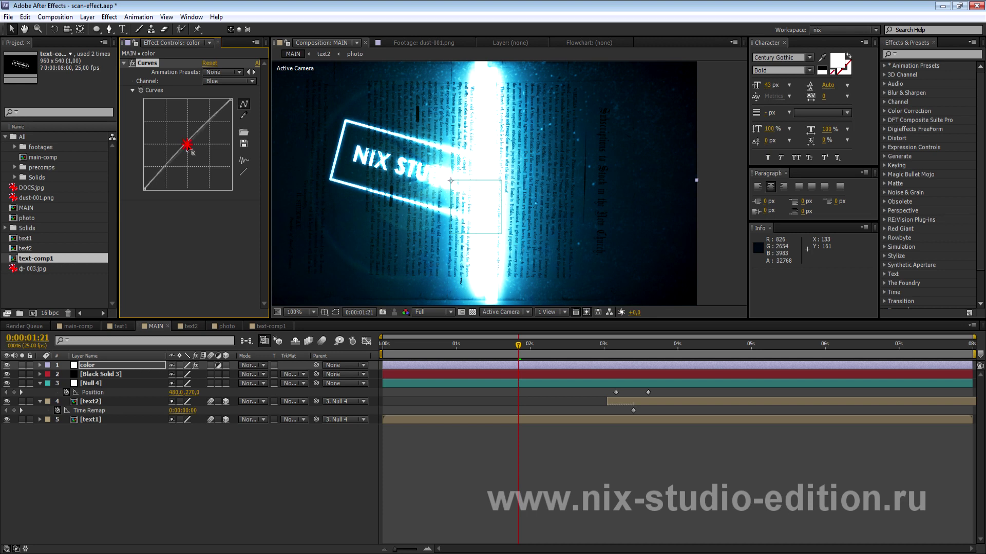
Step: Pull the Red curve further down for a cyan tint, then check frame 0:00:02:05
scroll(502, 194, down, 2)
click(225, 81)
click(226, 104)
mouse_move(195, 152)
mouse_down()
mouse_move(200, 168)
mouse_move(198, 160)
mouse_up()
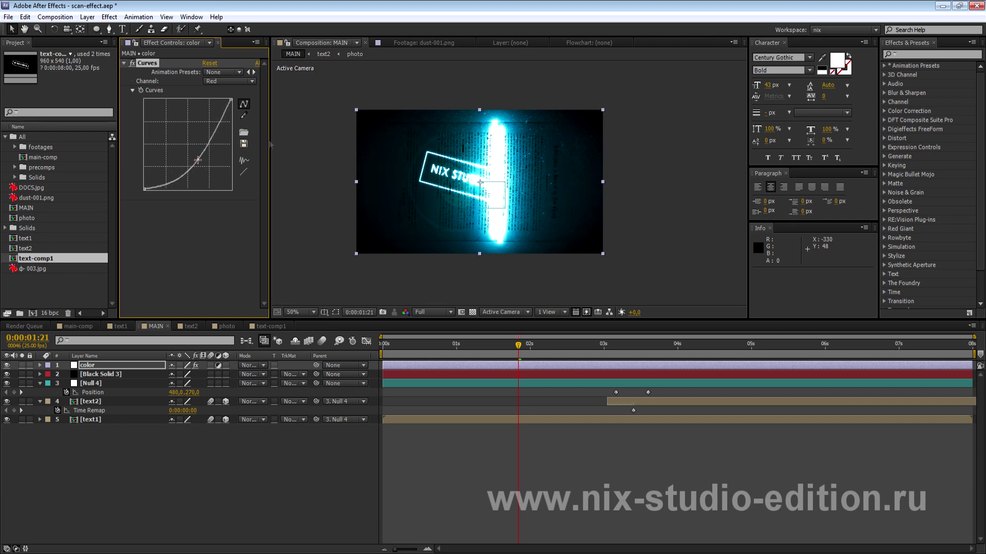
scroll(451, 109, up, 2)
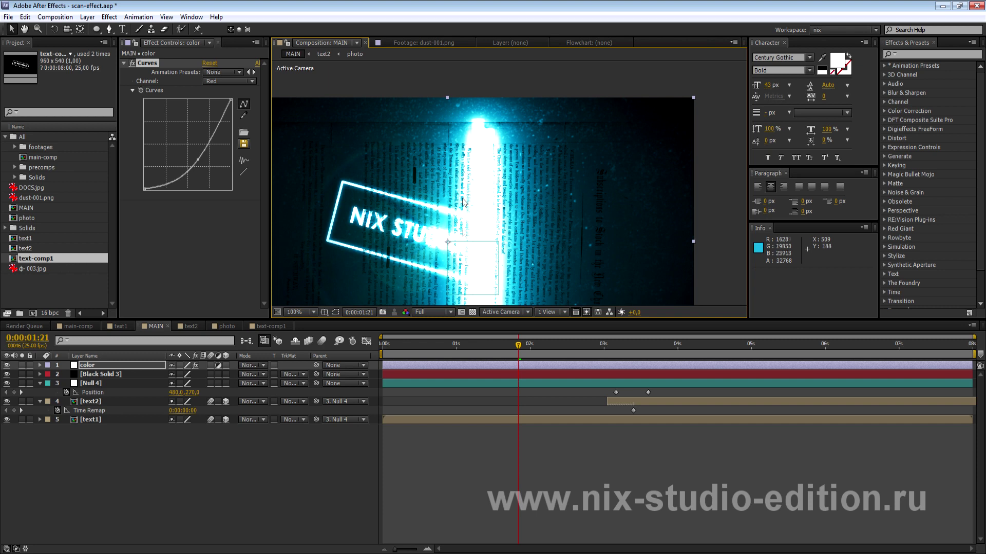
scroll(468, 193, down, 2)
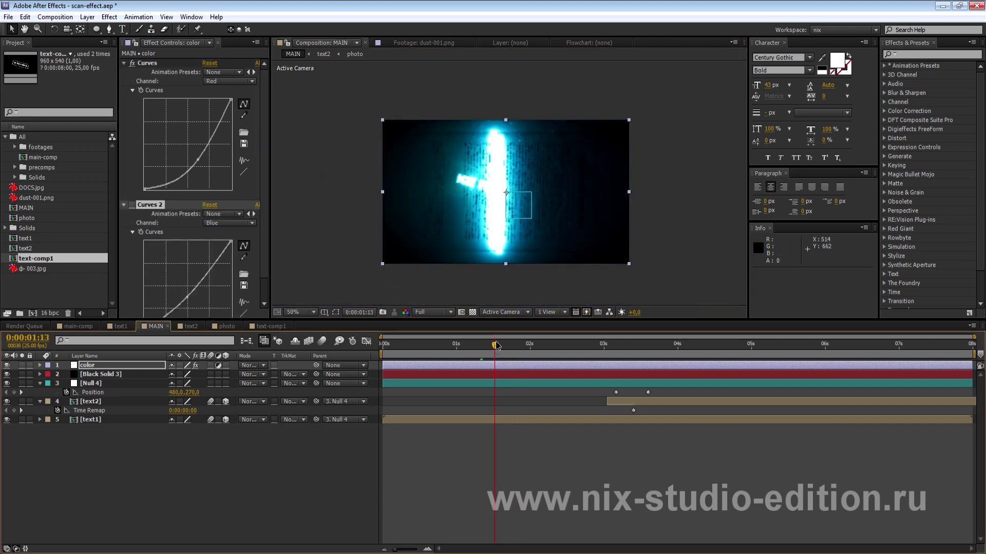
scroll(513, 190, up, 2)
scroll(509, 216, down, 2)
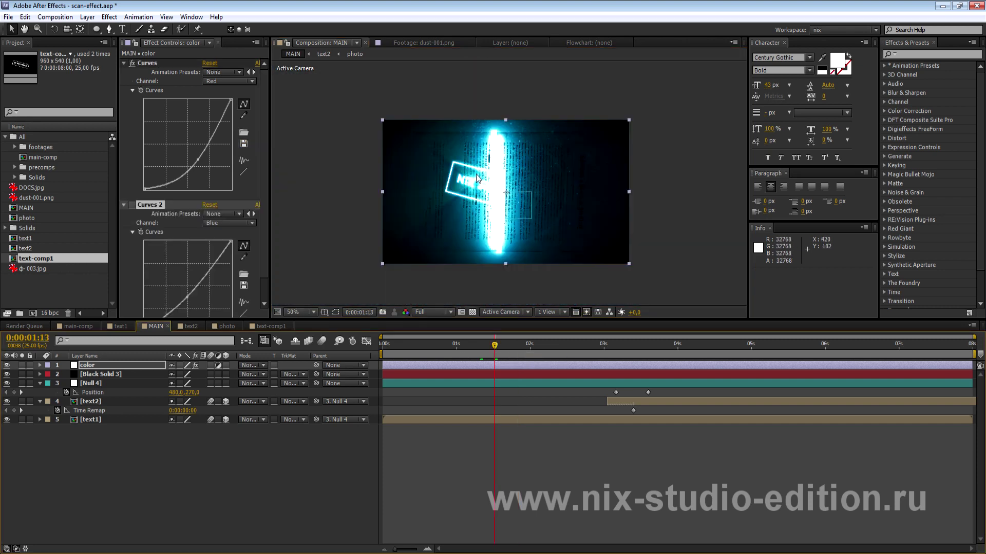
click(546, 344)
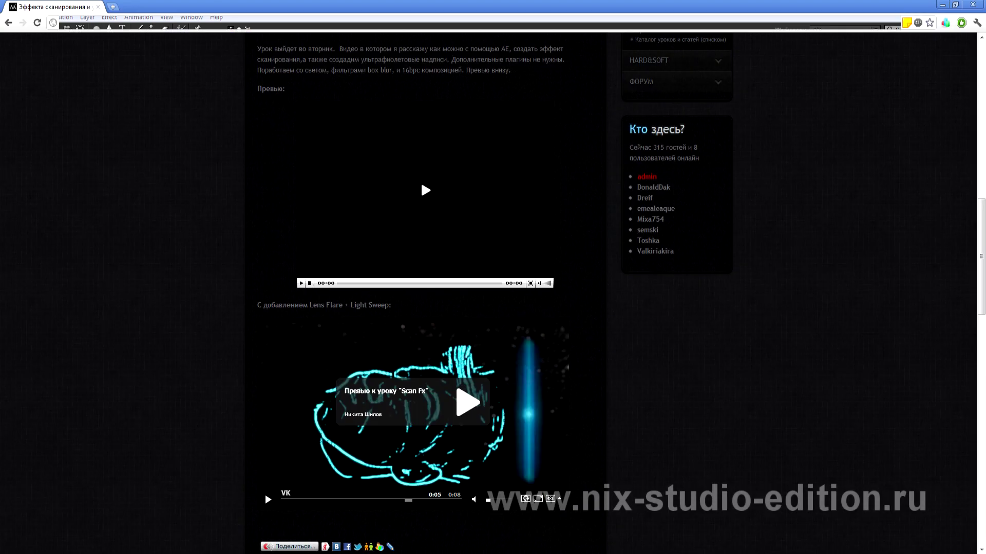
Step: Scroll to the top of the nix-studio-edition.ru scanning and ultraviolet text tutorial page
scroll(595, 320, up, 9)
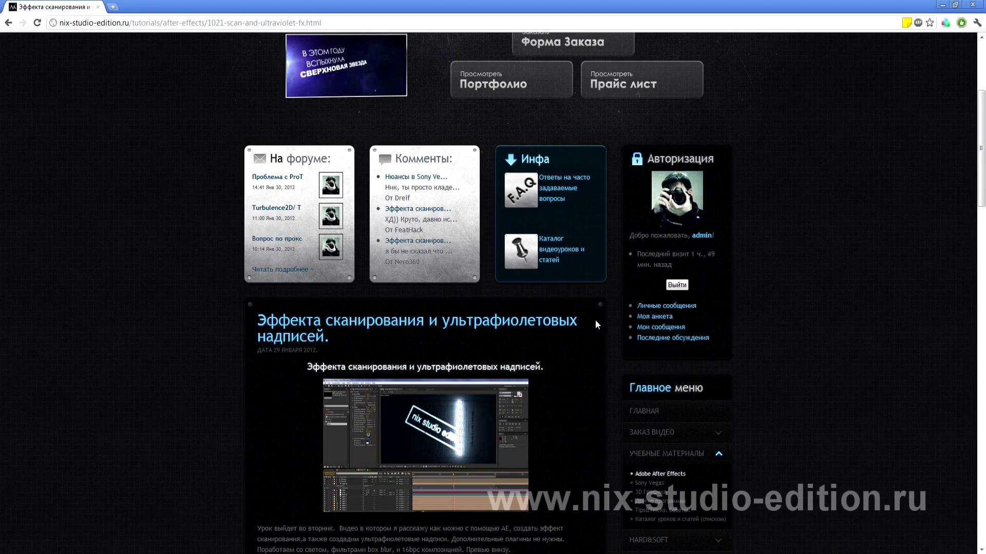